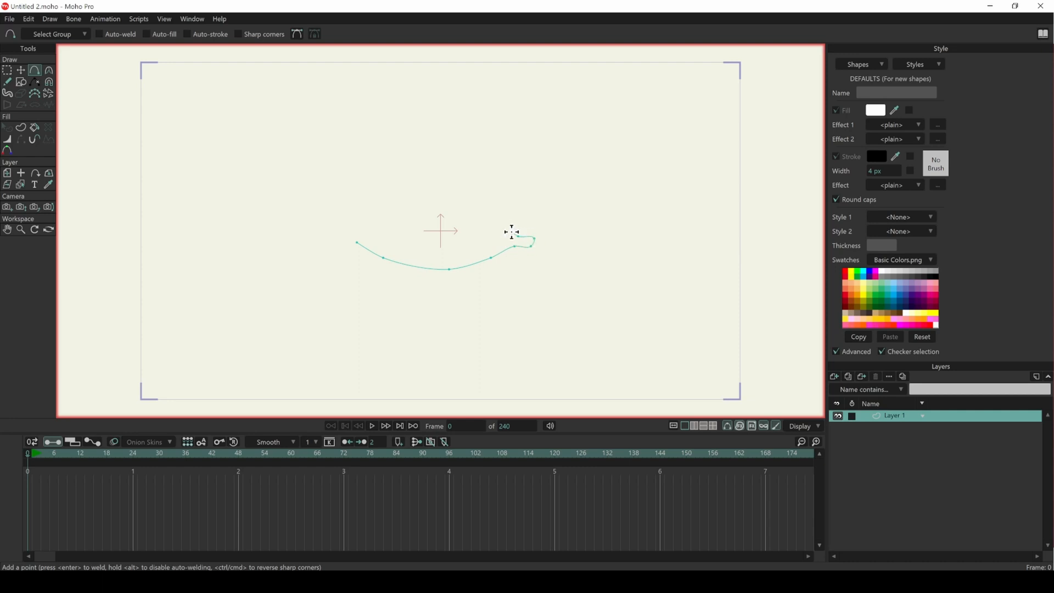
Add points along the upper lid and around the left end to close the eye outline at its starting point.
left_click(489, 195)
left_click(427, 173)
left_click(375, 187)
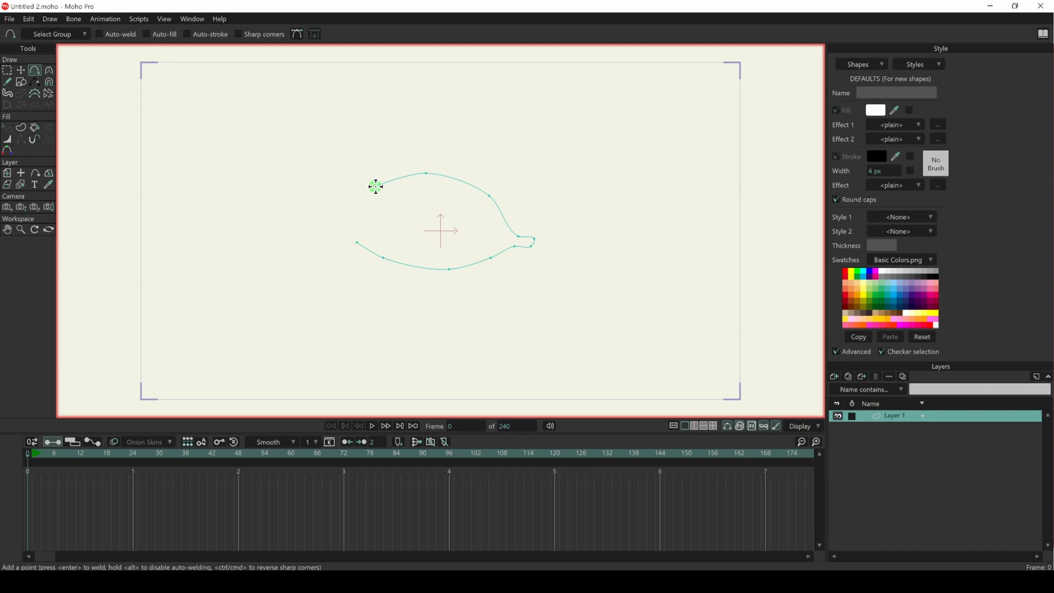
left_click(339, 227)
left_click(357, 241)
key("ctrl+z")
left_click_drag(339, 227, 354, 242)
Sharpen the eye outline's left corner to a curvature of 0.0687 and move the right tip's points inward to tighten the tear duct.
left_click(50, 71)
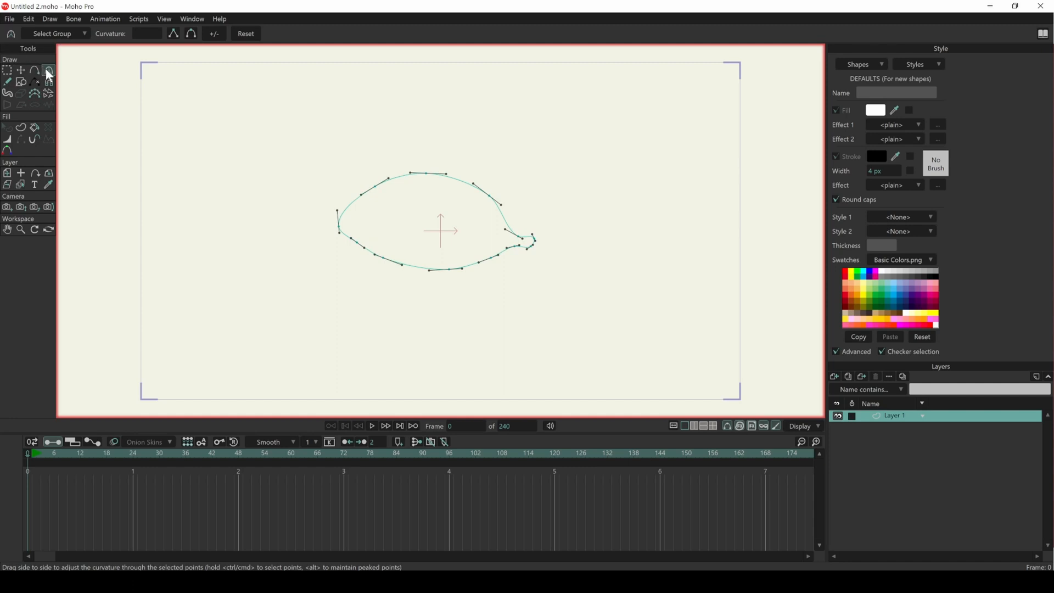
left_click_drag(340, 231, 7, 286)
scroll(543, 241, "up", 5)
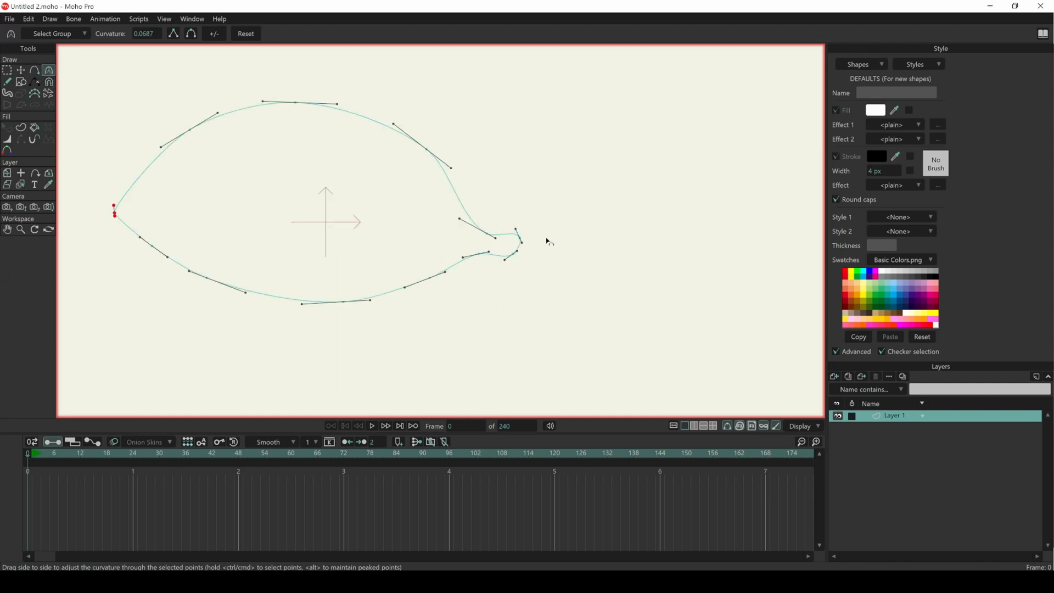
left_click(510, 241, "ctrl")
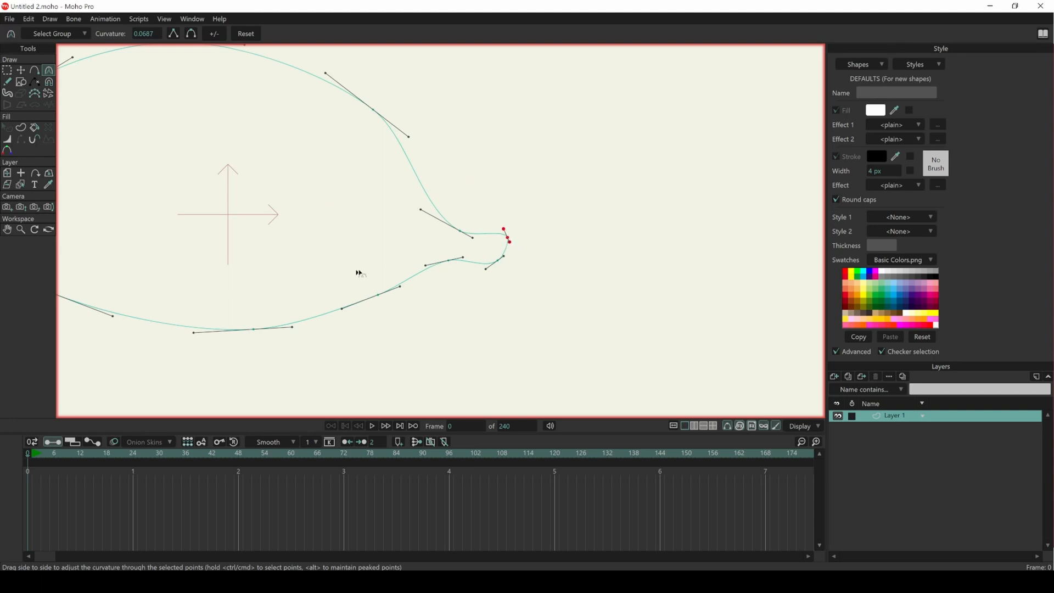
left_click(20, 70)
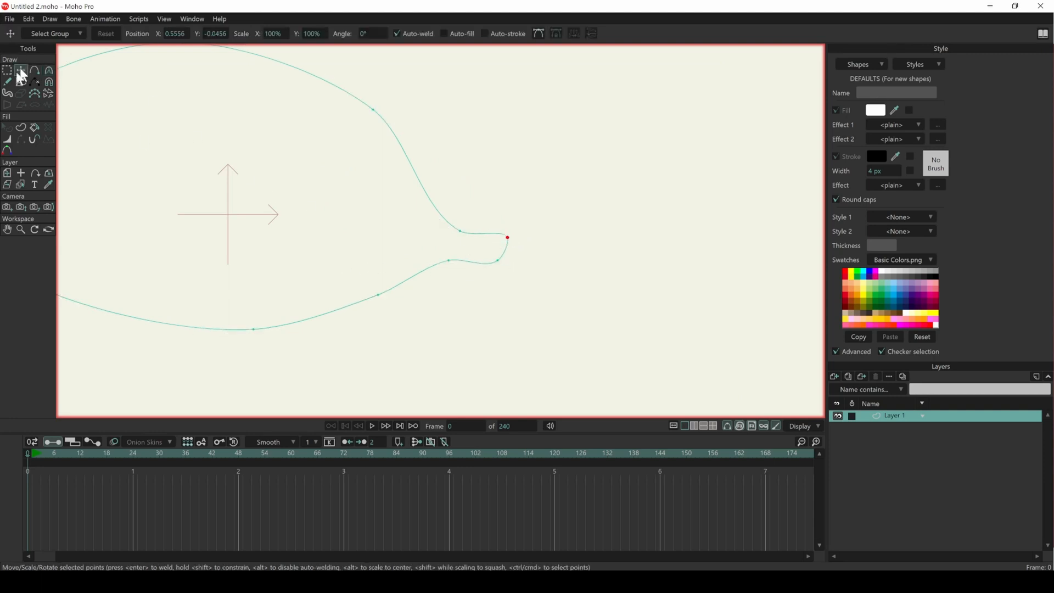
left_click_drag(503, 248, 565, 230)
scroll(616, 242, "down", 3)
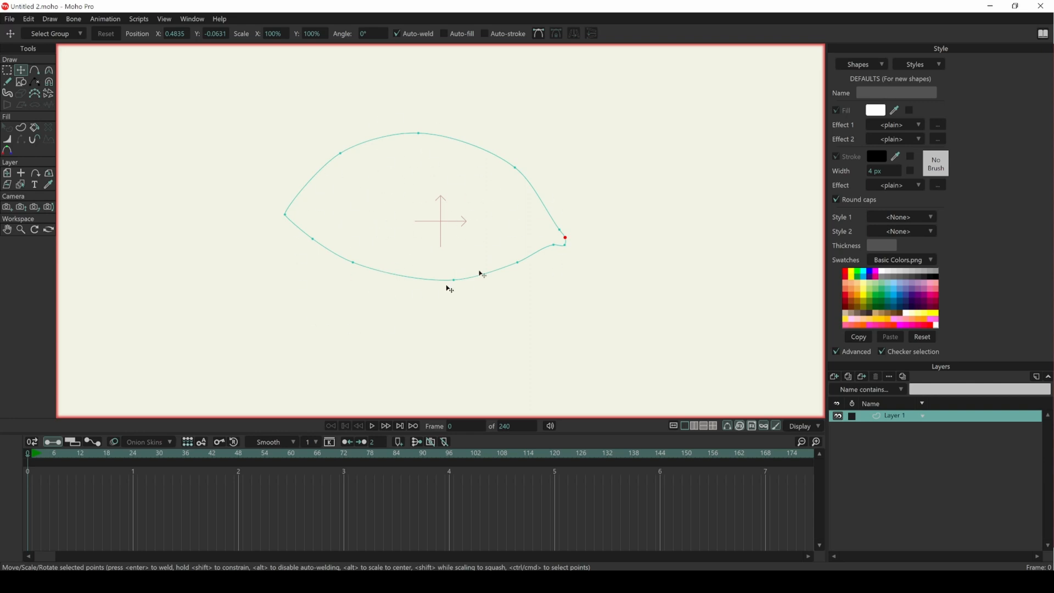
Create a shape with both fill and stroke from the closed eye outline.
left_click(24, 130)
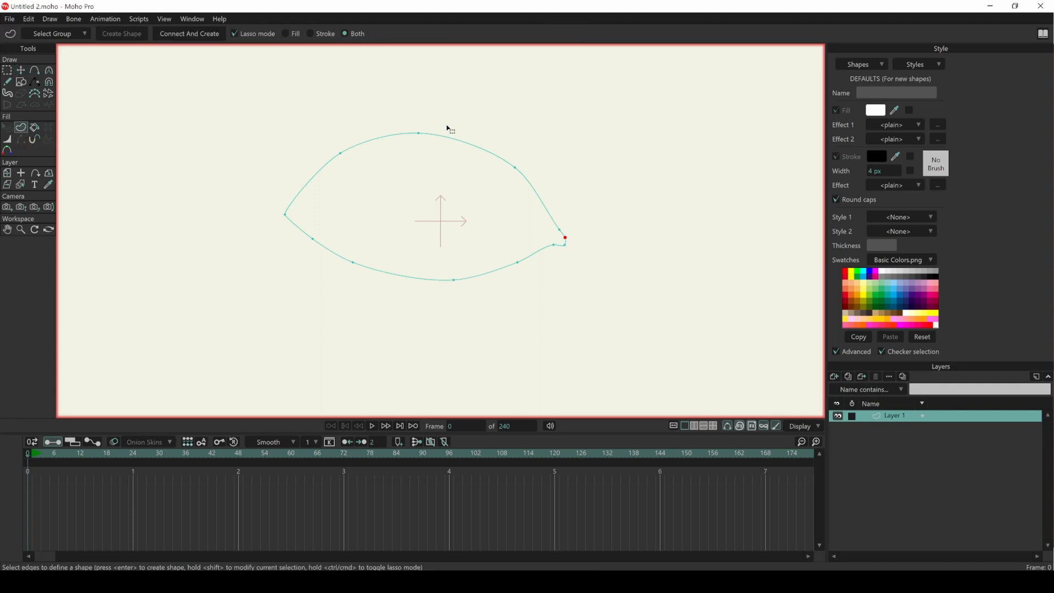
left_click(406, 139)
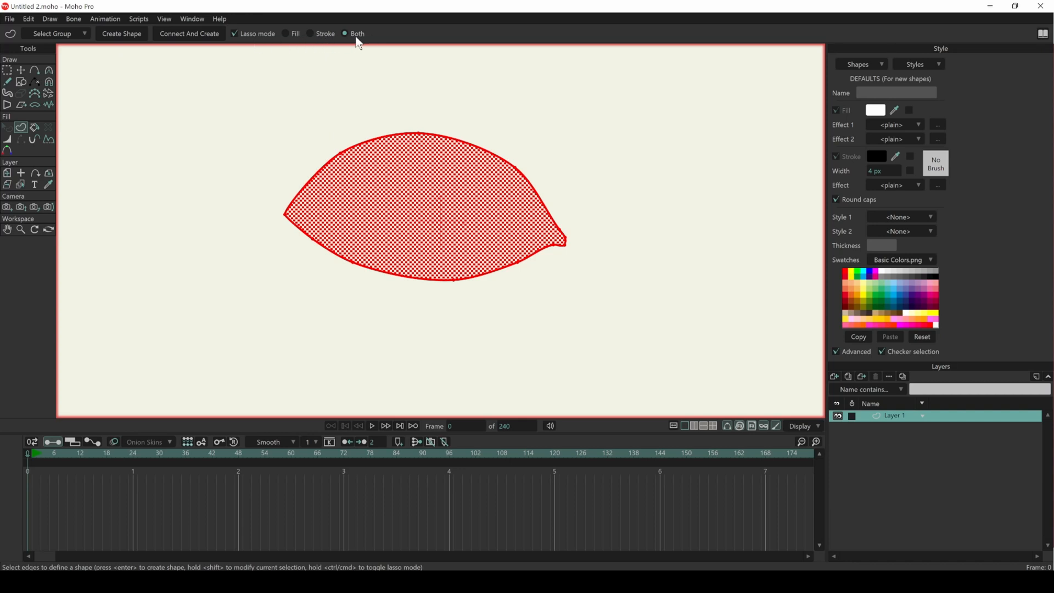
left_click(122, 34)
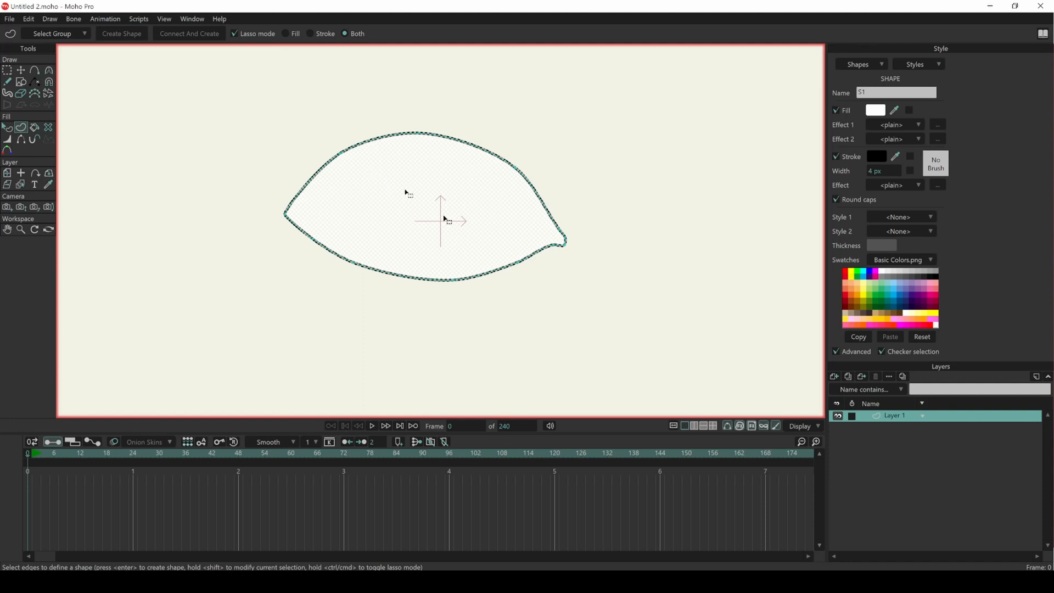
Add a new vector layer above Layer 1 and name it iris.
left_click_drag(479, 238, 431, 240)
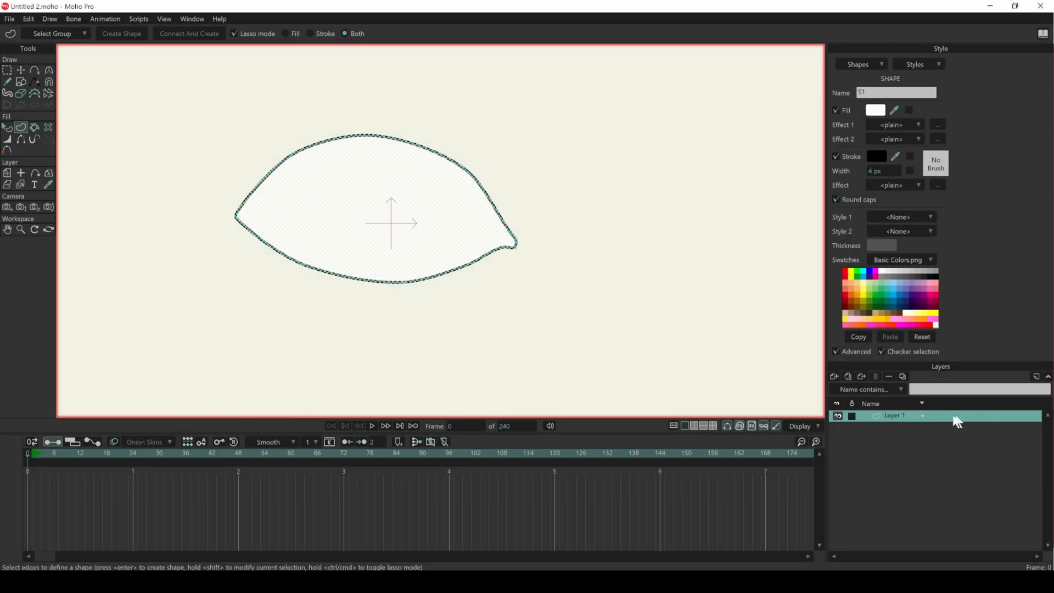
left_click(835, 377)
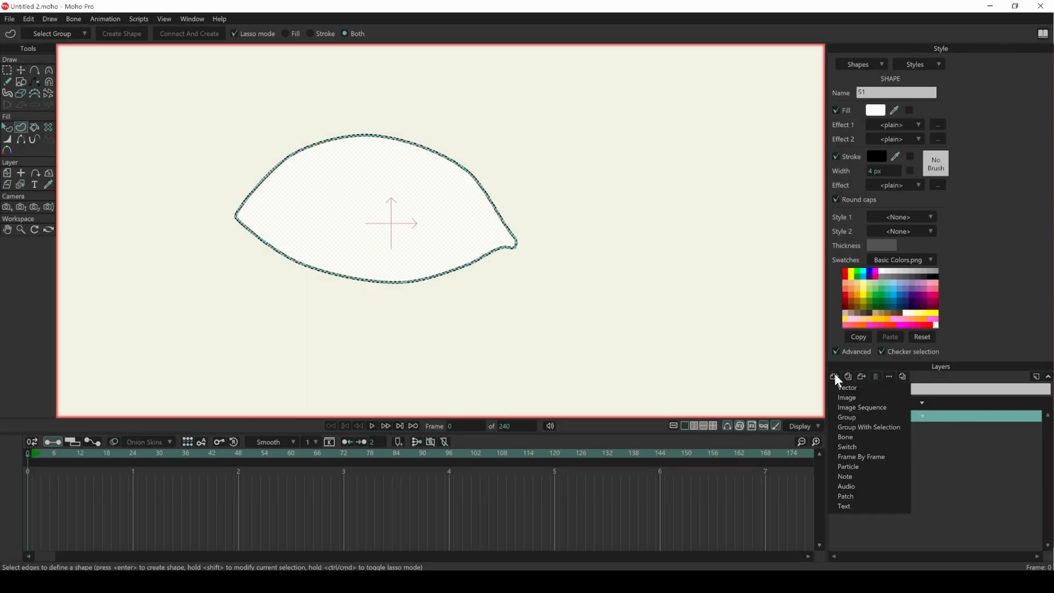
left_click(849, 387)
double_click(900, 415)
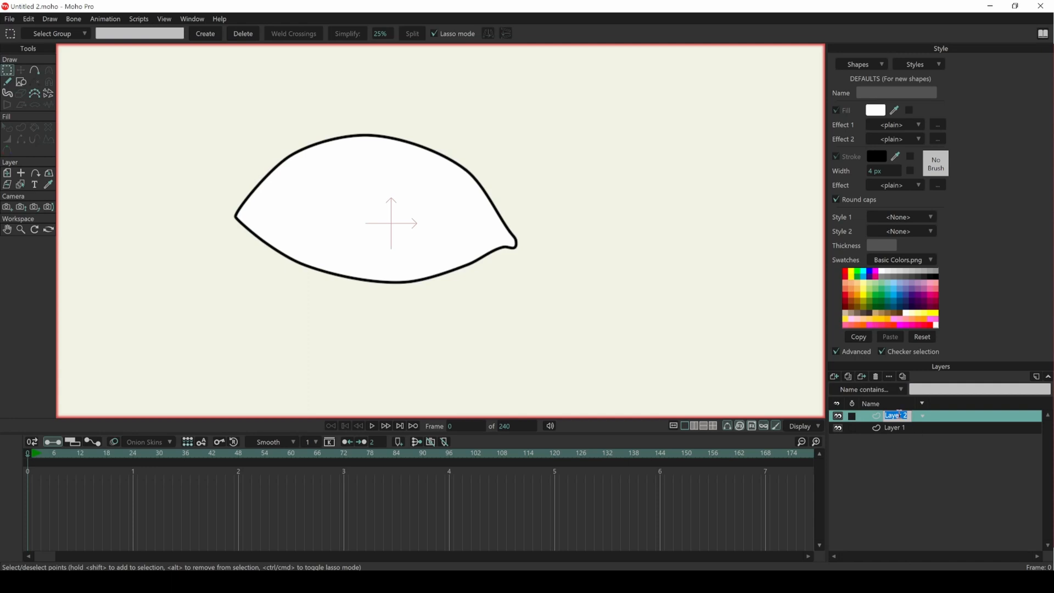
type("iris")
key("Return")
Draw a circle inside the eye on the iris layer and shift it slightly up and to the left.
left_click(21, 82)
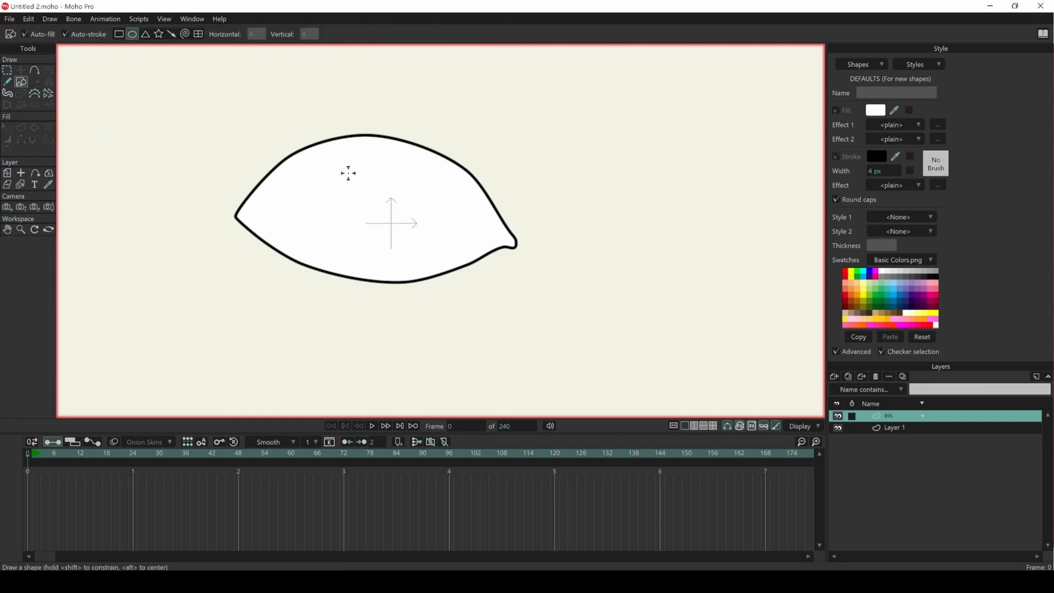
left_click_drag(332, 161, 456, 281)
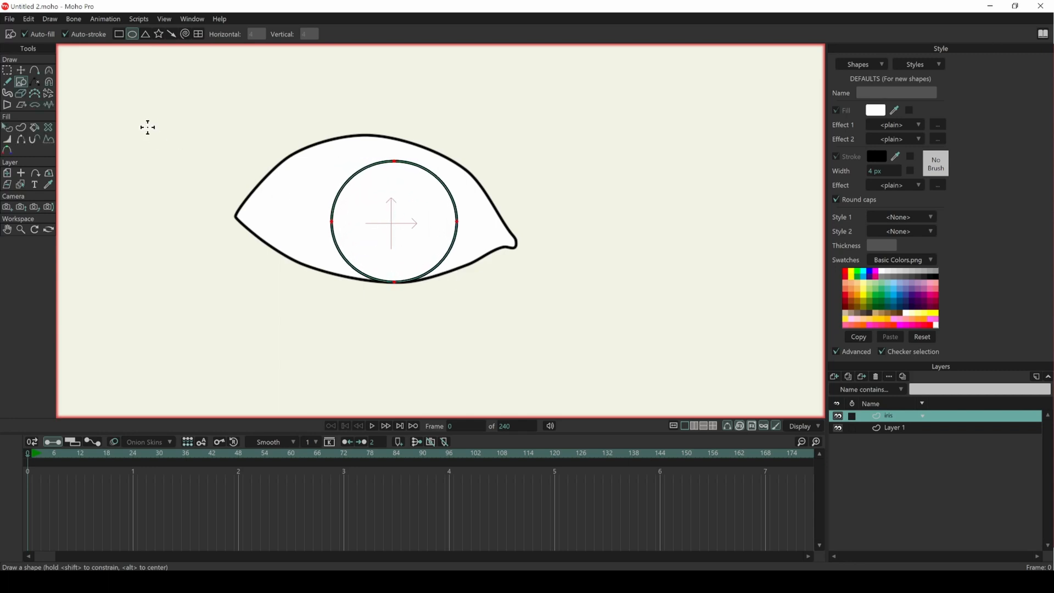
left_click(23, 71)
mouse_move(419, 238)
left_mouse_down()
mouse_move(401, 226)
mouse_move(411, 230)
left_mouse_up()
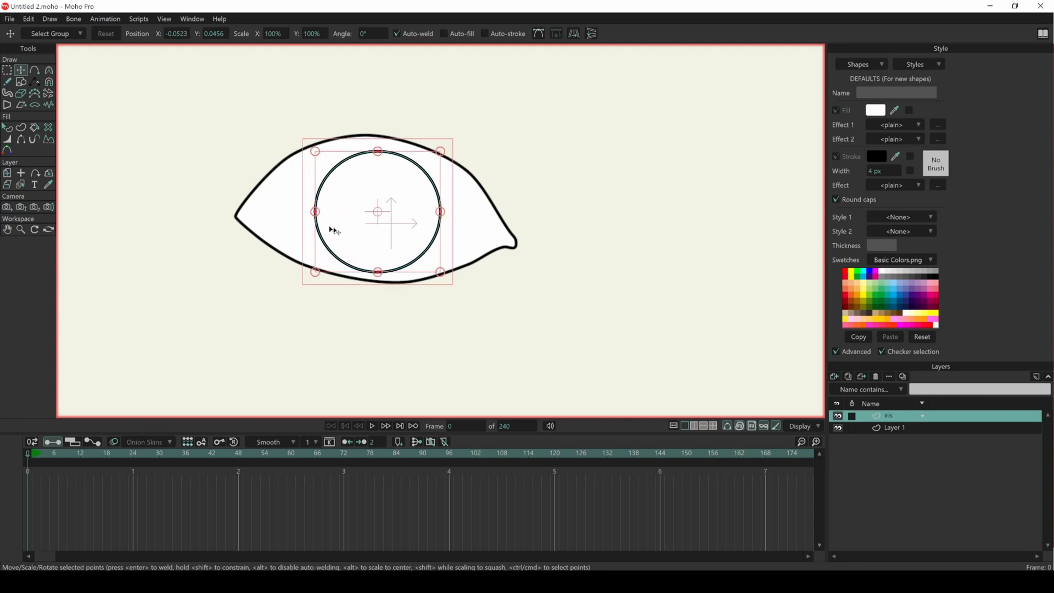
Set the fill colour of the iris circle to reddish brown 774444.
left_click(8, 129)
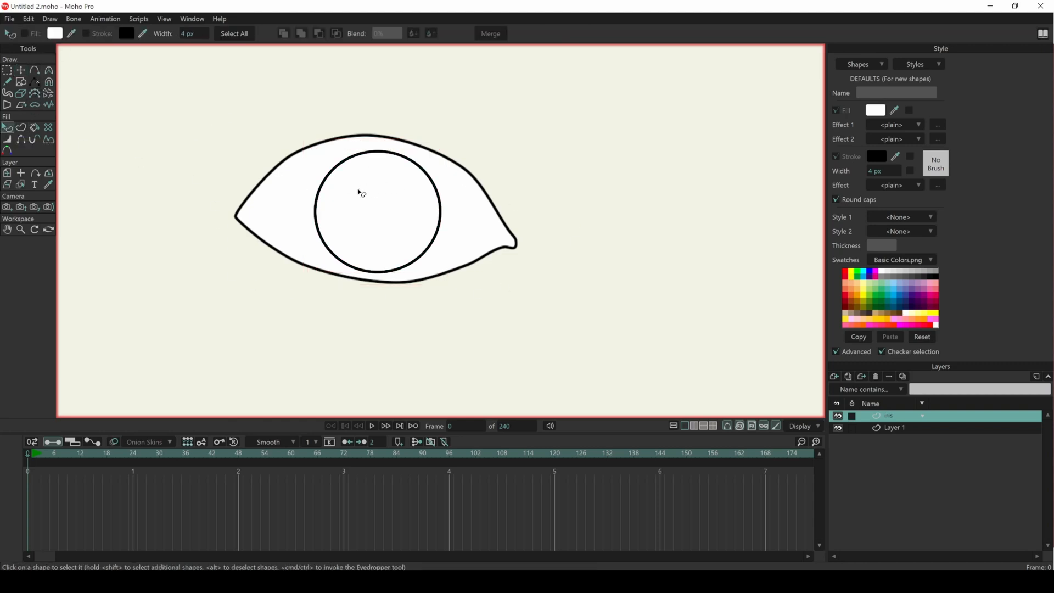
left_click(361, 192)
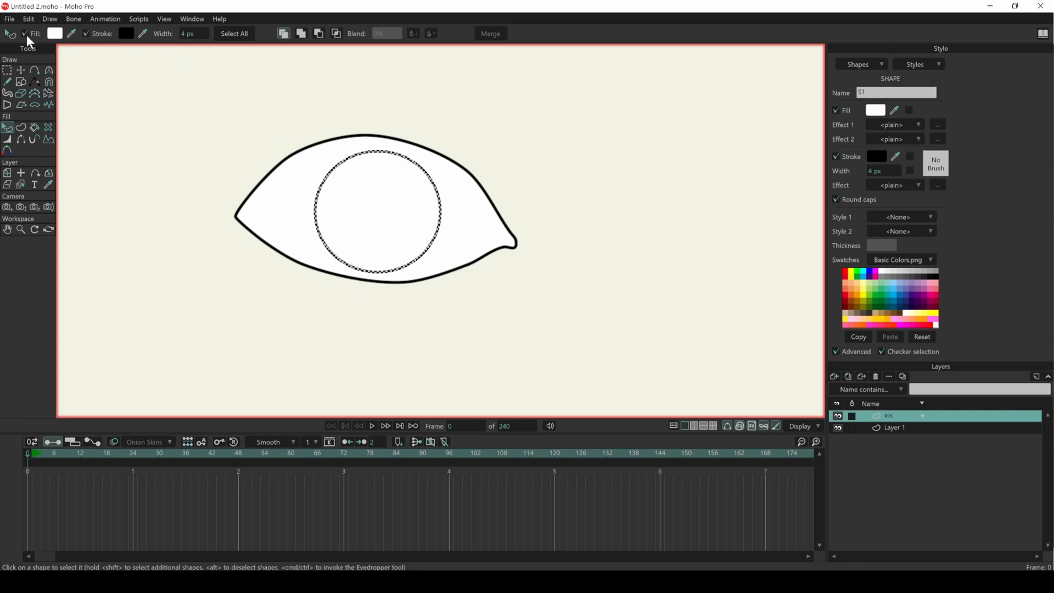
left_click(56, 34)
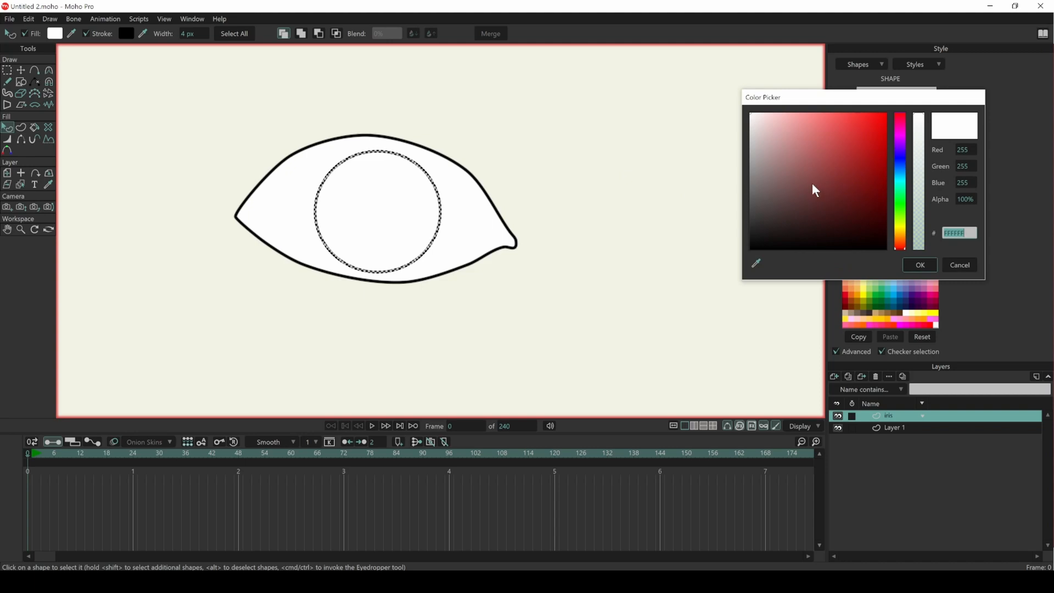
mouse_move(813, 184)
left_mouse_down()
mouse_move(832, 172)
mouse_move(808, 180)
left_mouse_up()
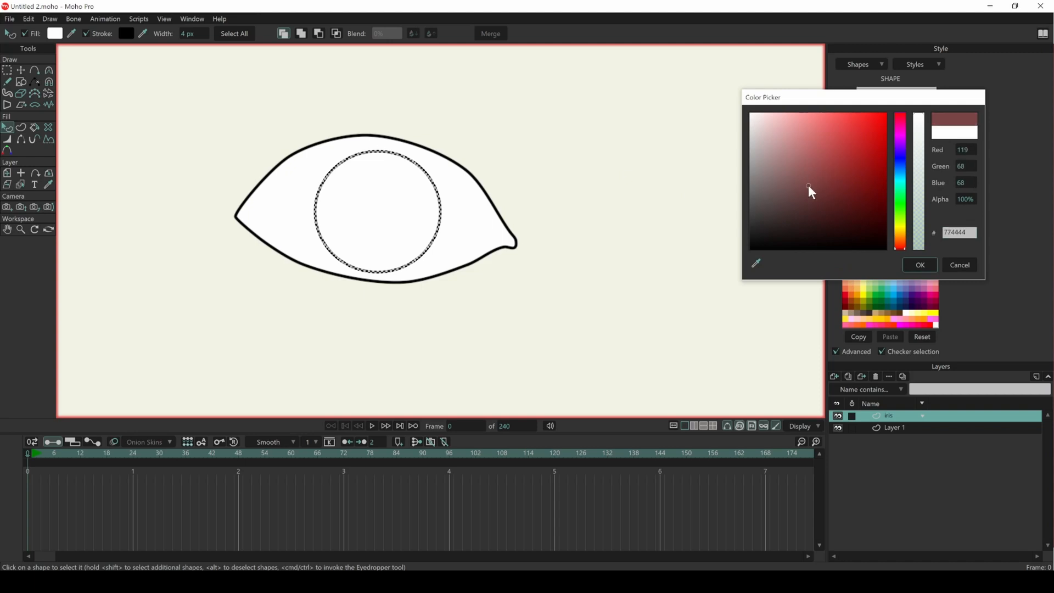
left_click(922, 265)
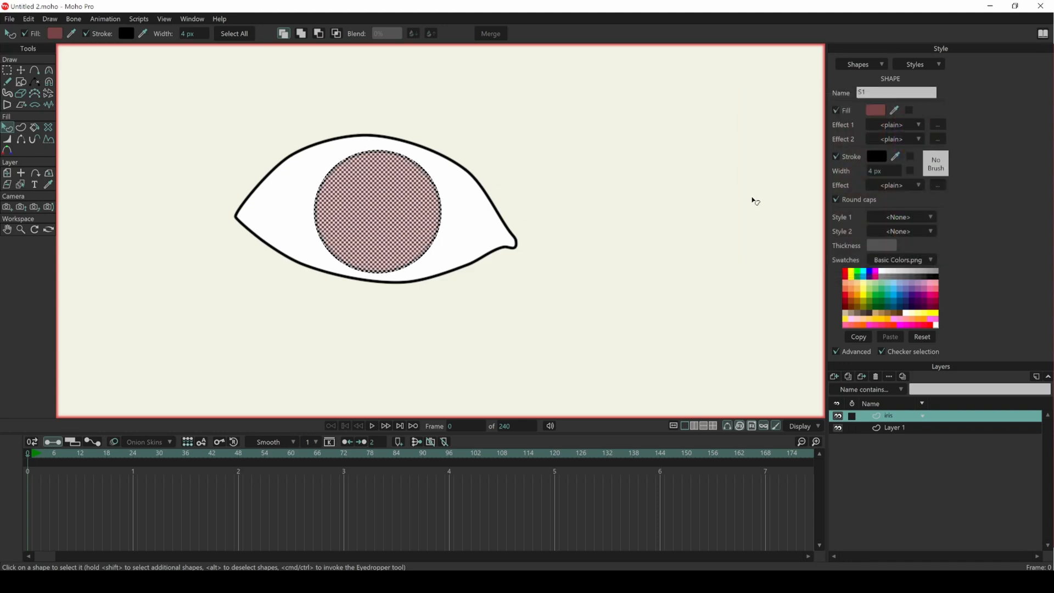
Apply a radial Gradient as the iris's first fill effect and slide the reddish-brown stop outward, close to the black one.
left_click(920, 124)
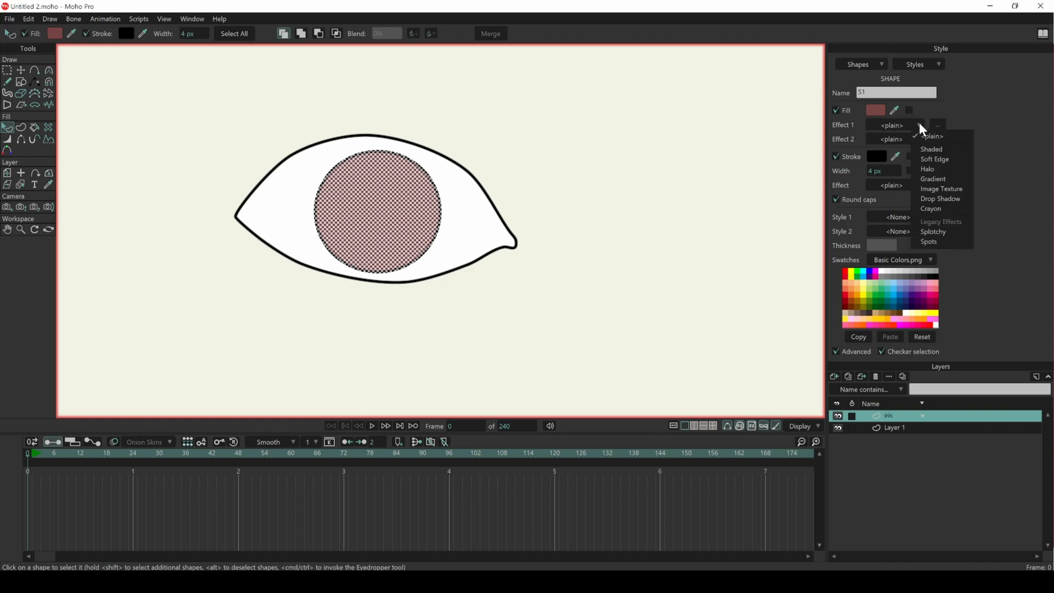
left_click(934, 179)
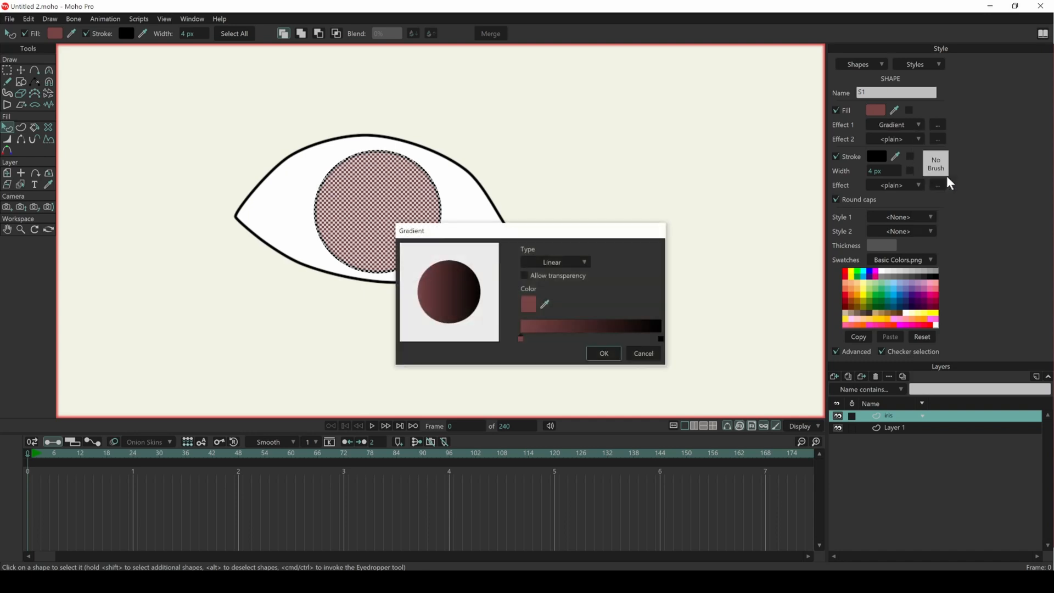
left_click(586, 262)
left_click(597, 284)
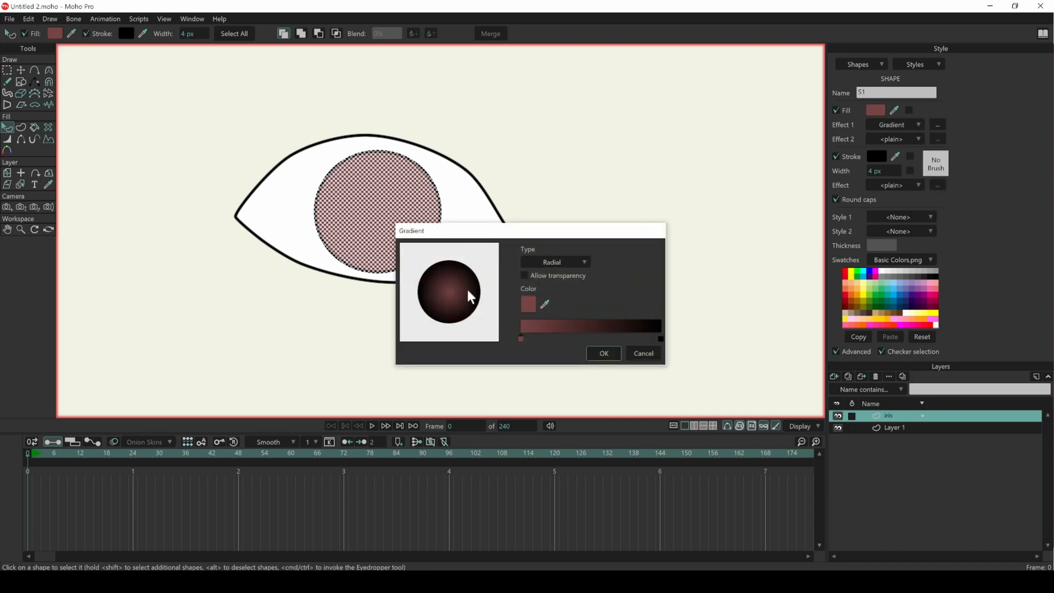
left_click_drag(521, 340, 596, 340)
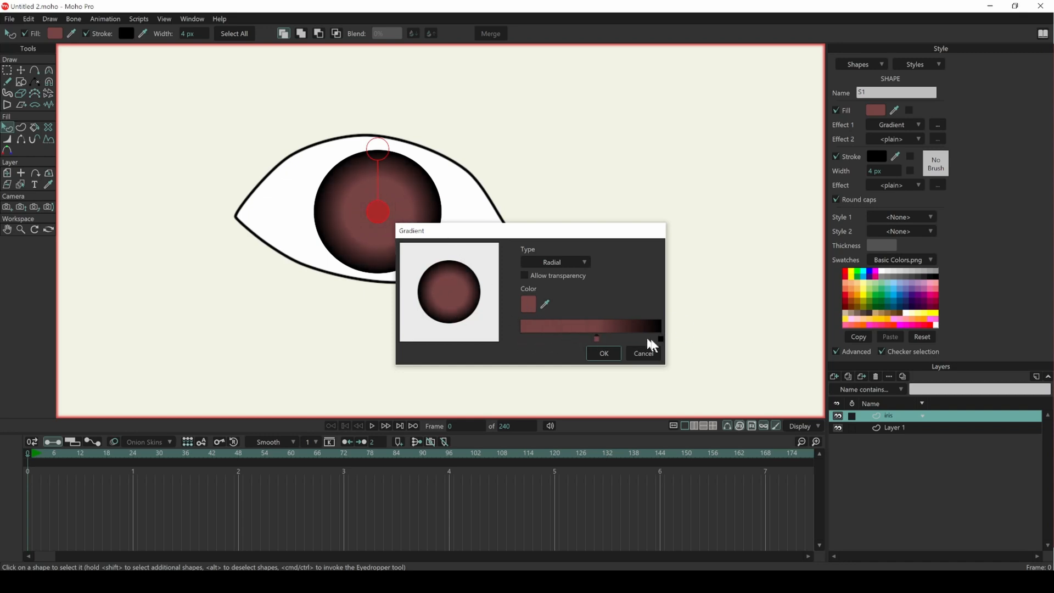
mouse_move(594, 337)
left_mouse_down()
mouse_move(637, 338)
mouse_move(626, 338)
left_mouse_up()
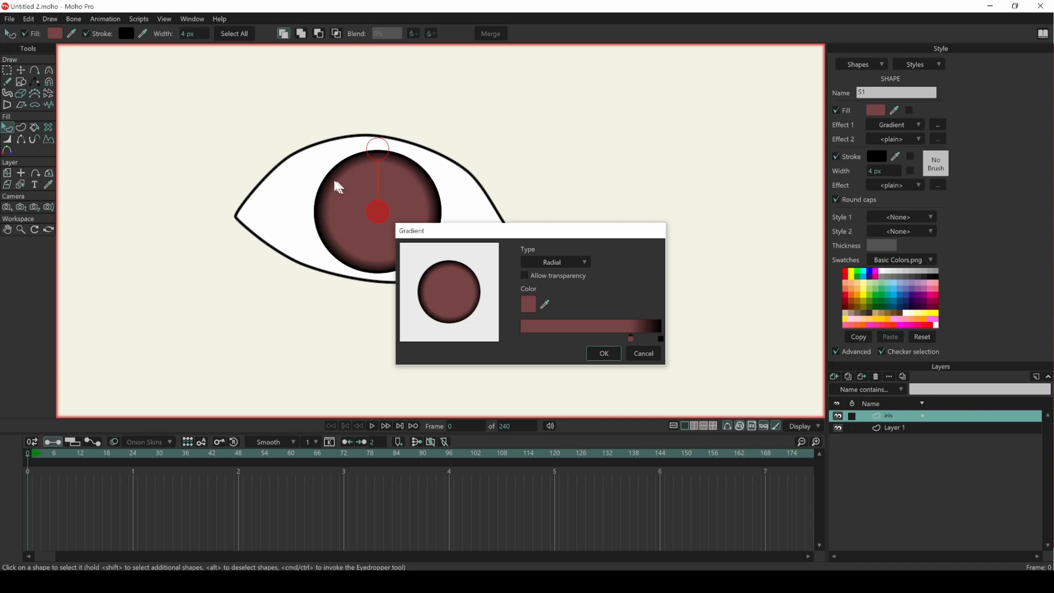
Change the gradient's reddish-brown stop to dark brown 5D3C1F.
left_click(530, 304)
left_click(901, 237)
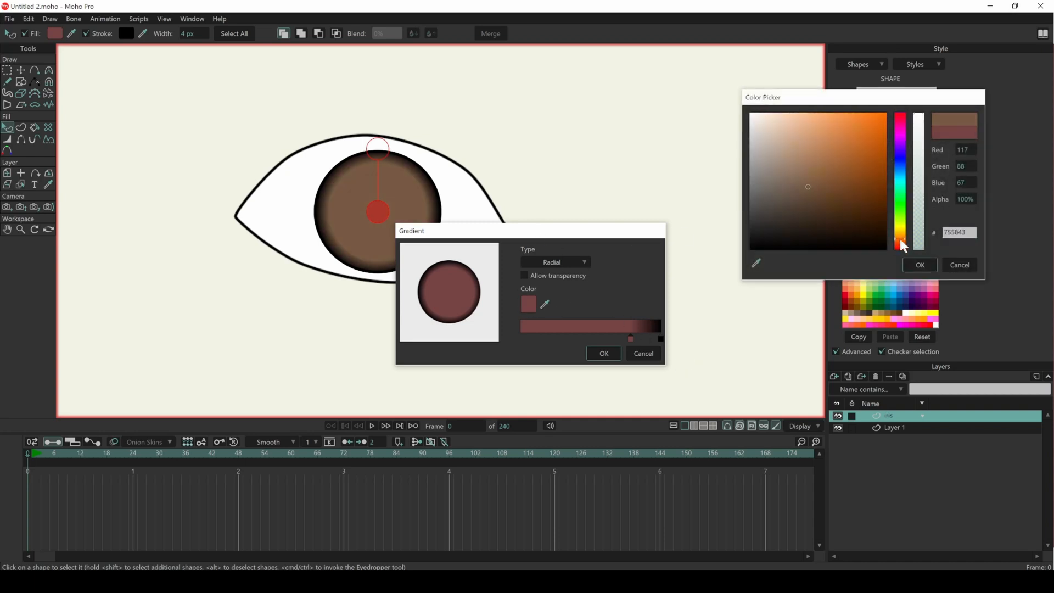
mouse_move(865, 177)
left_mouse_down()
mouse_move(869, 166)
mouse_move(866, 187)
mouse_move(868, 158)
mouse_move(851, 168)
mouse_move(848, 149)
mouse_move(859, 185)
mouse_move(861, 170)
left_mouse_up()
left_click_drag(908, 242, 905, 233)
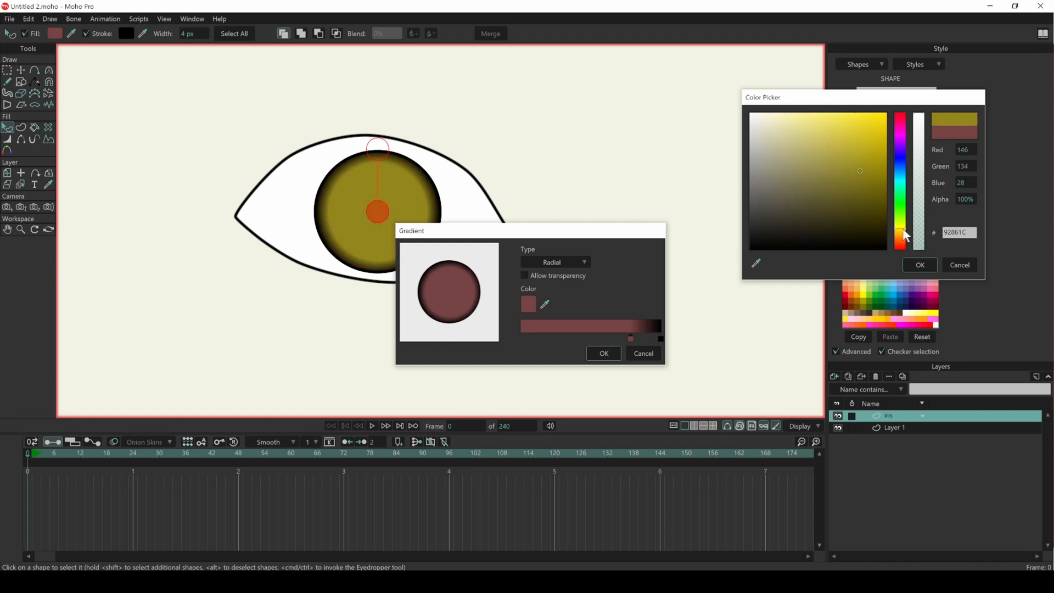
left_click_drag(843, 189, 840, 197)
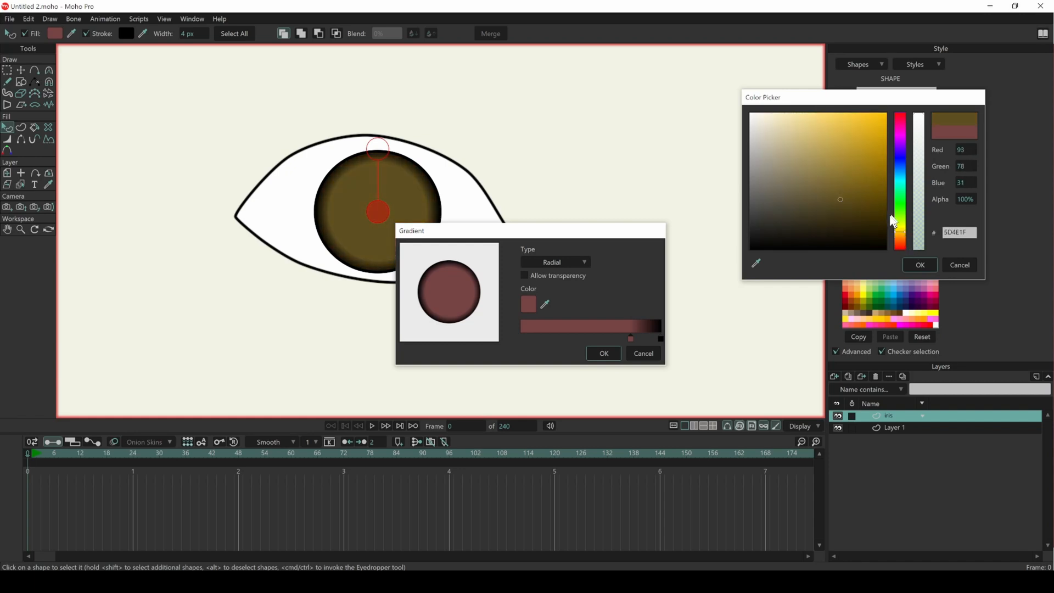
left_click(902, 236)
left_click_drag(901, 237, 901, 239)
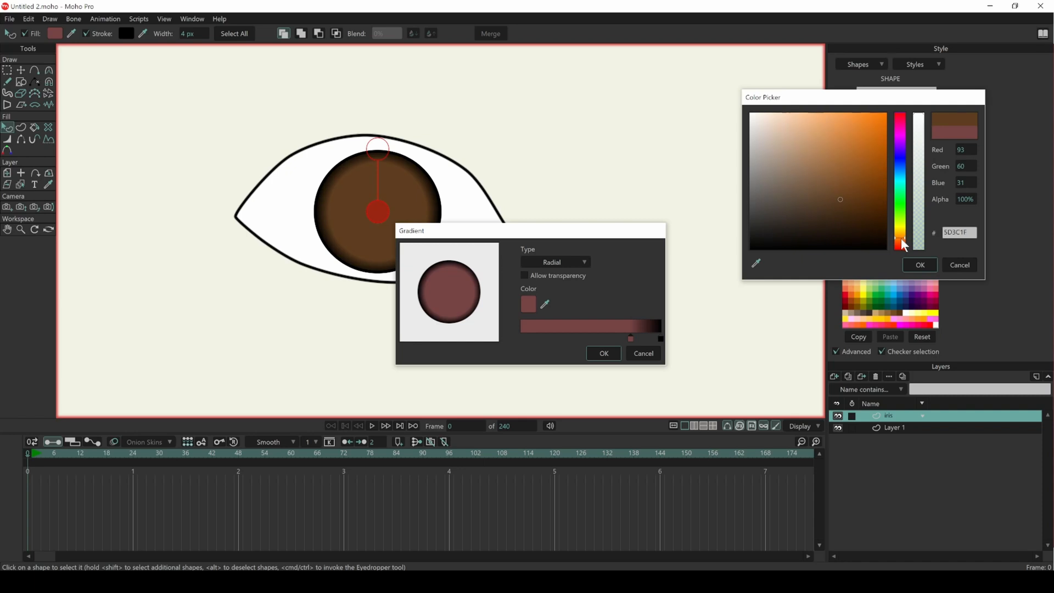
left_click(921, 265)
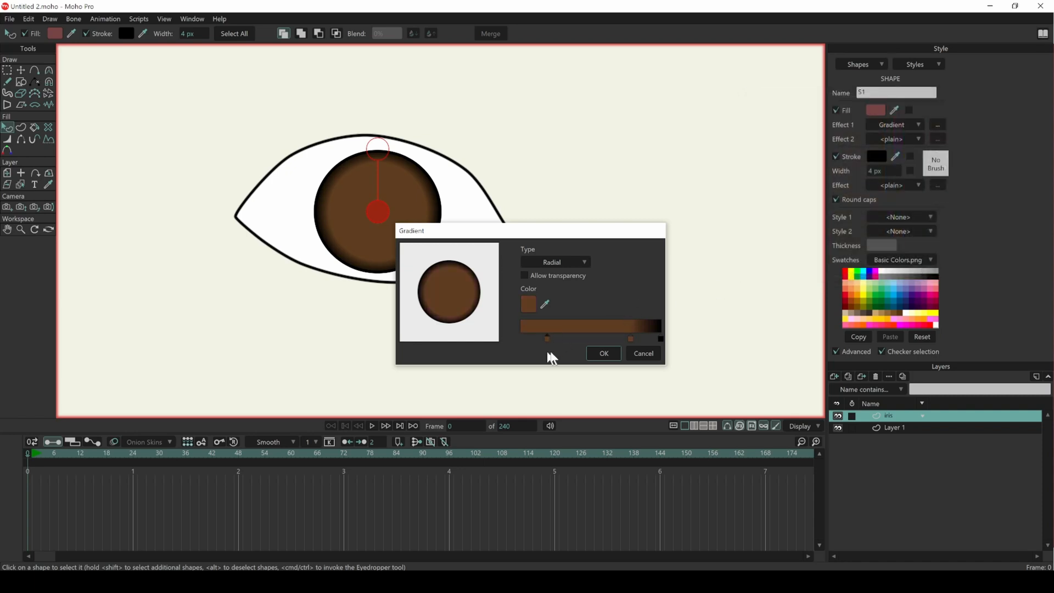
Set the gradient's inner stop to golden yellow AE923D so the centre of the iris is lighter.
double_click(547, 338)
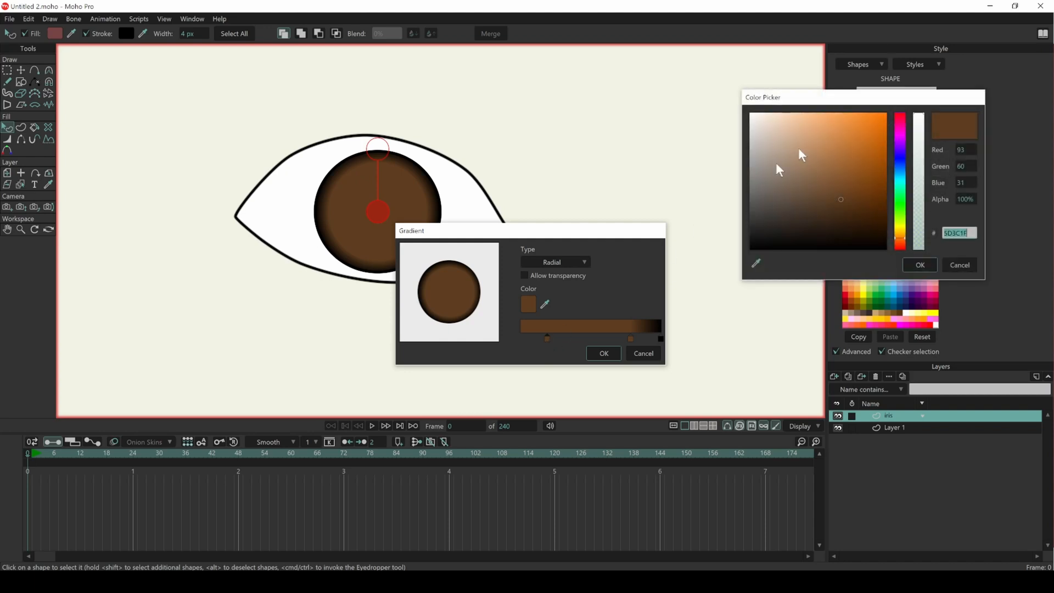
left_click(790, 149)
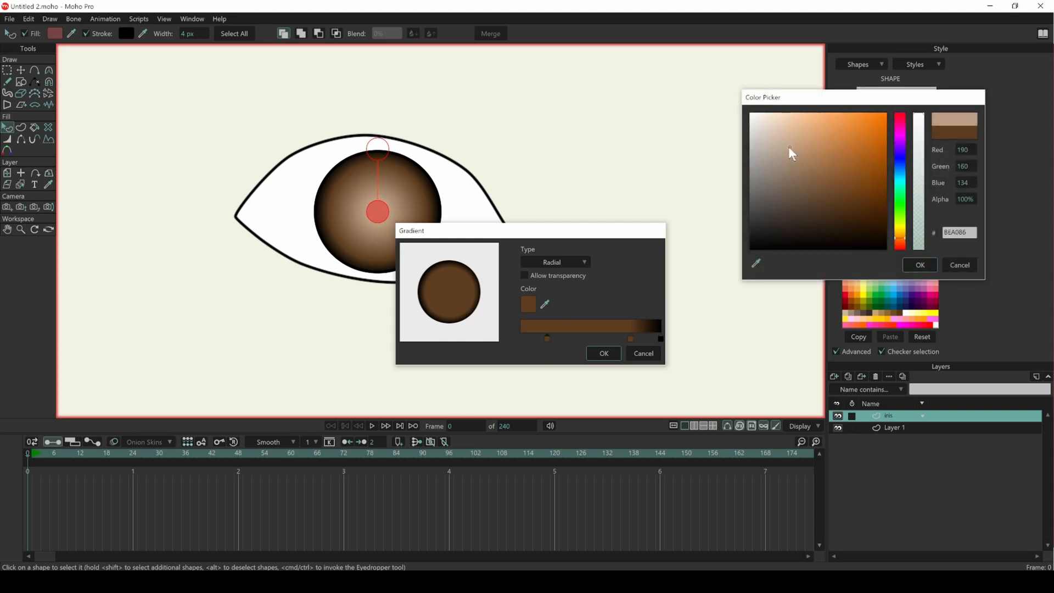
left_click_drag(901, 226, 900, 233)
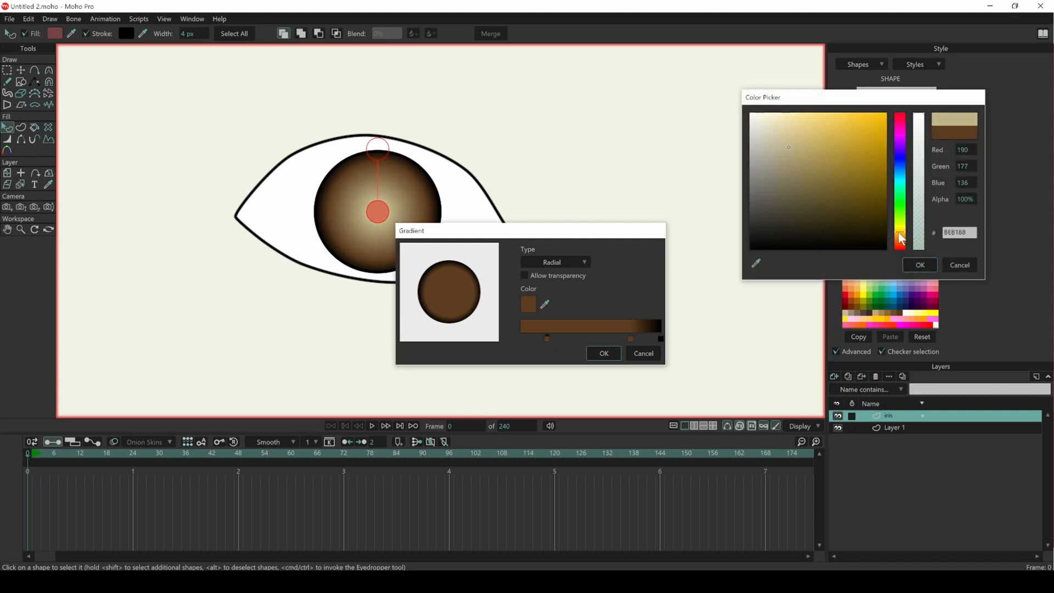
left_click_drag(806, 157, 839, 156)
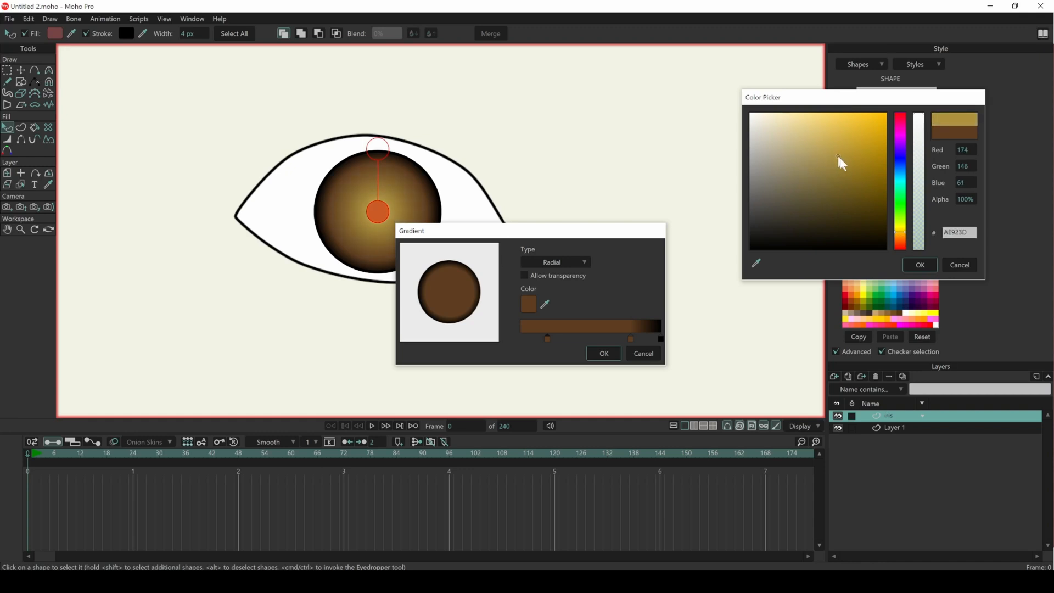
left_click(920, 265)
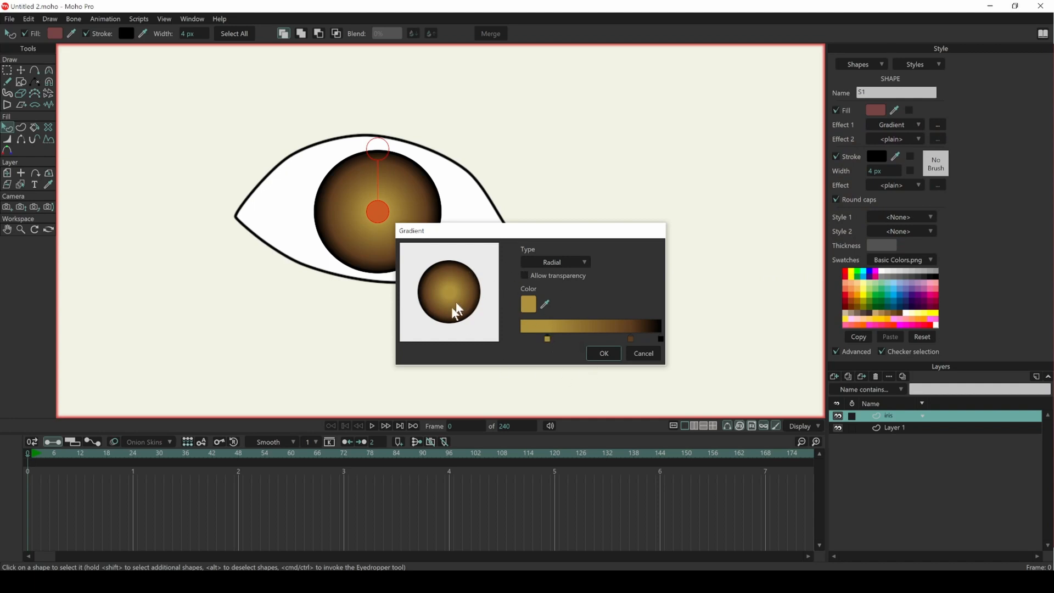
Accept the iris gradient and stretch its outer handle slightly beyond the iris's upper edge.
left_click(603, 354)
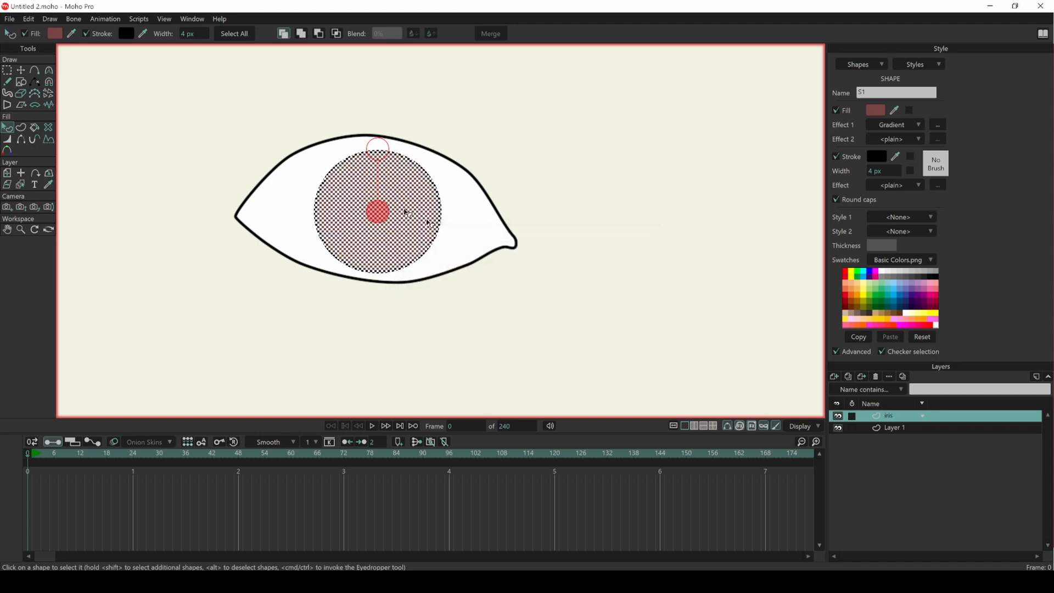
left_click(140, 220)
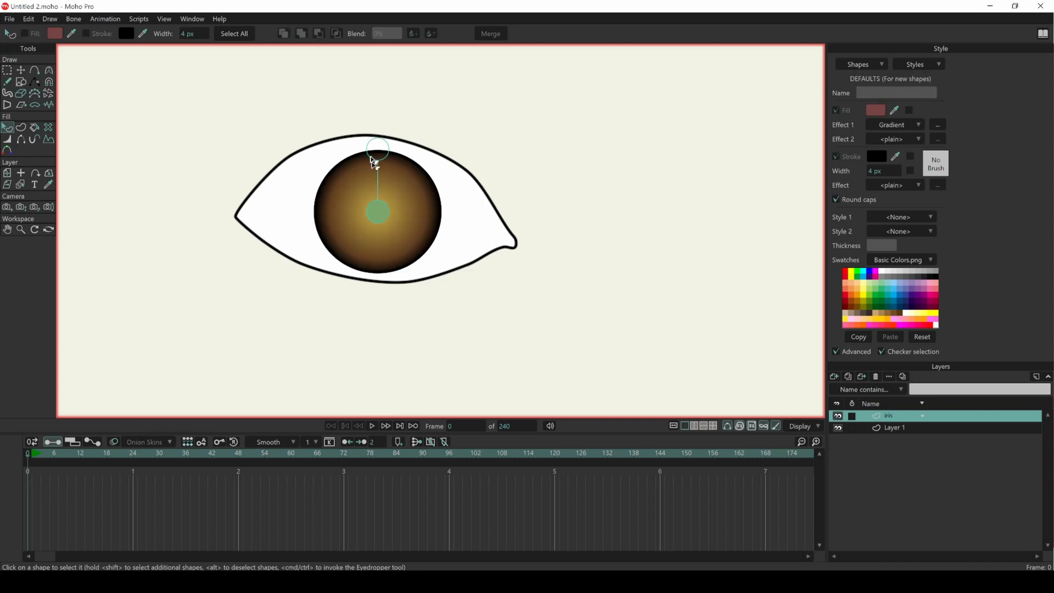
mouse_move(383, 146)
left_mouse_down()
mouse_move(378, 165)
mouse_move(390, 115)
mouse_move(388, 161)
mouse_move(388, 148)
left_mouse_up()
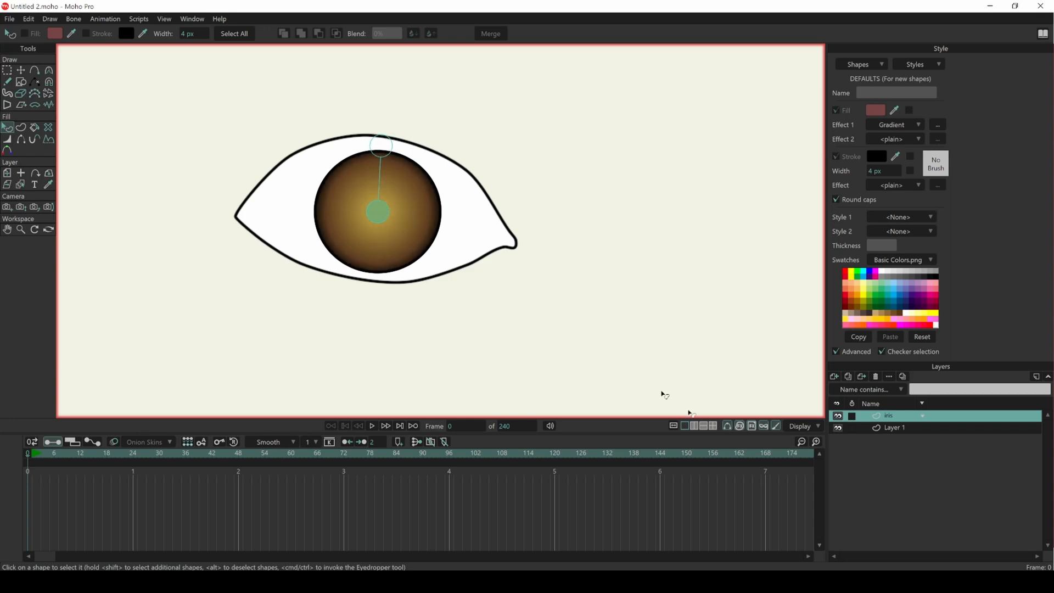
Add a vector layer named pupil and draw a small circle with the Oval shape at the centre of the iris.
left_click(834, 376)
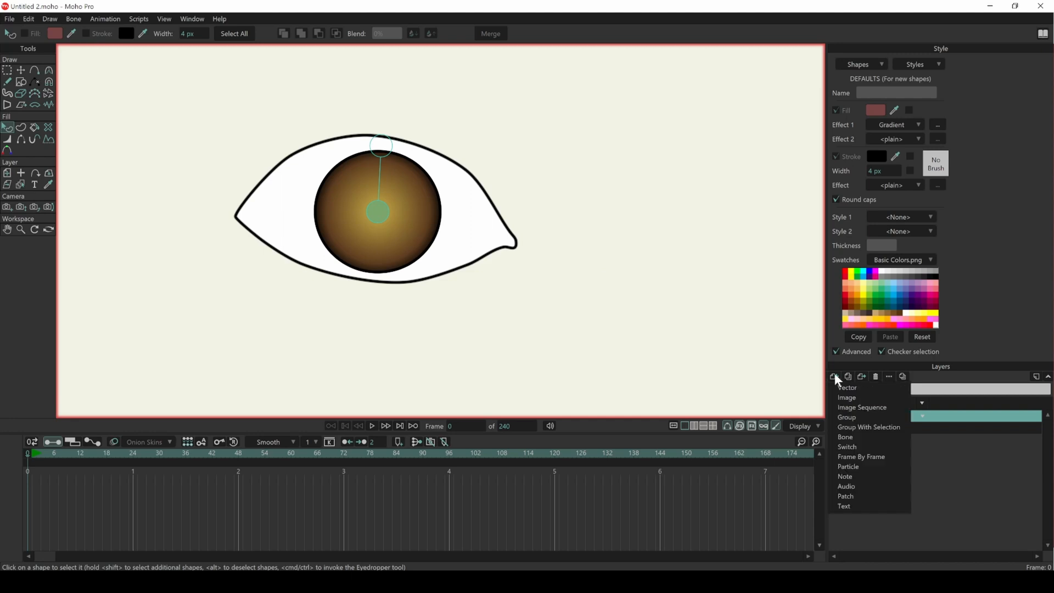
left_click(844, 388)
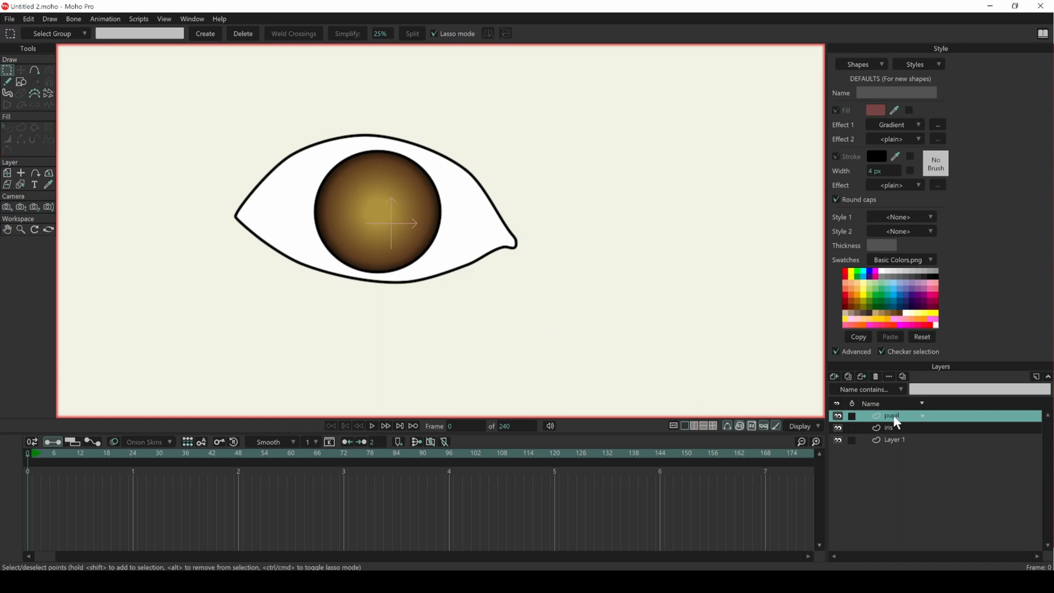
left_click(21, 82)
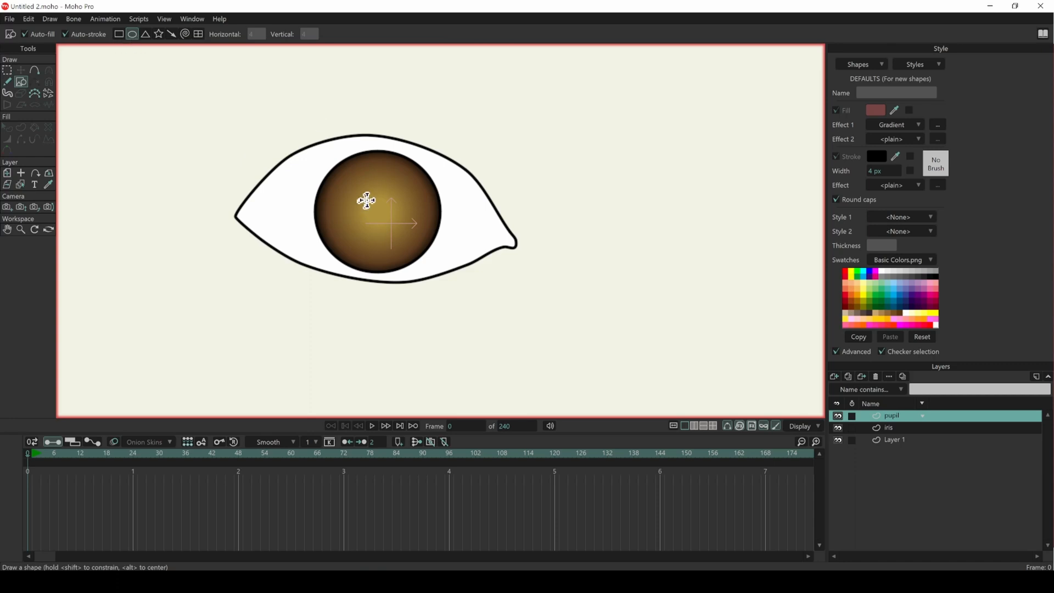
mouse_move(362, 191)
left_mouse_down()
mouse_move(412, 240)
mouse_move(385, 209)
left_mouse_up()
left_click(21, 70)
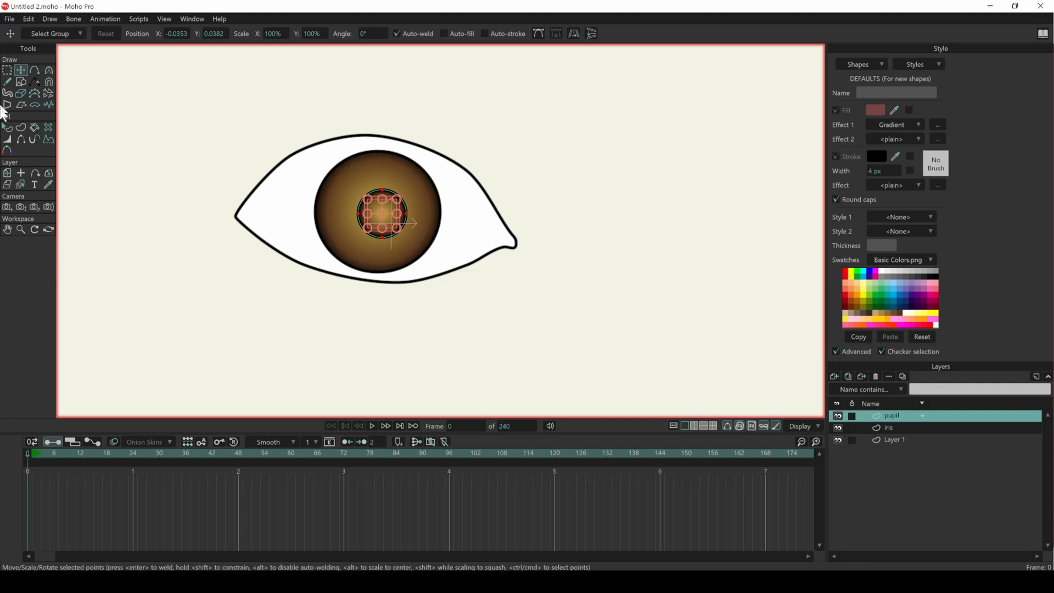
Give the pupil circle a plain black 000000 fill with no gradient effect and no stroke.
left_click(8, 132)
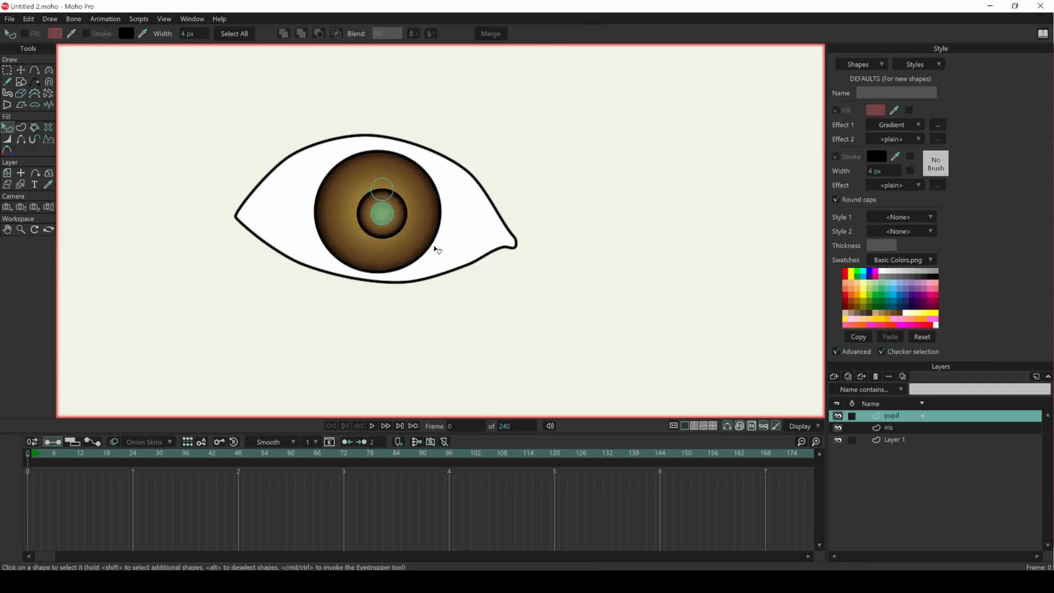
left_click(400, 223)
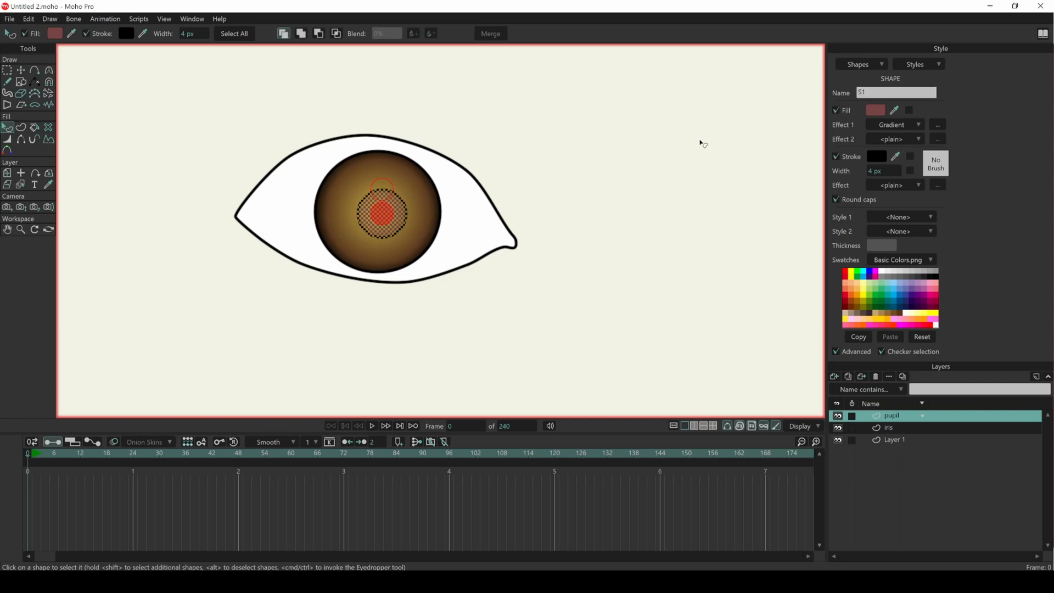
left_click(922, 127)
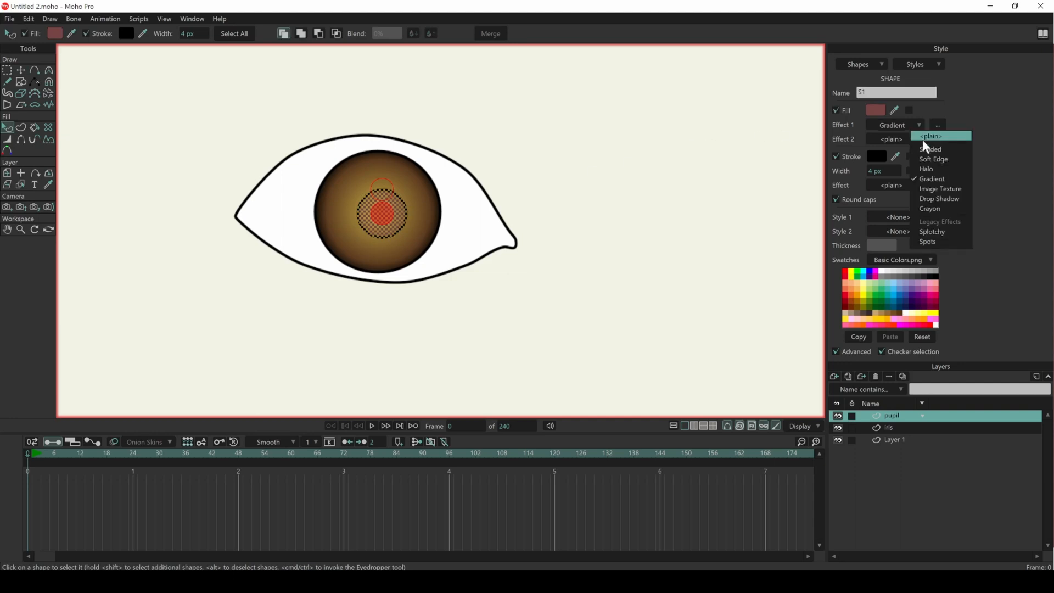
left_click(926, 142)
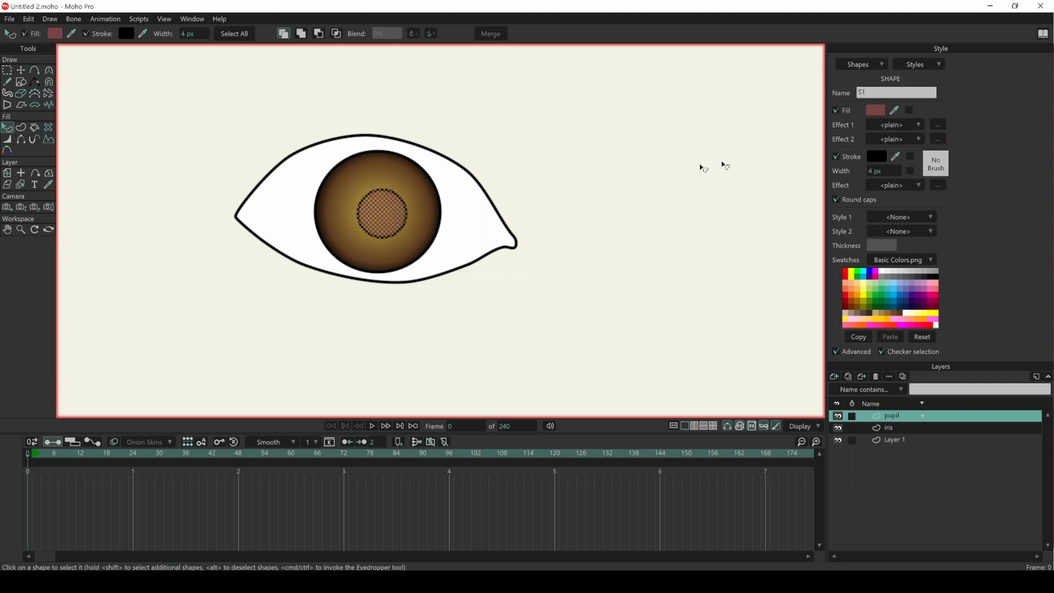
left_click(836, 158)
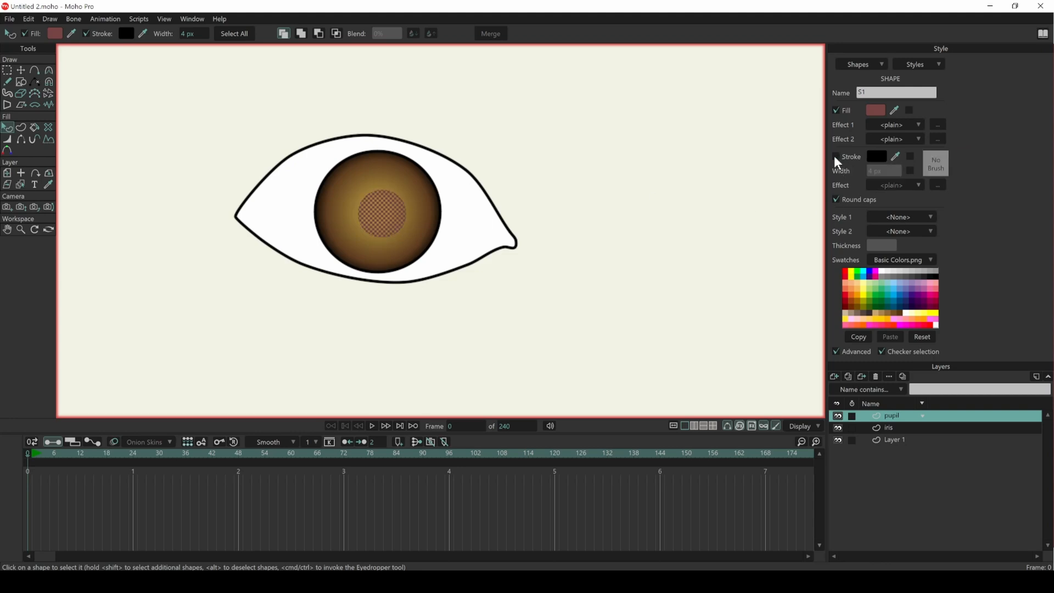
left_click(877, 112)
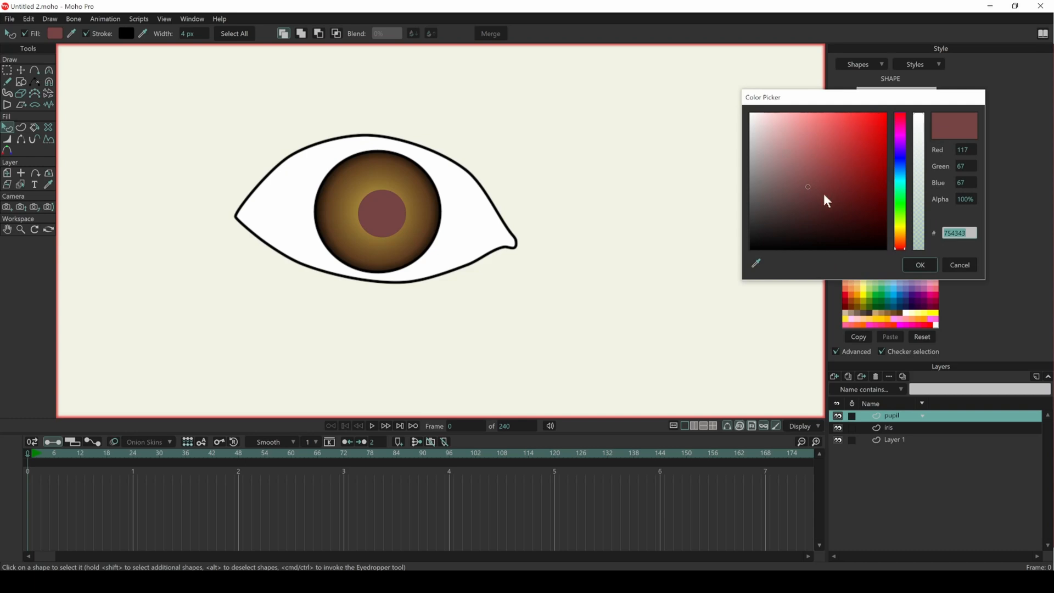
left_click(751, 250)
left_click(923, 266)
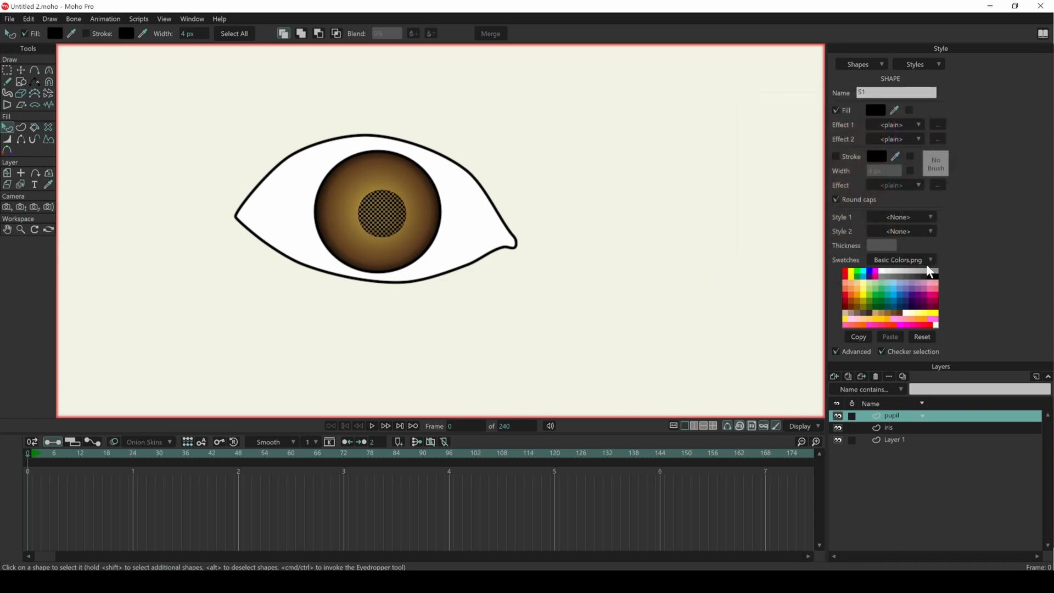
Nudge the pupil circle slightly to fine-tune its position at the iris's centre, and deselect its points.
left_click(20, 70)
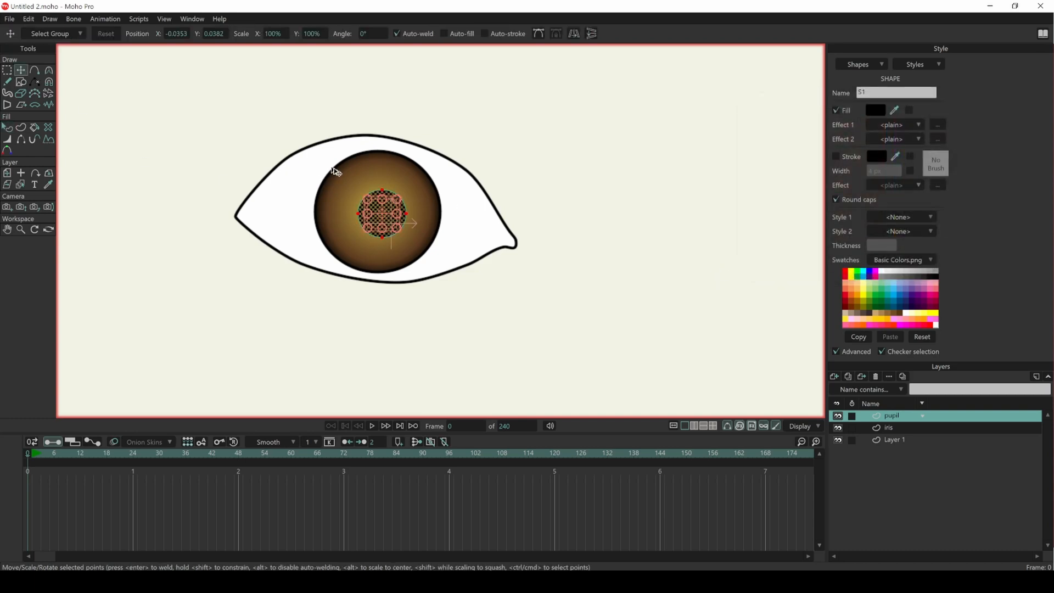
scroll(368, 208, "up", 1)
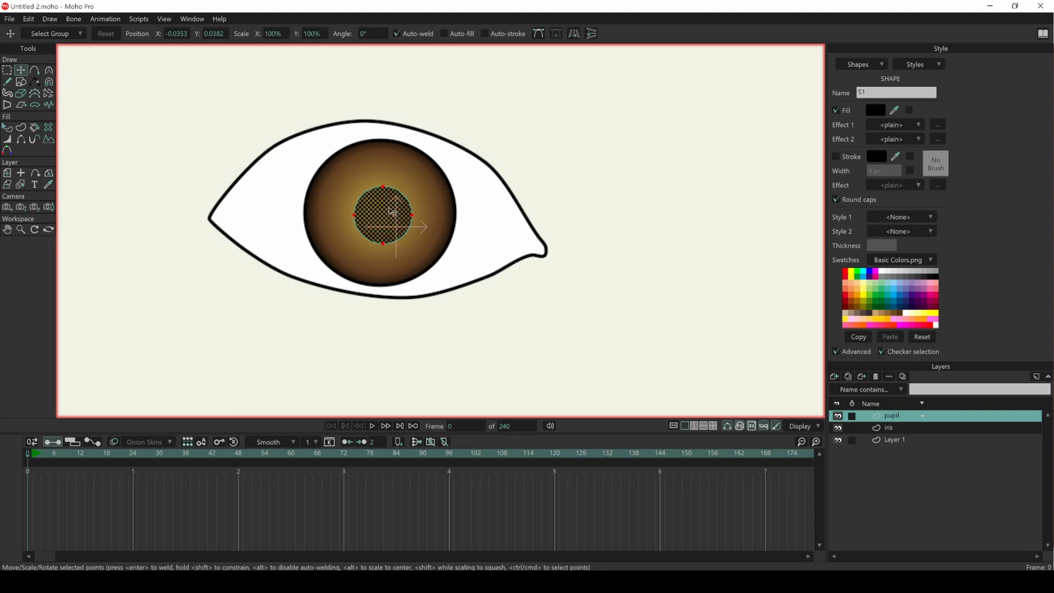
left_click_drag(391, 208, 390, 206)
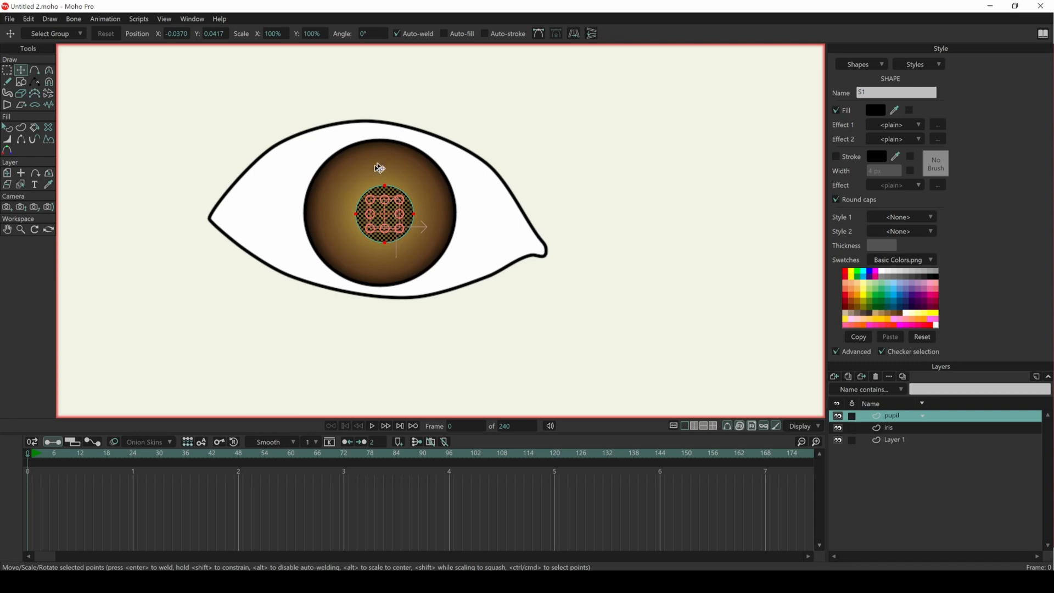
left_click(9, 73)
left_click(180, 218)
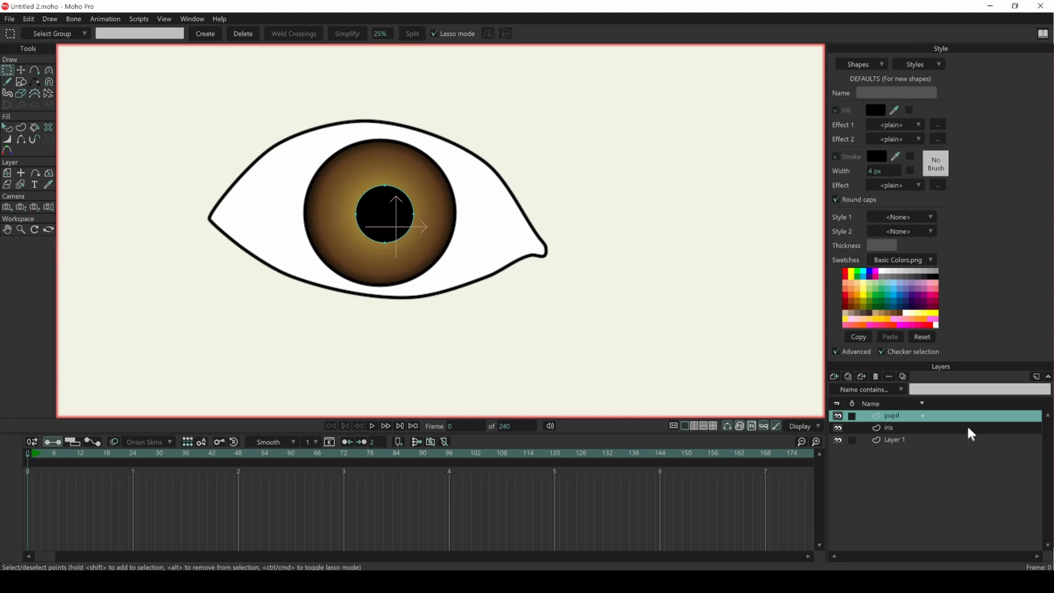
Add a vector layer named hilite and draw a closed, curved highlight outline across the iris's upper-right edge.
left_click(835, 377)
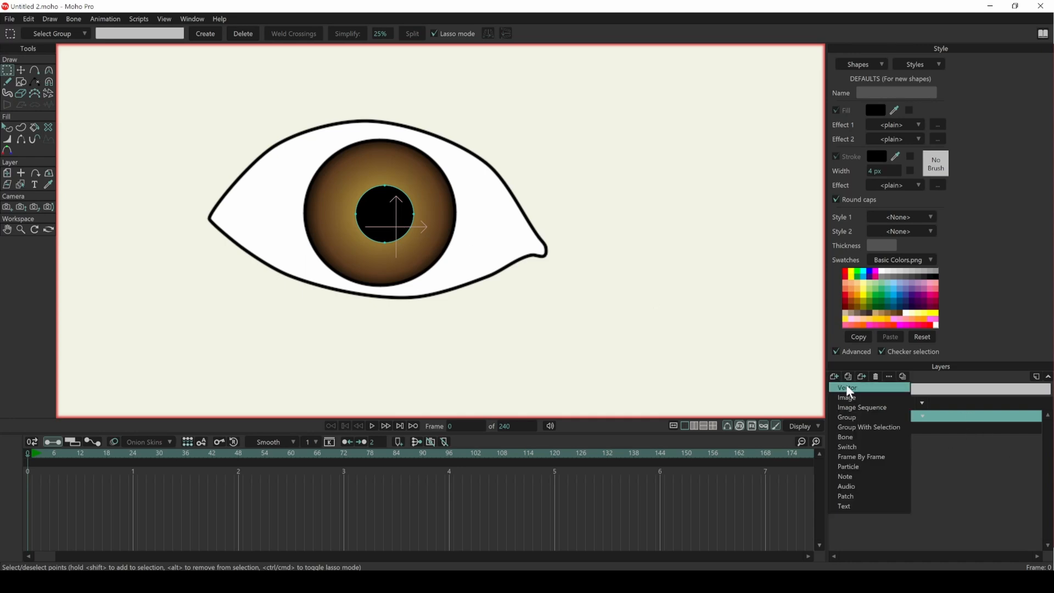
left_click(848, 390)
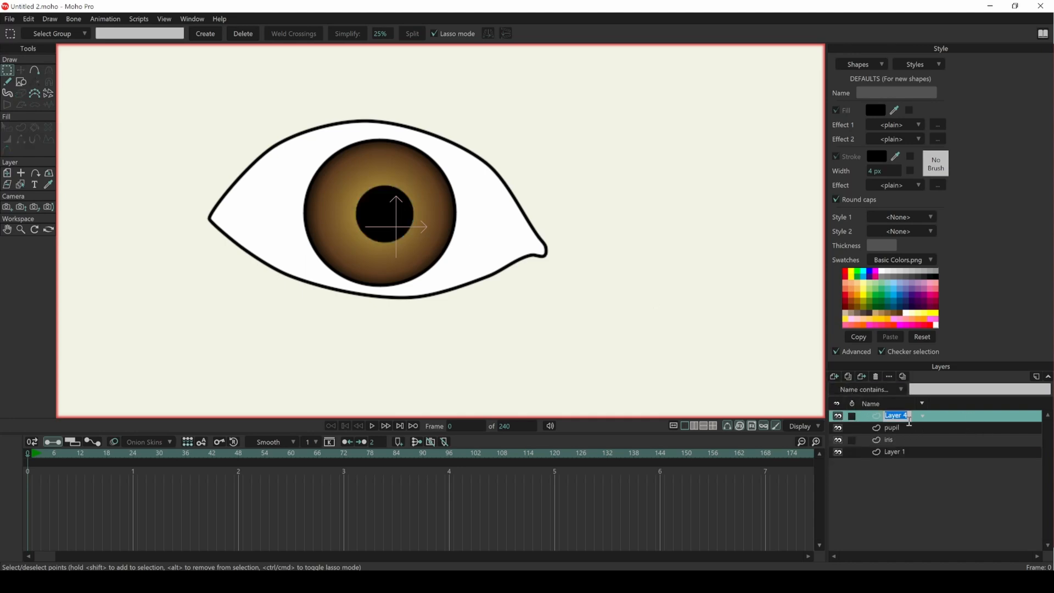
type("hilite")
left_click(34, 70)
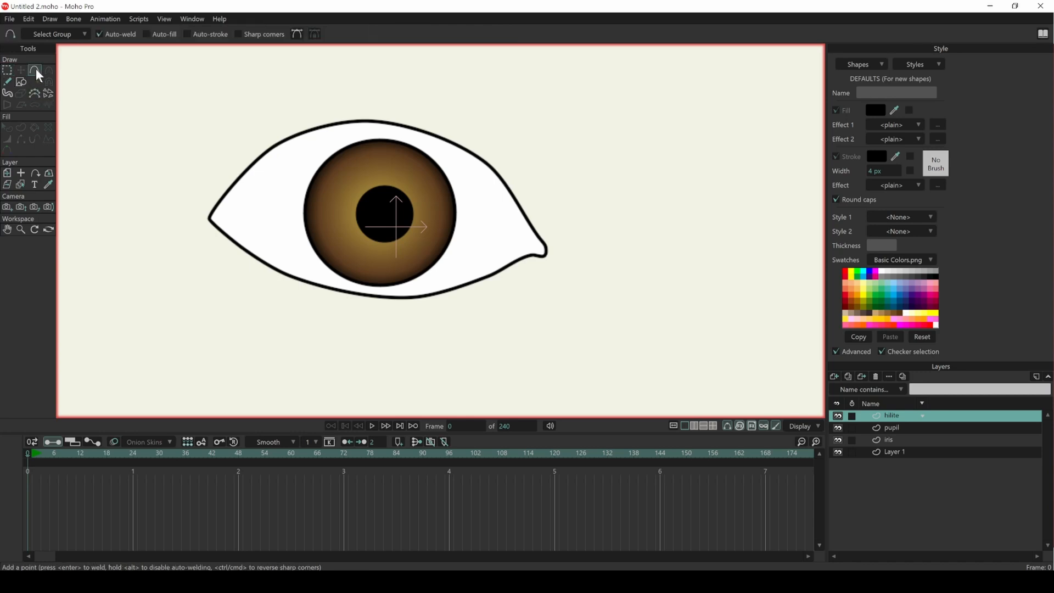
scroll(407, 206, "up", 3)
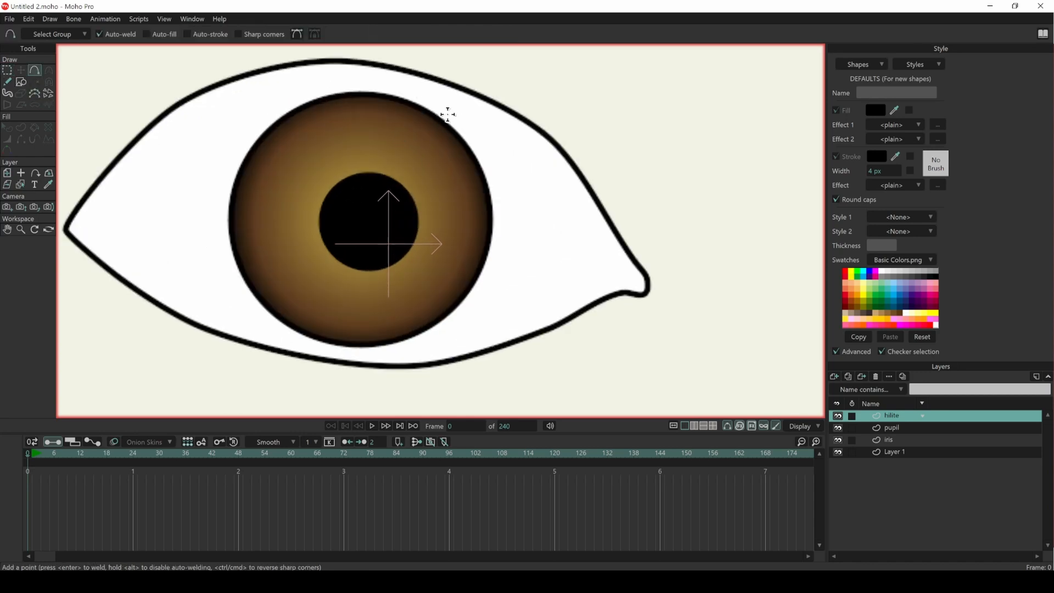
mouse_move(448, 108)
left_mouse_down()
mouse_move(409, 153)
mouse_move(426, 165)
mouse_move(465, 156)
mouse_move(487, 132)
mouse_move(478, 113)
mouse_move(451, 106)
left_mouse_up()
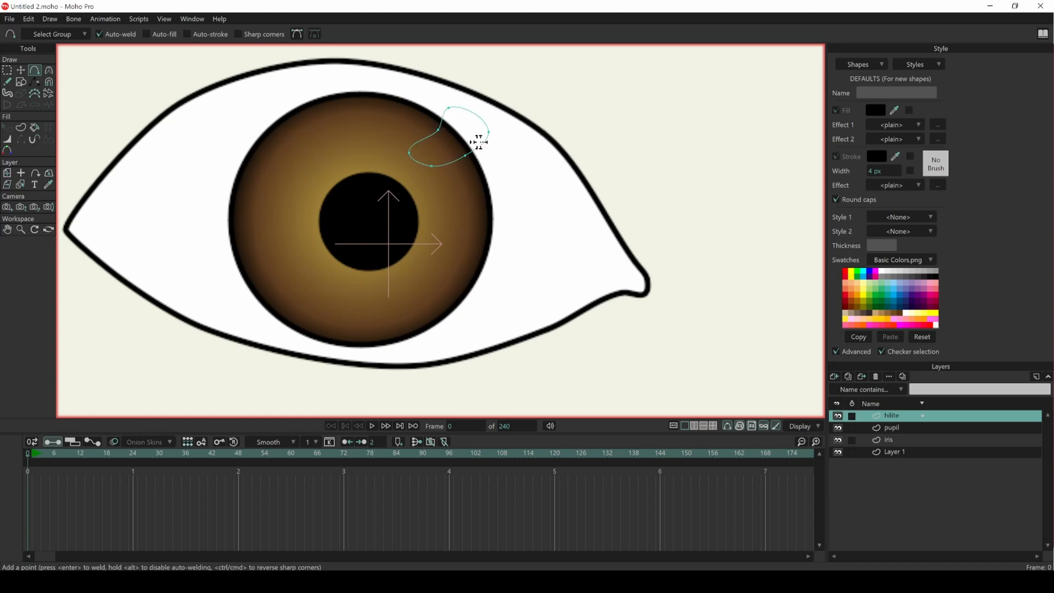
Sharpen the curvature at the highlight outline's inner tip and reposition its bottom point.
left_click(49, 70)
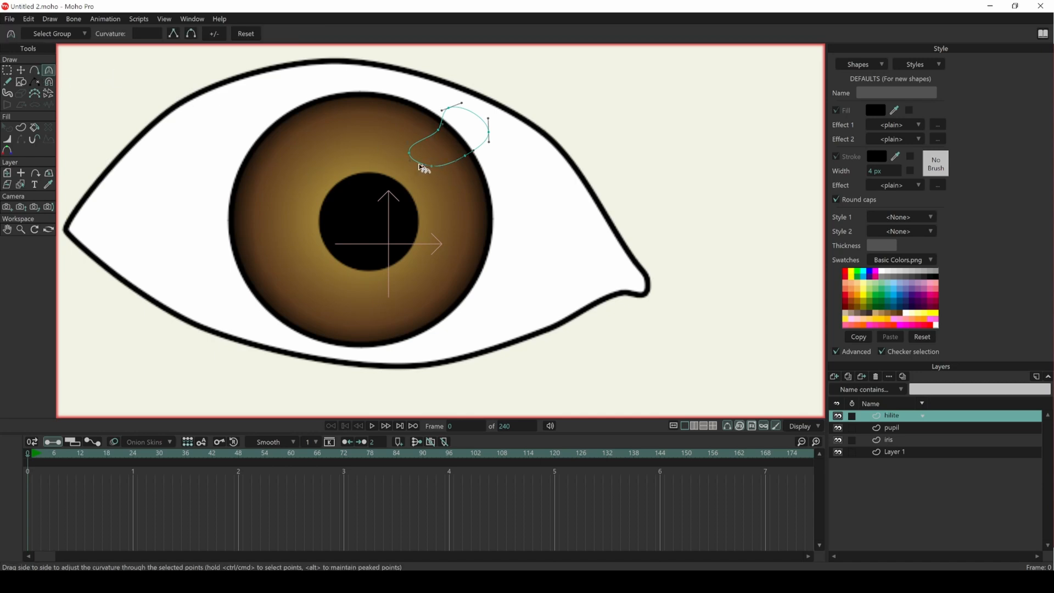
left_click_drag(260, 192, 169, 196)
left_click(21, 70)
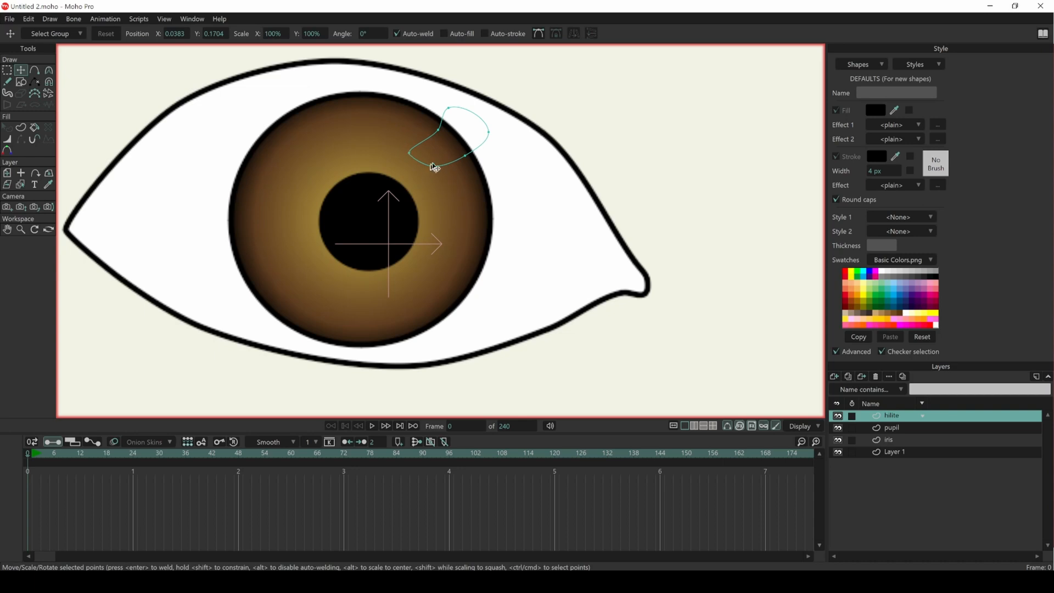
left_click(442, 160)
scroll(472, 196, "down", 2)
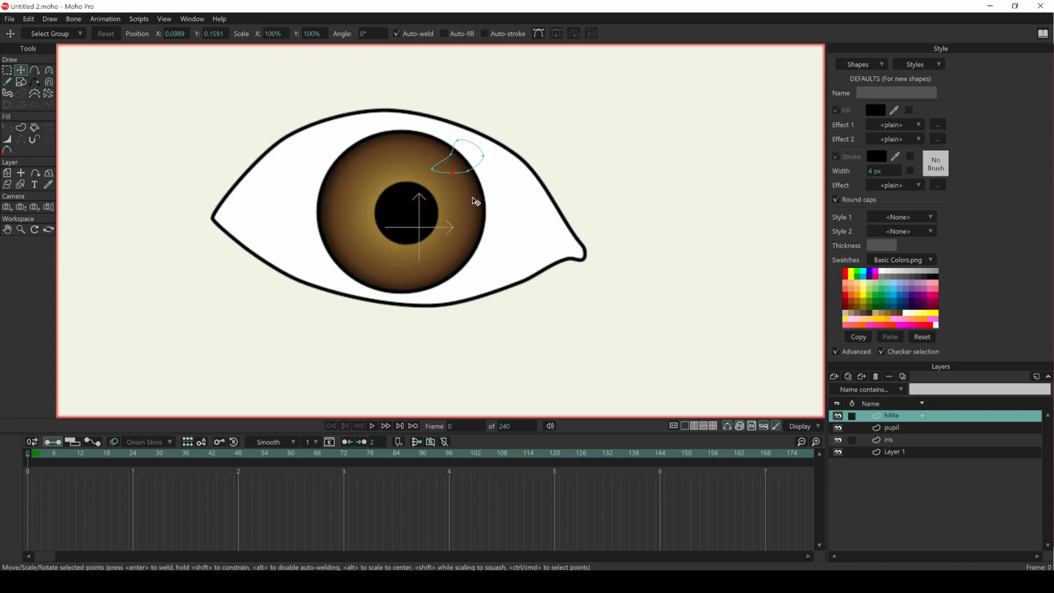
Create a shape with both fill and stroke from the closed highlight outline.
left_click(20, 131)
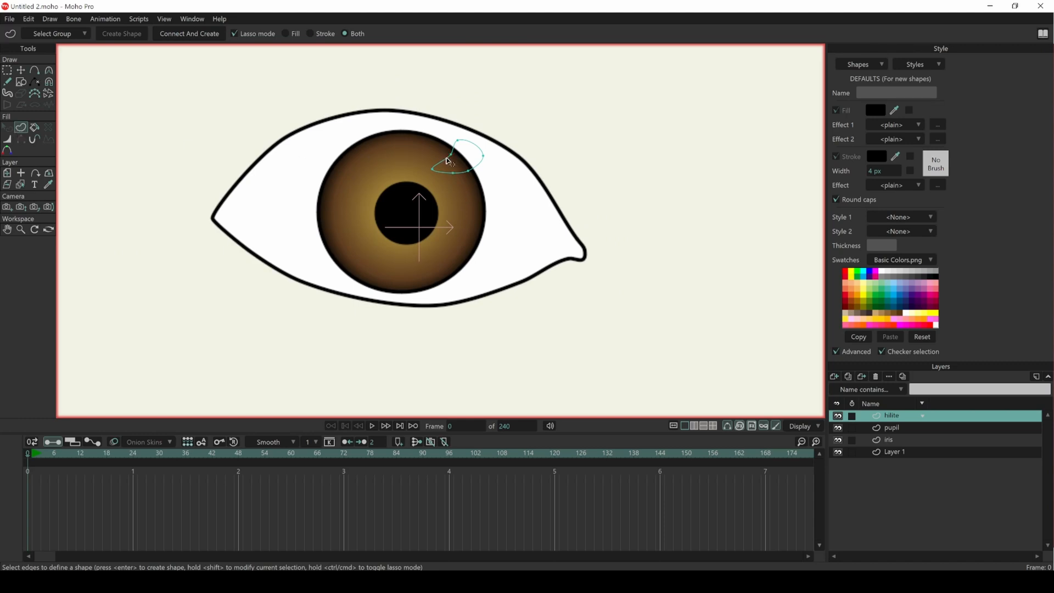
left_click_drag(448, 161, 449, 161)
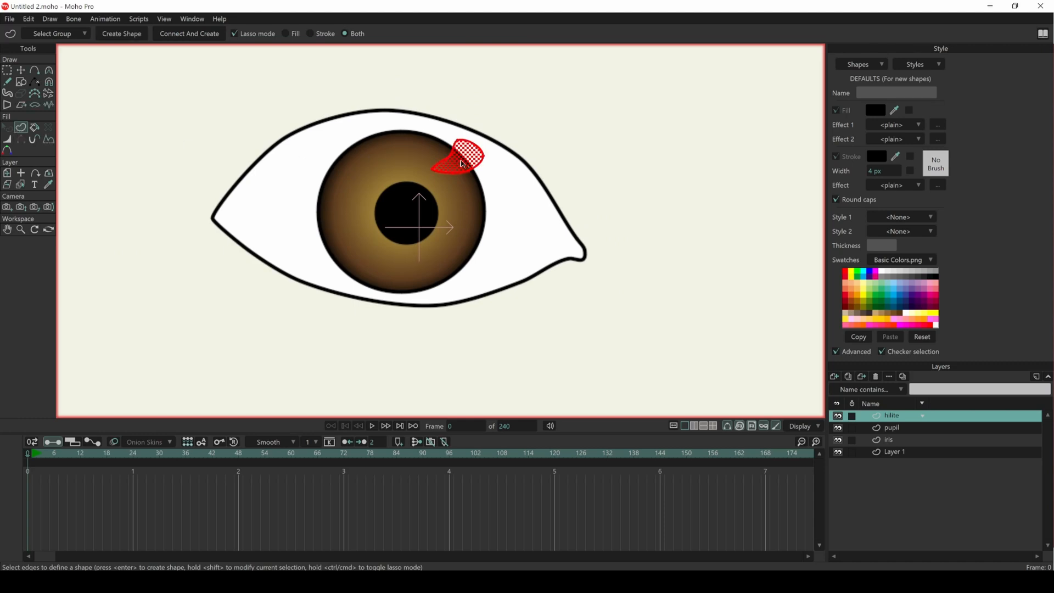
left_click(137, 35)
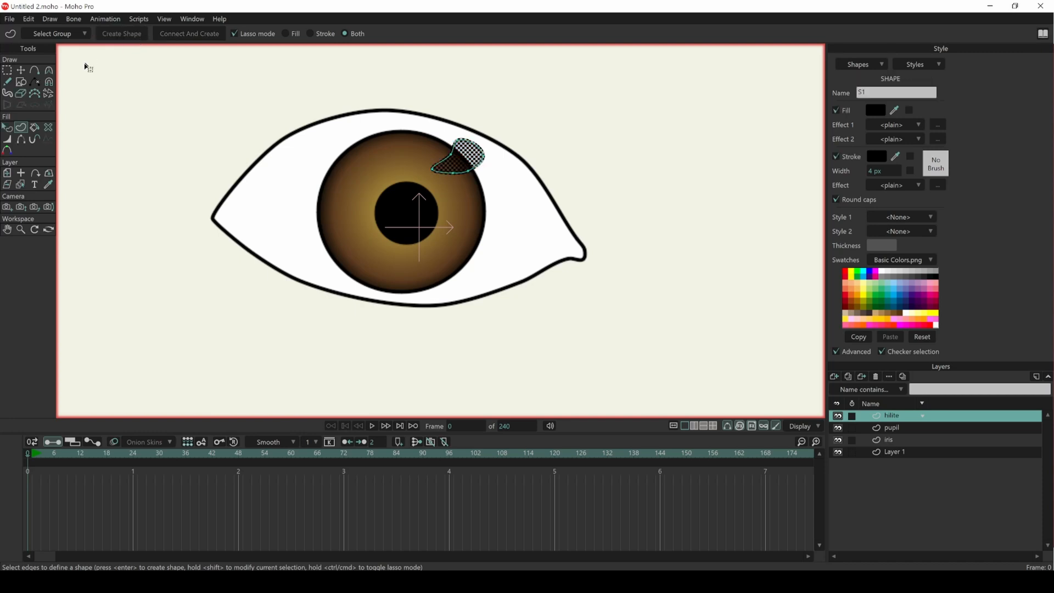
Turn off the highlight shape's stroke, set its fill to white and deselect it.
left_click(7, 128)
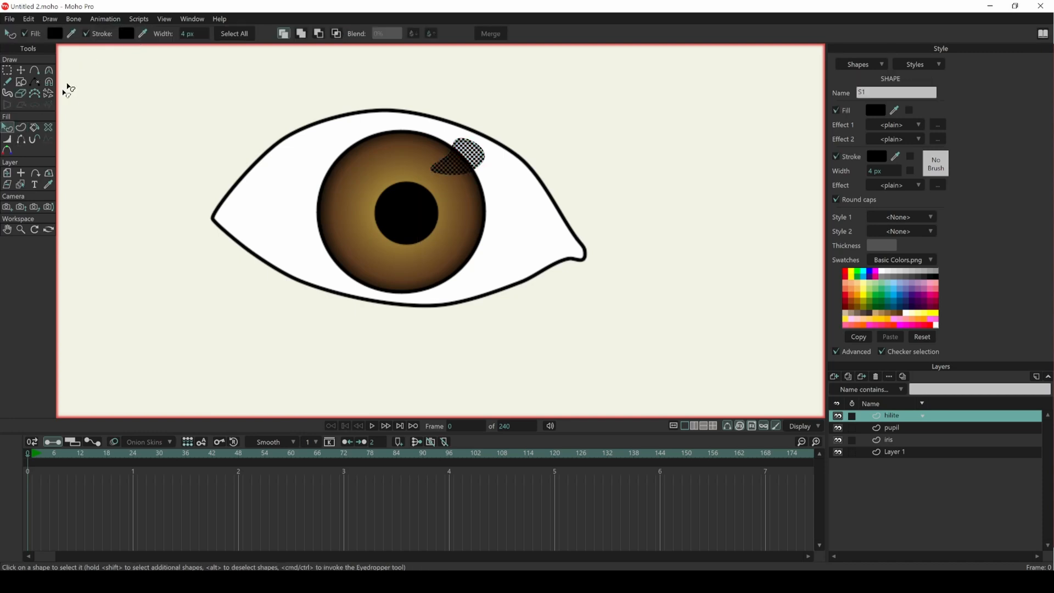
left_click(87, 34)
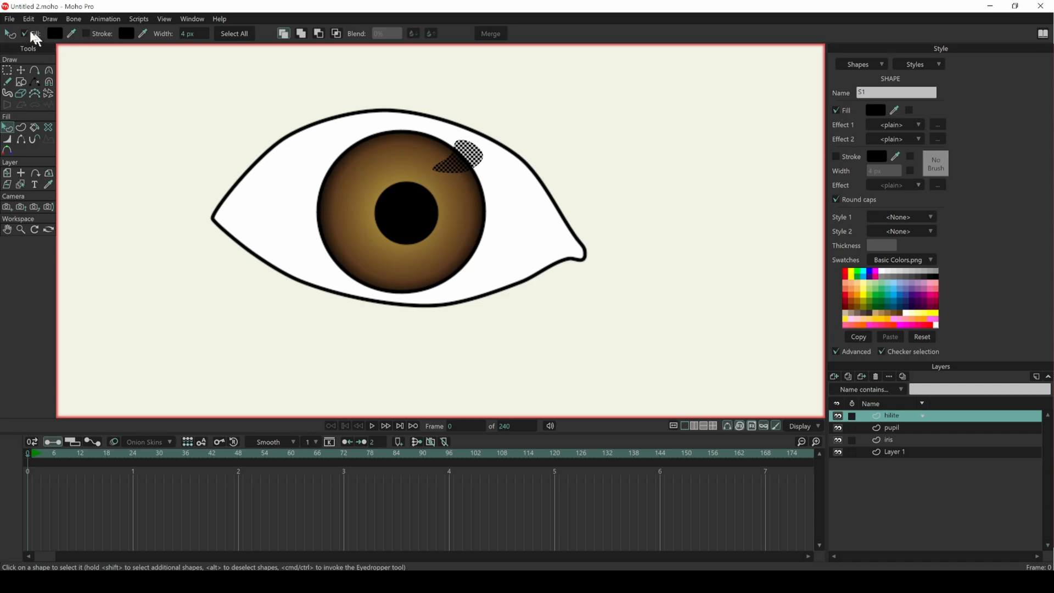
left_click(56, 32)
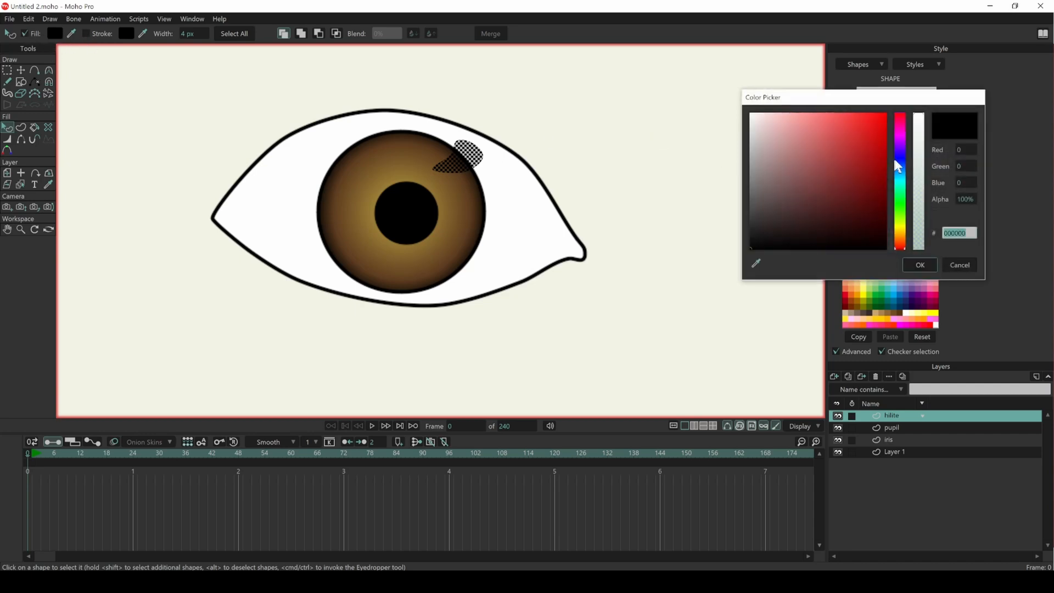
left_click(771, 134)
left_click_drag(771, 133, 718, 107)
left_click(920, 265)
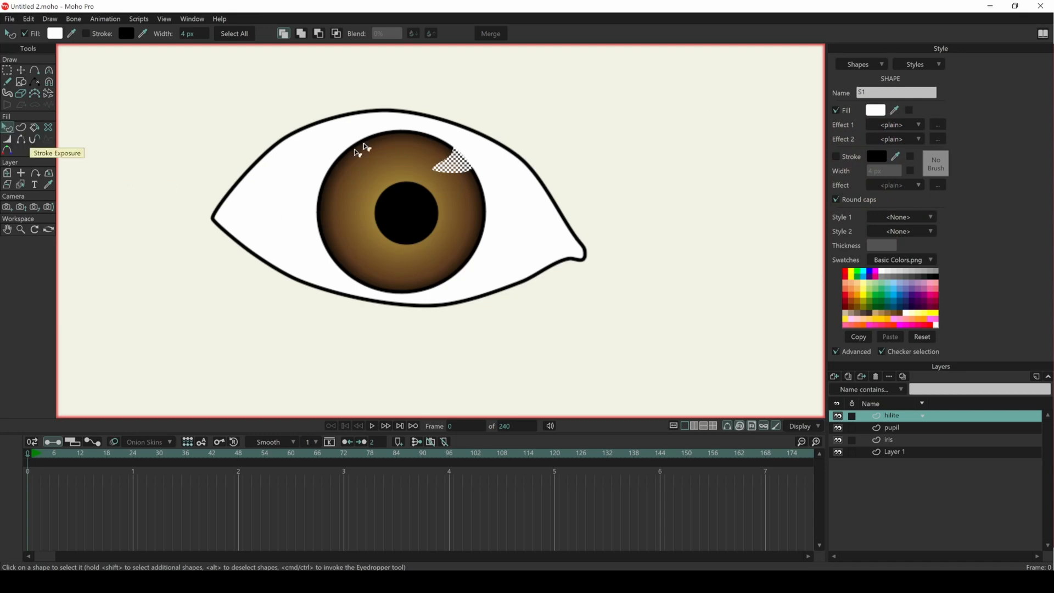
left_click(146, 174)
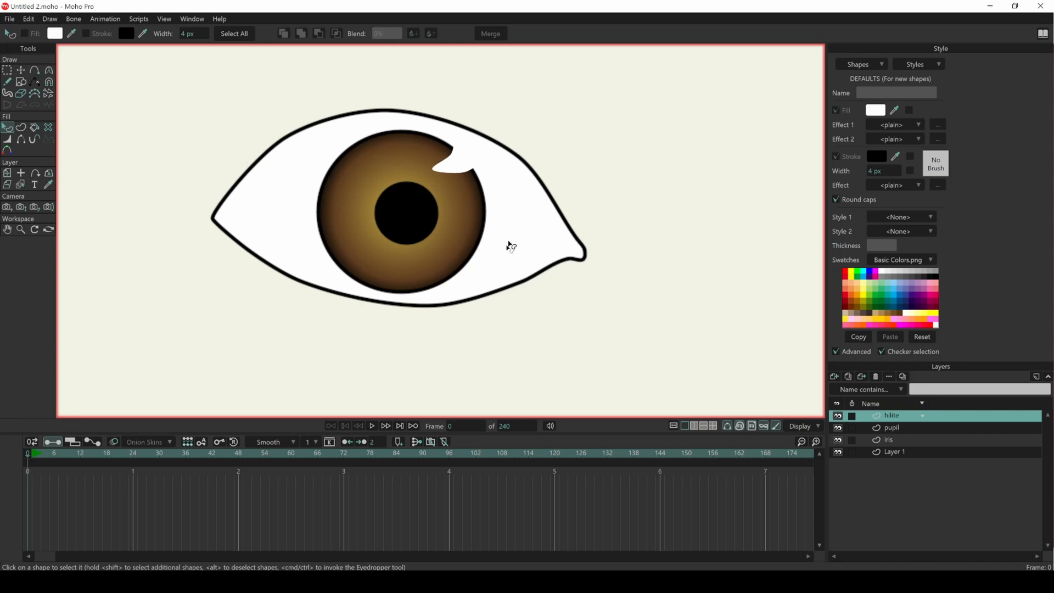
Rename the bottom layer, which holds the eye outline, as eye.
left_click(838, 452)
left_click(838, 452)
double_click(897, 455)
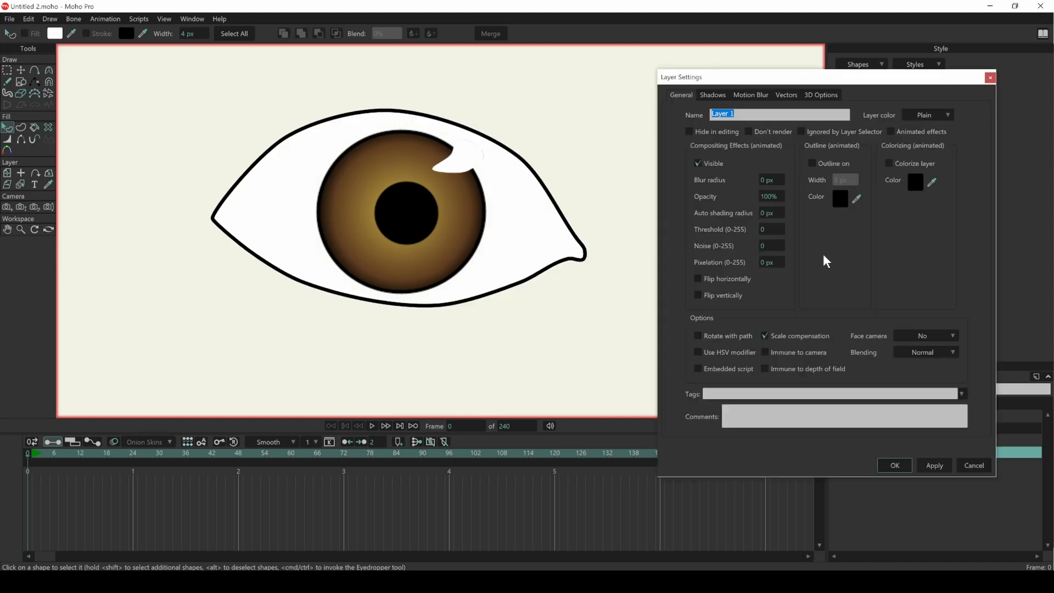
type("eye")
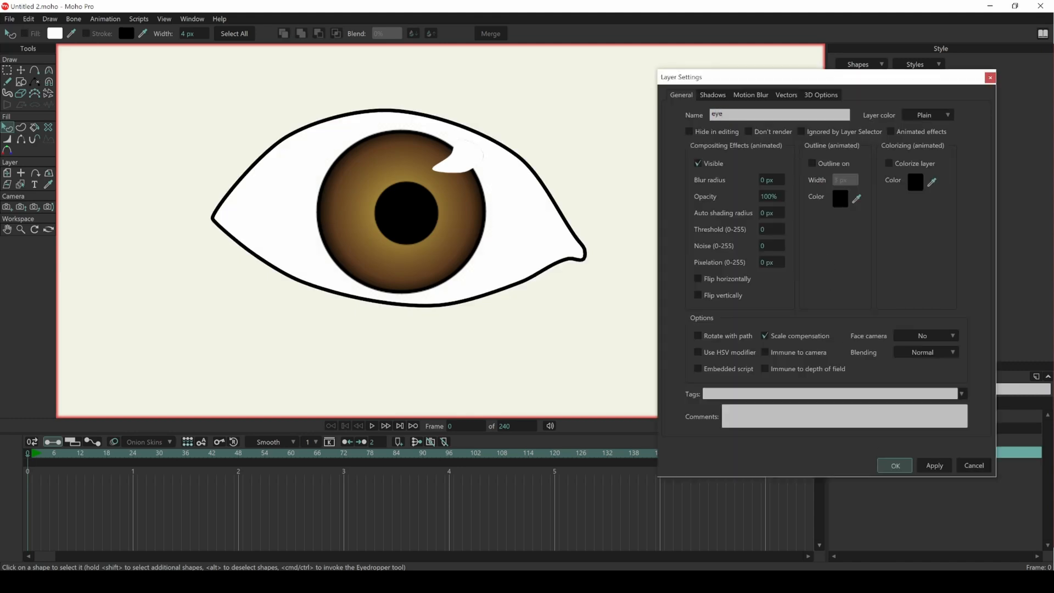
left_click(894, 465)
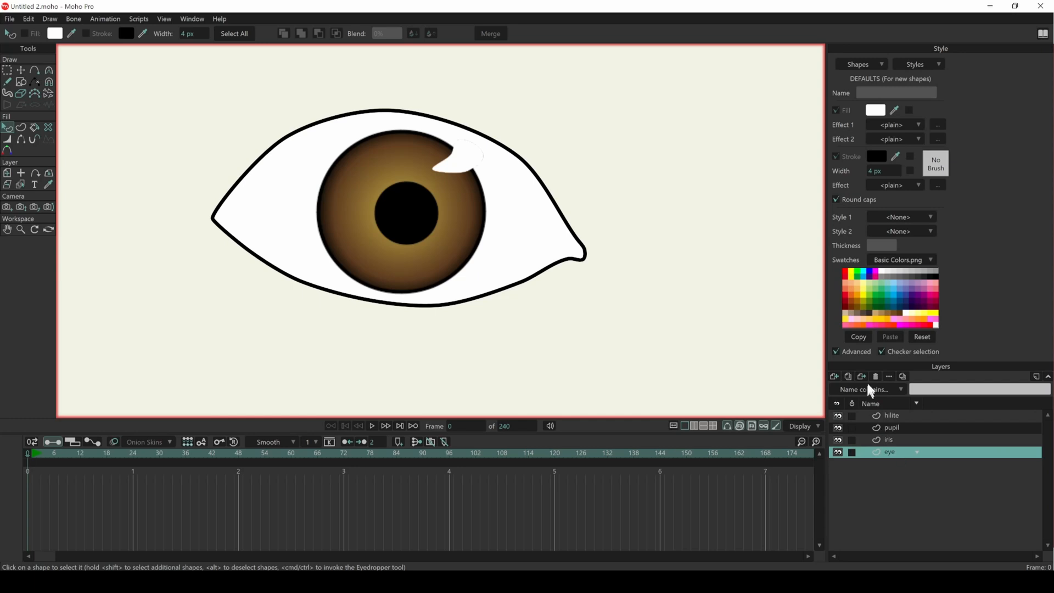
Add a vector layer named eyeball directly above the eye layer and draw a large filled oval covering the whole eye outline.
left_click(835, 378)
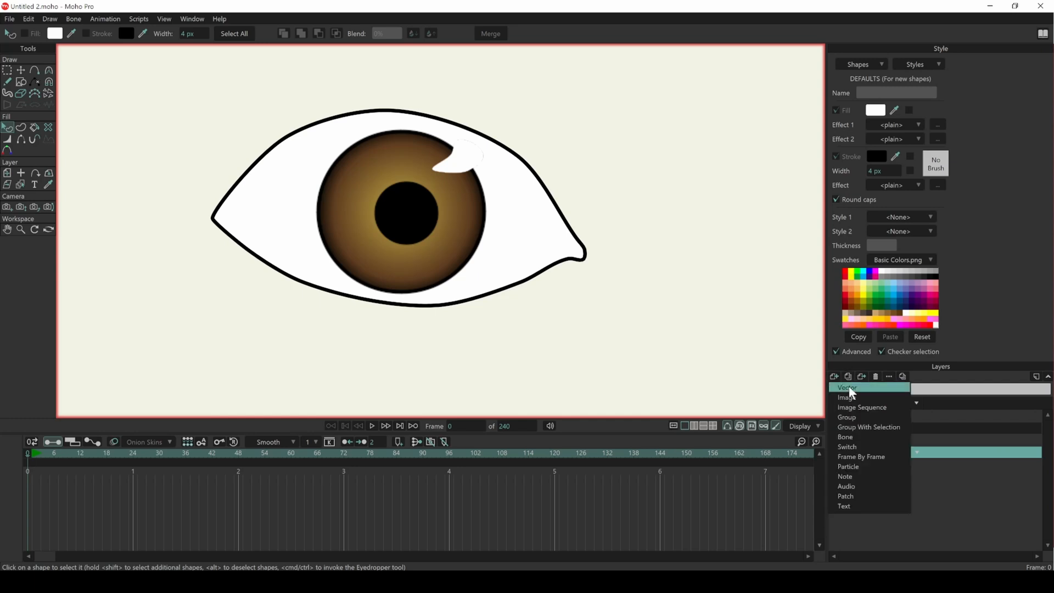
left_click(850, 389)
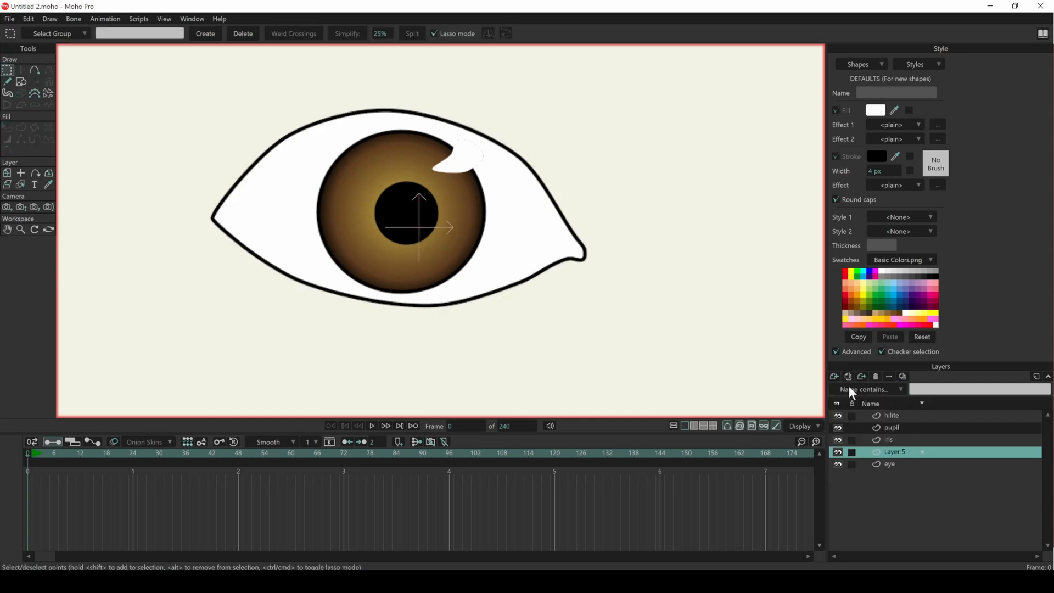
double_click(900, 457)
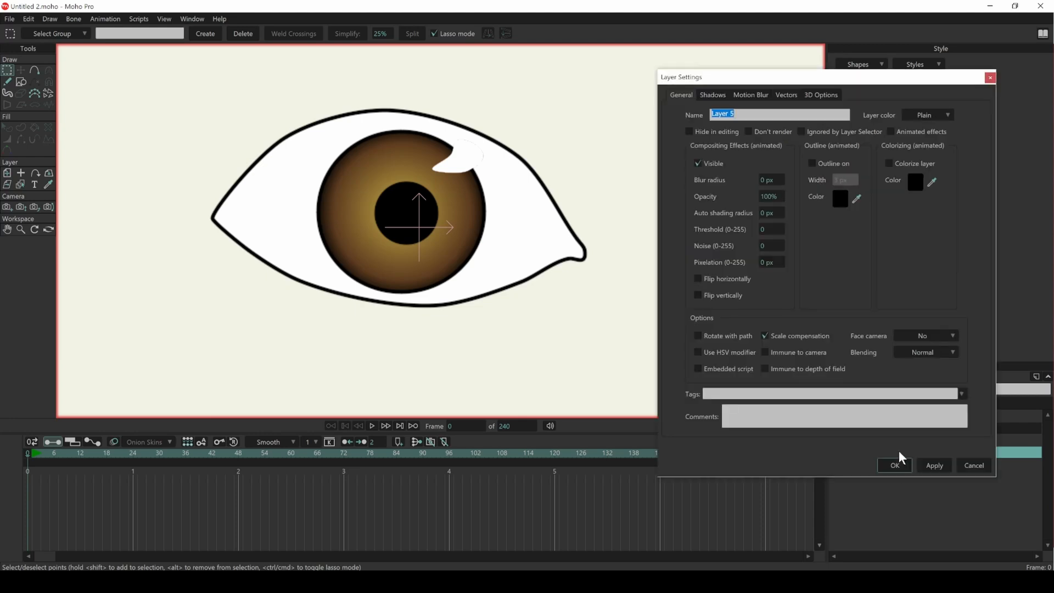
type("eyeball")
left_click(895, 465)
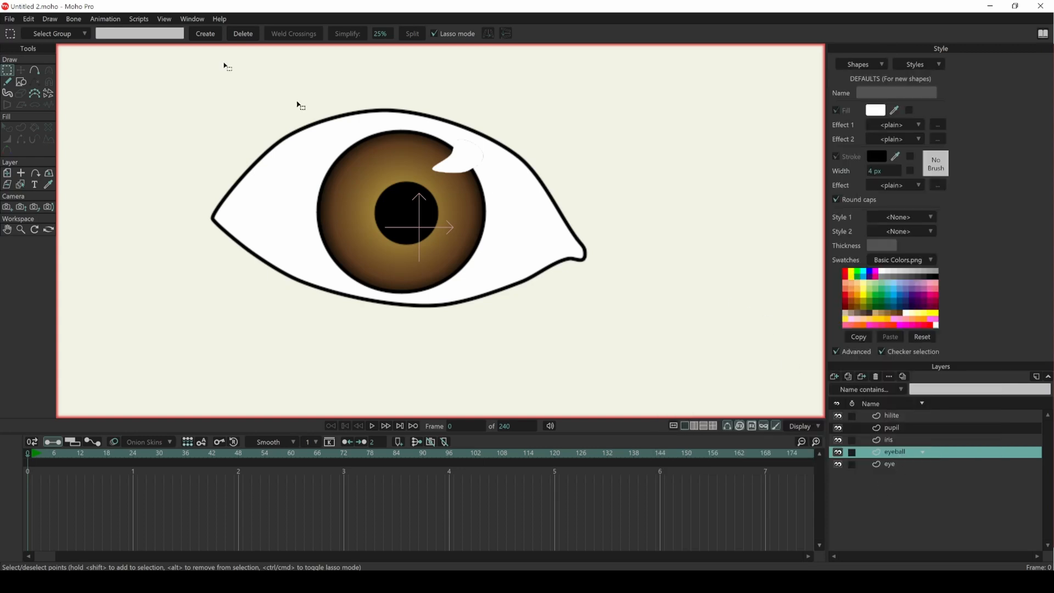
left_click(25, 83)
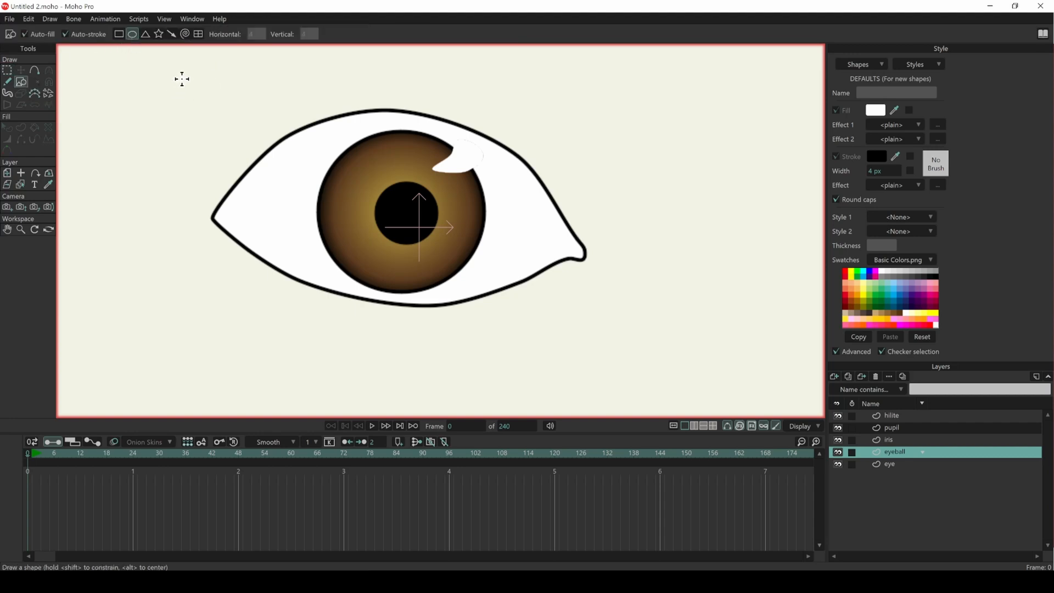
left_click_drag(191, 70, 622, 367)
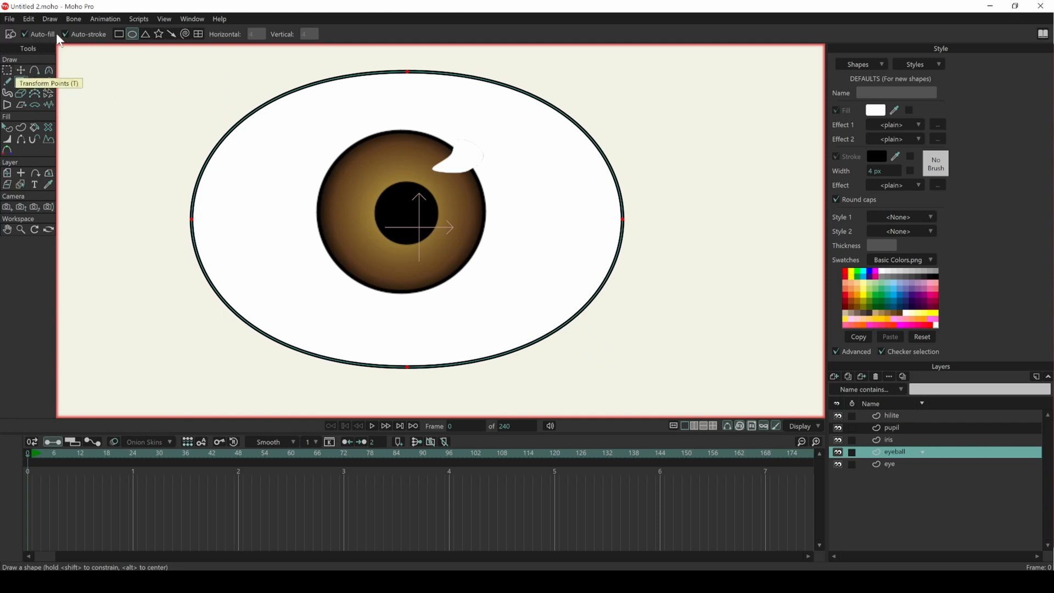
Turn off the eyeball oval's stroke and set its fill to a light, slightly yellowish grey.
left_click(10, 130)
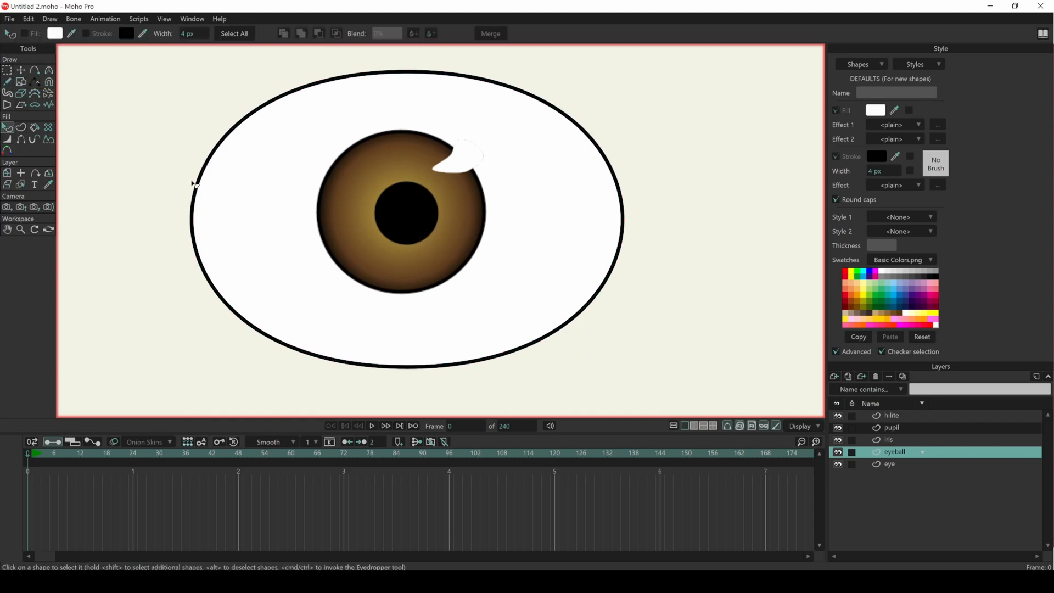
left_click(228, 209)
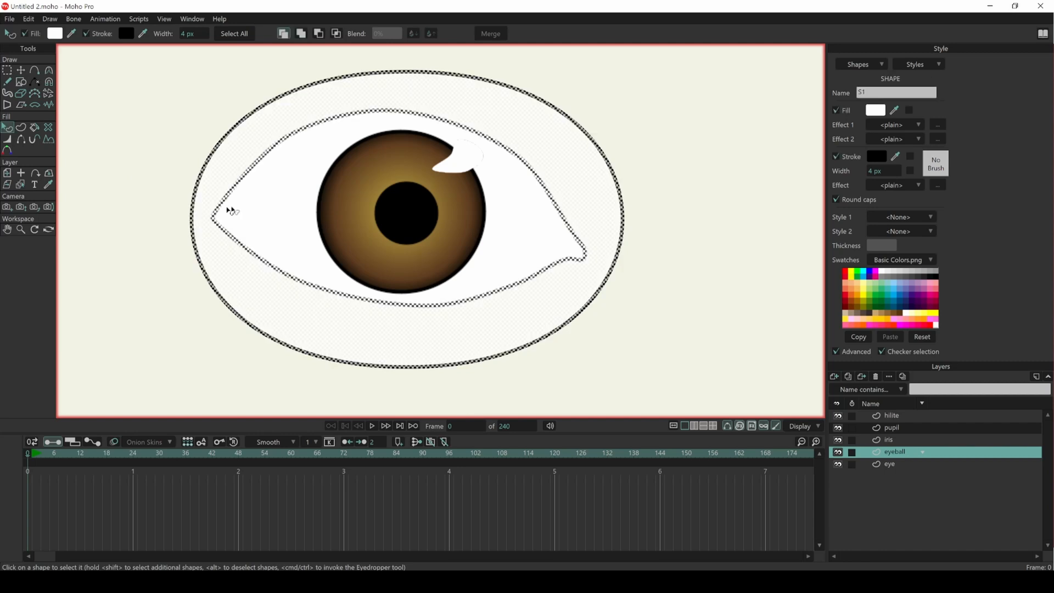
left_click(87, 34)
left_click(58, 35)
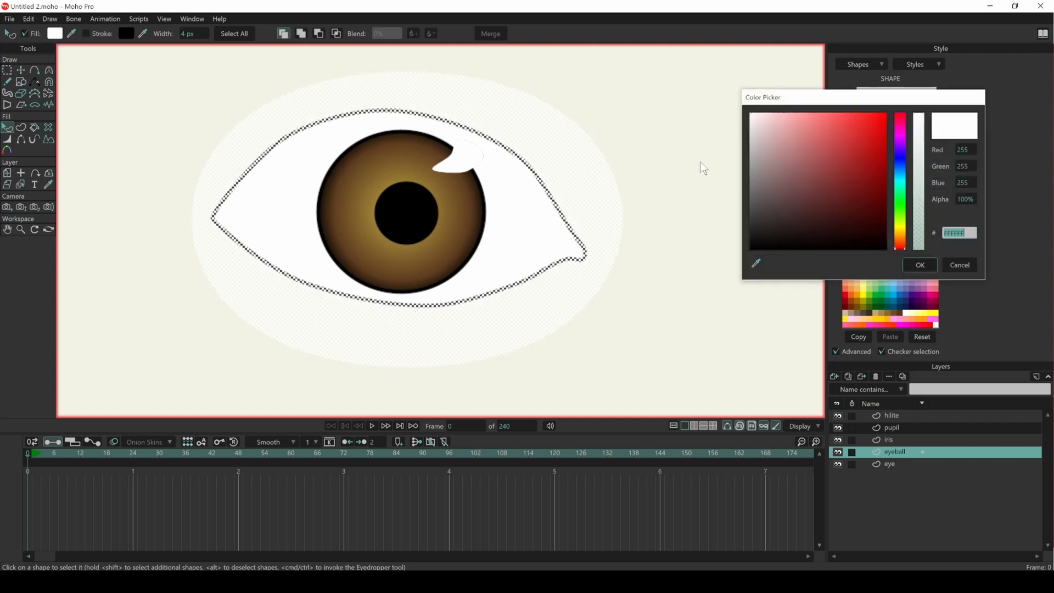
mouse_move(760, 153)
left_mouse_down()
mouse_move(758, 141)
mouse_move(776, 143)
mouse_move(760, 134)
mouse_move(777, 135)
mouse_move(761, 131)
left_mouse_up()
left_click(904, 231)
left_click(920, 265)
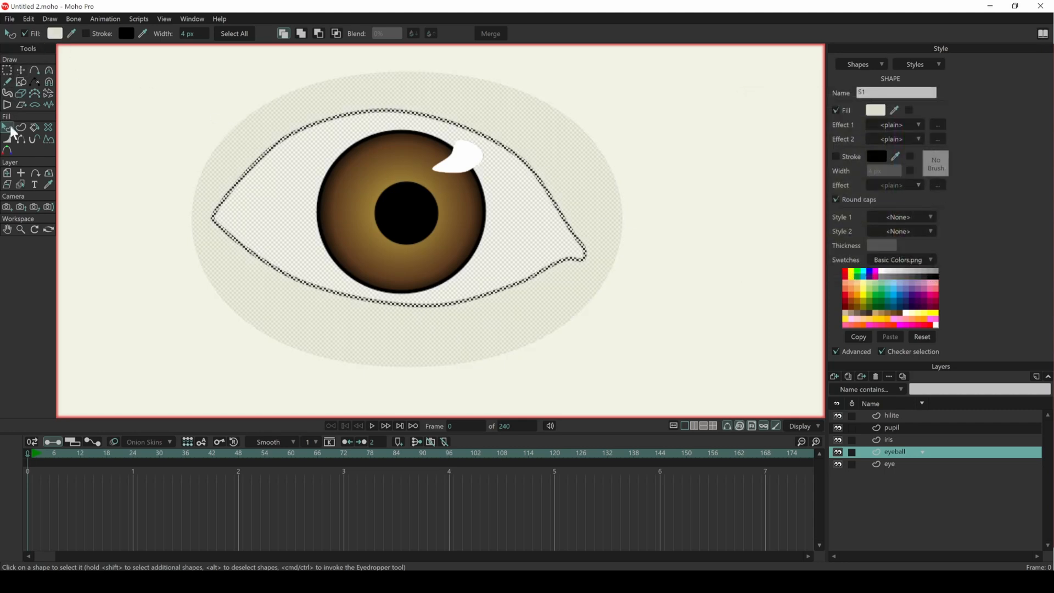
Apply a radial gradient to the eyeball oval's fill and set its outer colour to pink E19191.
left_click(921, 127)
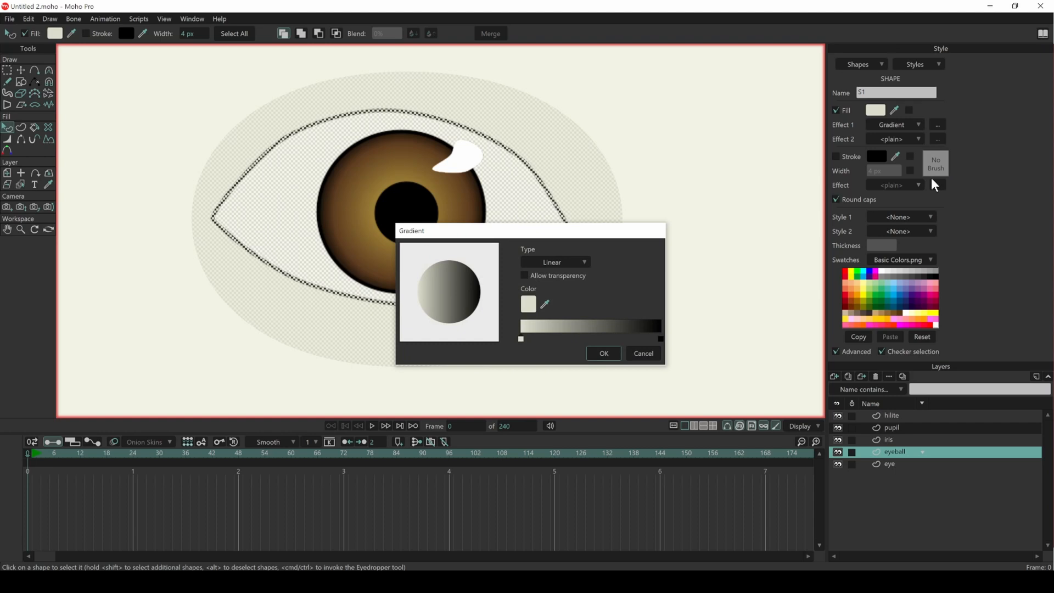
left_click(584, 263)
left_click(600, 285)
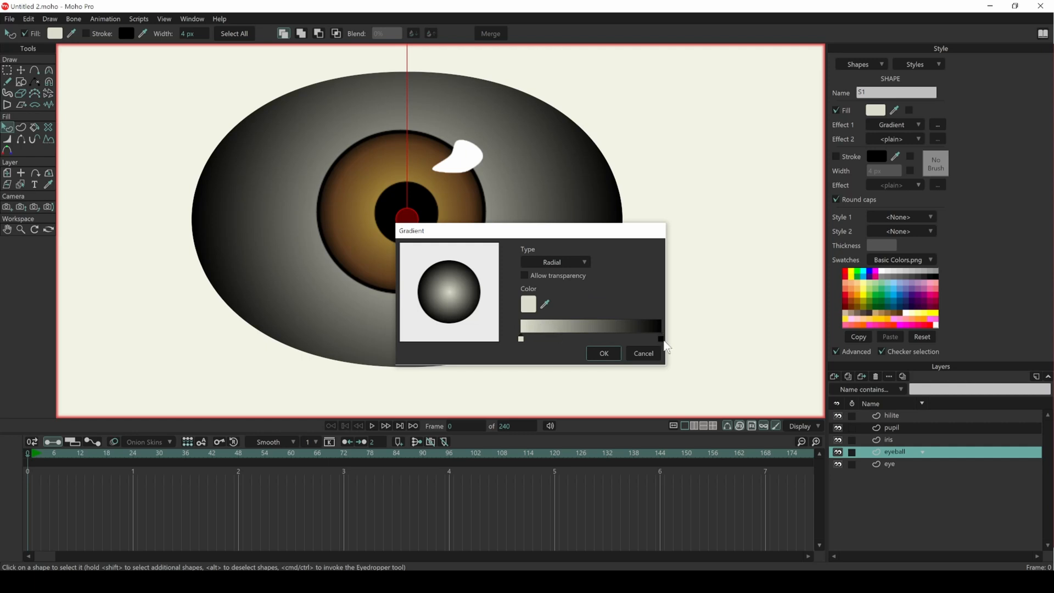
double_click(661, 340)
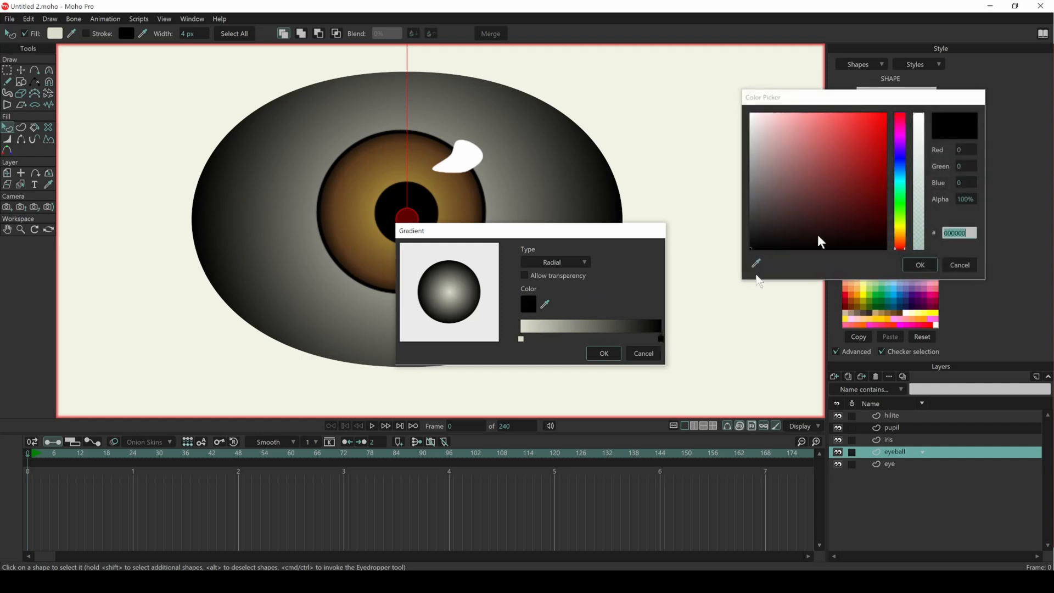
mouse_move(859, 162)
left_mouse_down()
mouse_move(835, 122)
mouse_move(801, 136)
left_mouse_up()
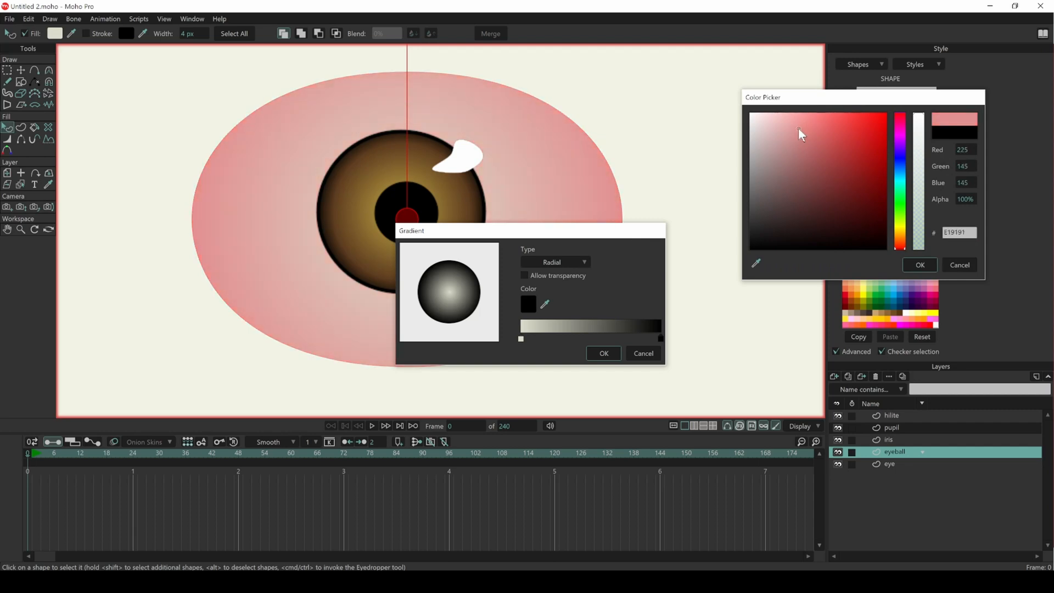
left_click(930, 267)
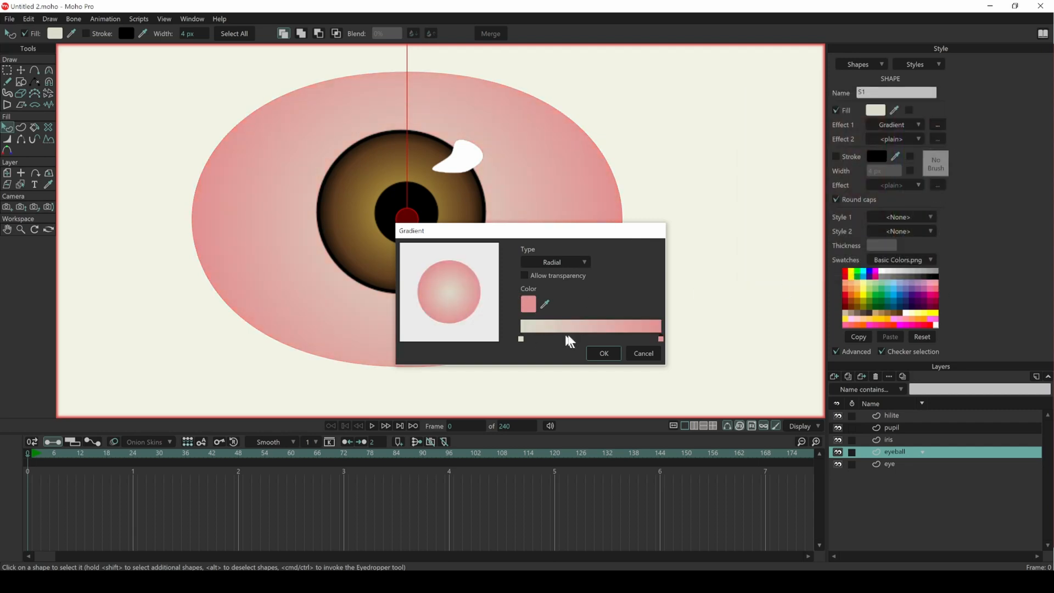
Shift the gradient's pale inner colour stop nearly halfway towards the pink one, apply the gradient and deselect the oval.
left_click_drag(522, 340, 586, 348)
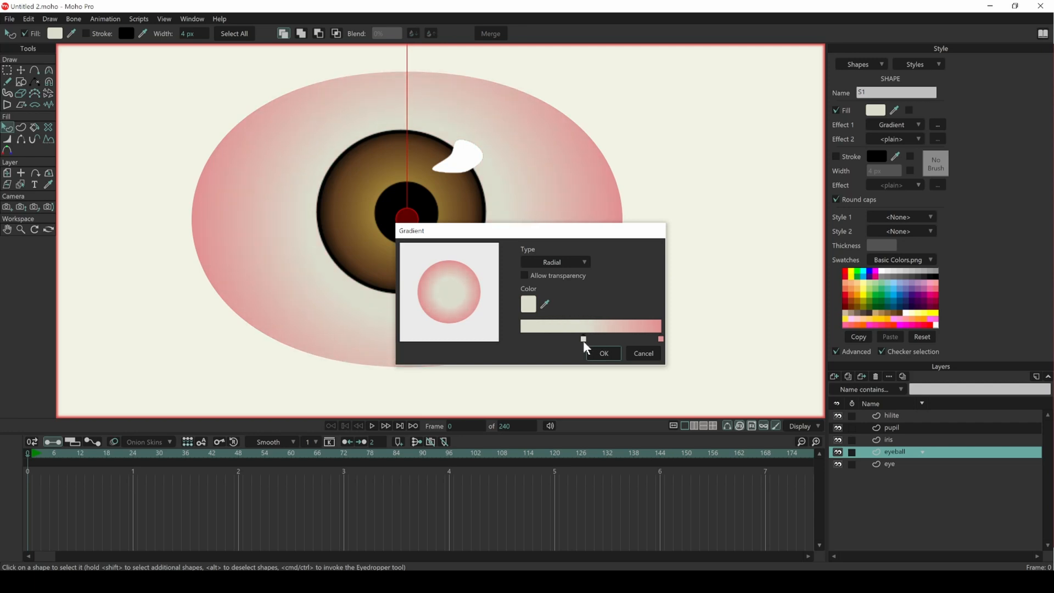
left_click(604, 353)
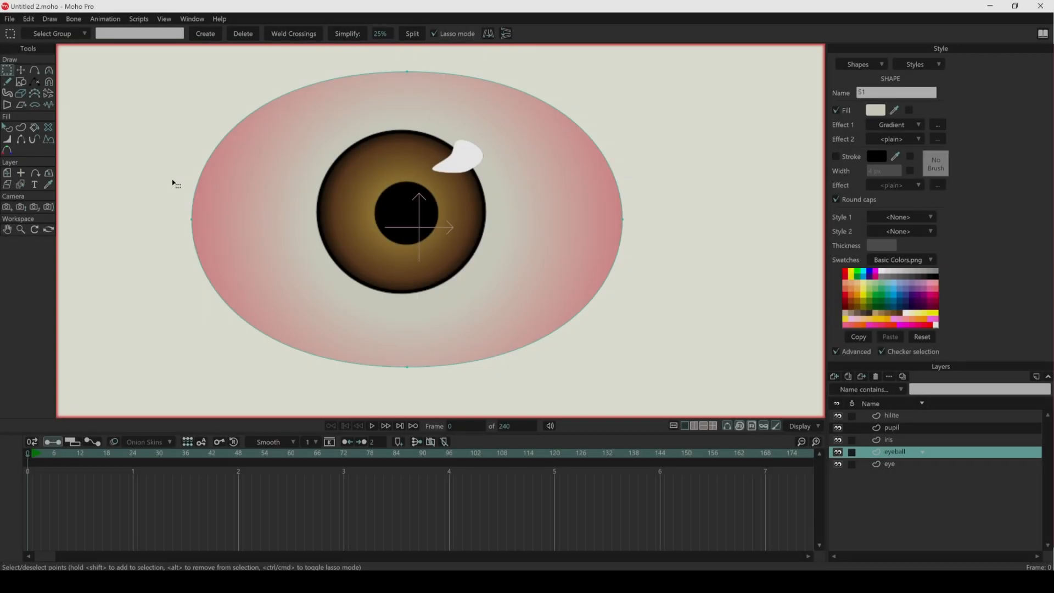
left_click(173, 183)
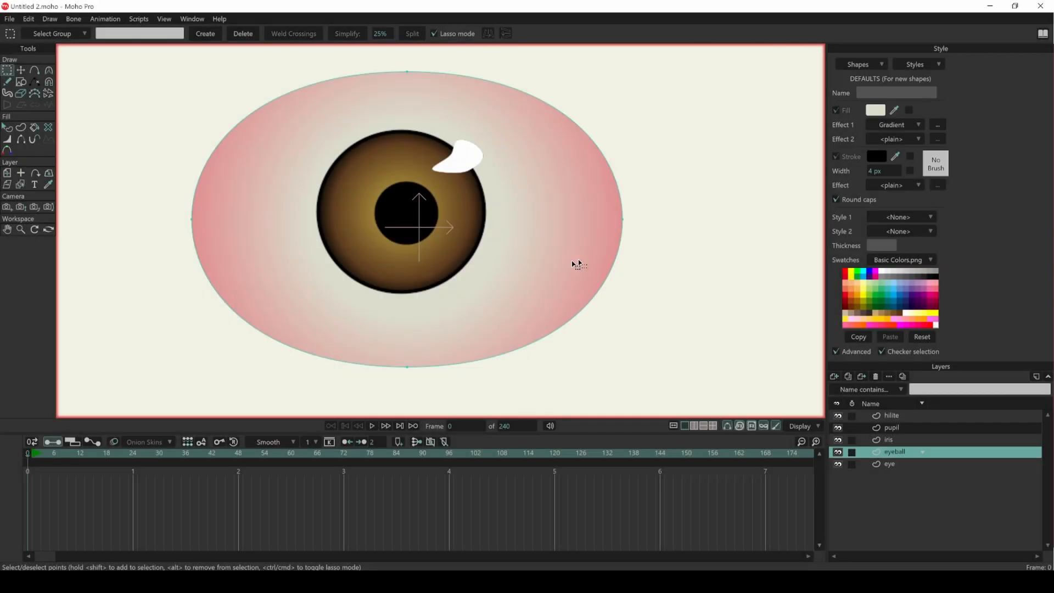
Group the eye, eyeball, iris, pupil and hilite layers together and name the group eye R.
left_click(900, 465)
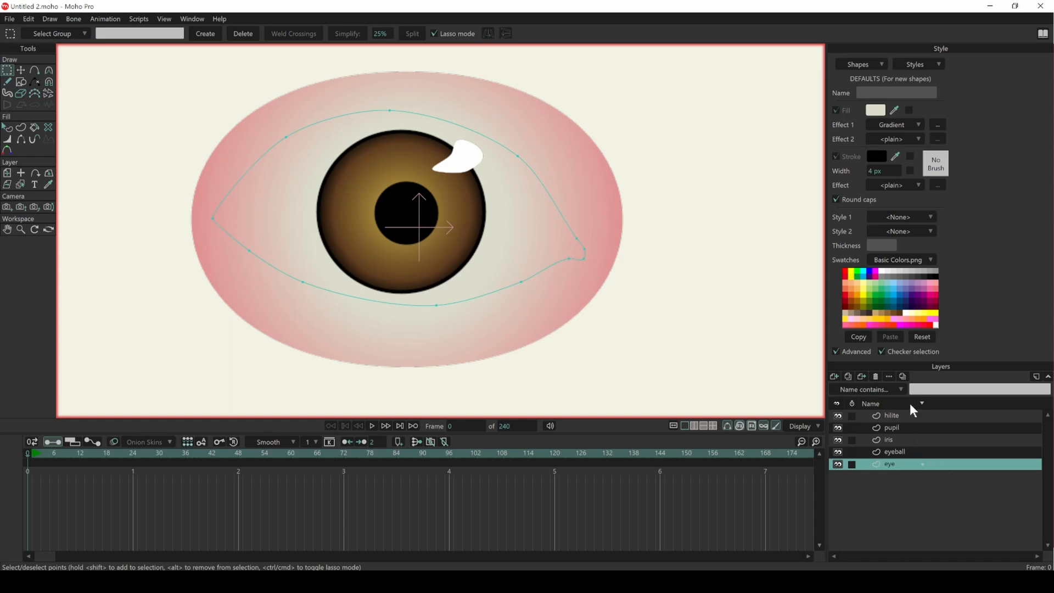
left_click(933, 449, "shift")
left_click(933, 441, "shift")
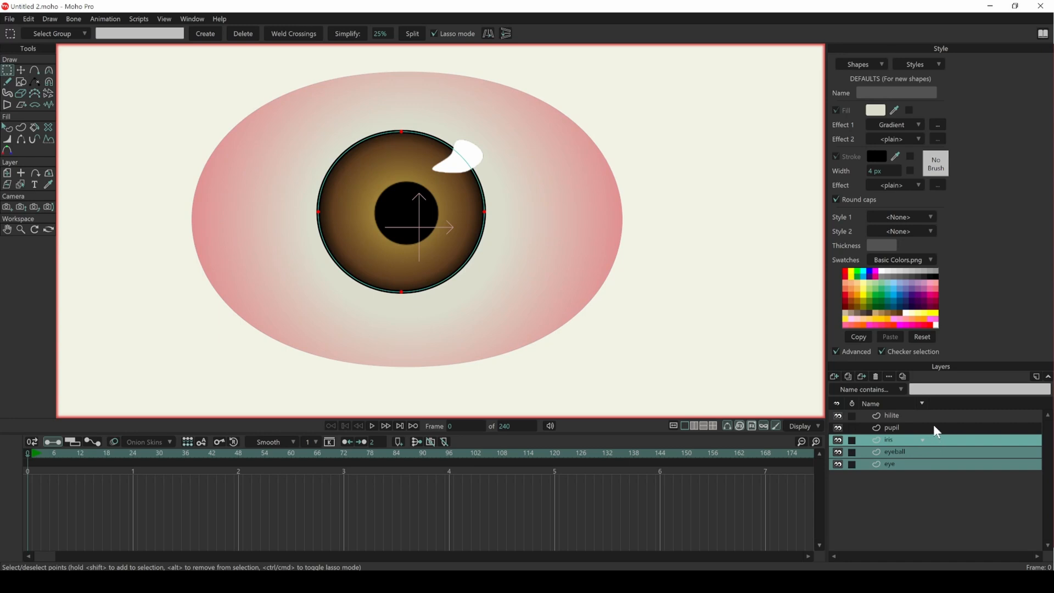
left_click(934, 425, "shift")
left_click(934, 416, "shift")
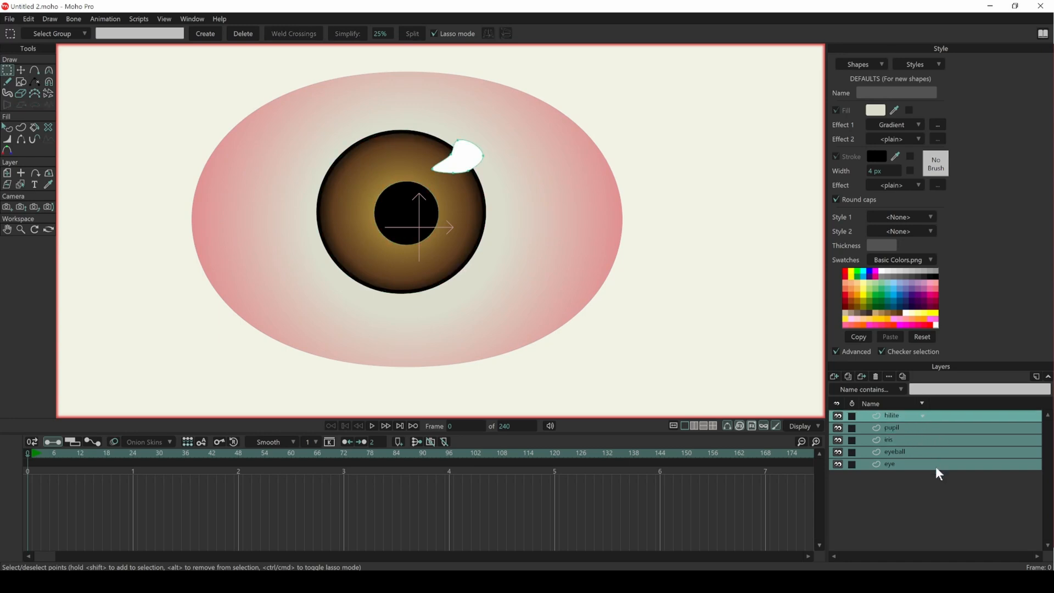
right_click(909, 415)
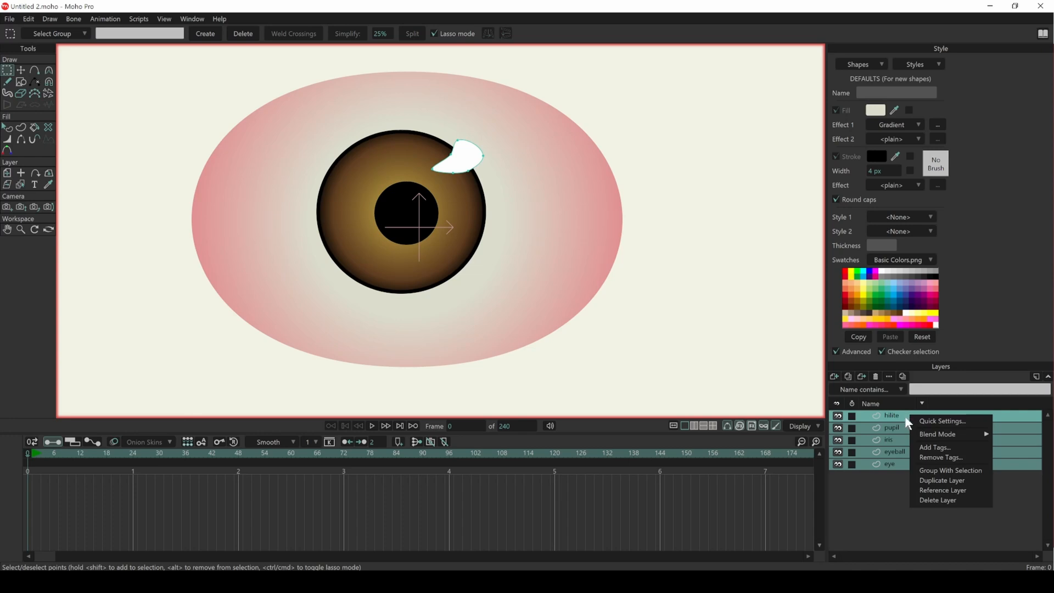
left_click(897, 513)
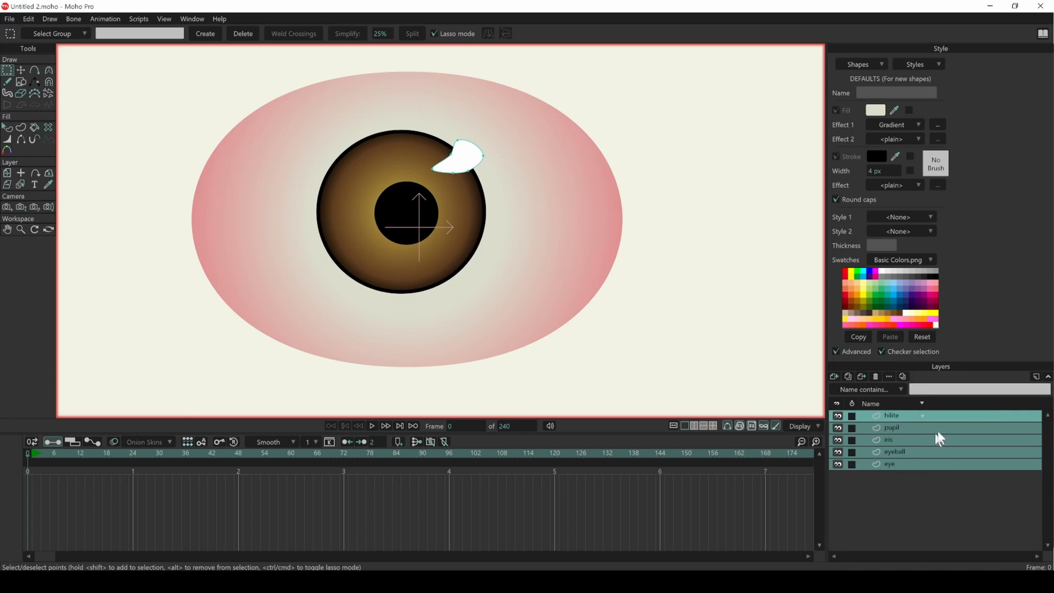
right_click(910, 415)
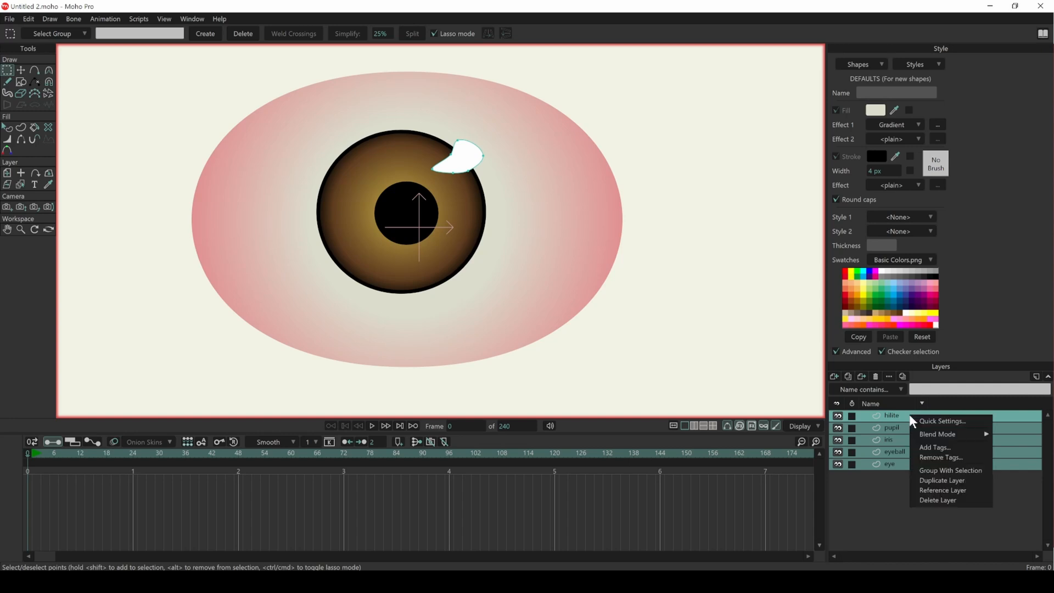
left_click(932, 470)
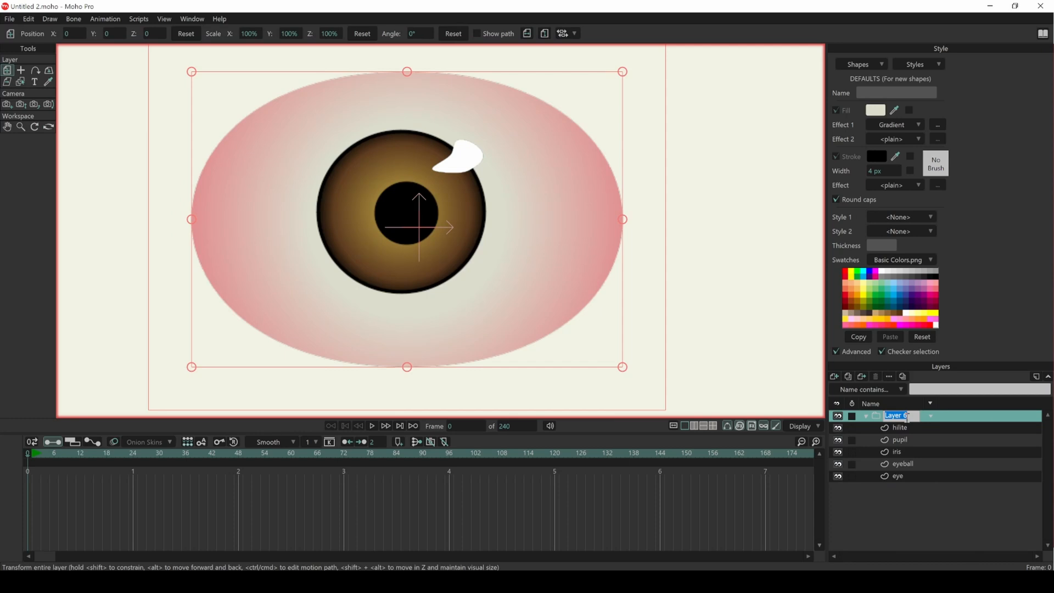
type("eye R")
Set the eye R group's masking to Hide all.
double_click(912, 421)
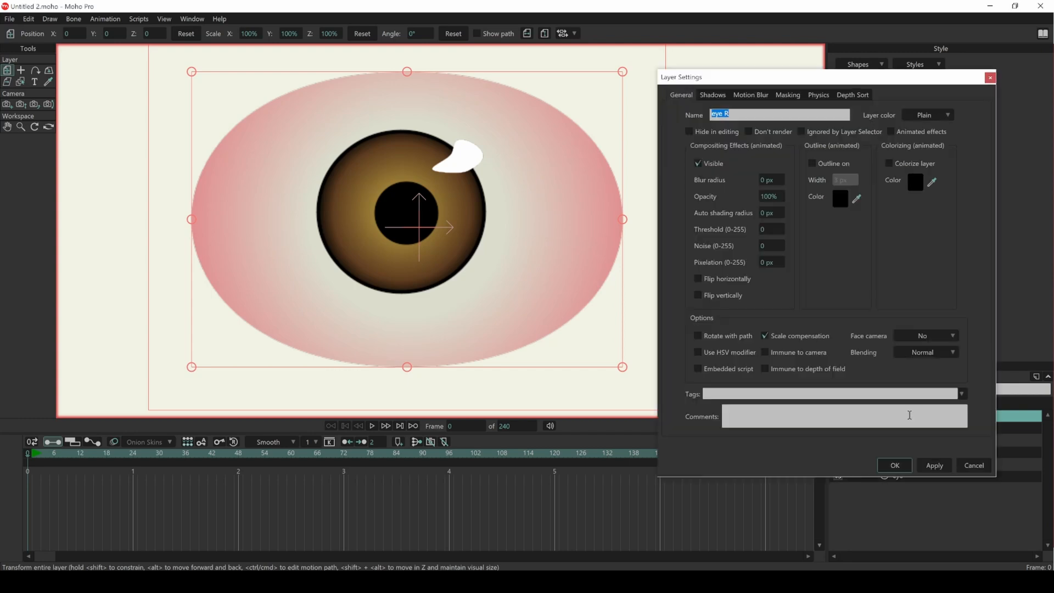
left_click(789, 95)
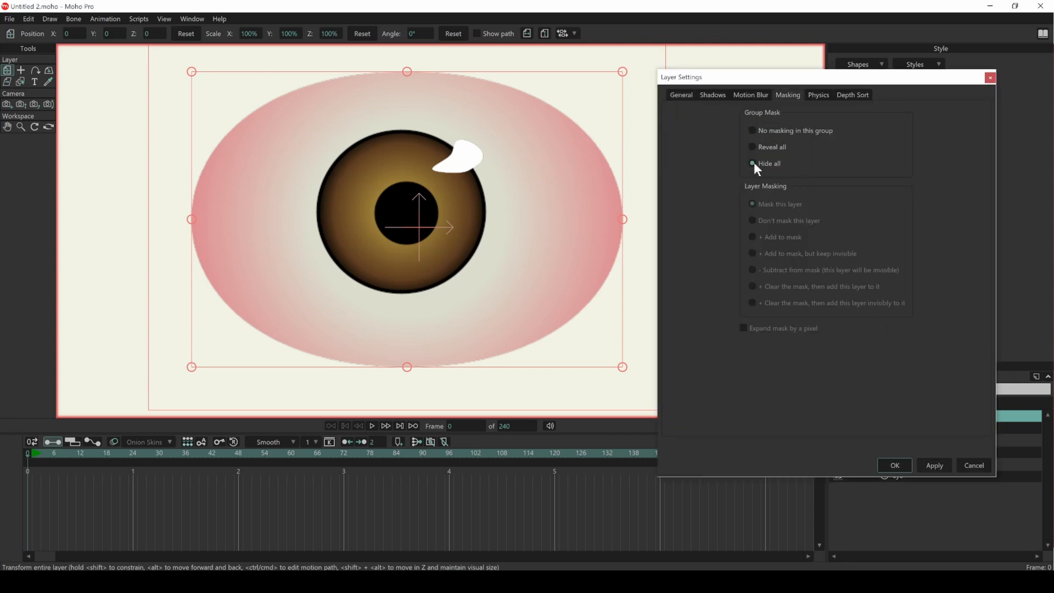
left_click(935, 466)
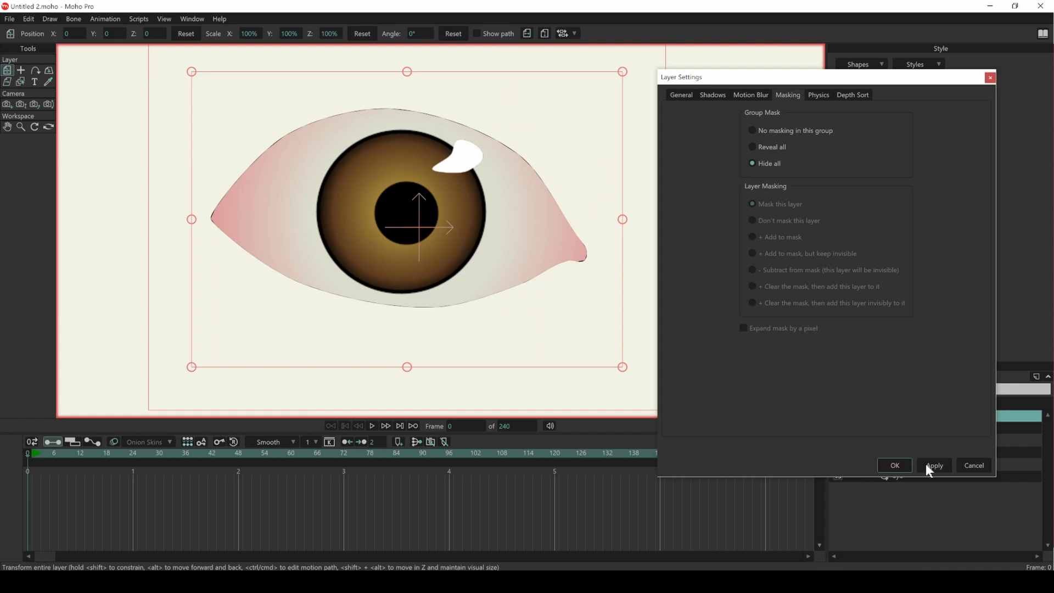
left_click(895, 466)
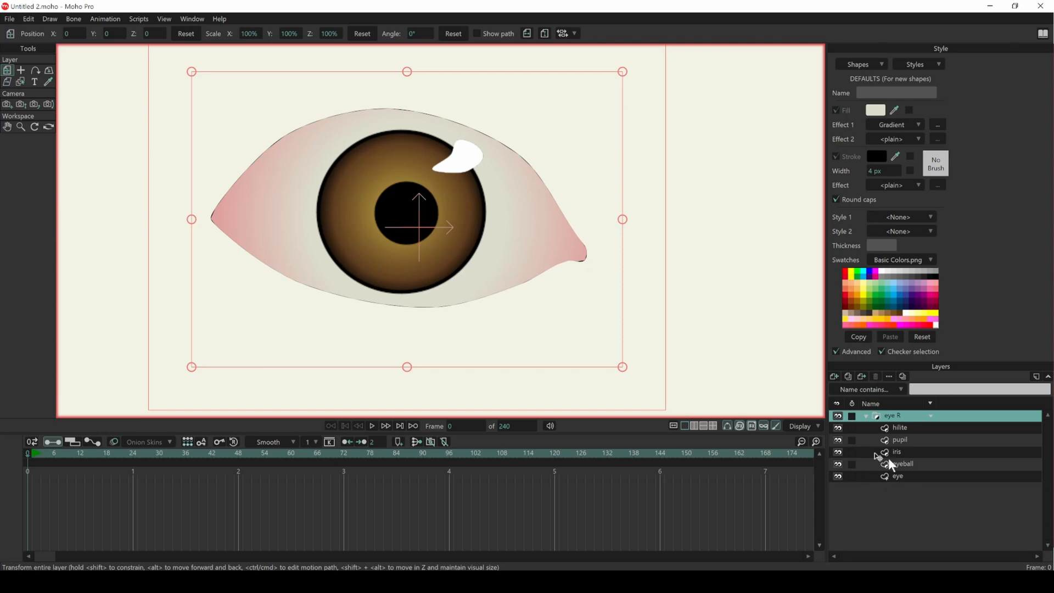
Exclude the eye layer's strokes from the mask in its layer masking settings.
double_click(917, 477)
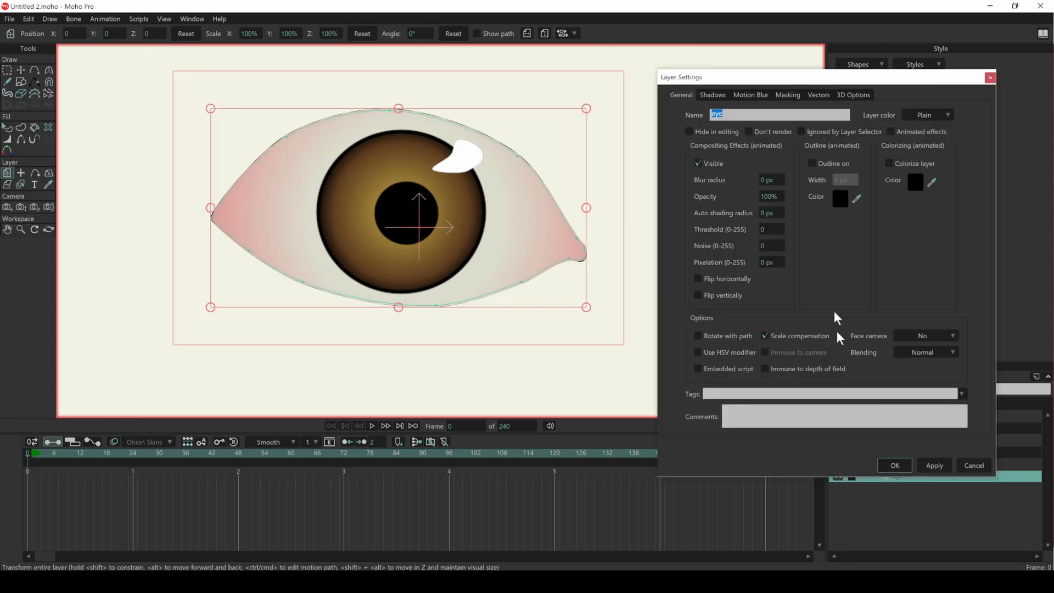
left_click(789, 95)
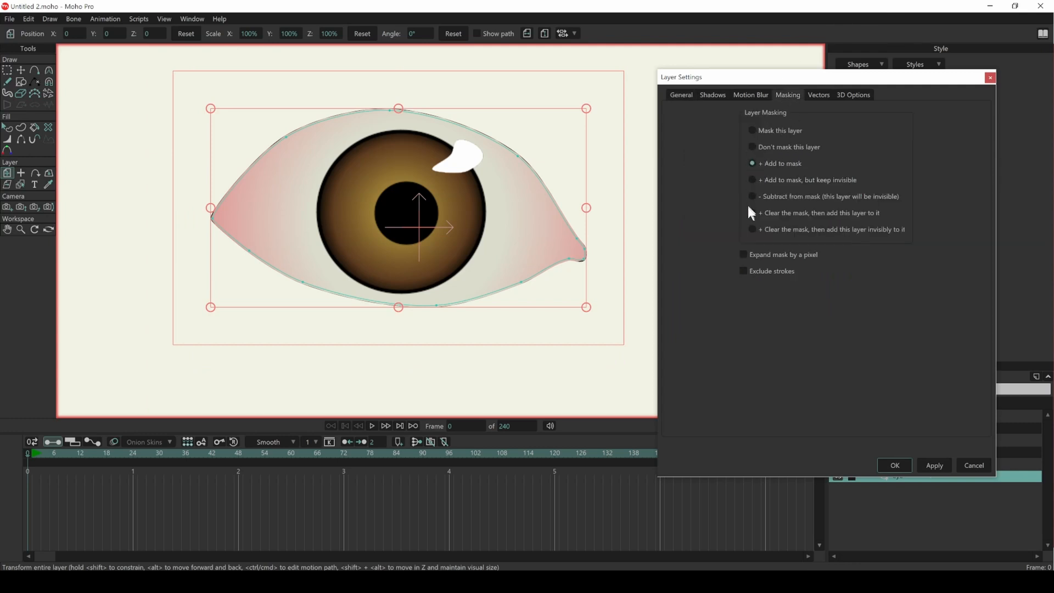
left_click(744, 270)
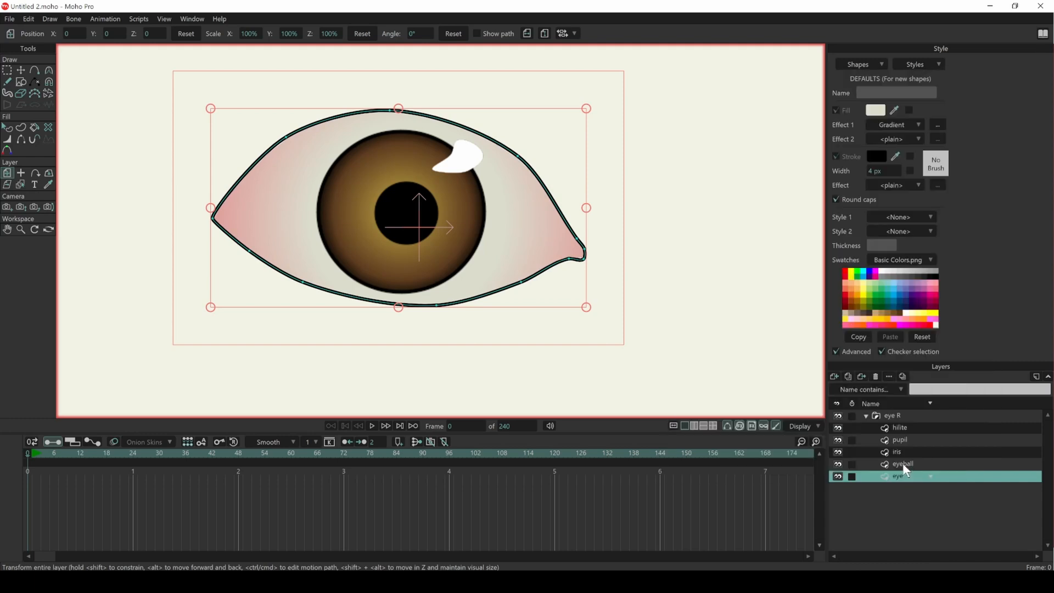
left_click(895, 466)
double_click(927, 466)
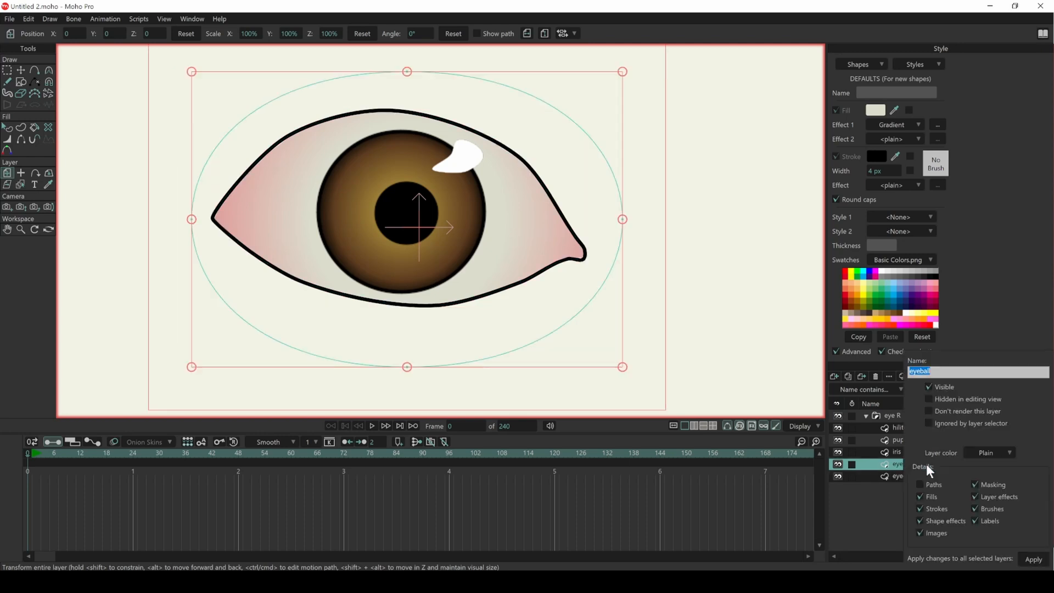
left_click(881, 501)
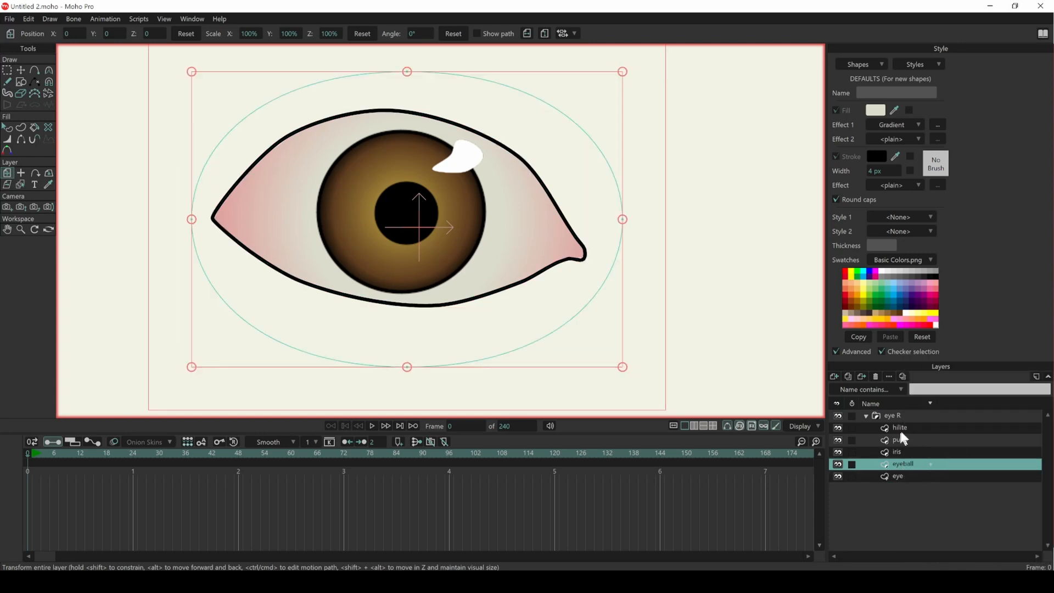
double_click(927, 440)
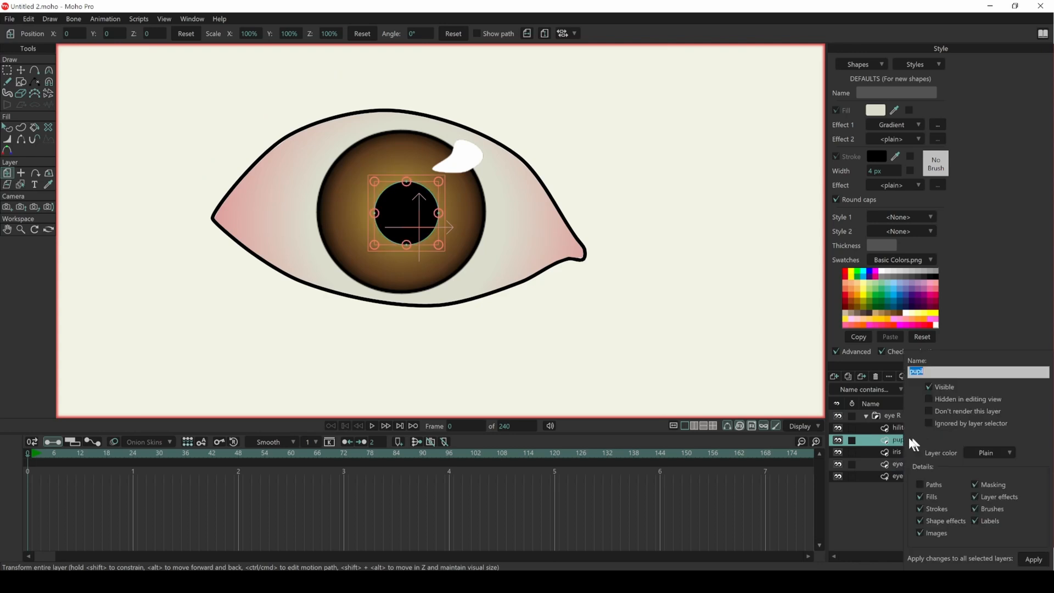
left_click(857, 502)
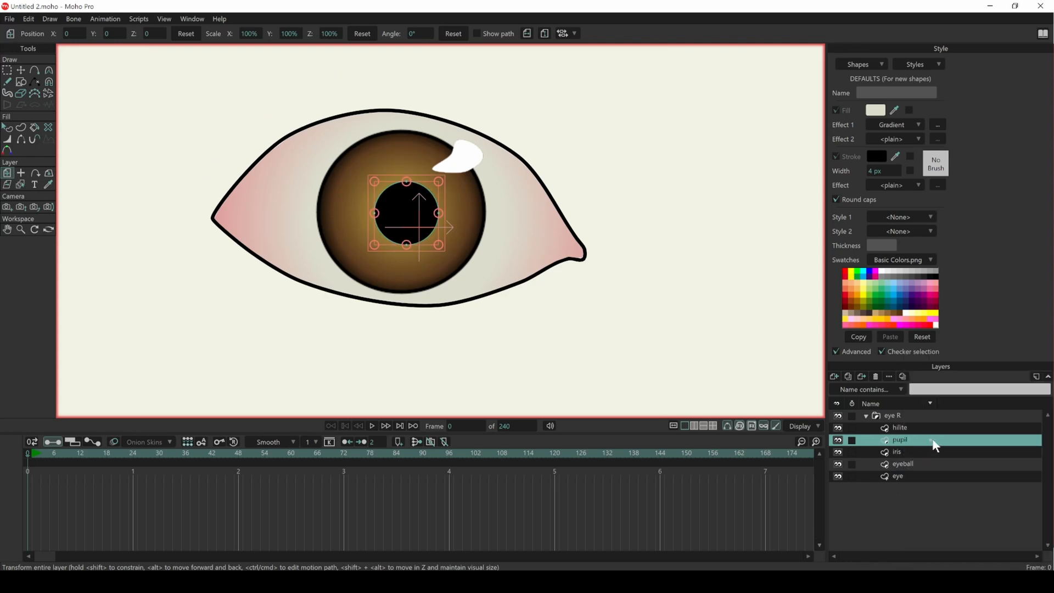
double_click(931, 439)
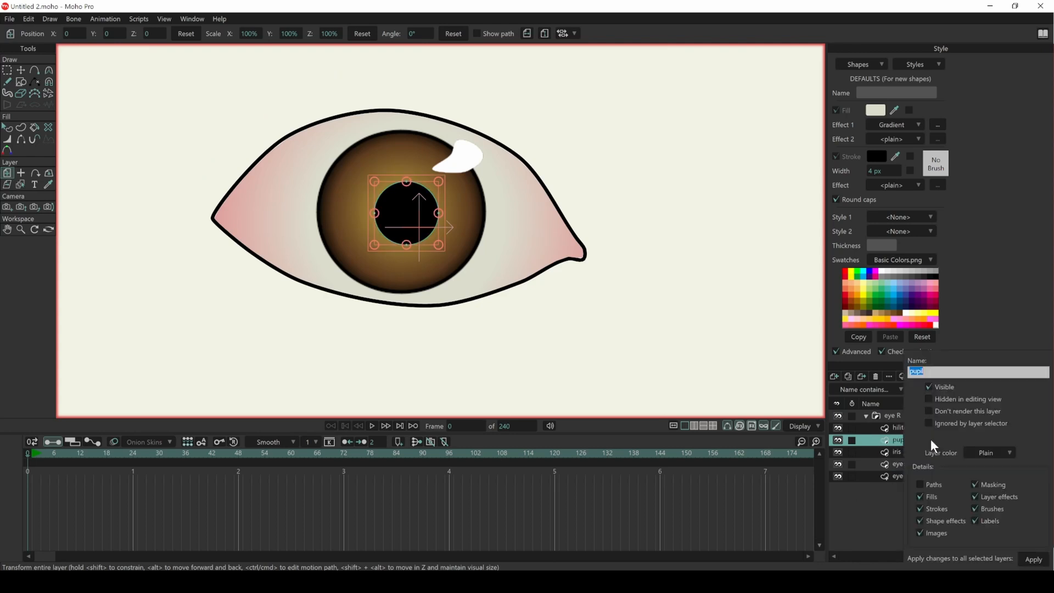
left_click(877, 501)
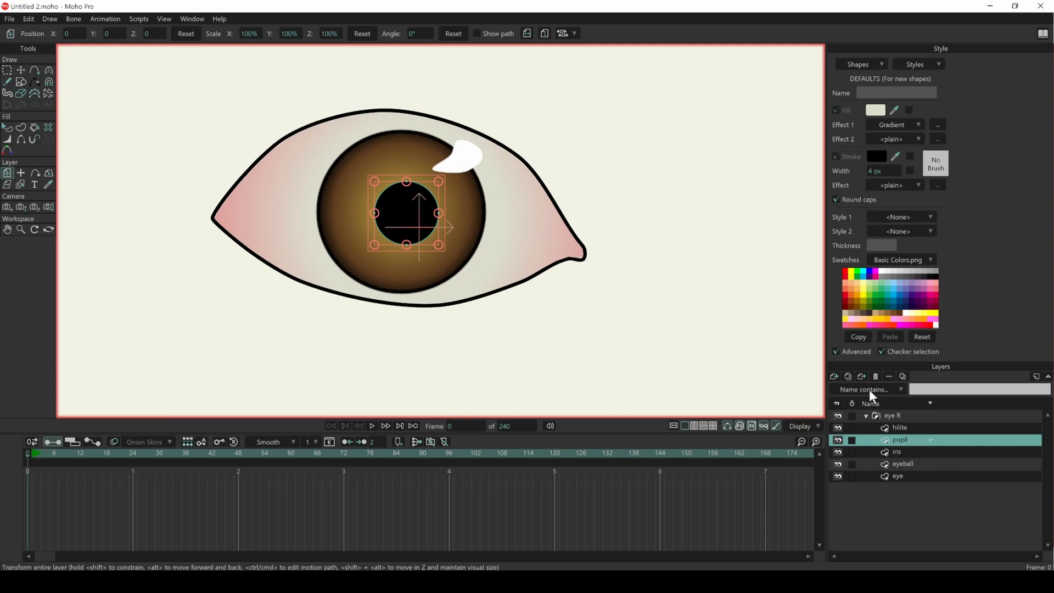
Add a vector layer directly above the pupil layer and name it eye shadow.
left_click(835, 375)
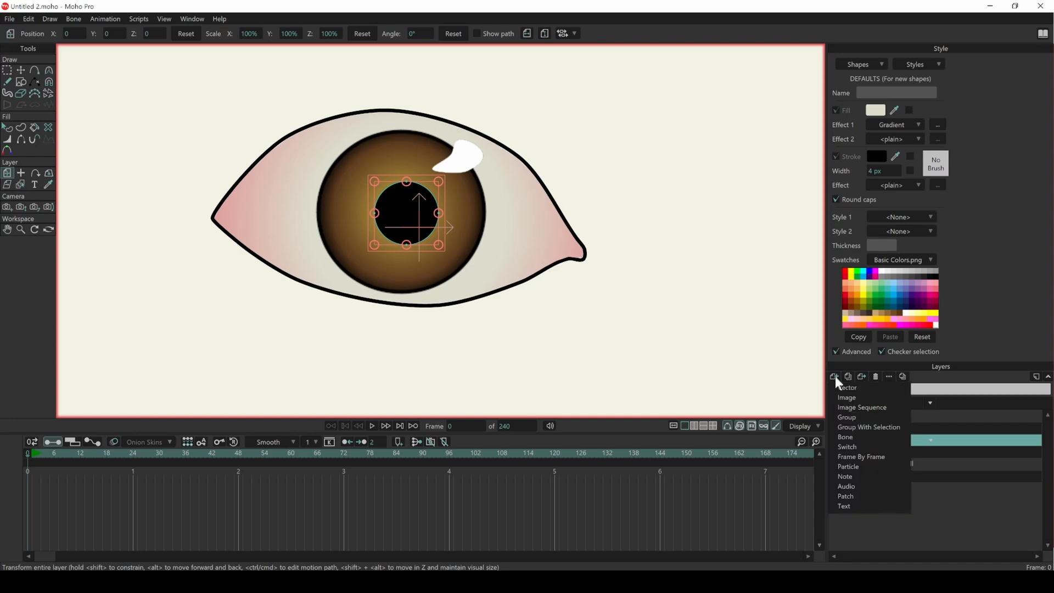
left_click(842, 384)
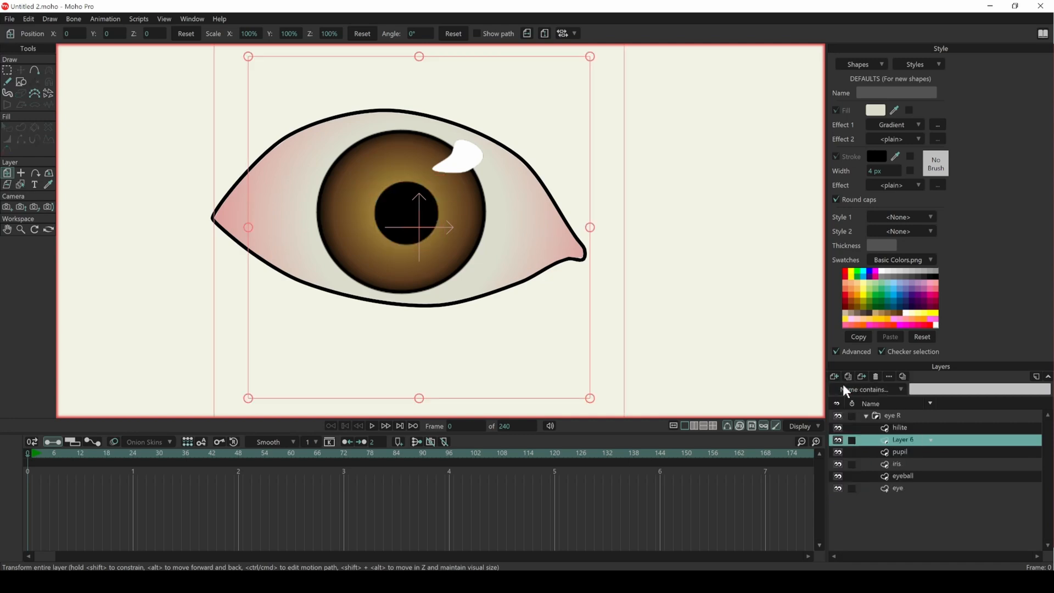
double_click(902, 440)
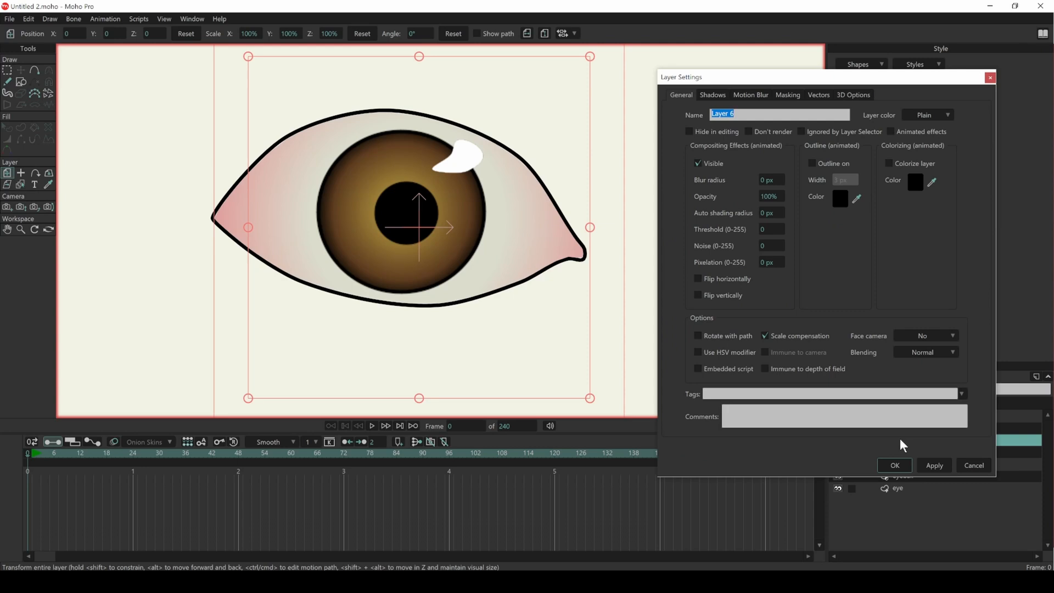
type("eye shadow")
left_click(895, 465)
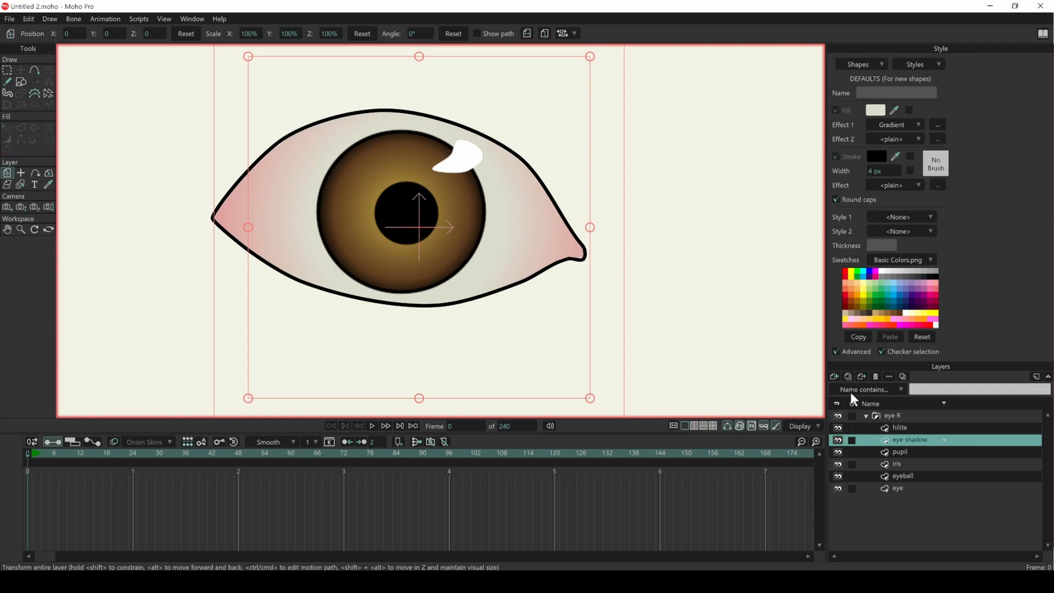
Draw a curved band outline along the upper eyelid, running above the eye's top edge and back across the top of the iris.
left_click(35, 72)
mouse_move(182, 194)
left_mouse_down()
mouse_move(197, 243)
mouse_move(284, 166)
mouse_move(300, 165)
left_mouse_up()
left_click_drag(300, 166, 181, 193)
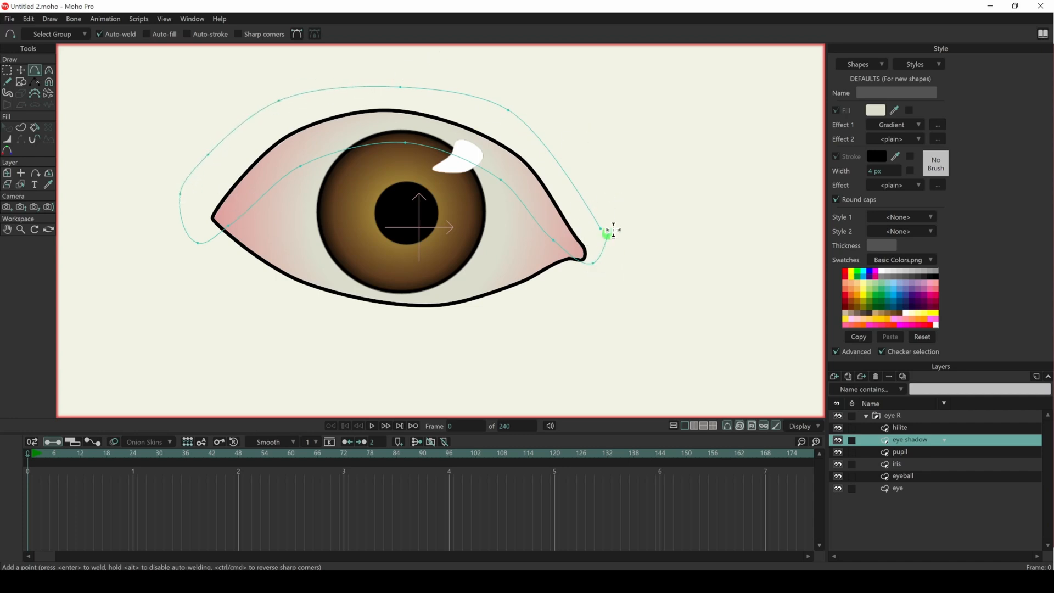
Weld the band outline's open ends beyond the eye's right corner and pull that point outward into a smooth curve.
left_click(20, 70)
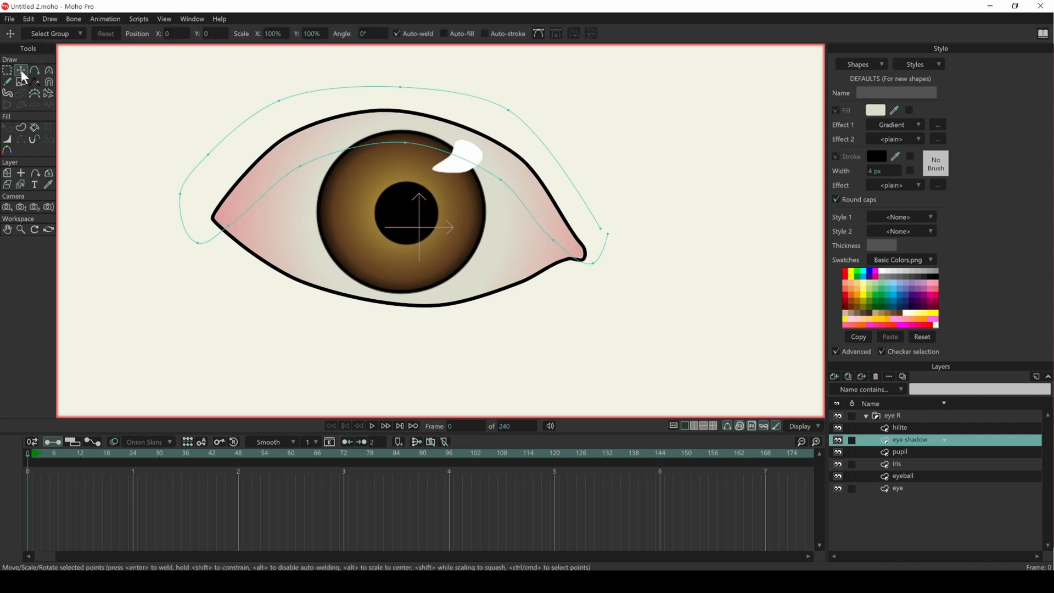
scroll(615, 246, "up", 1)
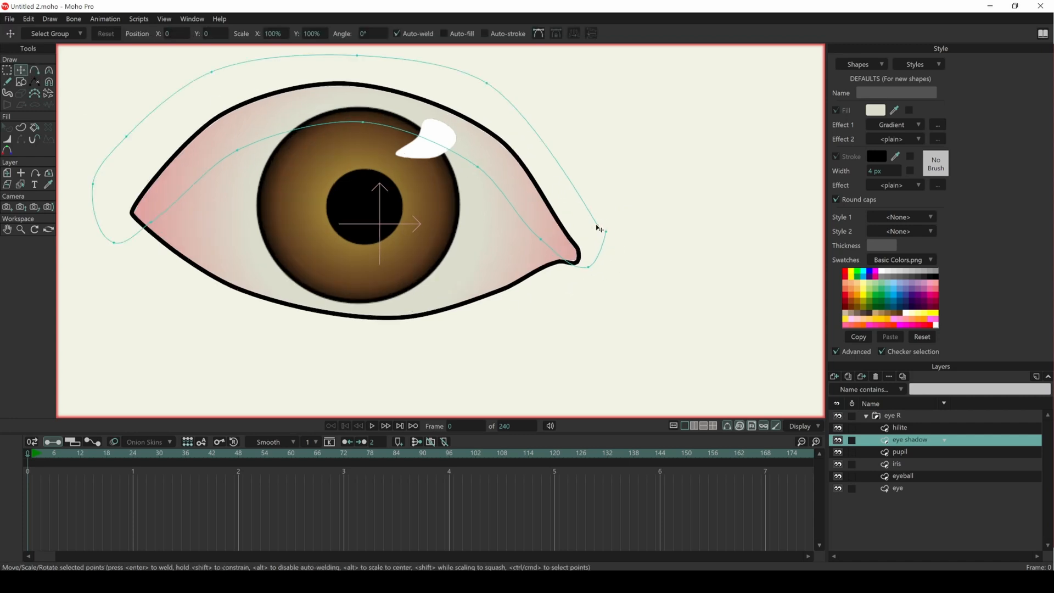
left_click(606, 231)
left_click_drag(557, 181, 610, 208)
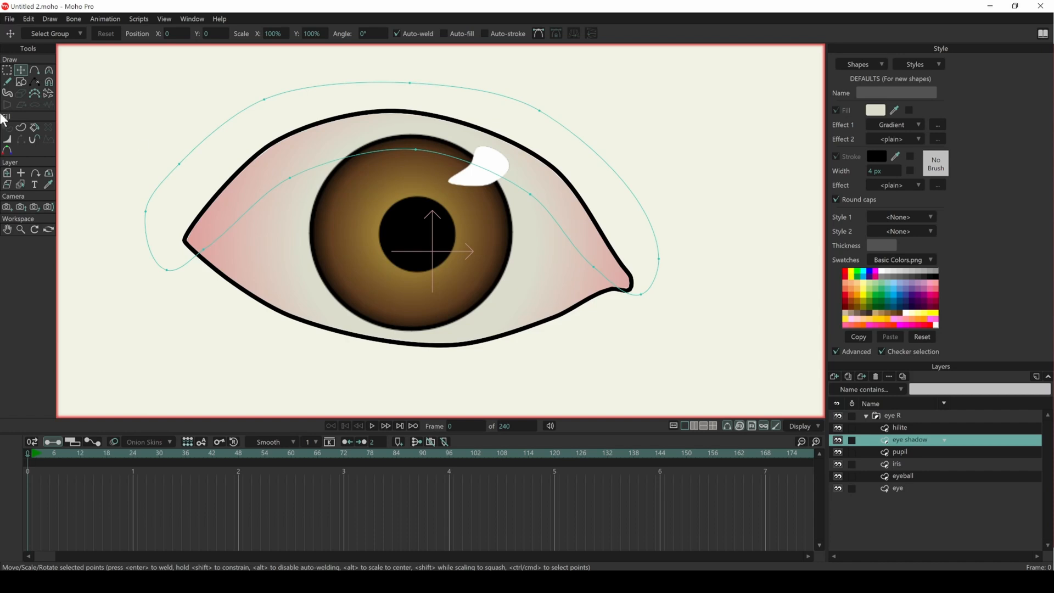
Create a filled shape from the closed band outline and turn off its stroke.
left_click(20, 127)
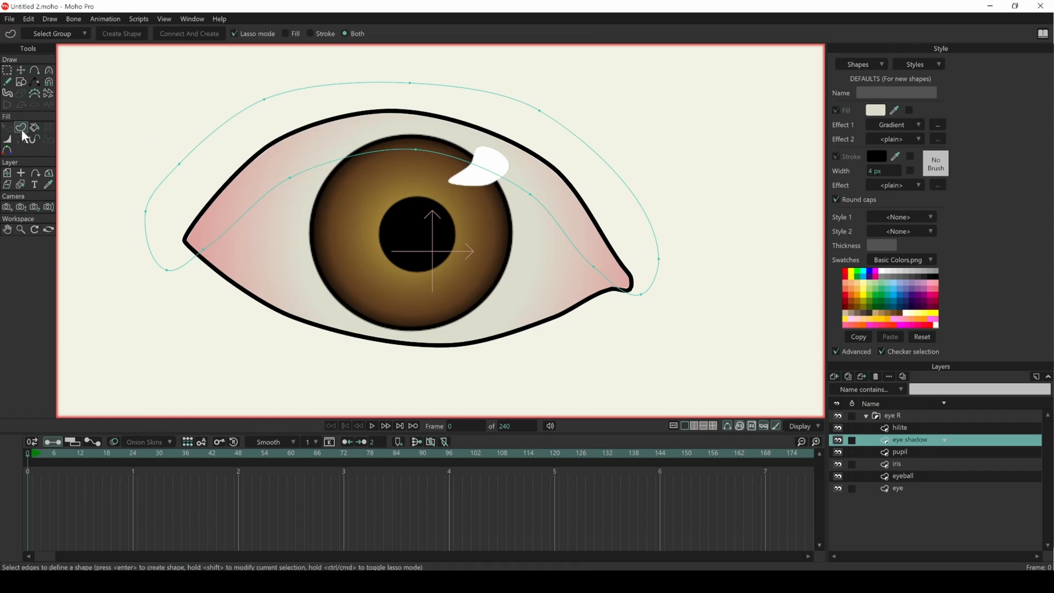
left_click(265, 202)
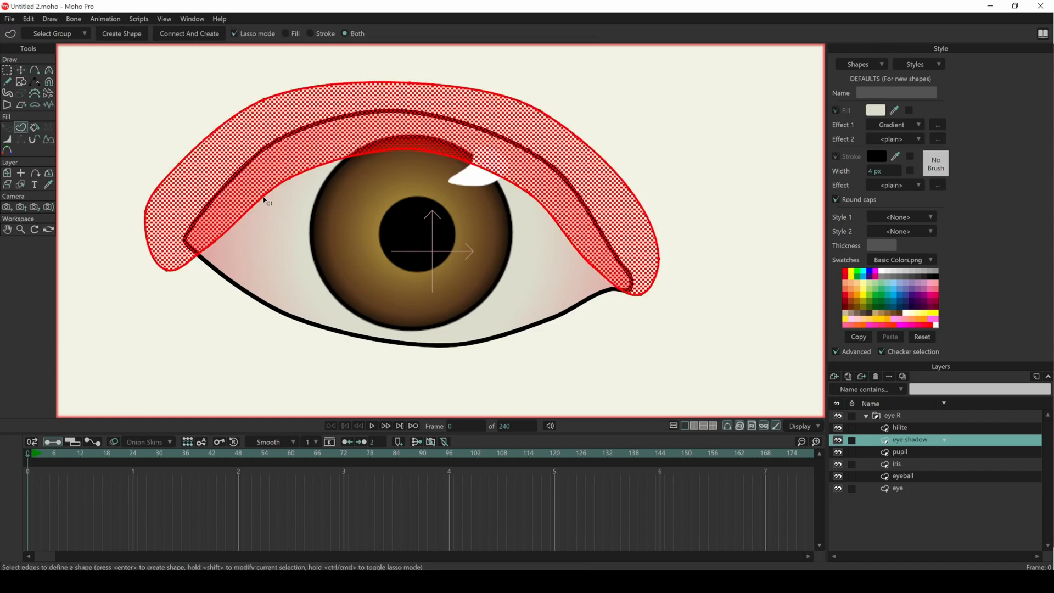
left_click(121, 36)
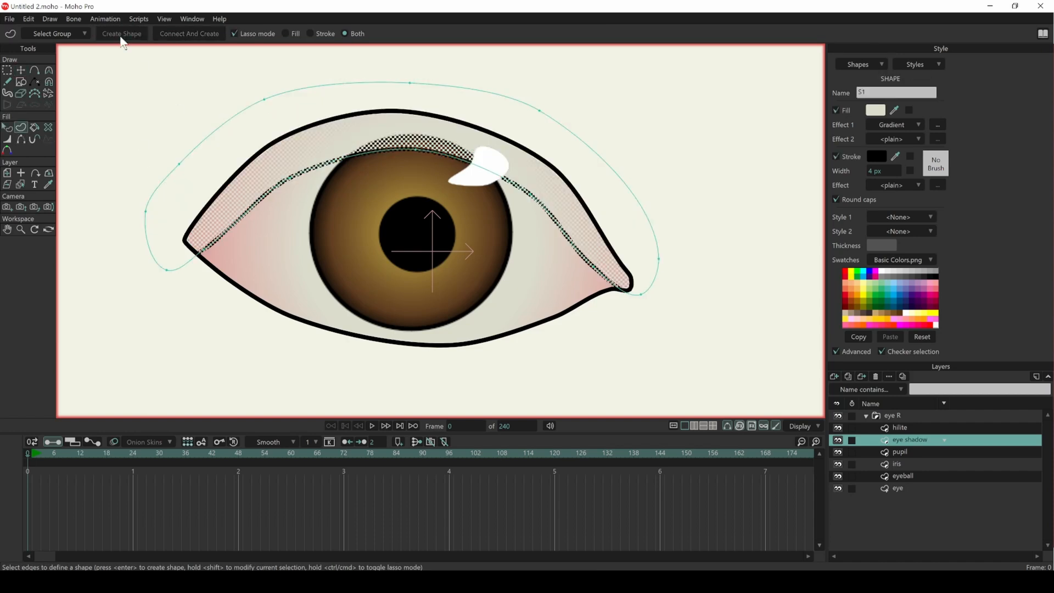
left_click(6, 131)
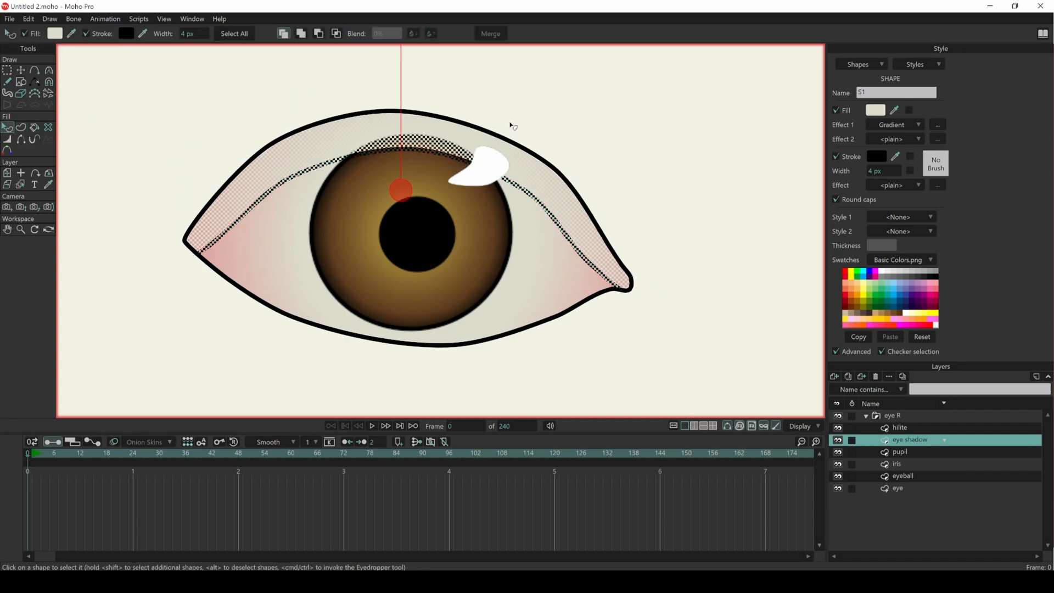
left_click(85, 33)
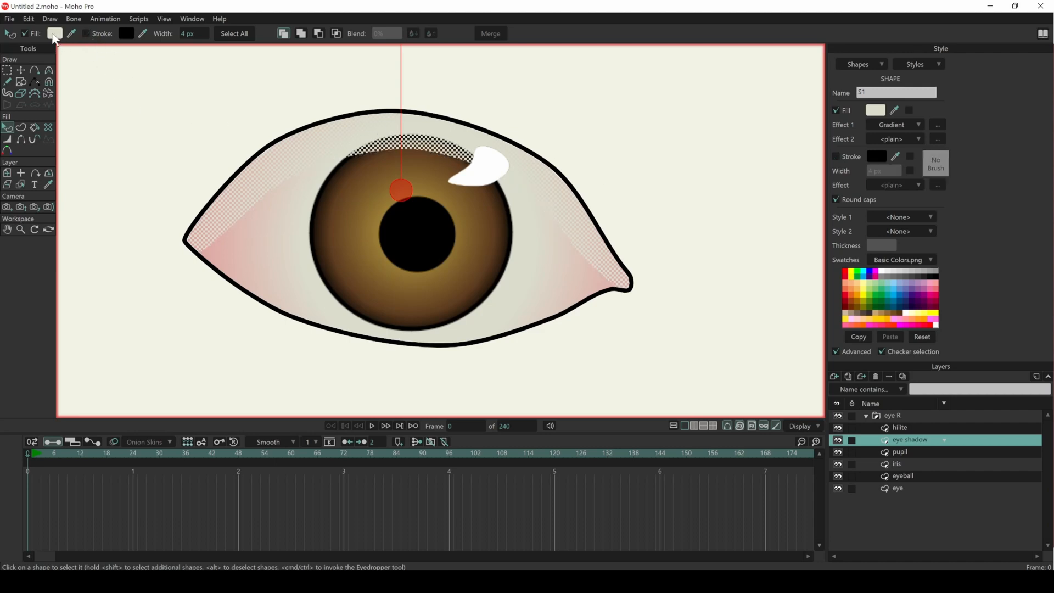
Set the shadow shape's fill to dark grey 393A34 with 42% alpha.
left_click(54, 34)
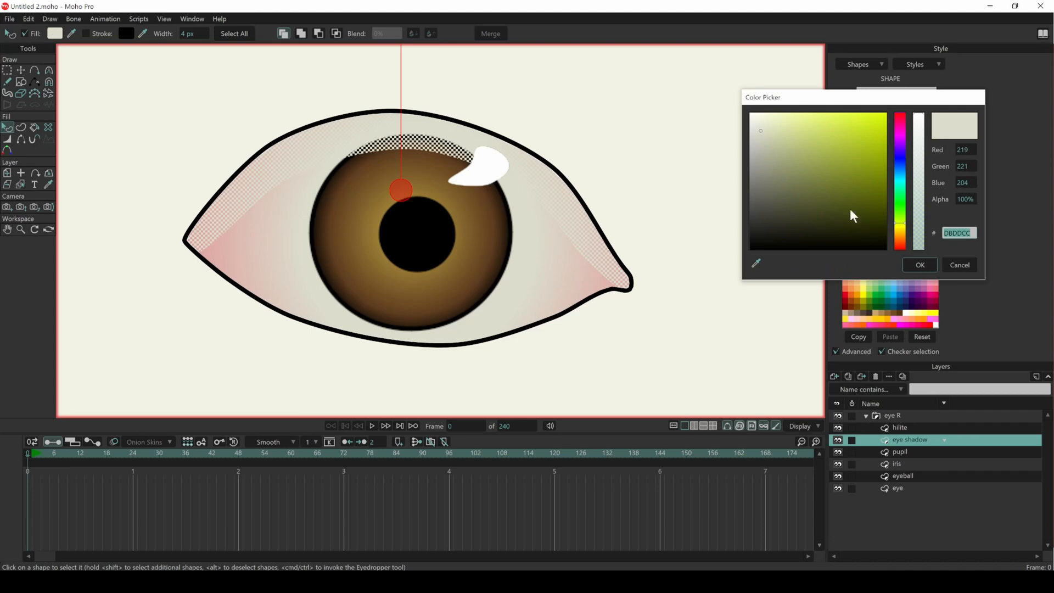
left_click(763, 197)
left_click_drag(764, 197, 764, 220)
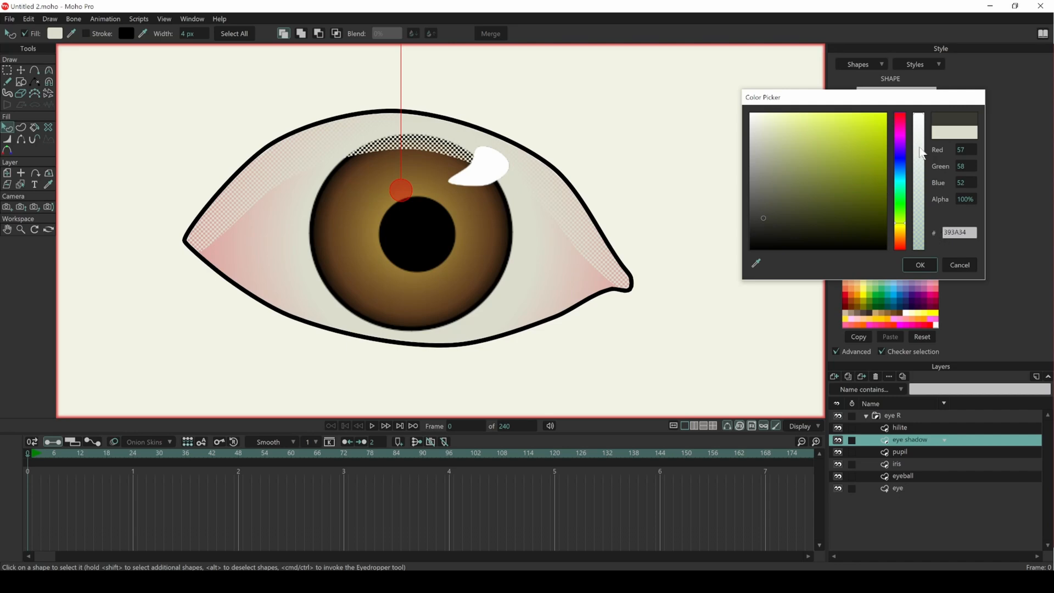
left_click_drag(922, 154, 922, 180)
left_click_drag(922, 203, 912, 212)
left_click(920, 266)
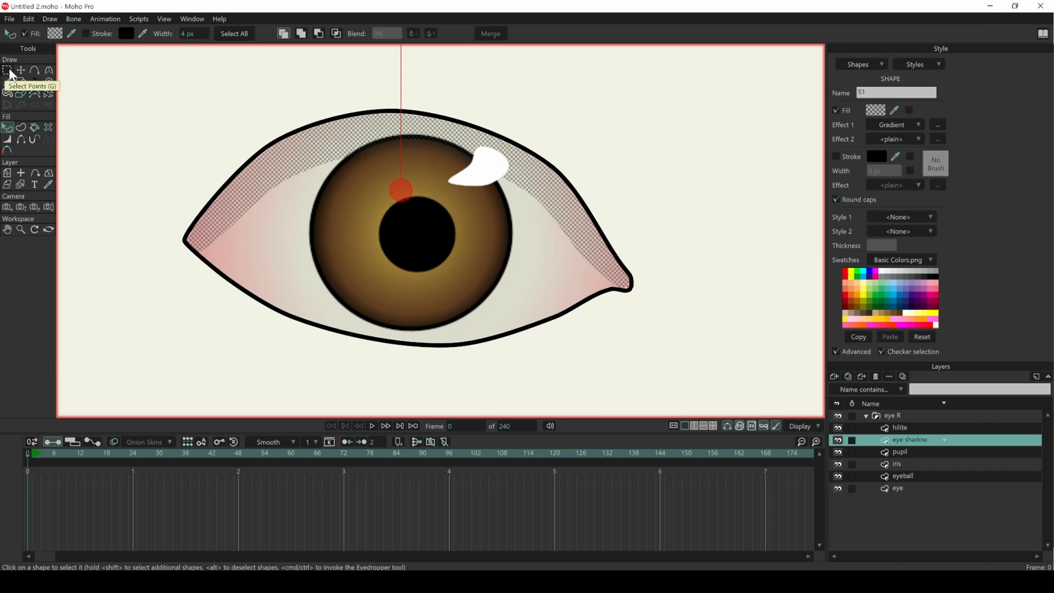
Deselect the shadow shape and try raising the fill colour's alpha to 95.3%.
left_click(8, 71)
left_click(97, 131)
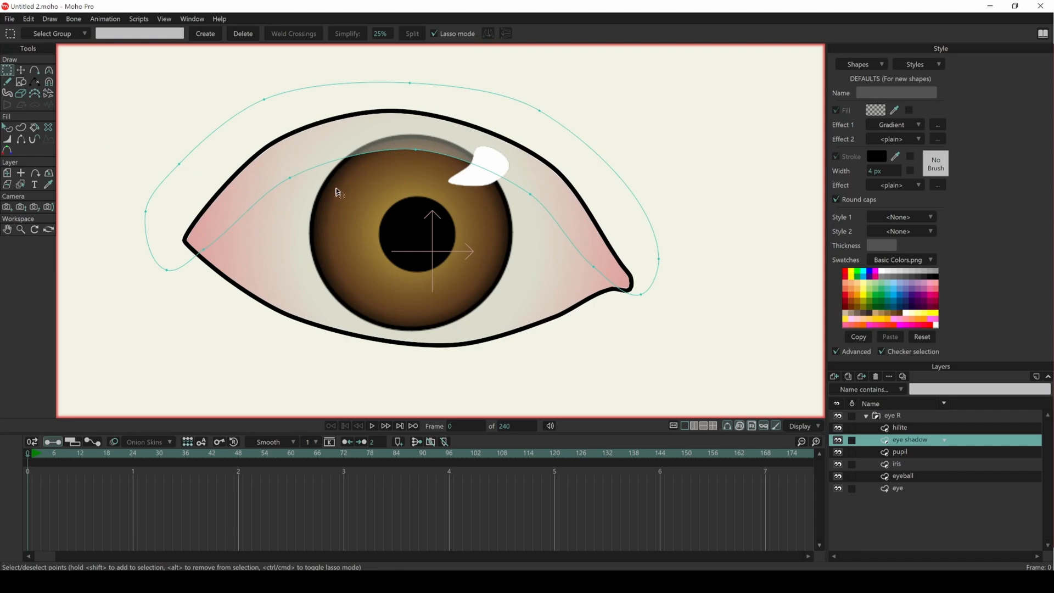
scroll(419, 133, "up", 2)
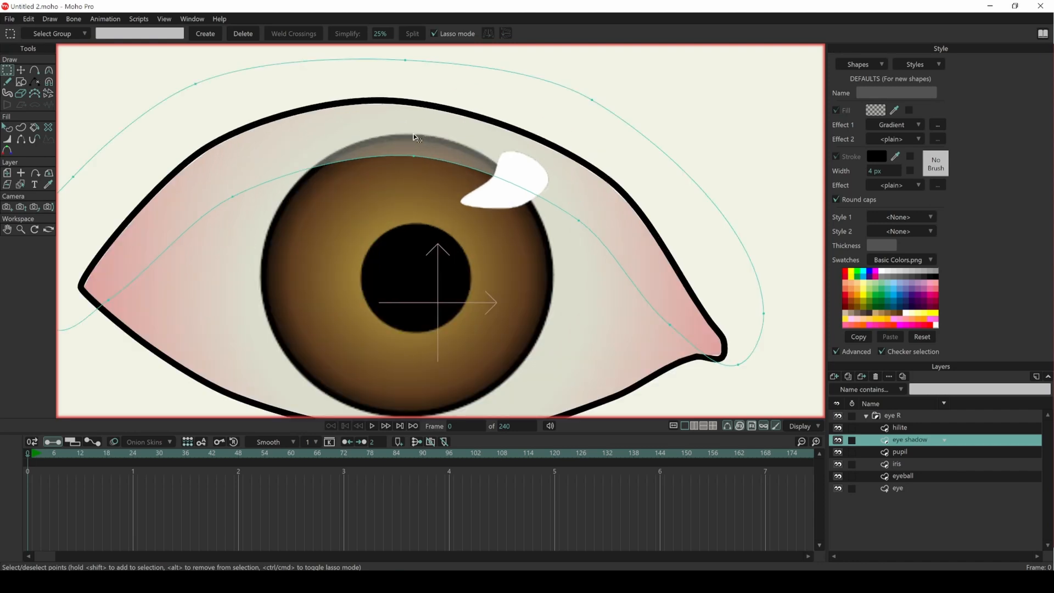
scroll(507, 154, "down", 1)
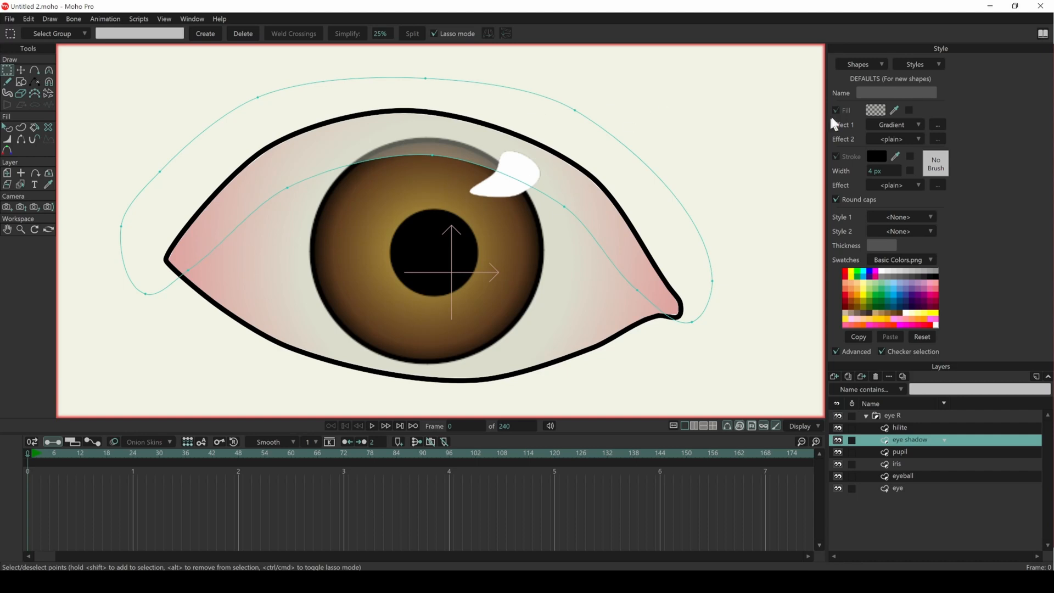
left_click(875, 109)
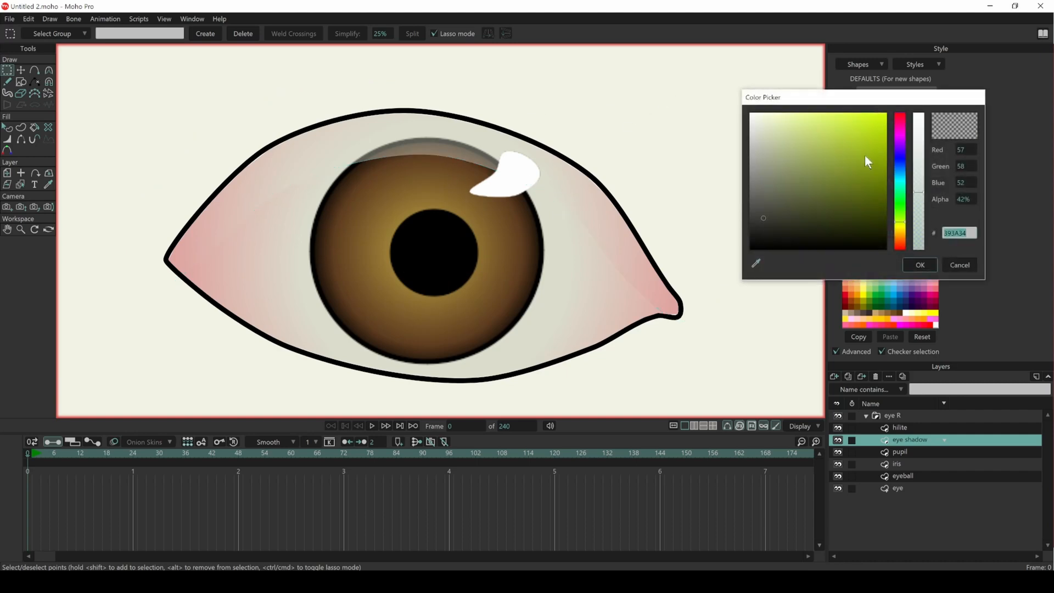
left_click_drag(921, 193, 920, 124)
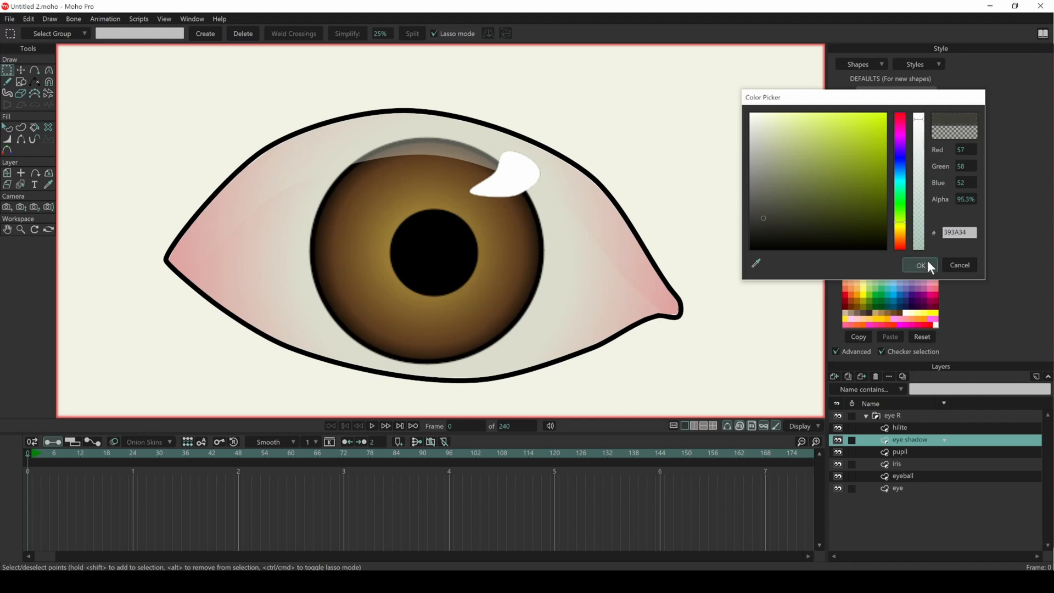
left_click(926, 264)
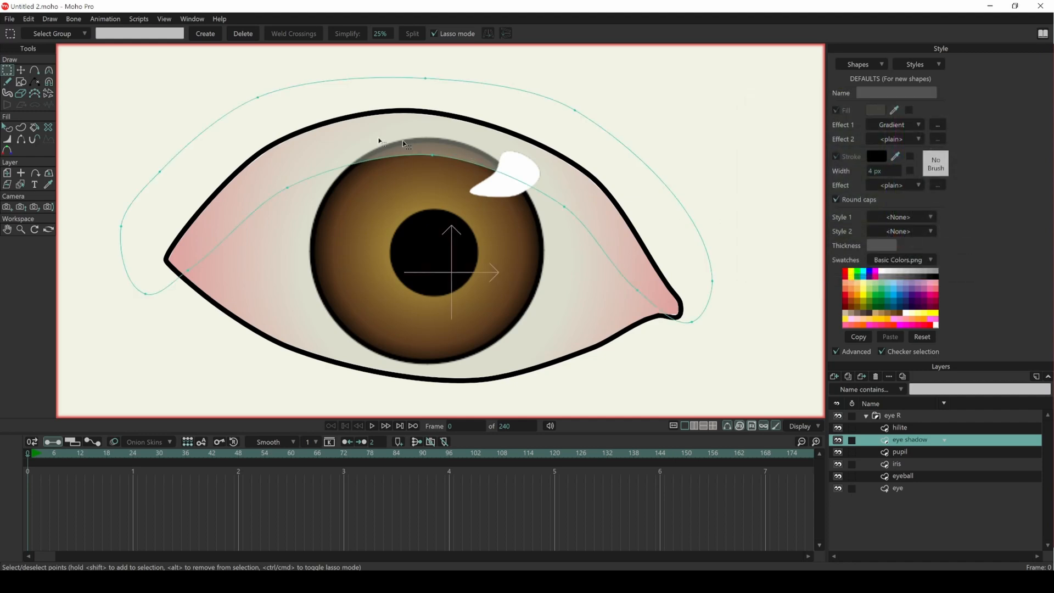
Set the shadow shape's fill to black 000000 at 55.3% alpha and change its first fill effect to plain.
left_click(8, 128)
left_click(344, 161)
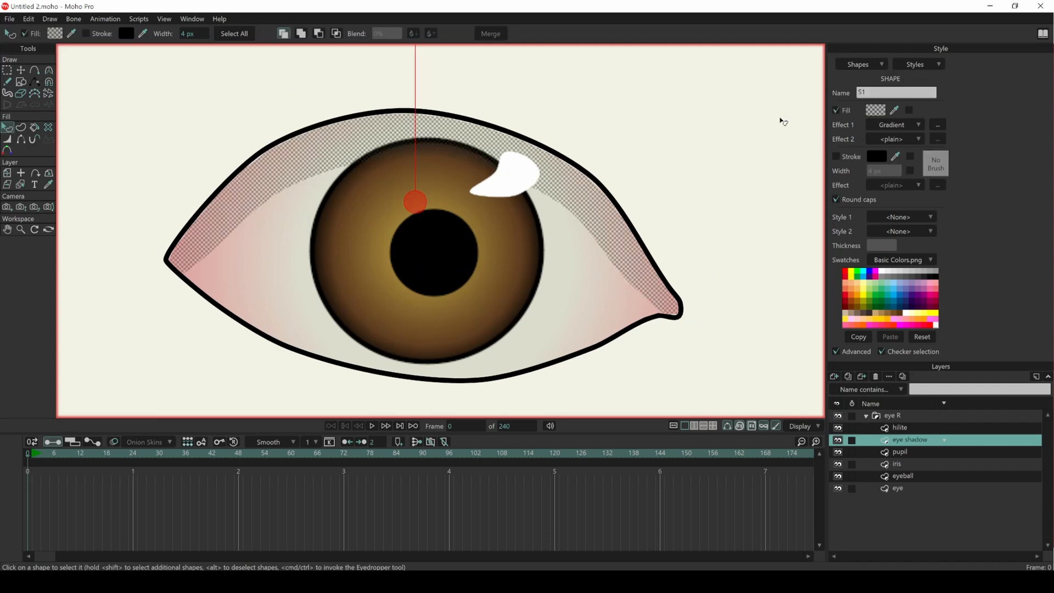
left_click(53, 33)
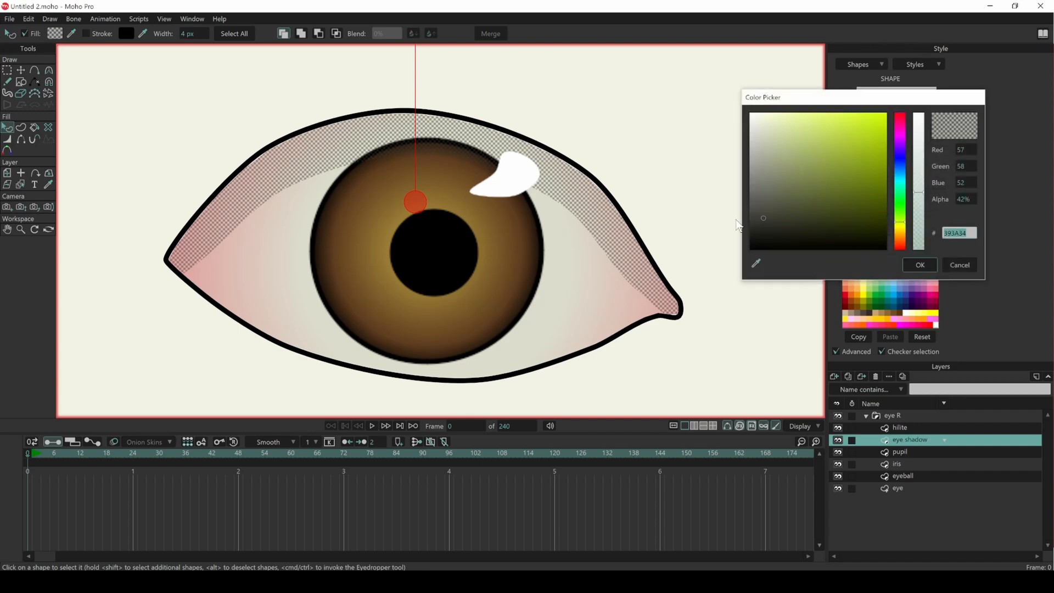
left_click(767, 240)
left_click_drag(768, 245, 770, 262)
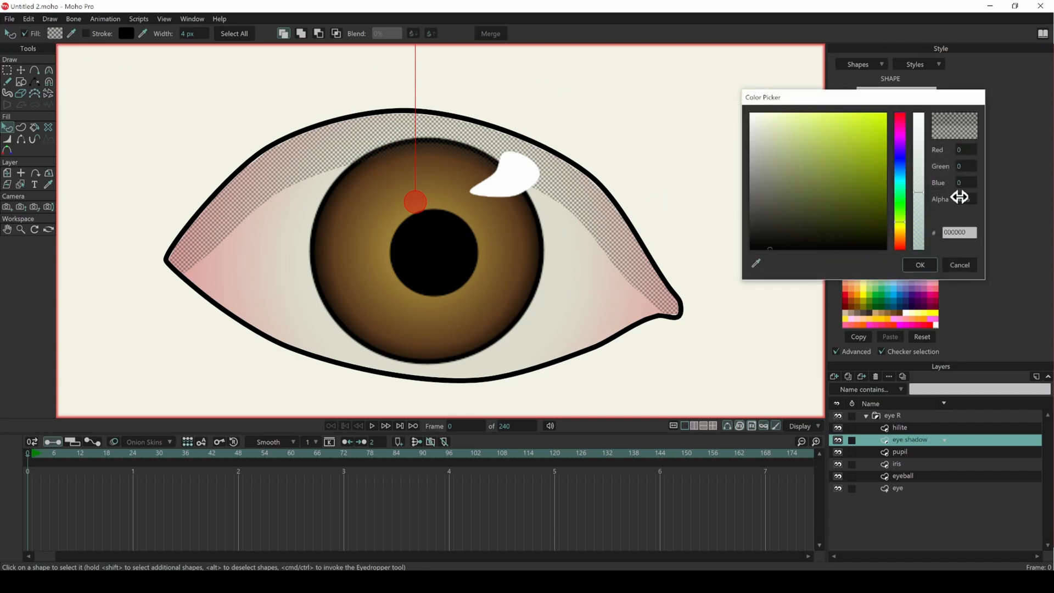
left_click_drag(922, 200, 921, 176)
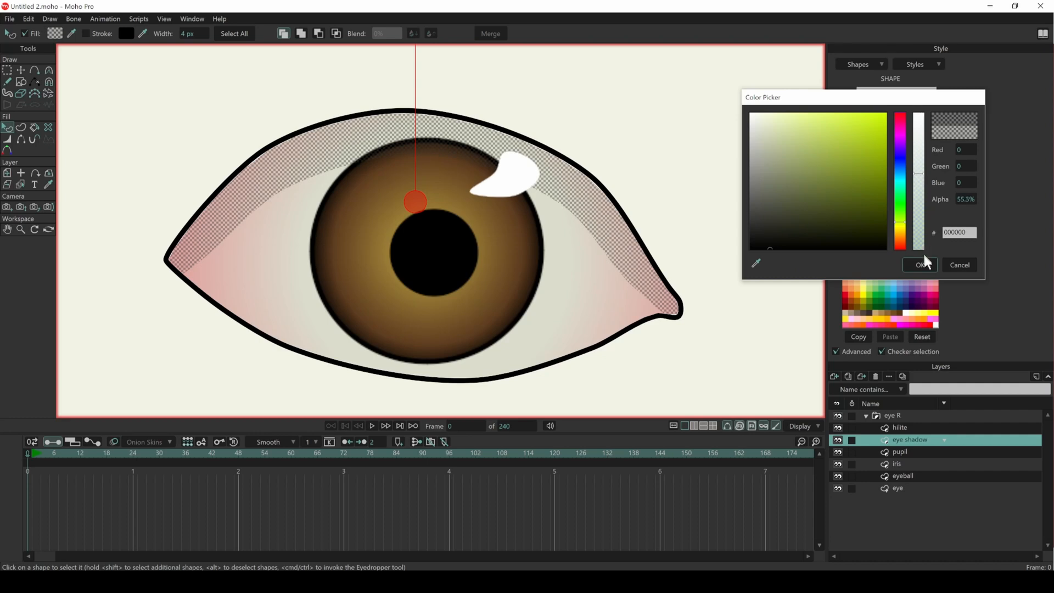
left_click(920, 264)
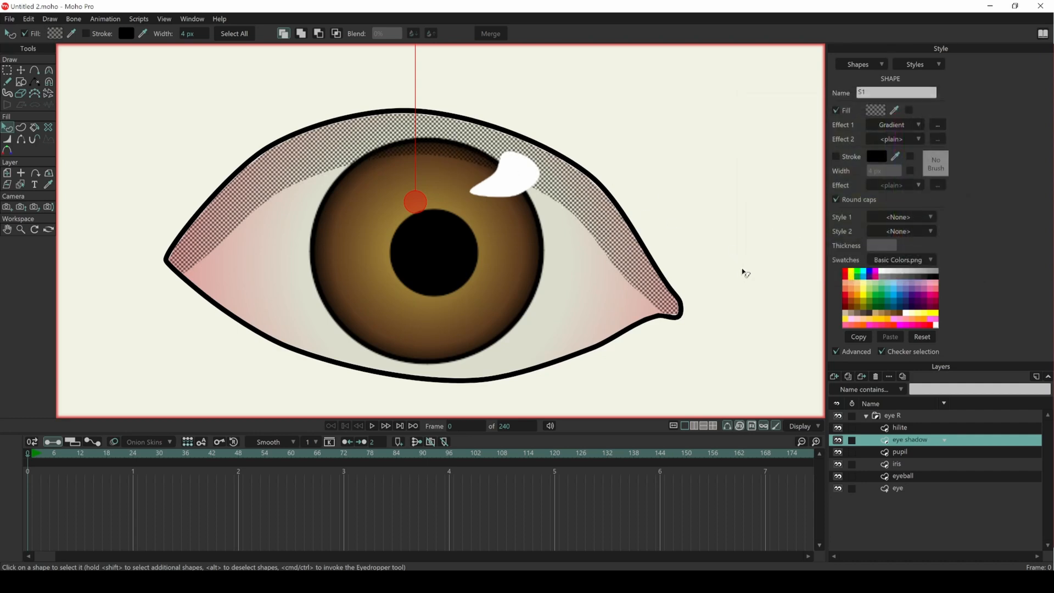
left_click(921, 126)
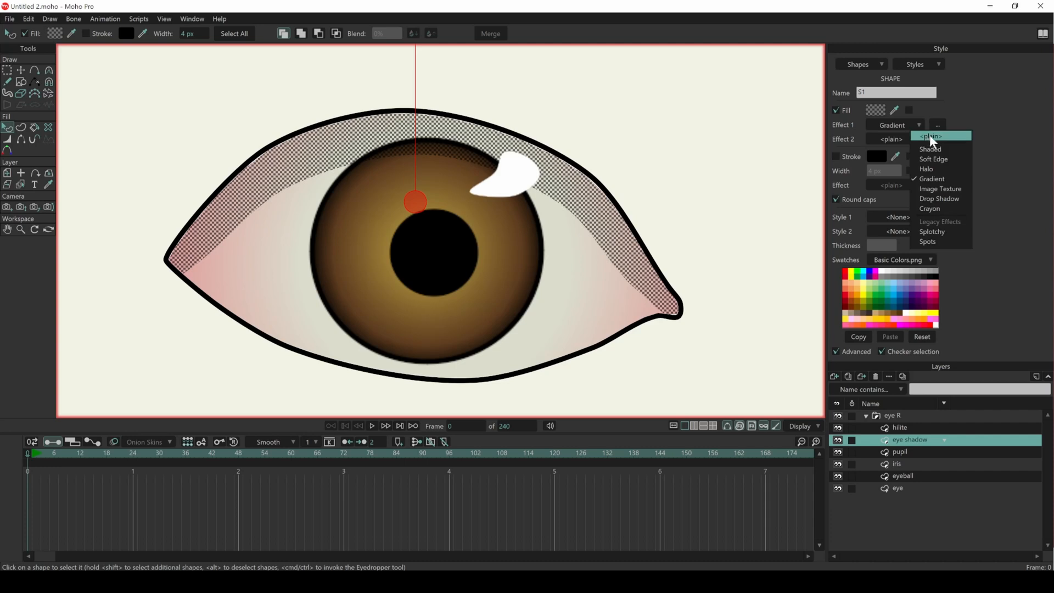
left_click(931, 137)
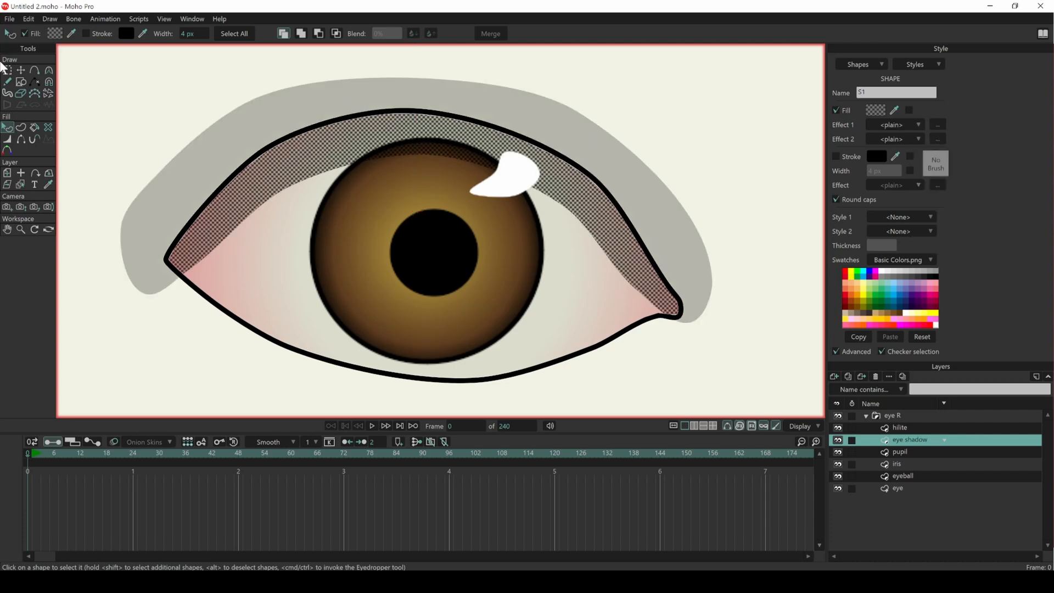
Apply a Soft Edge effect with a 3 px blur radius to the eye shadow shape as its first fill effect.
left_click(3, 67)
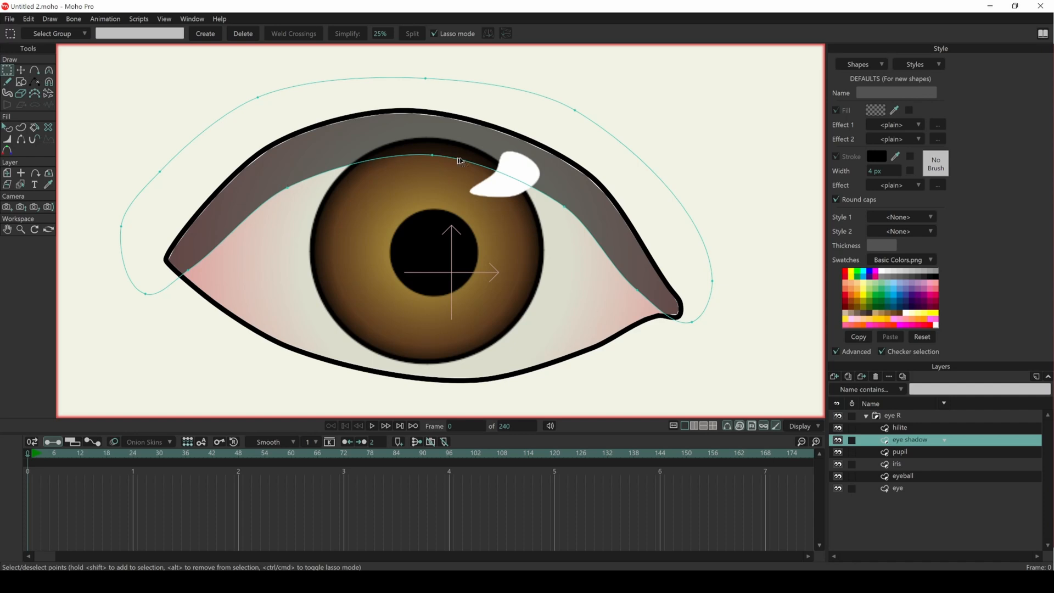
left_click(8, 129)
left_click(288, 175)
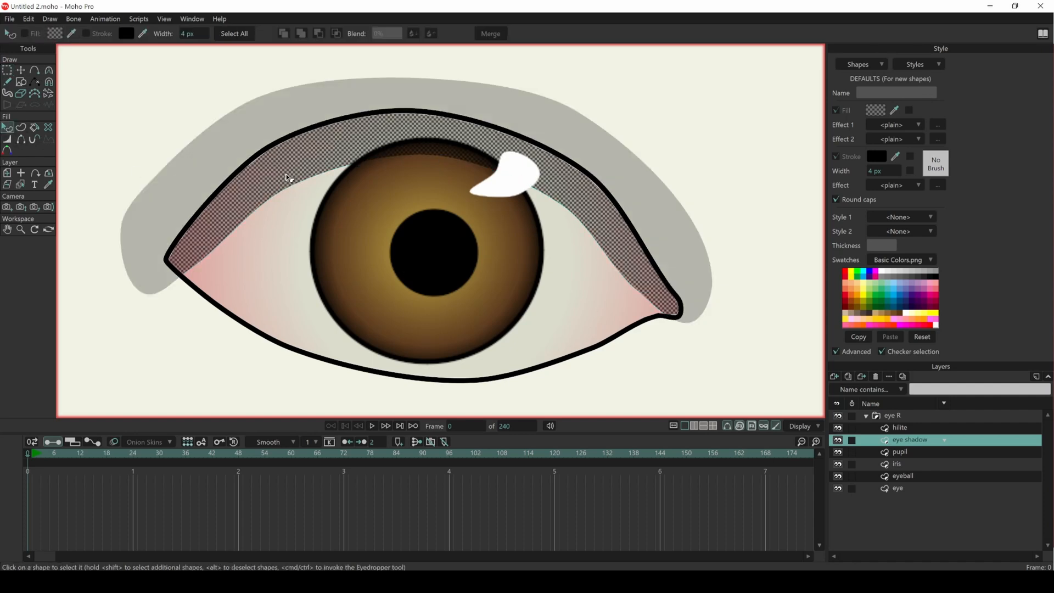
left_click(919, 127)
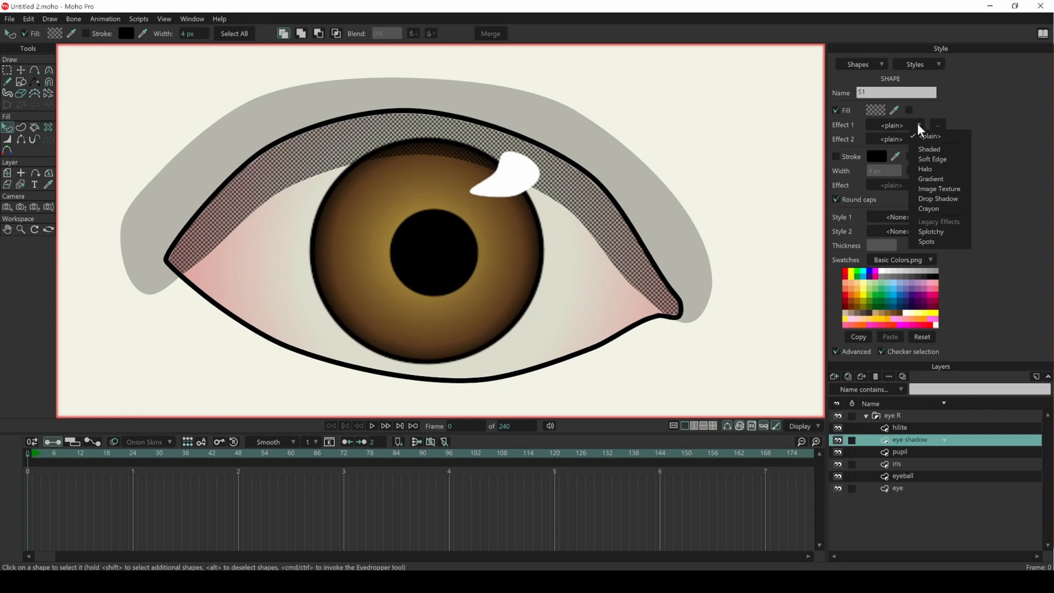
left_click(930, 160)
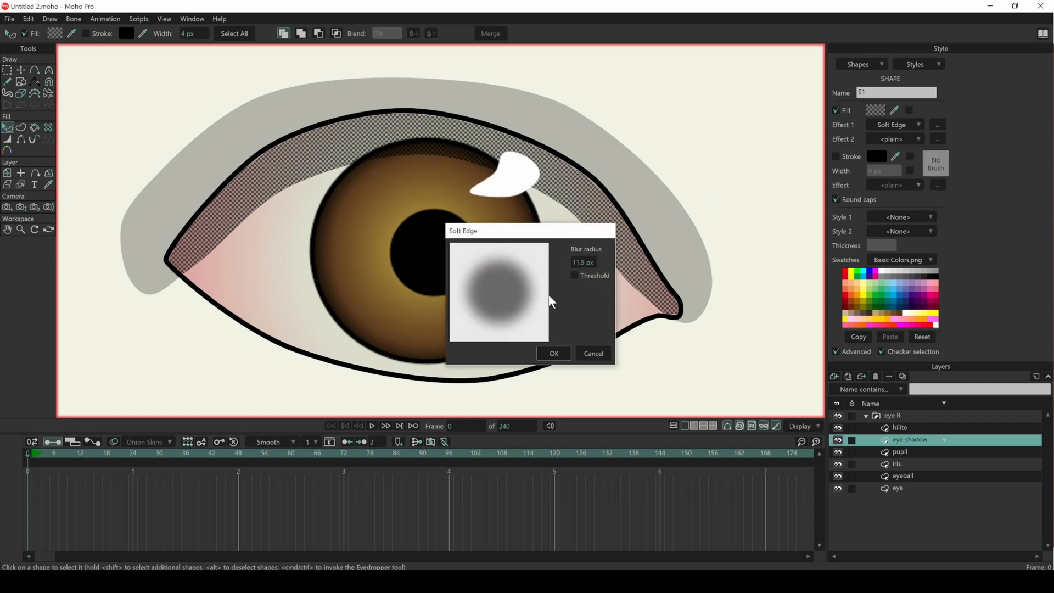
left_click_drag(584, 265, 534, 291)
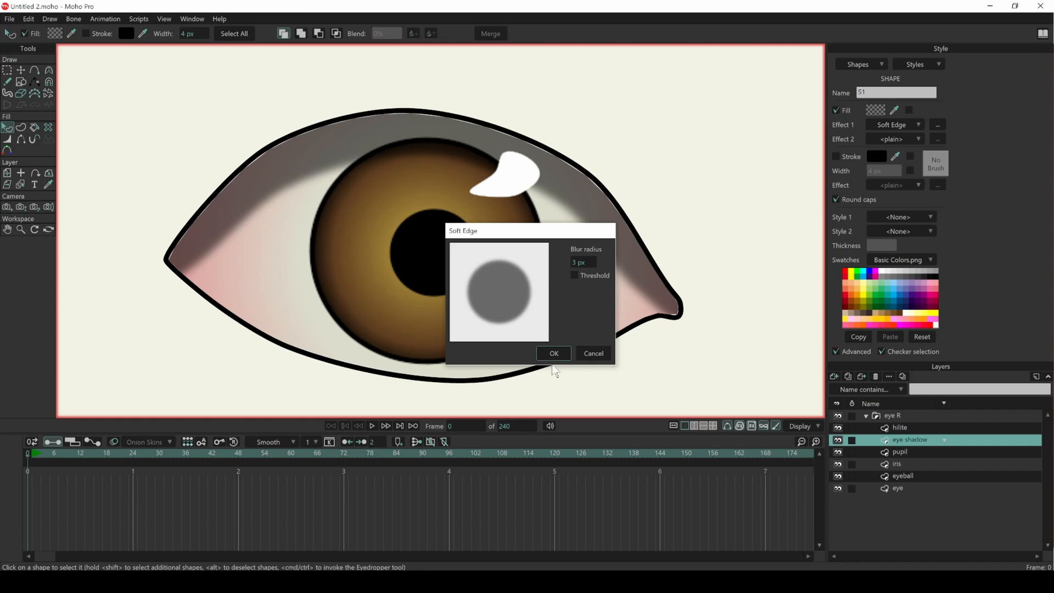
left_click(555, 355)
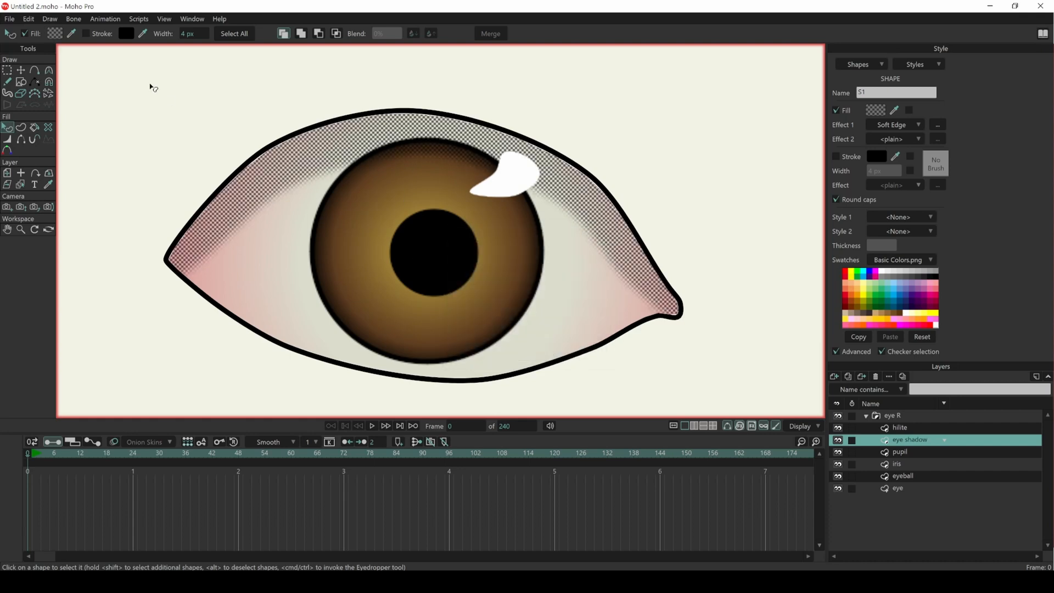
Reshape the shadow's lower edge by moving its points, meeting both eye corners and raising the middle of the curve.
left_click(21, 72)
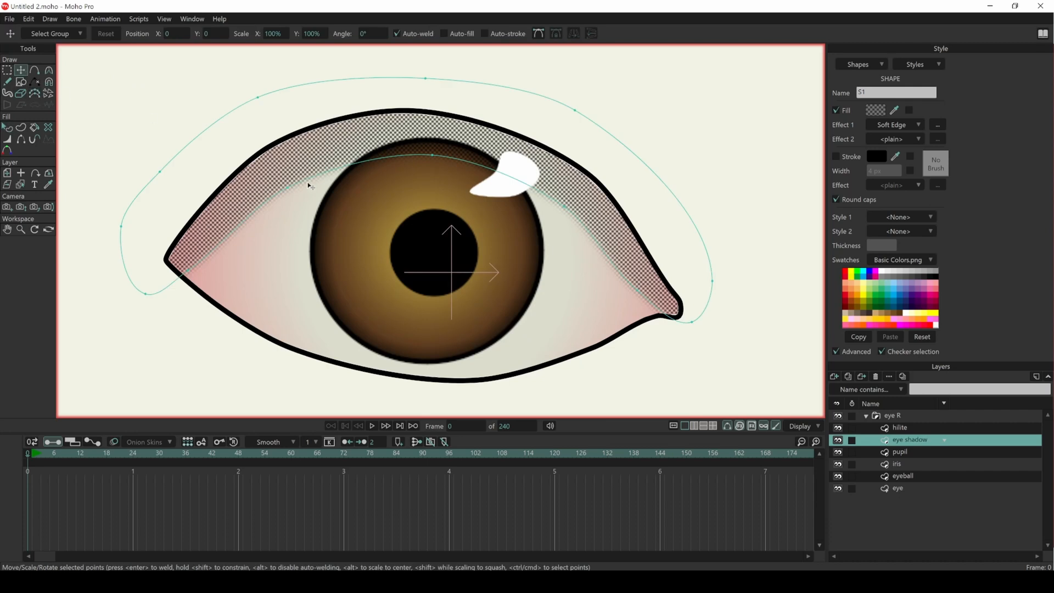
left_click(288, 181)
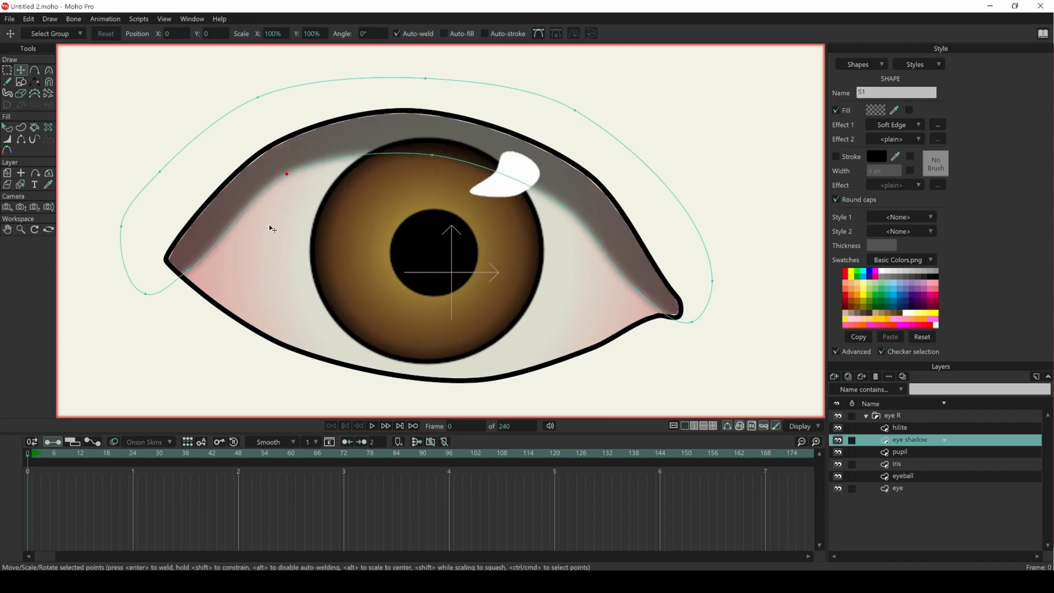
left_click_drag(190, 270, 174, 266)
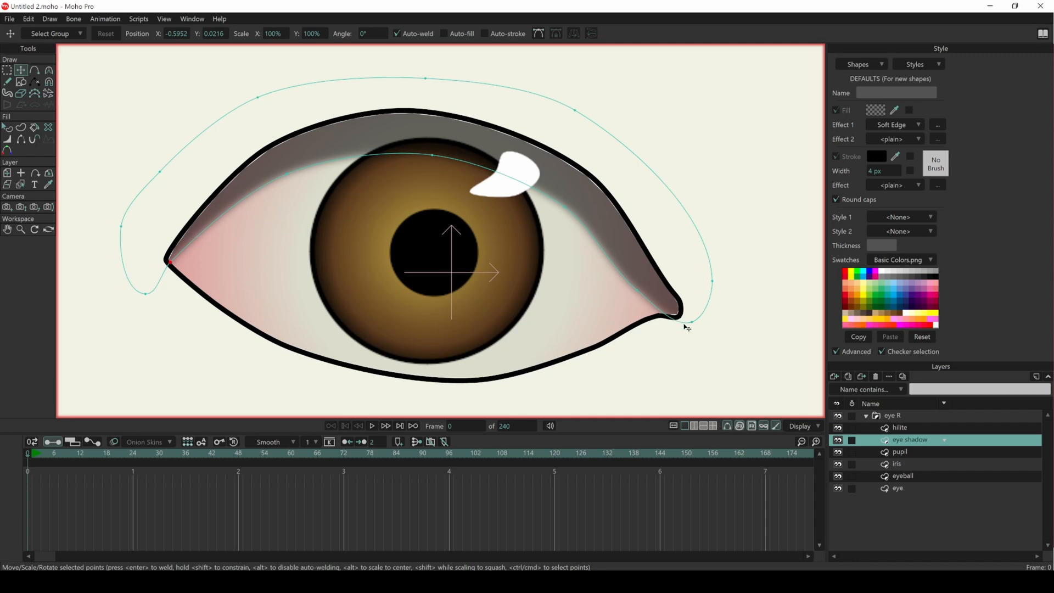
left_click_drag(687, 327, 701, 323)
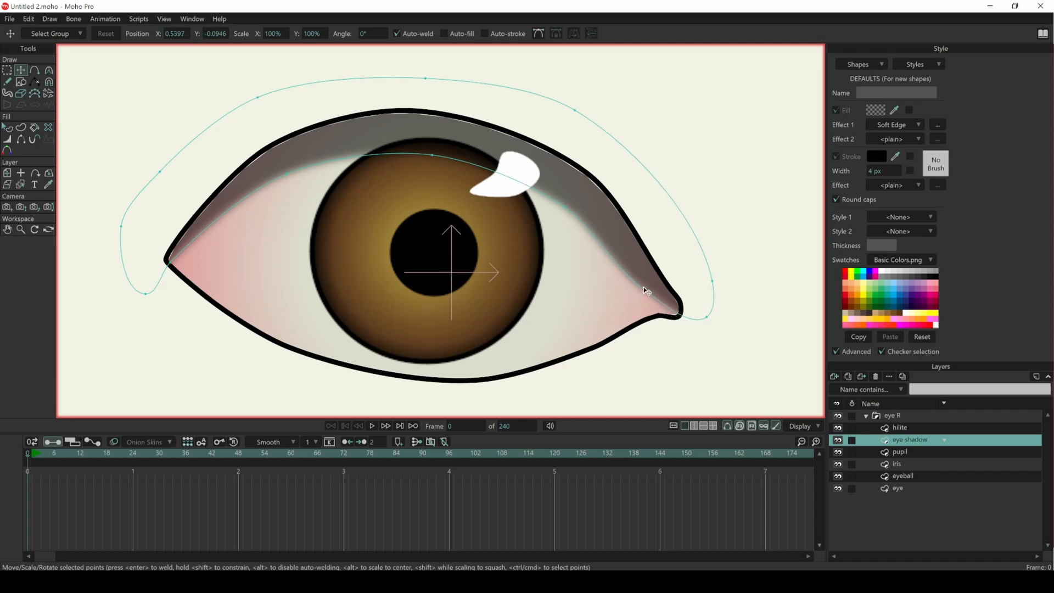
left_click_drag(560, 207, 562, 197)
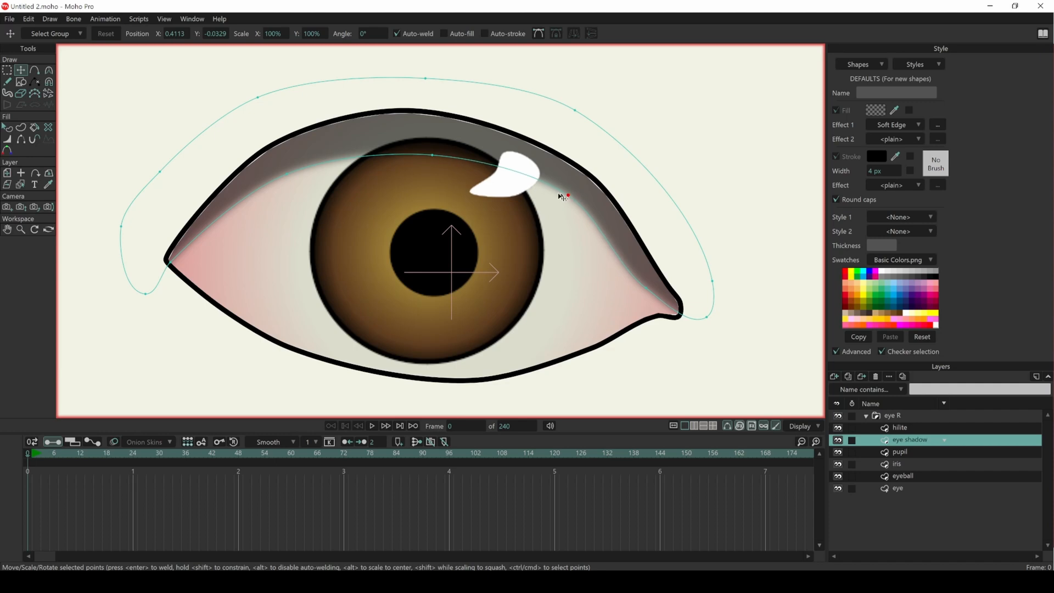
left_click_drag(432, 155, 433, 147)
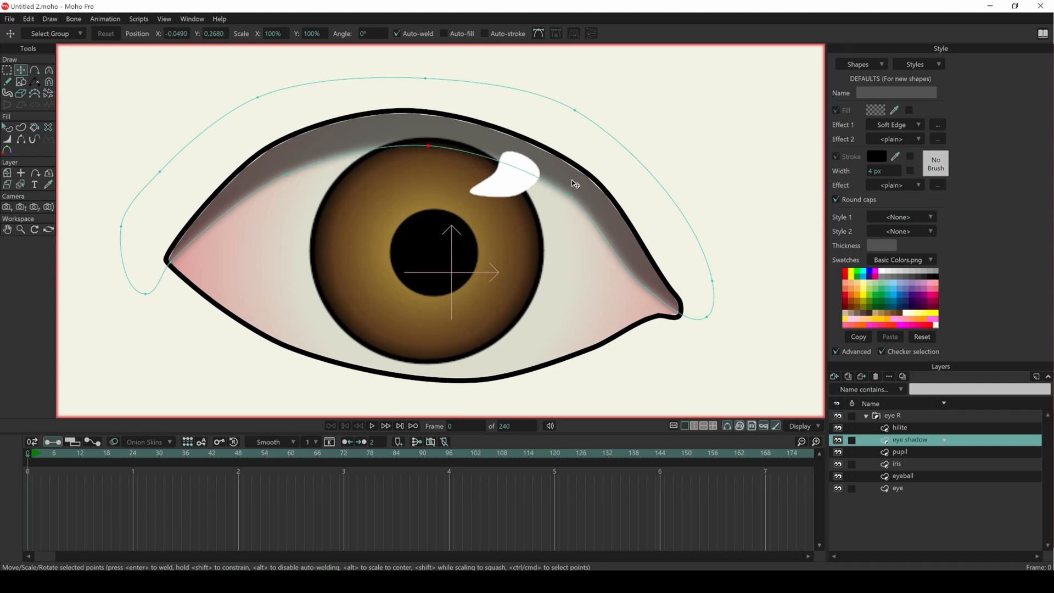
left_click(648, 283)
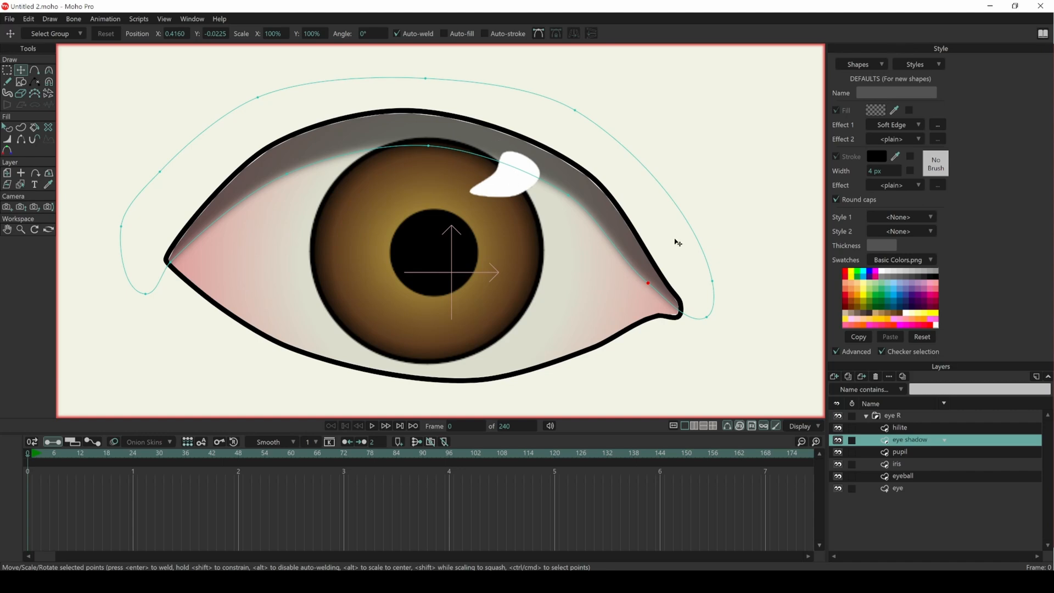
On the hilite layer, move the white highlight's points inward to make it a smaller, slimmer shape.
left_click(933, 428)
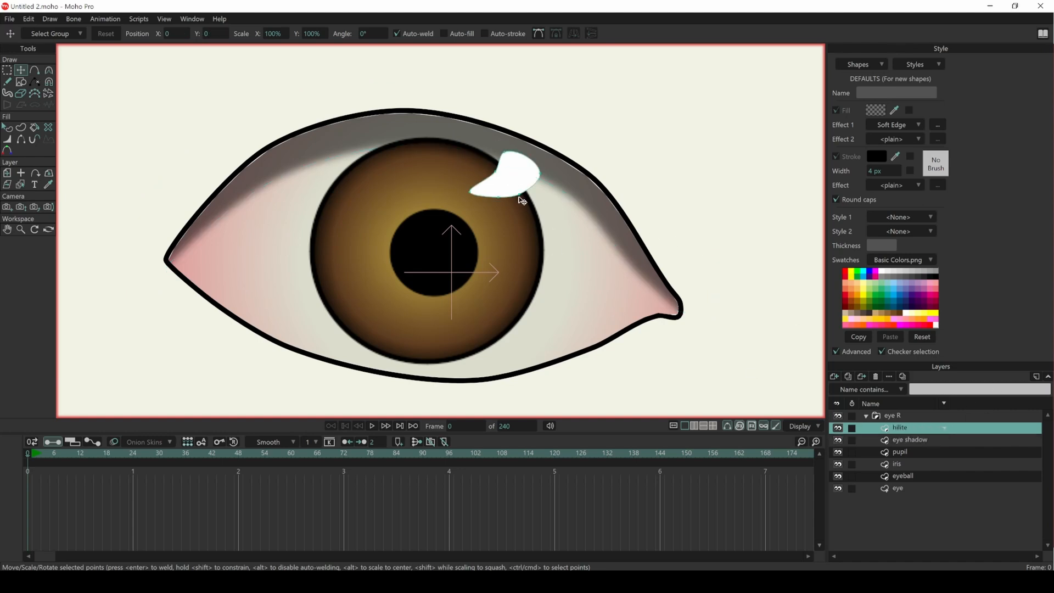
mouse_move(519, 195)
left_mouse_down()
mouse_move(536, 171)
mouse_move(494, 158)
mouse_move(489, 168)
mouse_move(487, 190)
mouse_move(498, 190)
mouse_move(522, 167)
left_mouse_up()
left_click(456, 188)
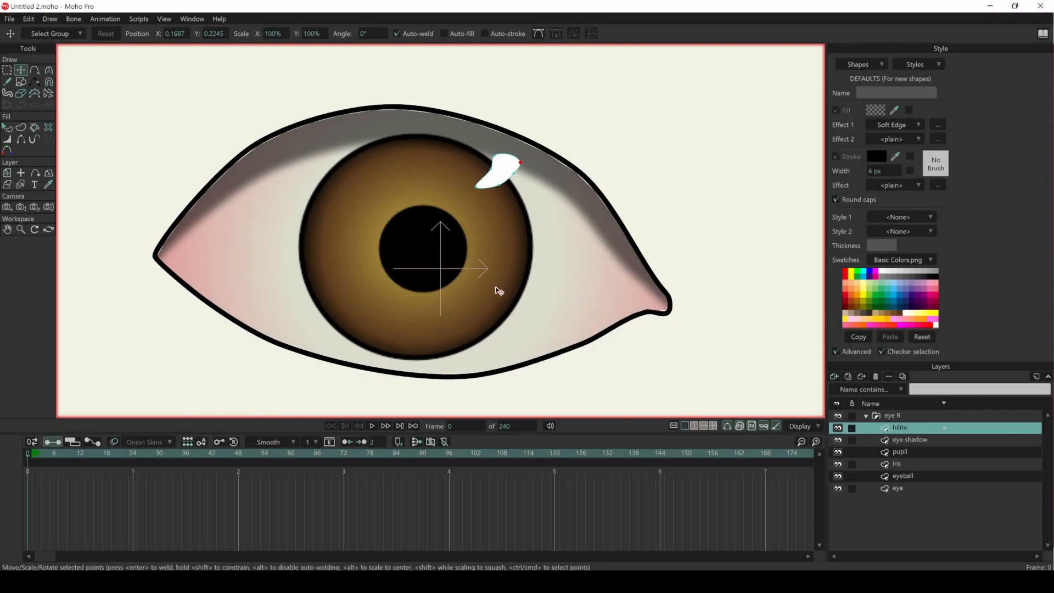
Add a new vector layer directly above the iris layer and name it iris detail.
left_click(917, 464)
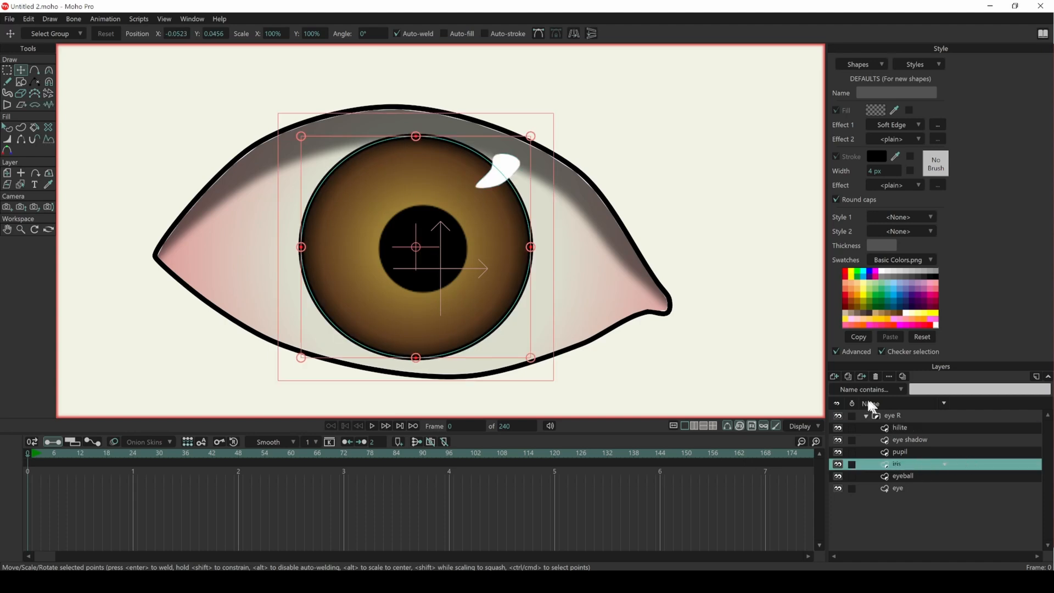
left_click(835, 376)
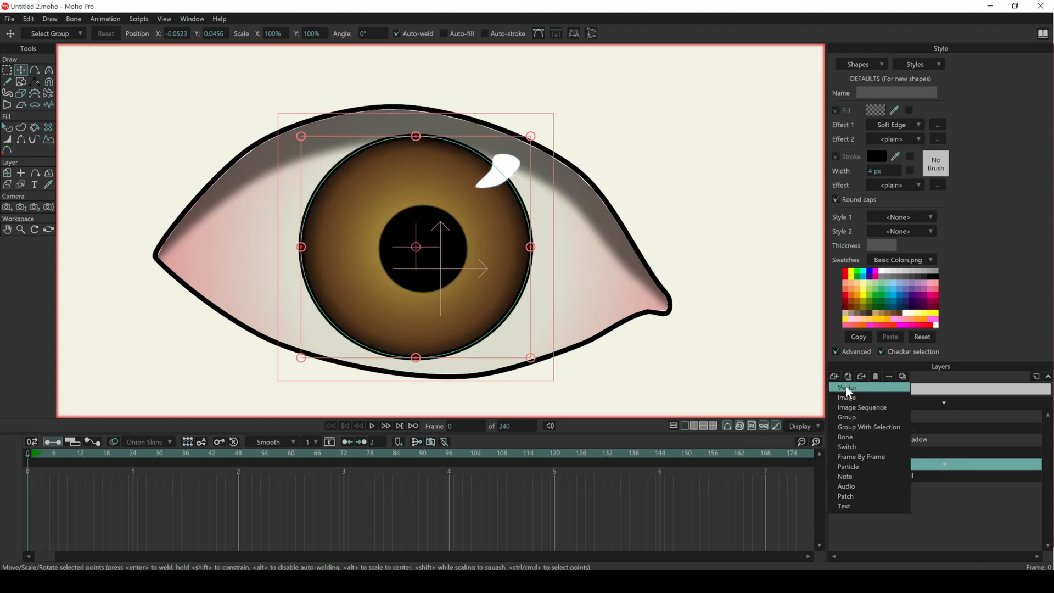
left_click(846, 386)
double_click(910, 462)
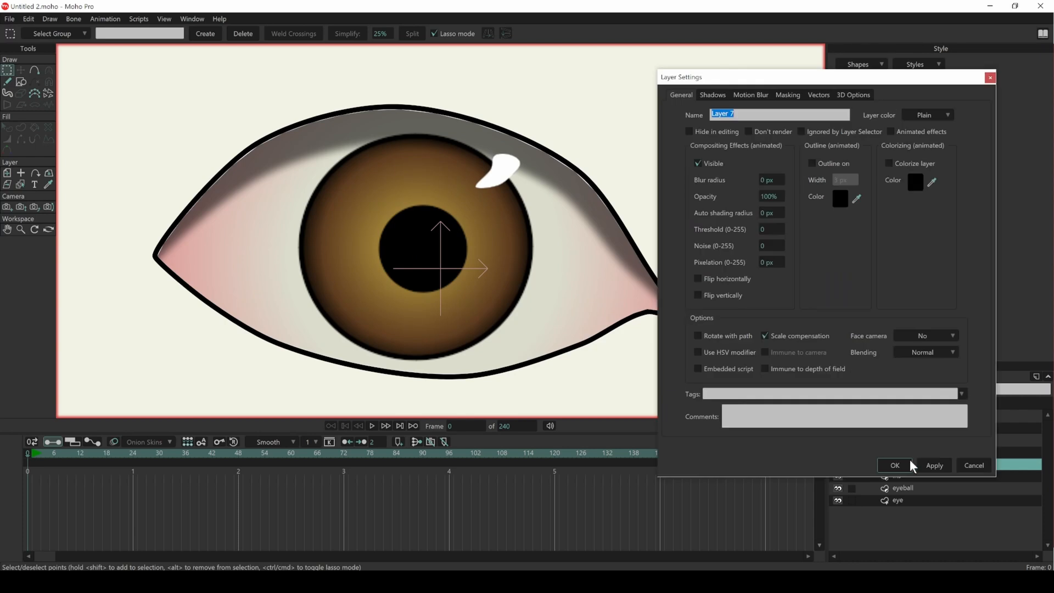
type("iris detail")
key("Return")
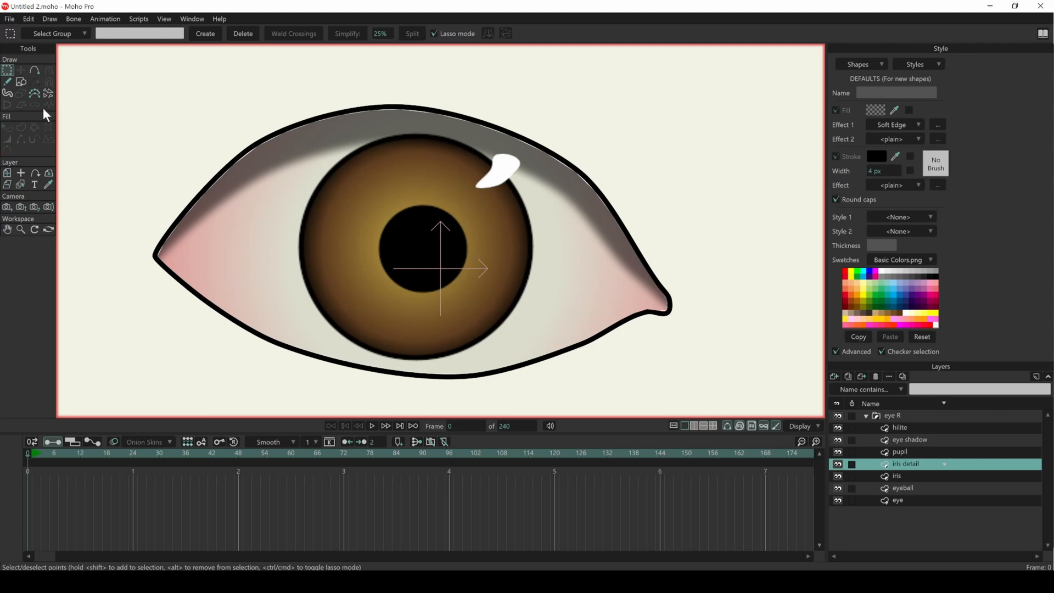
left_click(12, 82)
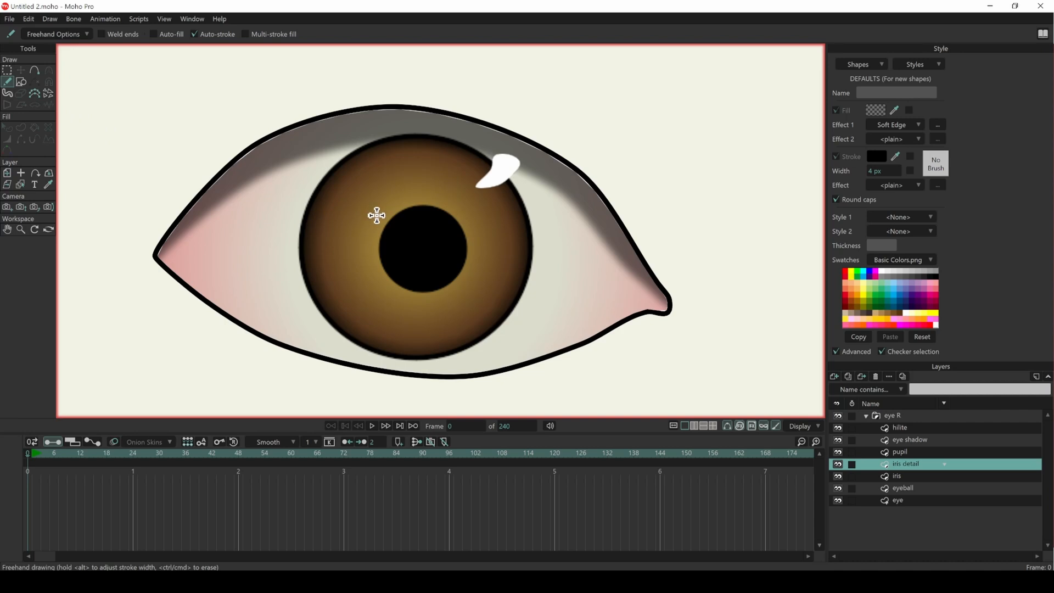
mouse_move(377, 216)
left_mouse_down()
mouse_move(341, 196)
mouse_move(406, 189)
mouse_move(403, 164)
left_mouse_up()
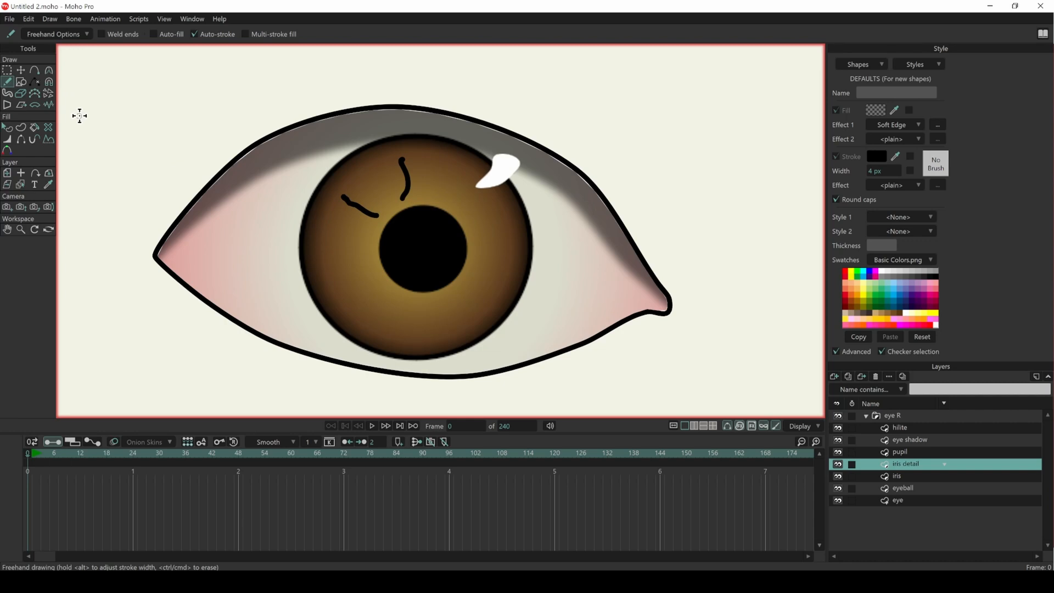
key("ctrl+z")
key("ctrl+z")
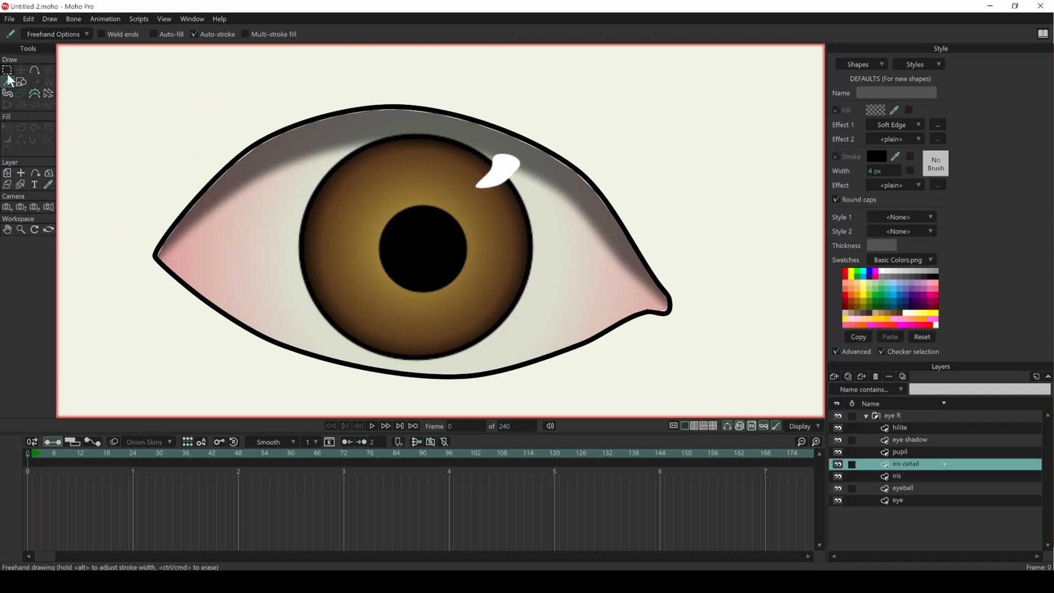
Draw sixteen separate radial lines around the iris with Add Point, each running from near the pupil to the iris's outer edge.
left_click(34, 70)
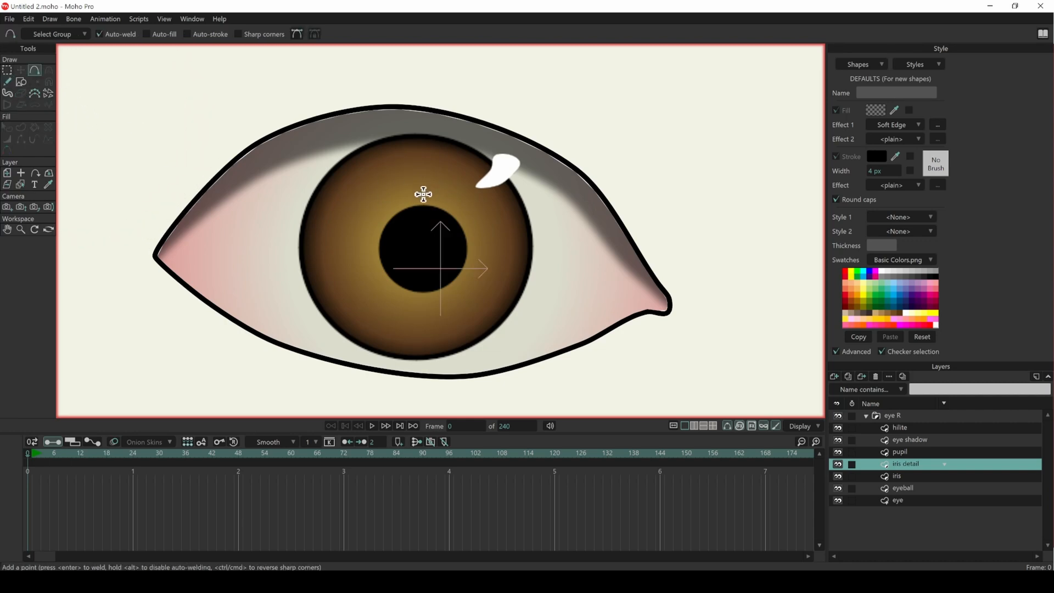
left_click_drag(422, 200, 420, 140)
left_click_drag(371, 247, 306, 247)
left_click_drag(472, 250, 525, 249)
left_click_drag(424, 300, 422, 354)
left_click_drag(390, 286, 343, 323)
left_click_drag(460, 281, 501, 314)
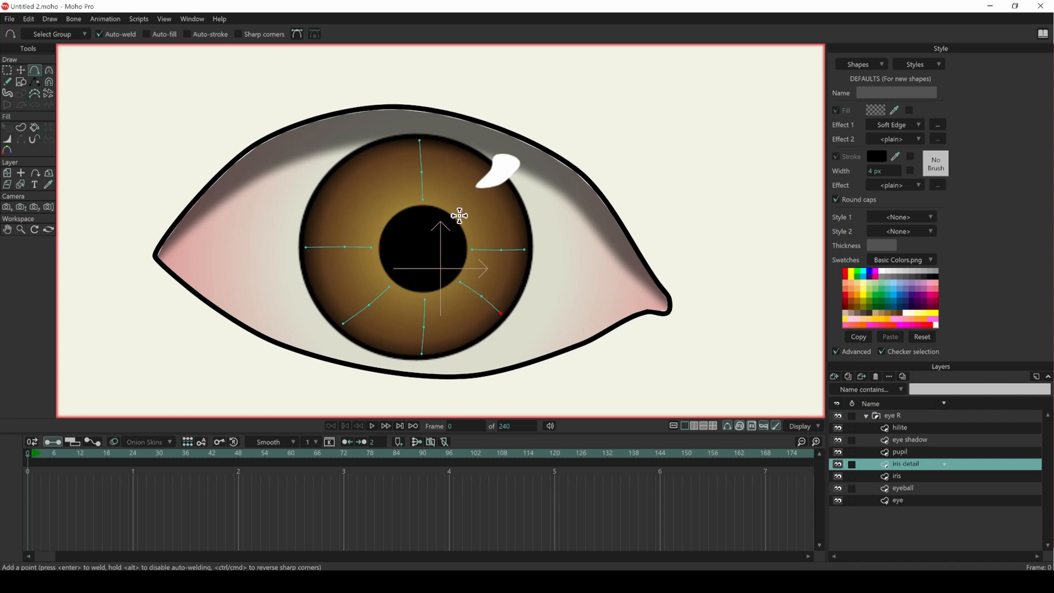
left_click_drag(460, 216, 492, 177)
left_click_drag(389, 215, 333, 187)
left_click_drag(402, 202, 366, 157)
left_click_drag(443, 200, 468, 156)
left_click_drag(468, 229, 519, 219)
left_click_drag(471, 267, 515, 288)
left_click_drag(446, 295, 467, 341)
left_click_drag(406, 296, 380, 346)
left_click_drag(378, 270, 327, 293)
left_click_drag(374, 231, 316, 213)
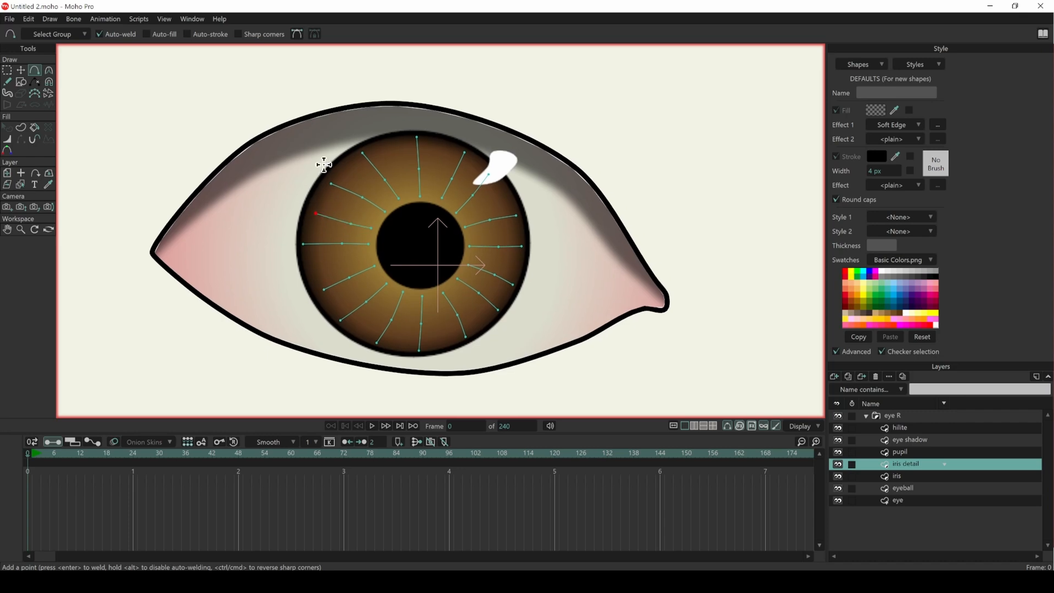
Fine-tune the bend of the radial iris lines by adjusting their middle points.
left_click(20, 69)
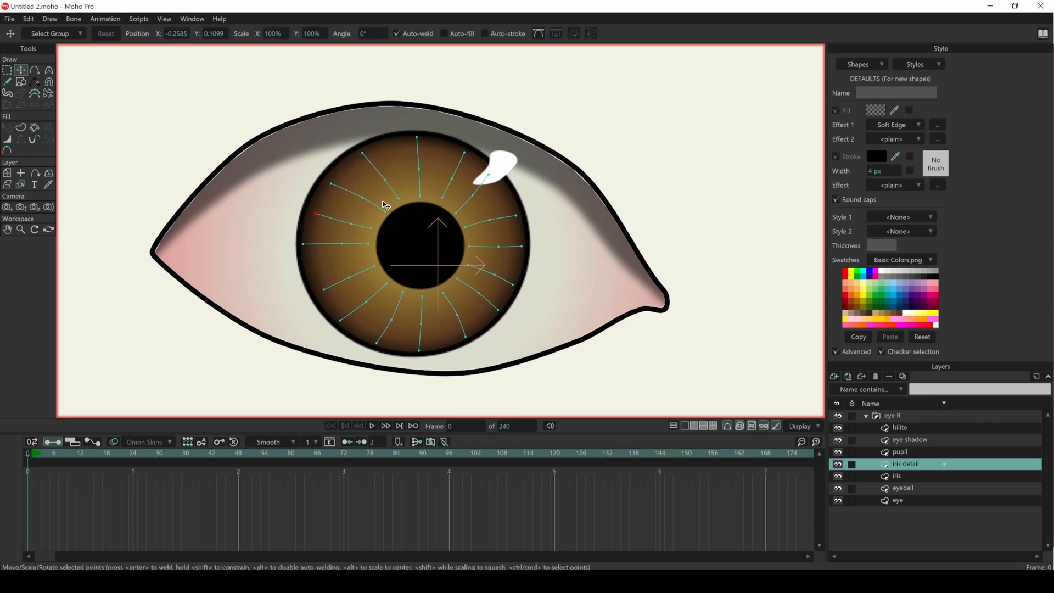
left_click(345, 220)
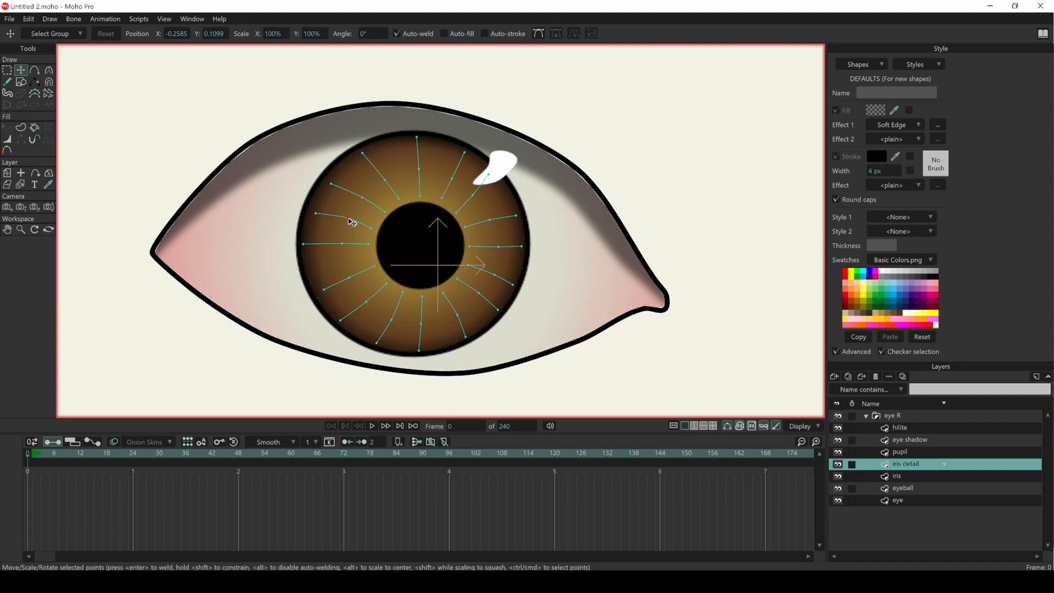
left_click(386, 178)
Select all the radial iris lines together and create a stroke-only shape from them.
left_click(20, 127)
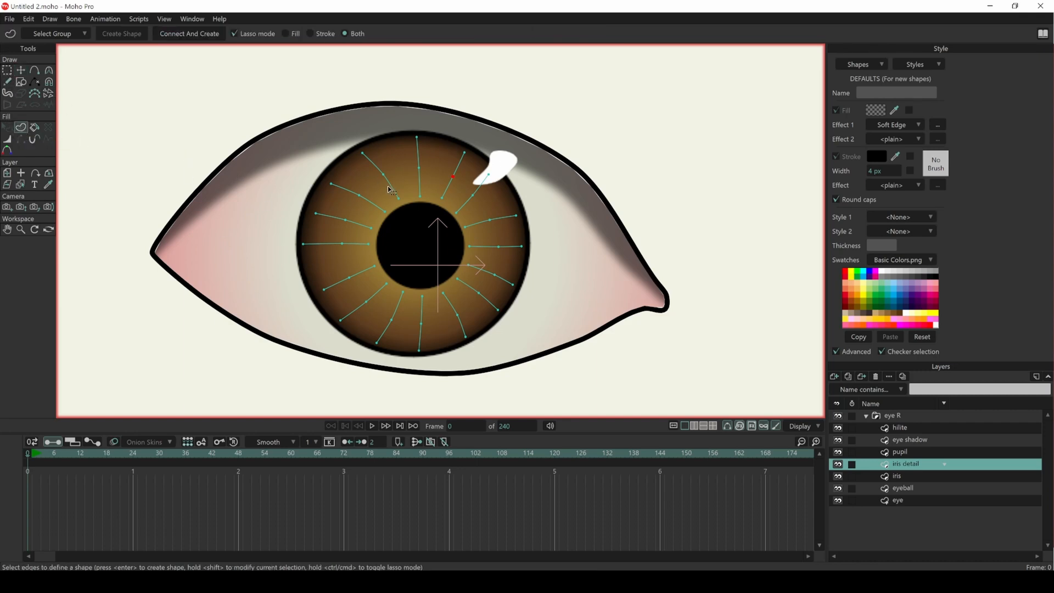
left_click(392, 188)
left_click(369, 205, "shift")
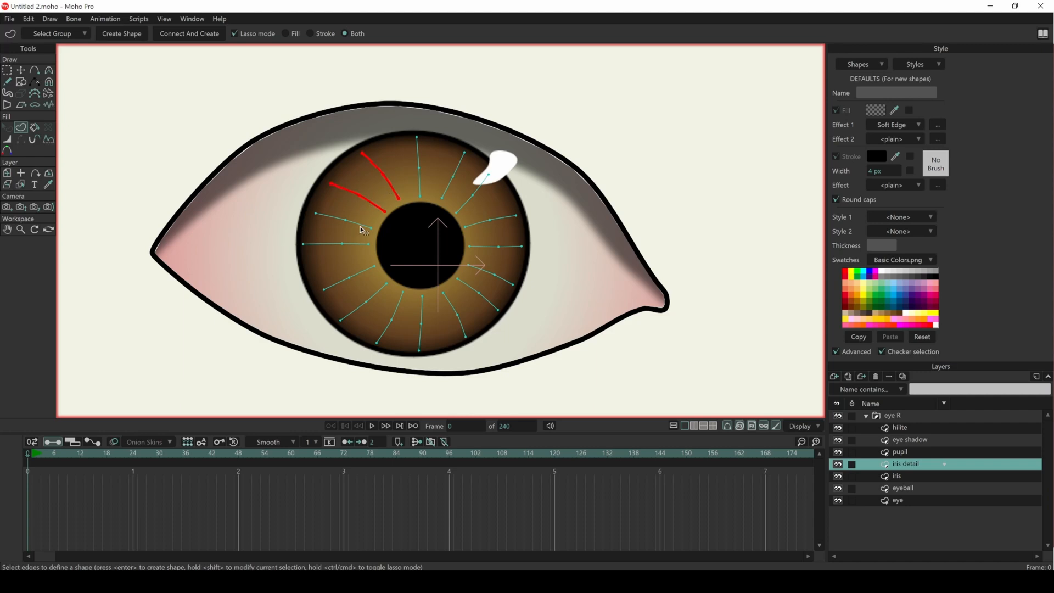
left_click(362, 228, "shift")
left_click(361, 249, "shift")
left_click(363, 279, "shift")
left_click(376, 299, "shift")
left_click(397, 312, "shift")
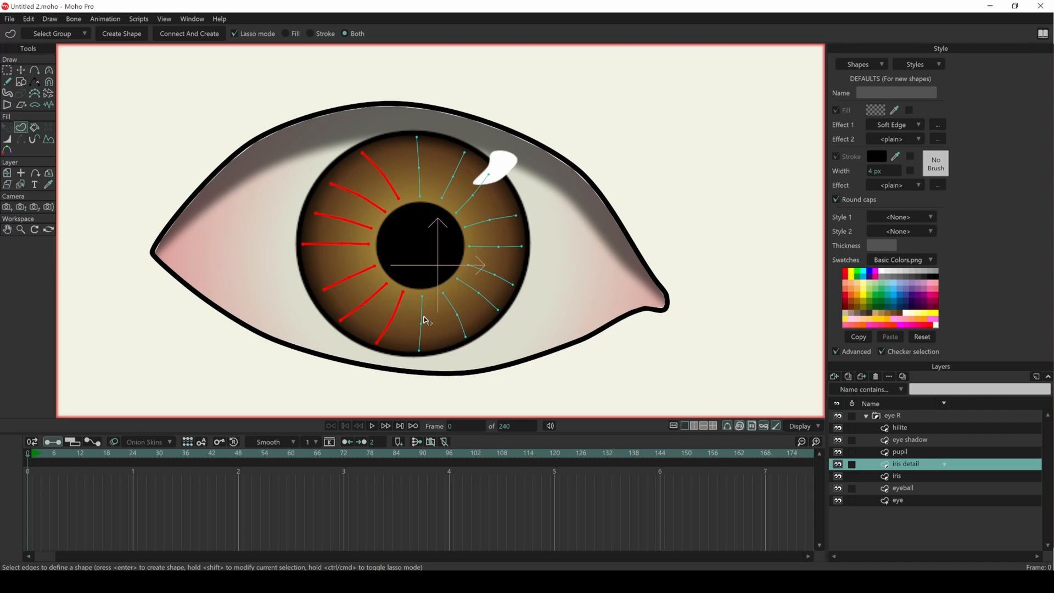
left_click(423, 318, "shift")
left_click(454, 307, "shift")
left_click(509, 285, "shift")
left_click(518, 248, "shift")
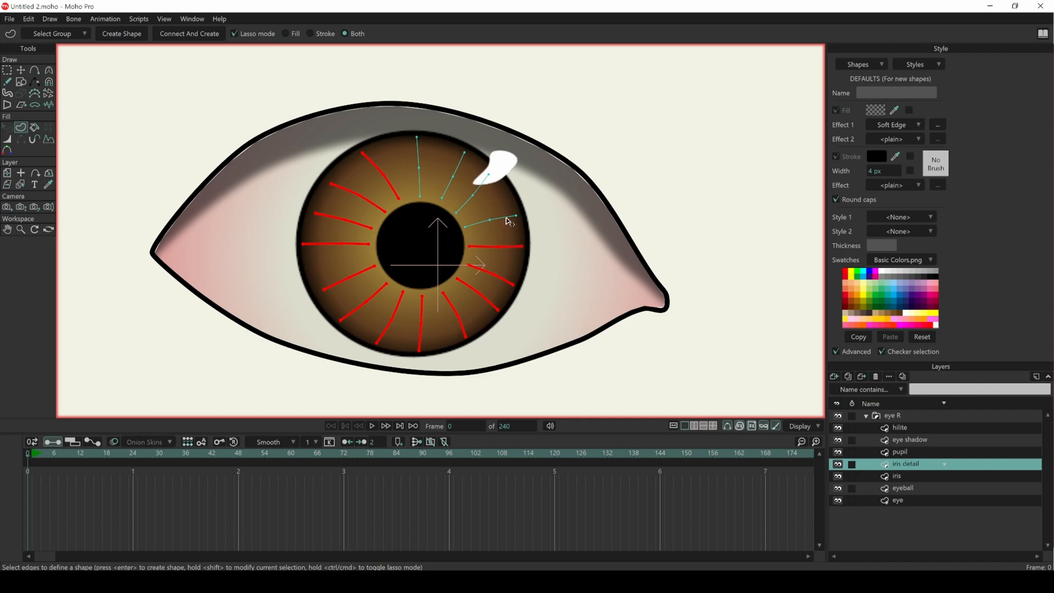
left_click(507, 220, "shift")
left_click(478, 192, "shift")
left_click(458, 169, "shift")
left_click(419, 159, "shift")
left_click(318, 34)
left_click(122, 34)
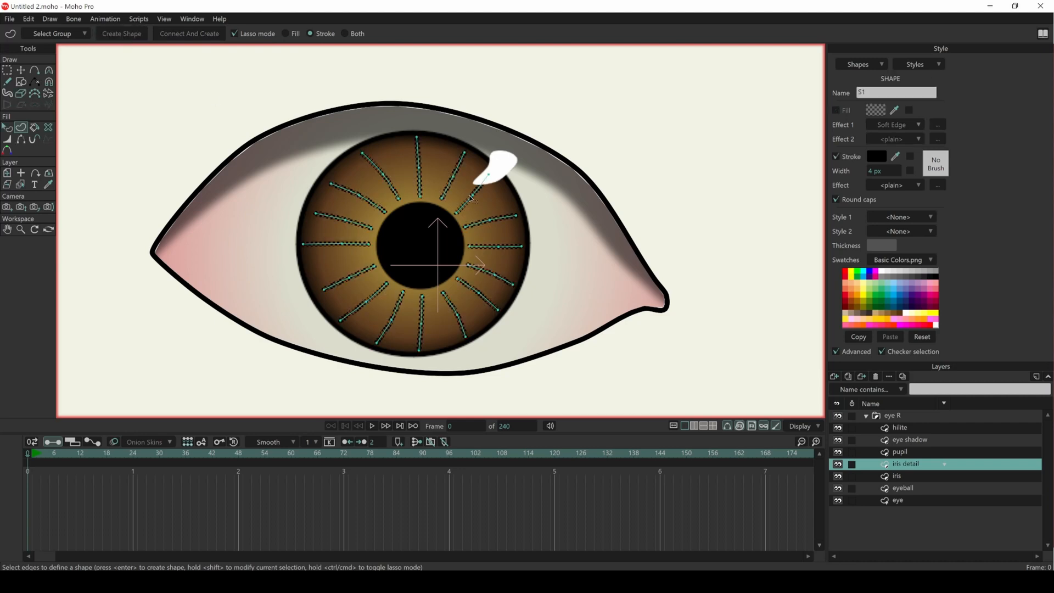
Taper the outer ends of all the radial iris lines to 0% with the Line Width tool.
left_click(7, 139)
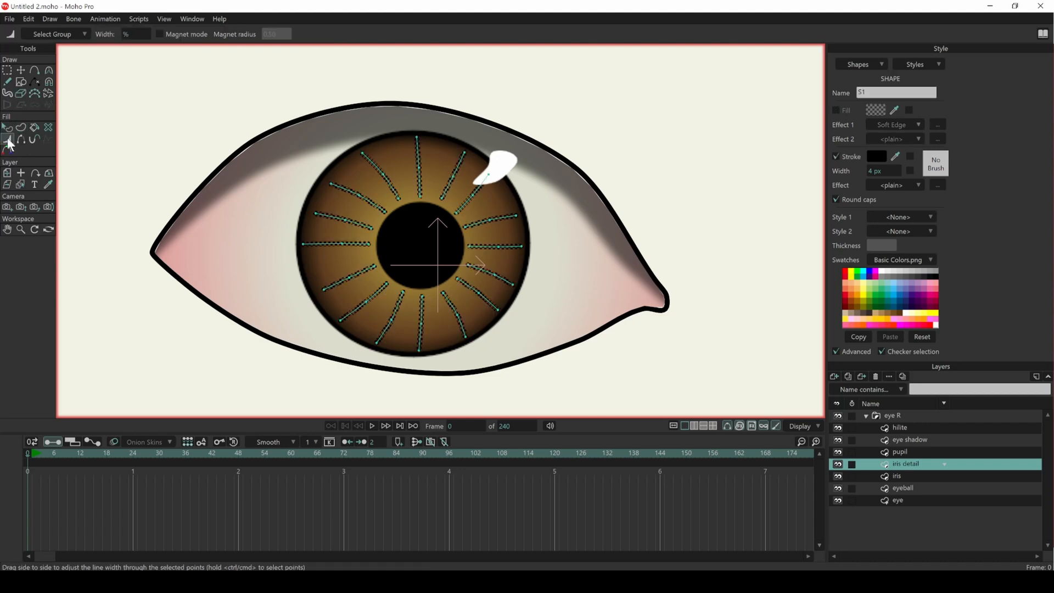
left_click(362, 154)
left_click(317, 183)
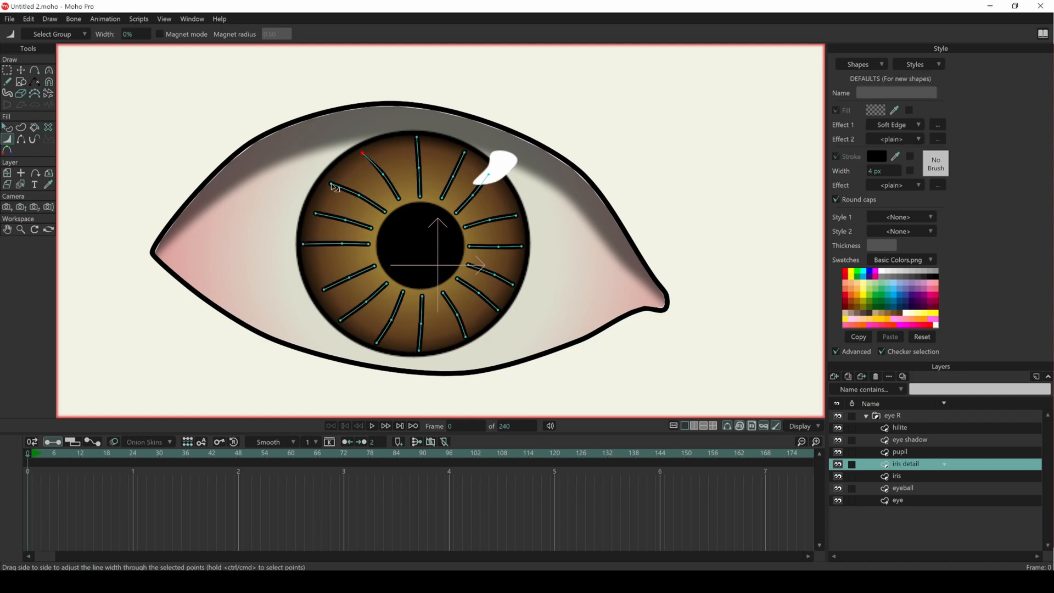
left_click(316, 214)
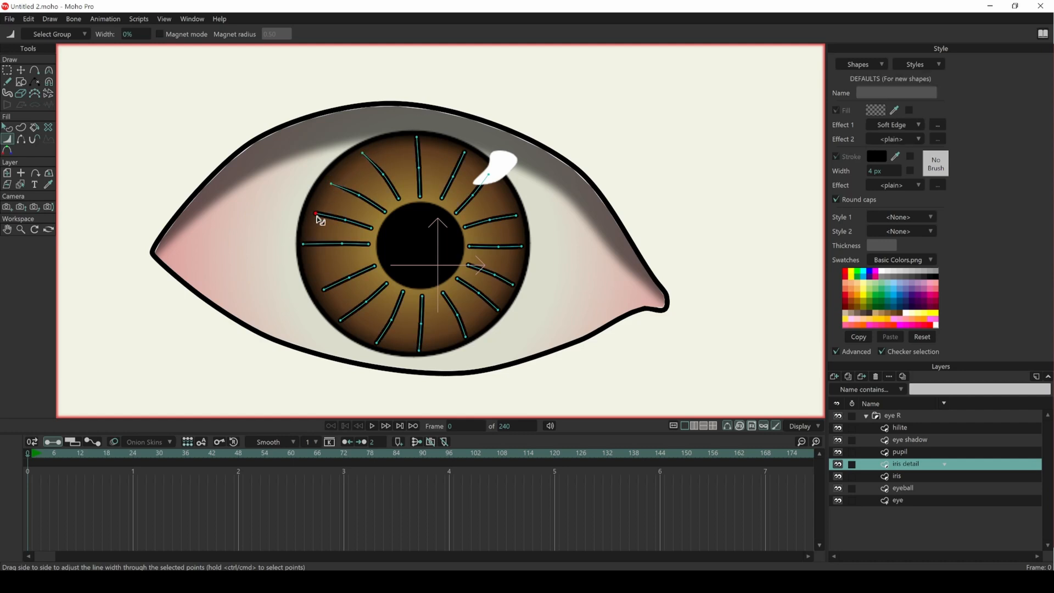
left_click(303, 244)
left_click_drag(303, 244, 214, 335)
left_click_drag(324, 290, 261, 319)
left_click_drag(340, 321, 259, 337)
left_click_drag(376, 344, 310, 357)
left_click_drag(419, 350, 339, 380)
left_click_drag(465, 337, 440, 348)
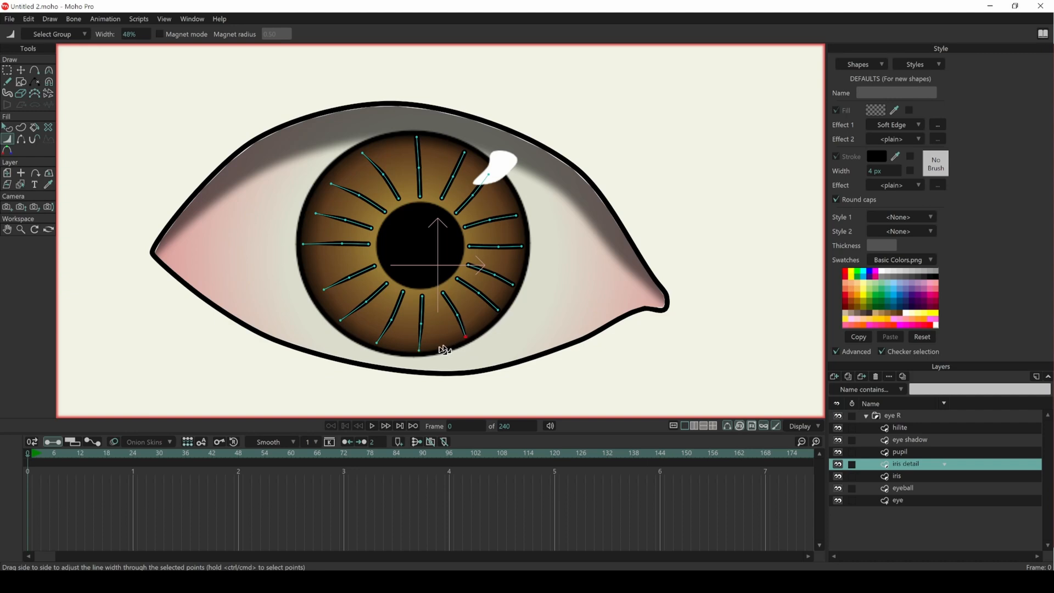
left_click_drag(499, 310, 507, 257)
left_click_drag(516, 216, 503, 223)
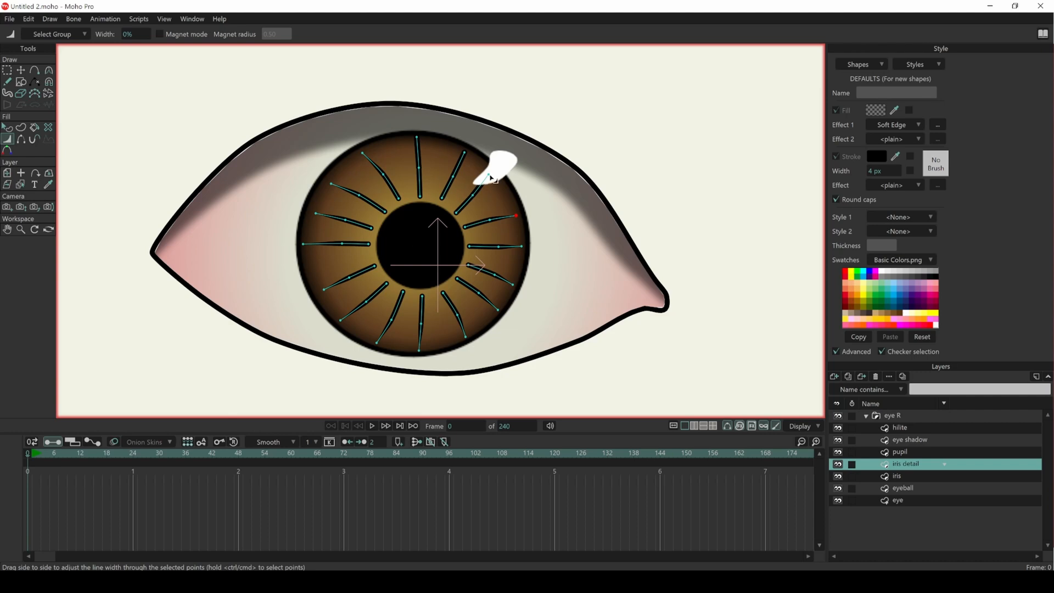
left_click_drag(464, 152, 446, 168)
left_click_drag(417, 137, 315, 180)
Reduce the line width at the inner ends of all the radial iris lines, nearest the pupil, to 0%.
left_click(420, 196)
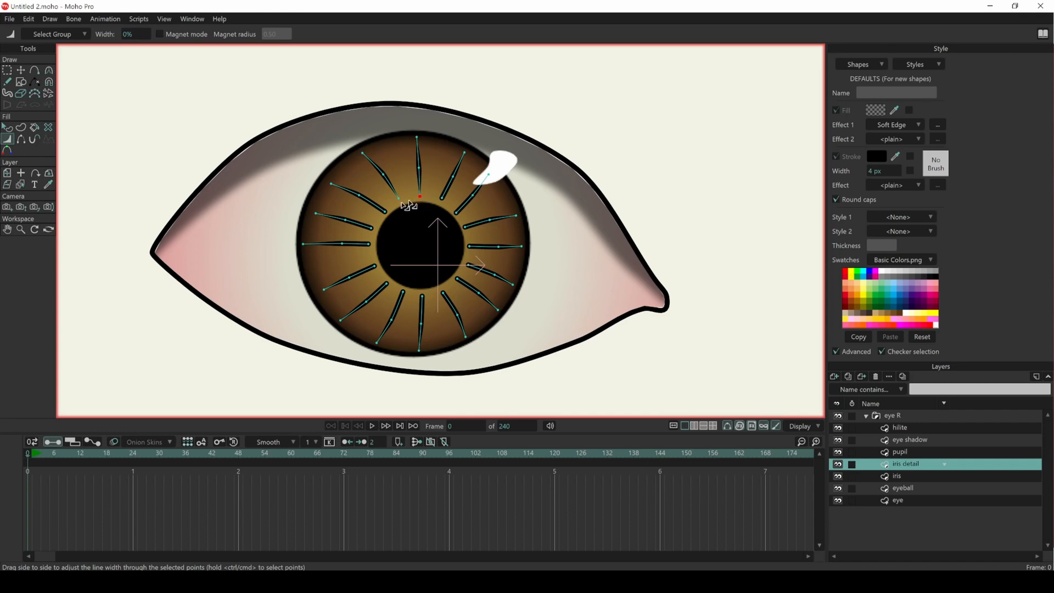
left_click(466, 227)
left_click(470, 247)
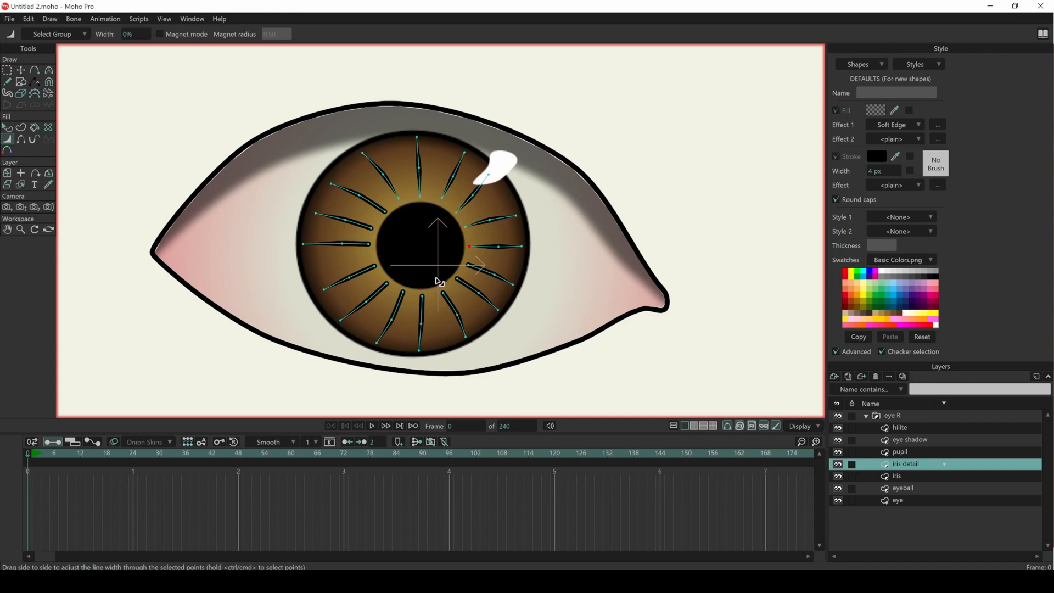
left_click(458, 280)
left_click(422, 297)
left_click_drag(404, 293, 317, 314)
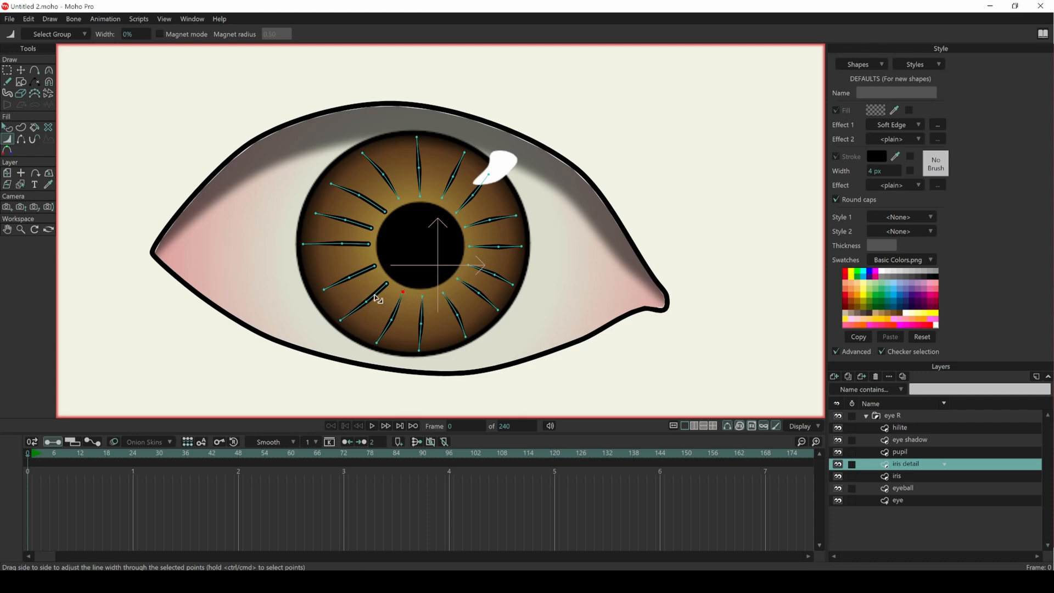
left_click_drag(375, 267, 288, 282)
left_click_drag(370, 245, 317, 238)
left_click_drag(385, 211, 276, 240)
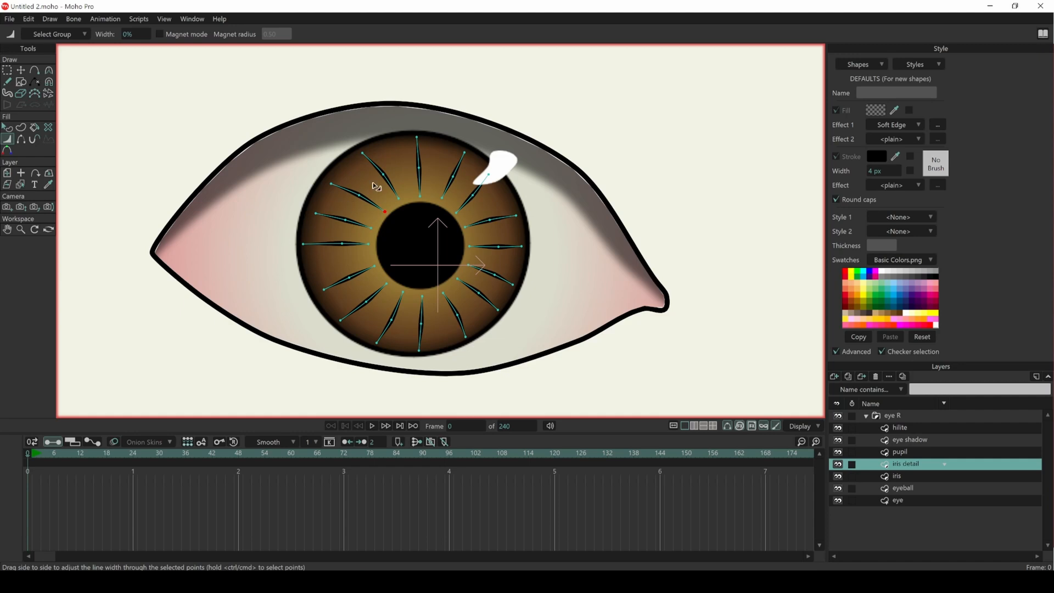
Thicken the middle points of the radial iris lines to a line width of about 210%.
left_click_drag(384, 175, 484, 308)
mouse_move(421, 325)
left_mouse_down()
mouse_move(448, 326)
mouse_move(426, 321)
left_mouse_up()
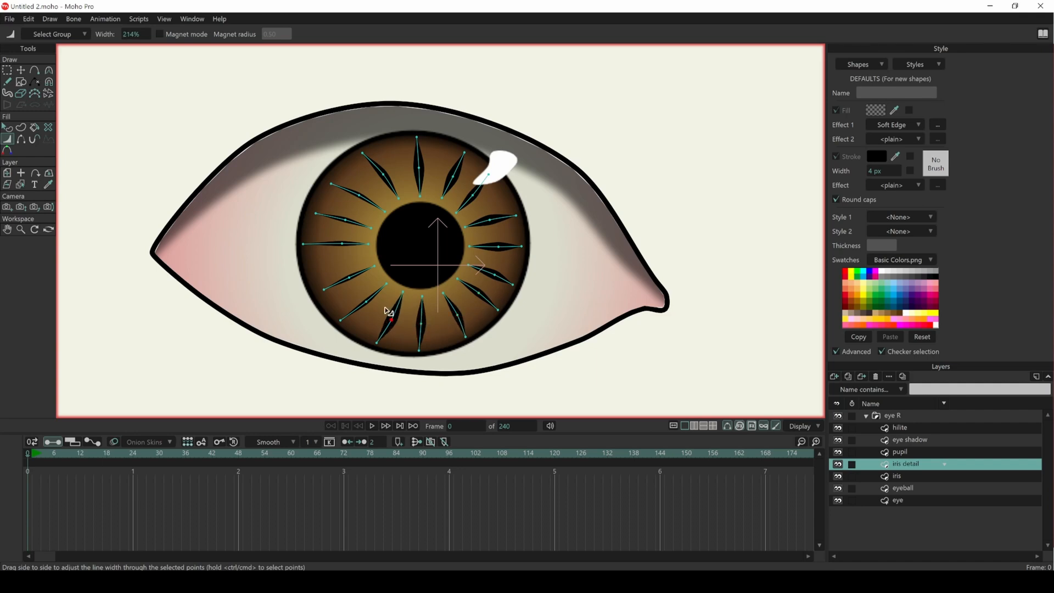
mouse_move(368, 303)
left_mouse_down()
mouse_move(393, 310)
mouse_move(381, 290)
left_mouse_up()
left_click_drag(348, 248, 379, 268)
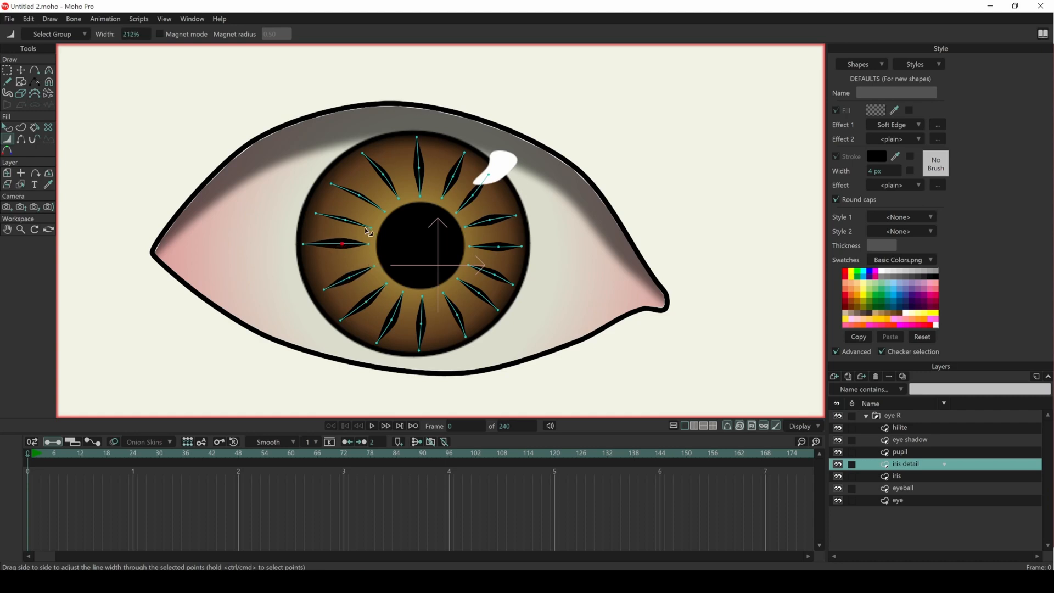
left_click_drag(351, 224, 399, 176)
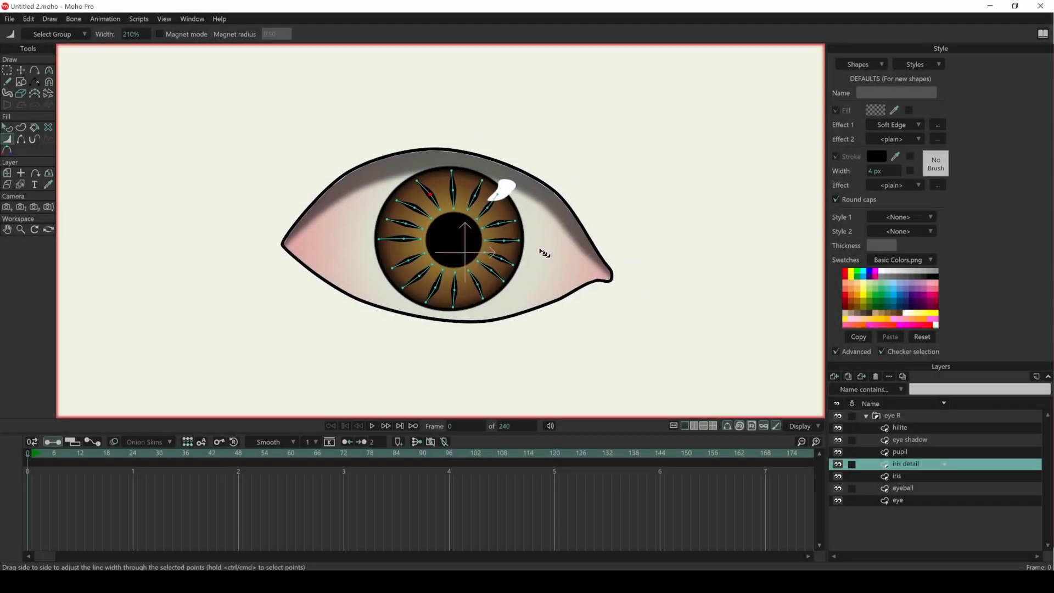
Add a new vector layer below the eye layer inside the eye R group and name it eyelash.
left_click_drag(541, 250, 520, 234)
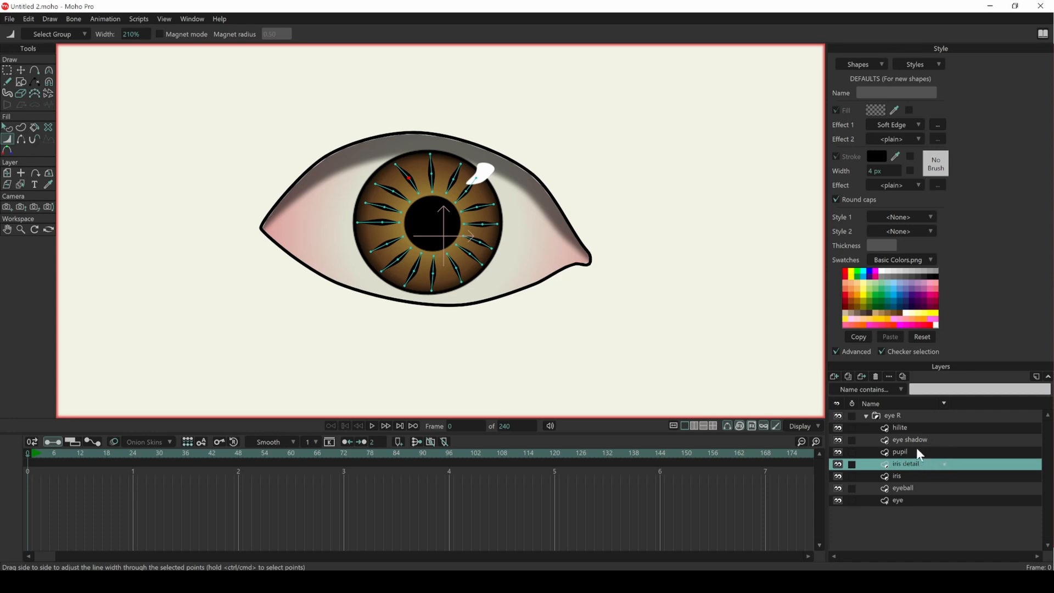
left_click(921, 500)
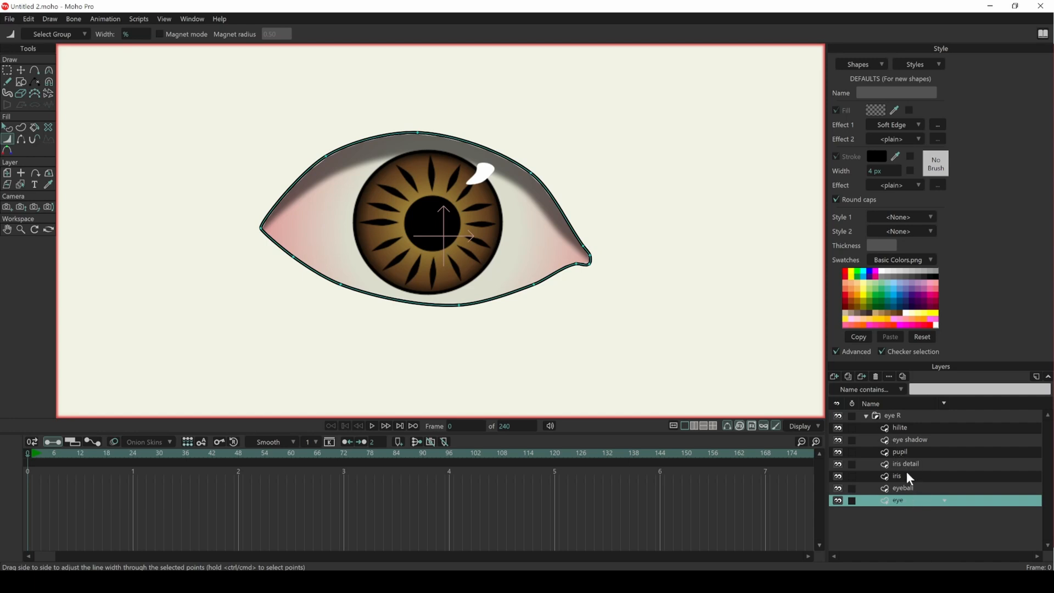
left_click(835, 376)
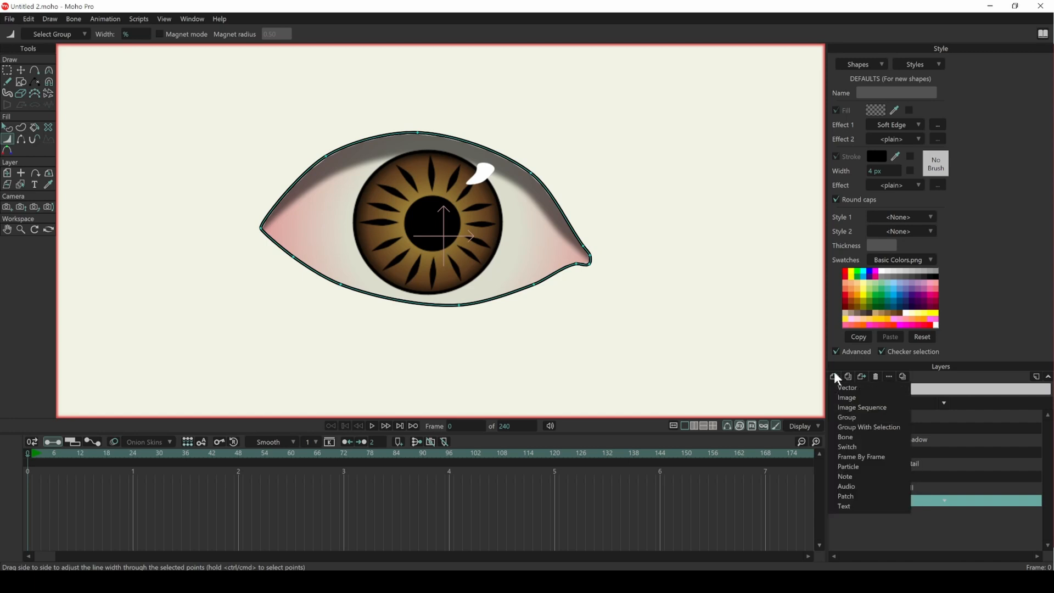
left_click(841, 384)
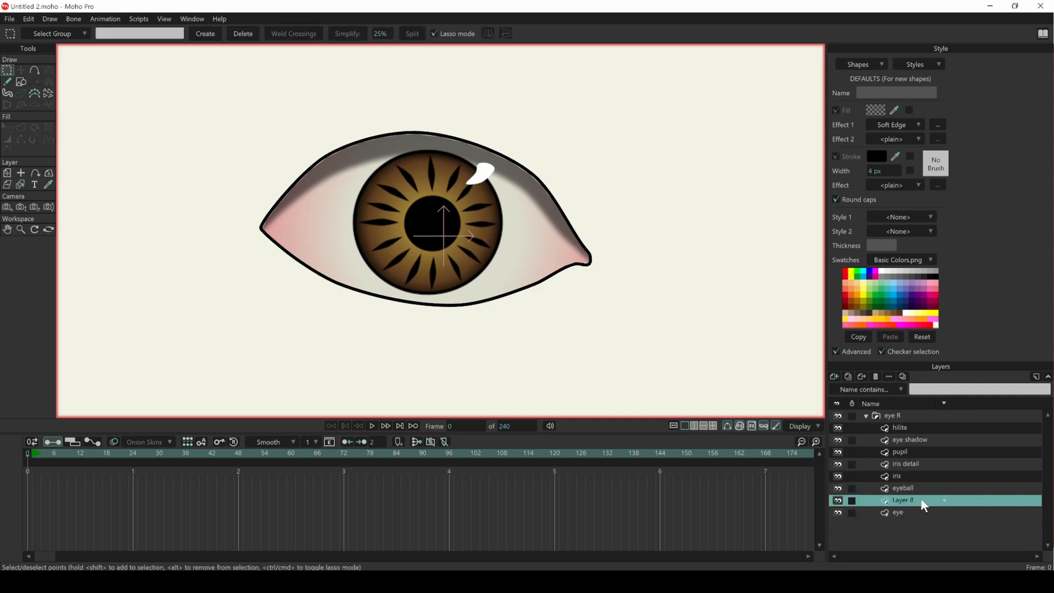
left_click_drag(921, 501, 919, 518)
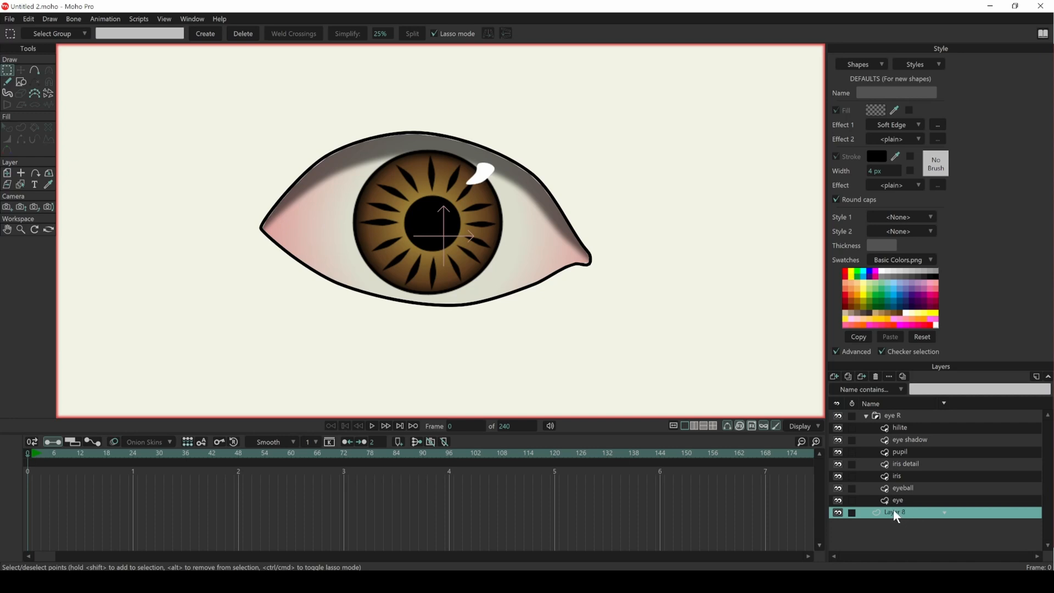
left_click_drag(894, 509, 930, 514)
double_click(908, 513)
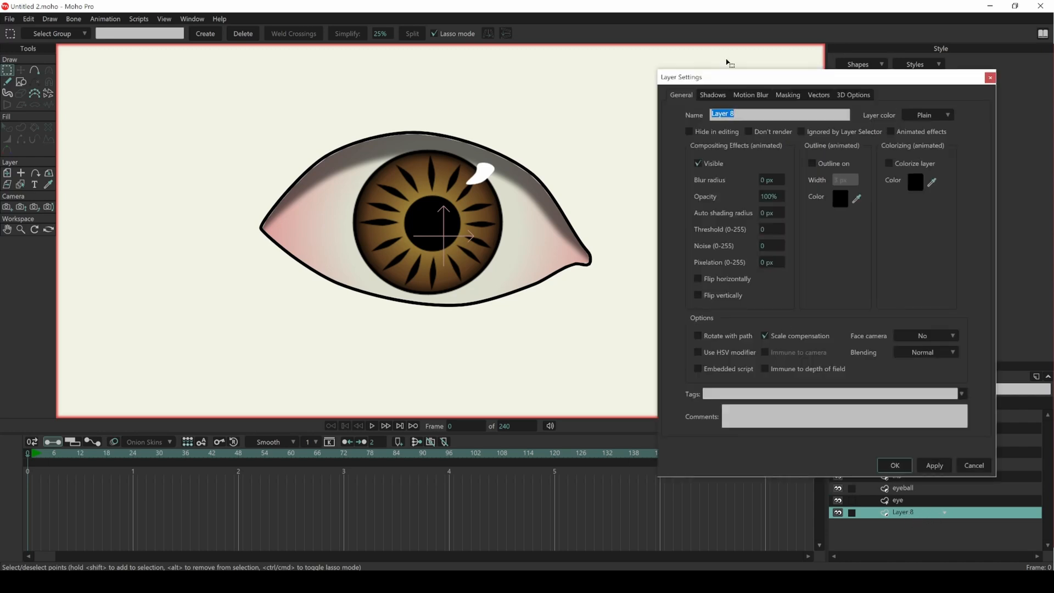
type("eyelash")
left_click(895, 465)
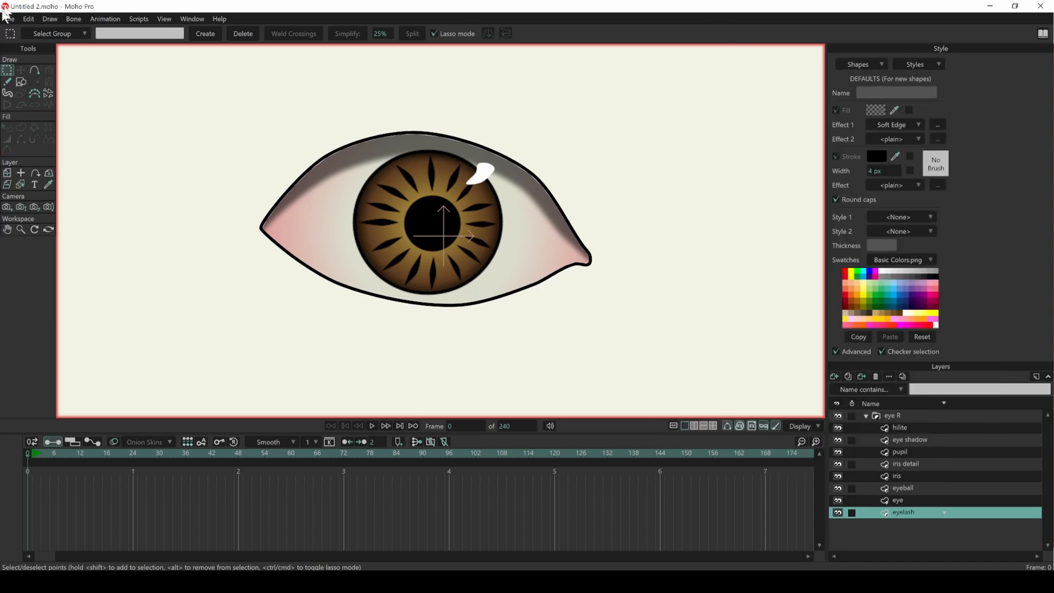
Draw six short curved eyelashes at the eye's left corner with Add Point, three along the upper lid and three along the lower lid.
left_click(35, 70)
scroll(399, 167, "up", 2)
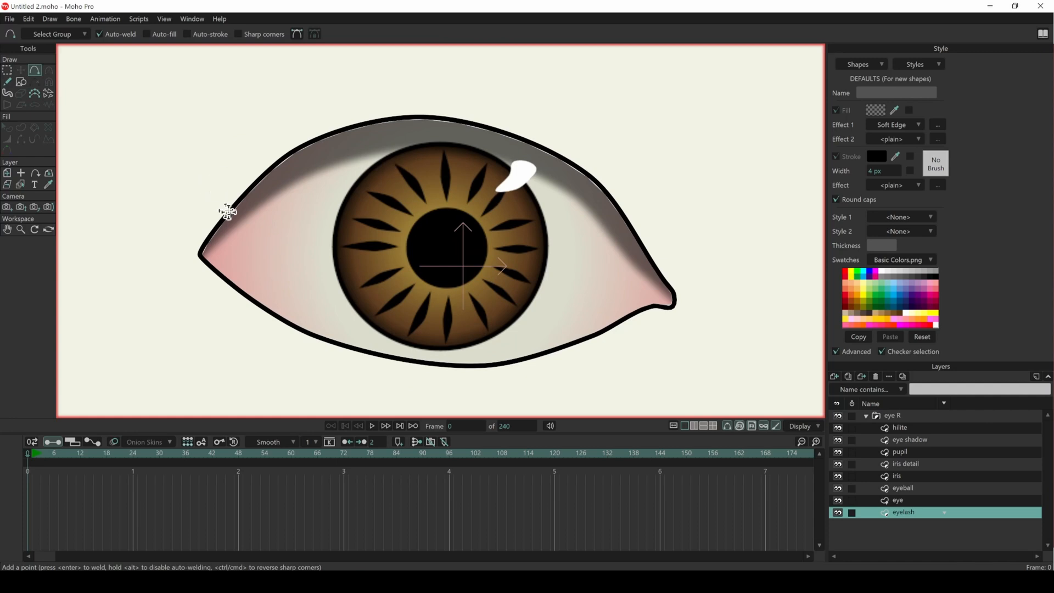
left_click_drag(227, 212, 191, 180)
left_click_drag(262, 175, 269, 130)
left_click_drag(238, 288, 213, 303)
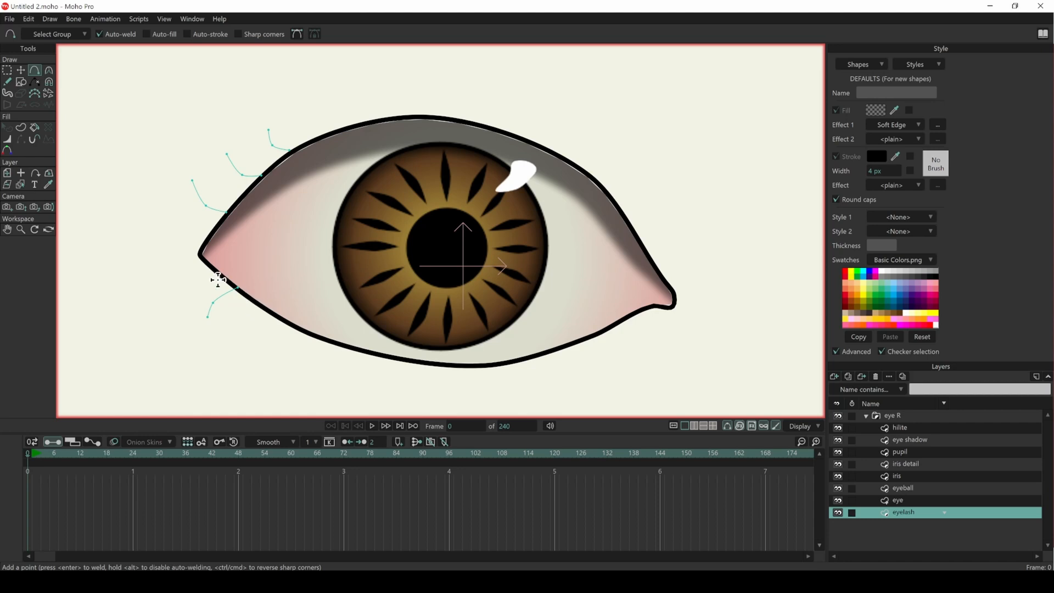
left_click_drag(207, 261, 182, 286)
left_click_drag(268, 311, 250, 339)
Reposition the eyelash points to lengthen and reshape the upper and lower lashes.
left_click(20, 71)
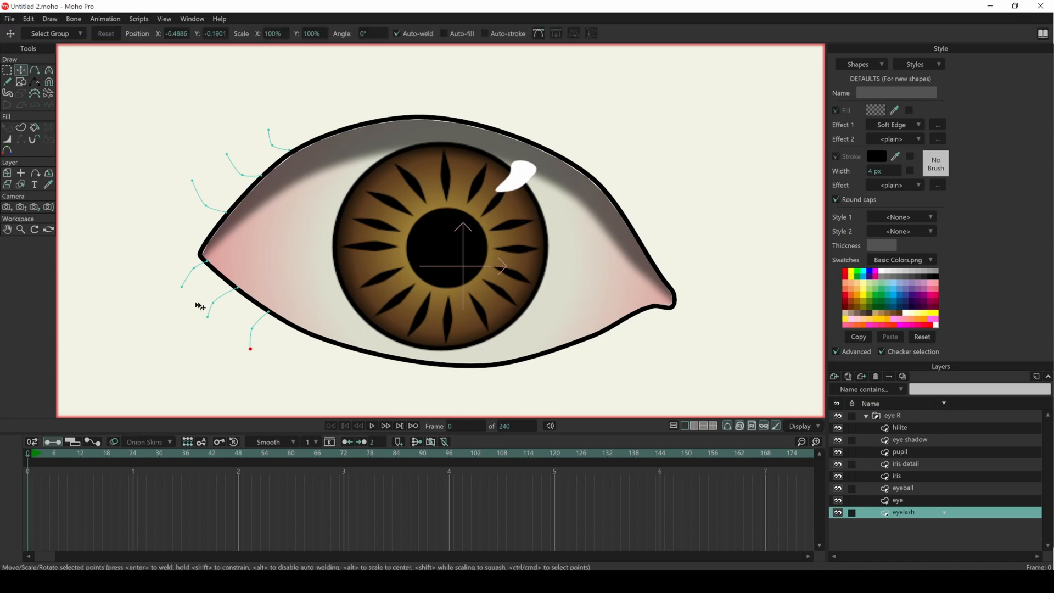
left_click_drag(182, 287, 194, 330)
left_click_drag(255, 357, 251, 321)
left_click_drag(193, 179, 186, 159)
left_click_drag(203, 199, 228, 136)
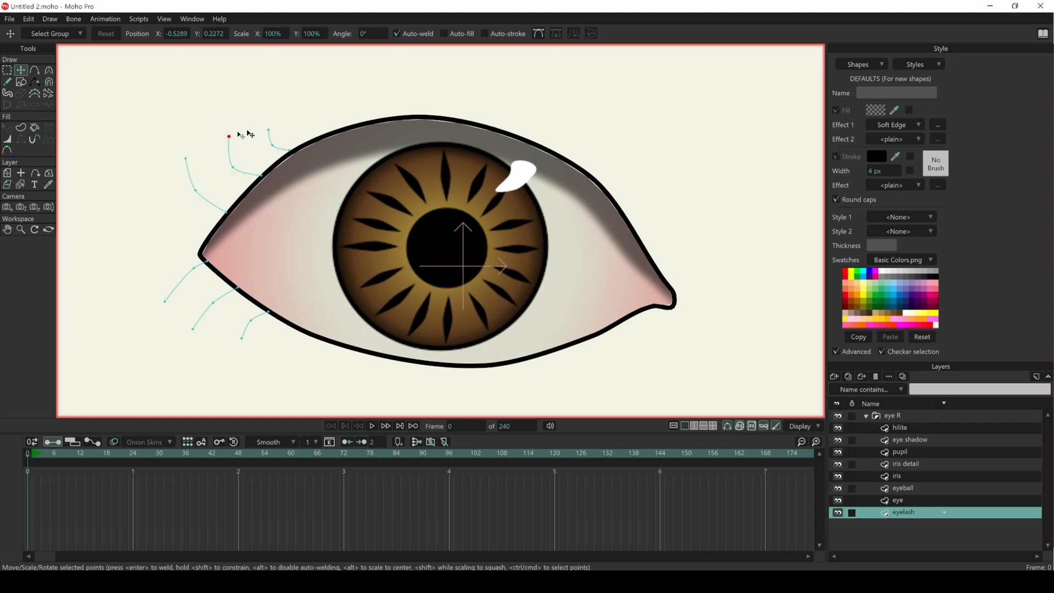
left_click(268, 132)
Select all six eyelash curves together and create a stroke-only shape from them.
left_click(21, 127)
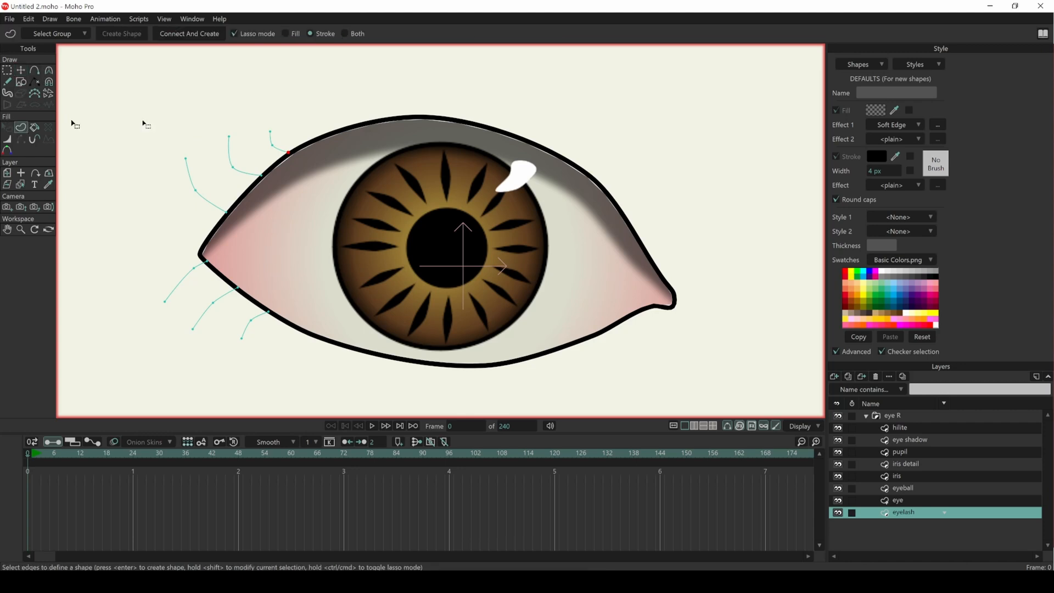
left_click(280, 151)
left_click(242, 173, "shift")
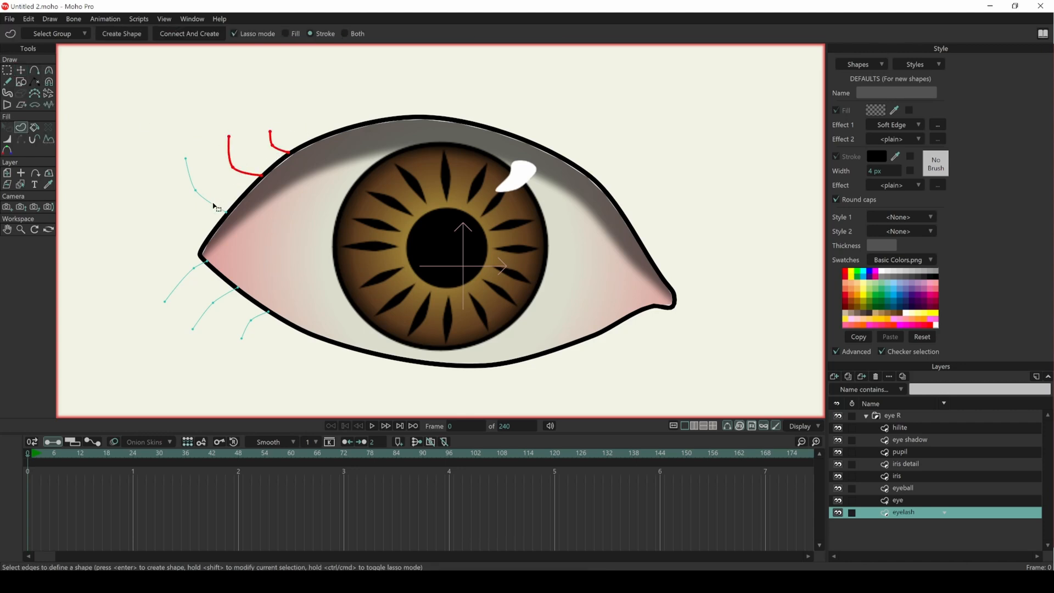
left_click(214, 208, "shift")
left_click(186, 278, "shift")
left_click(226, 298, "shift")
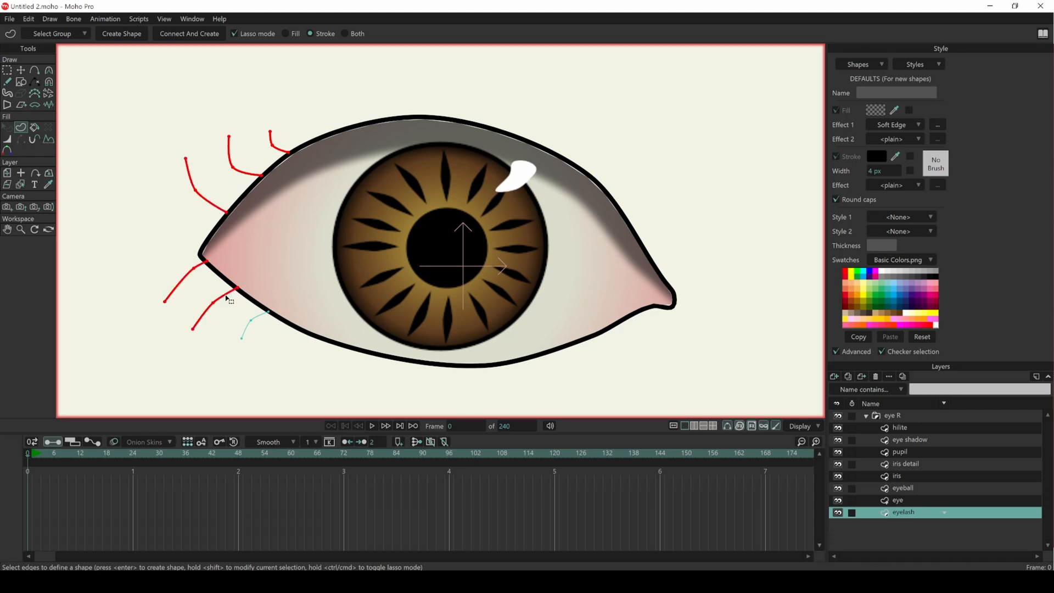
left_click(258, 319, "shift")
left_click(131, 35)
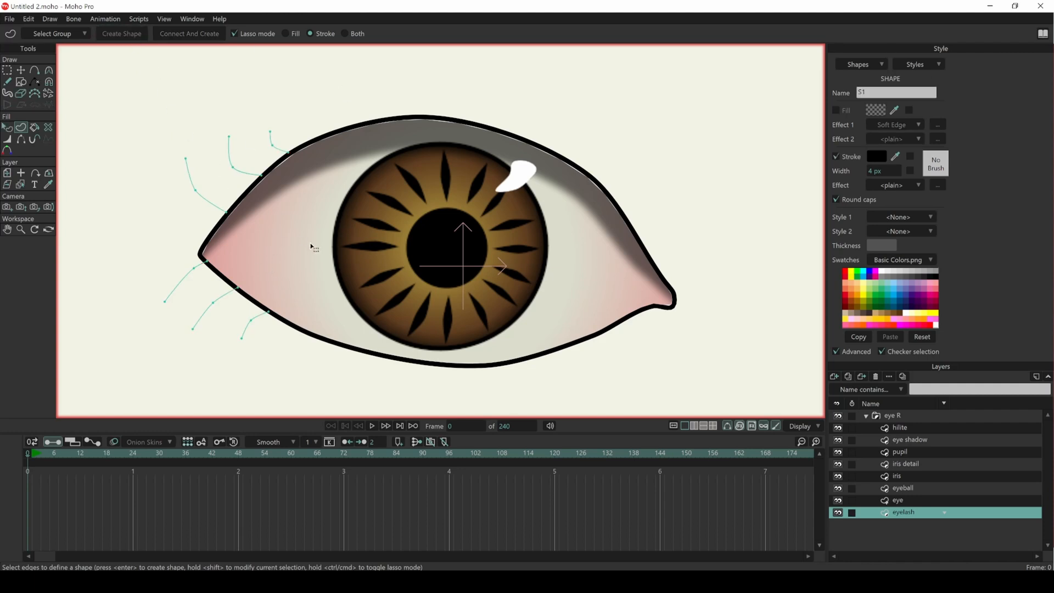
Set the eyelash layer's masking to Don't mask this layer.
double_click(926, 512)
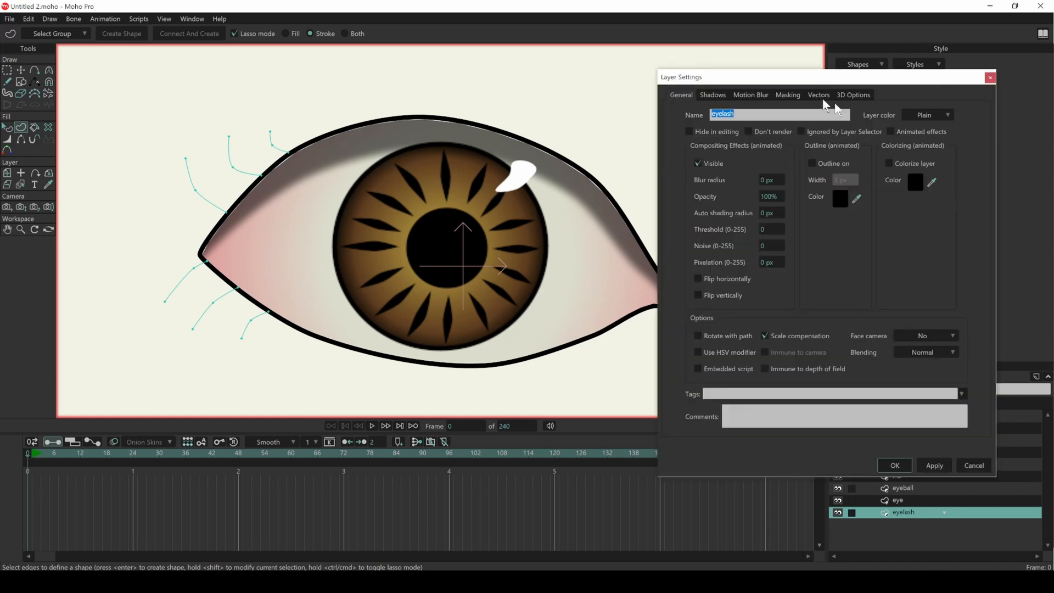
left_click(788, 95)
left_click(781, 148)
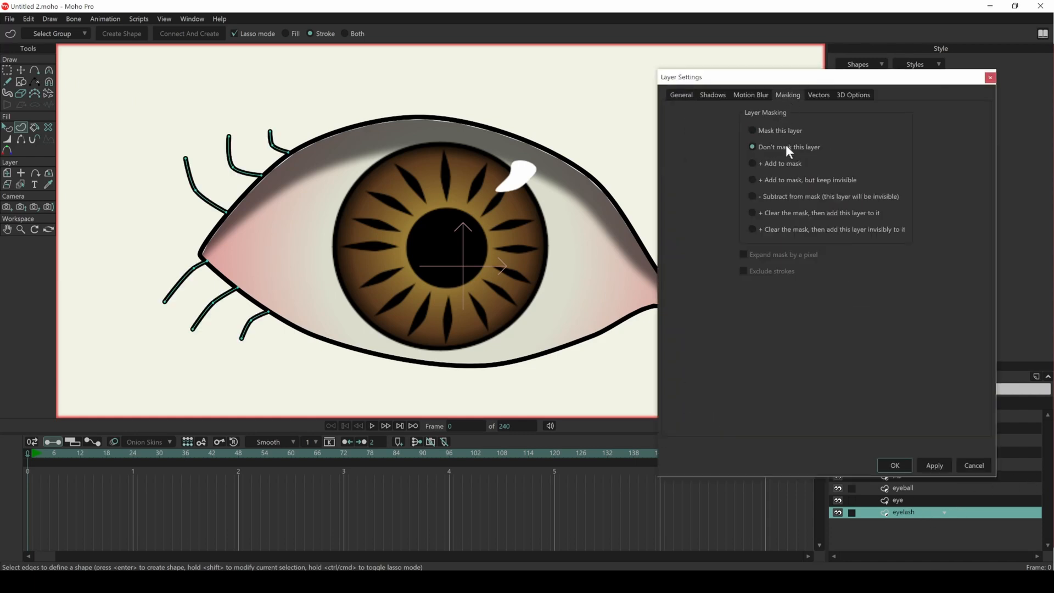
left_click(896, 466)
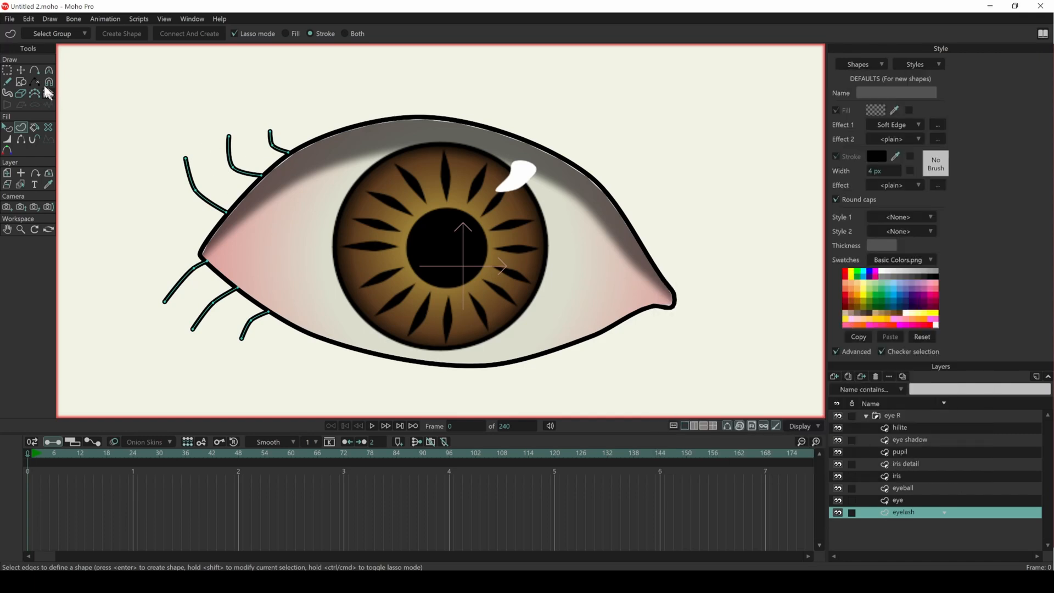
Thicken the eyelash bases where they meet the eye outline to a line width of about 234%.
left_click(7, 141)
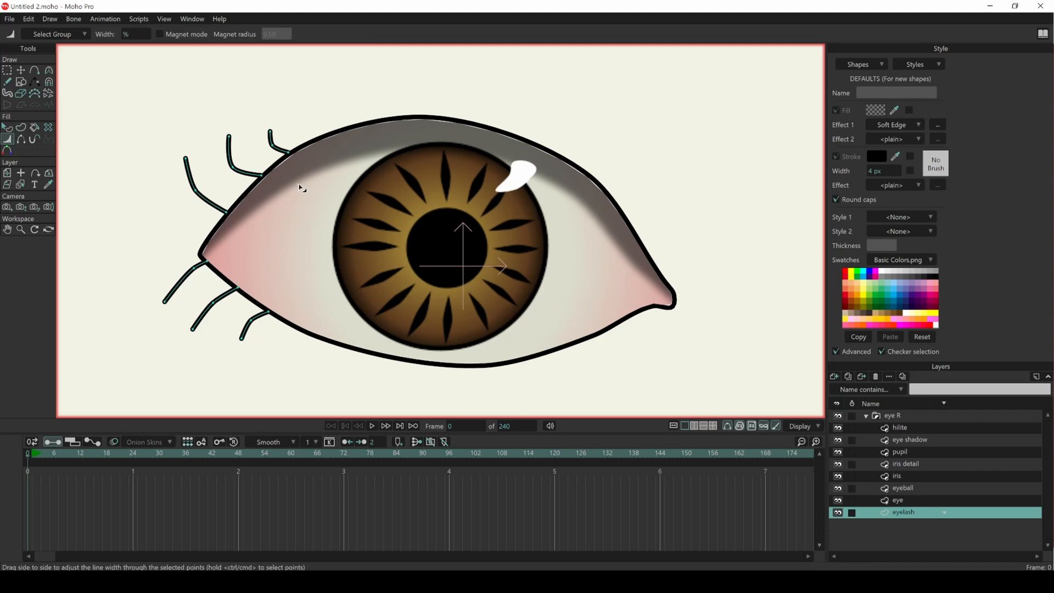
left_click_drag(261, 179, 332, 138)
left_click_drag(230, 208, 269, 192)
left_click_drag(210, 265, 309, 316)
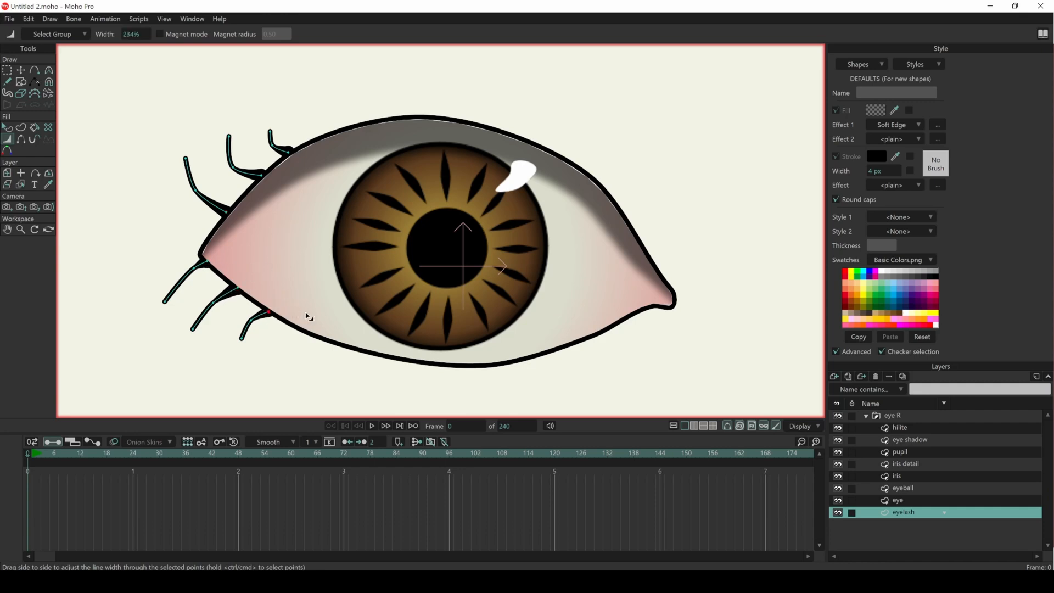
Taper the outer tips of all six eyelashes to a line width of 0%.
left_click(185, 159)
left_click_drag(231, 138, 202, 147)
left_click_drag(270, 133, 266, 138)
left_click_drag(173, 303, 110, 321)
left_click_drag(194, 331, 133, 353)
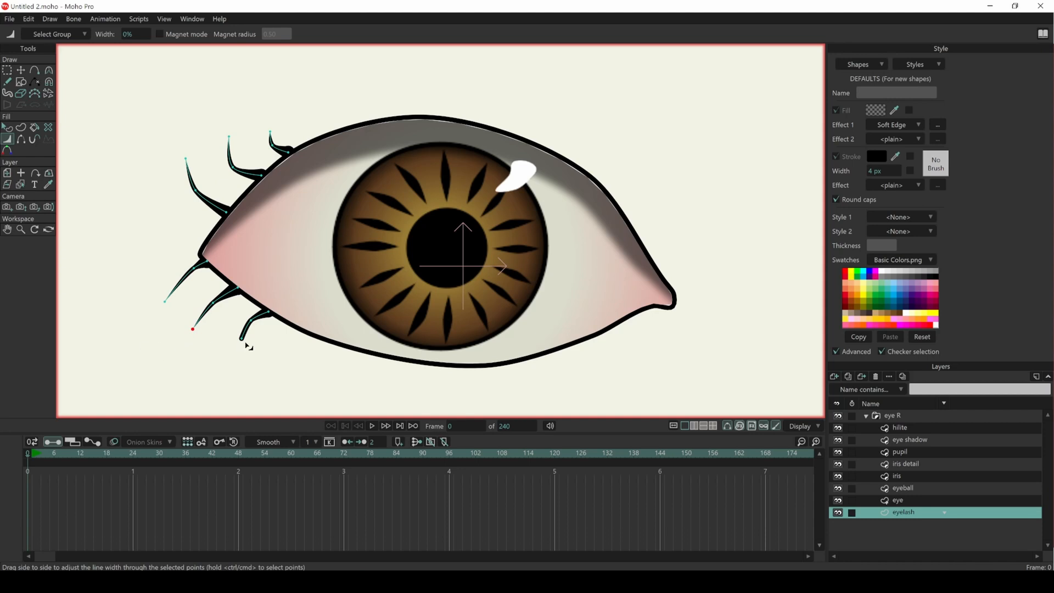
left_click_drag(245, 342, 171, 357)
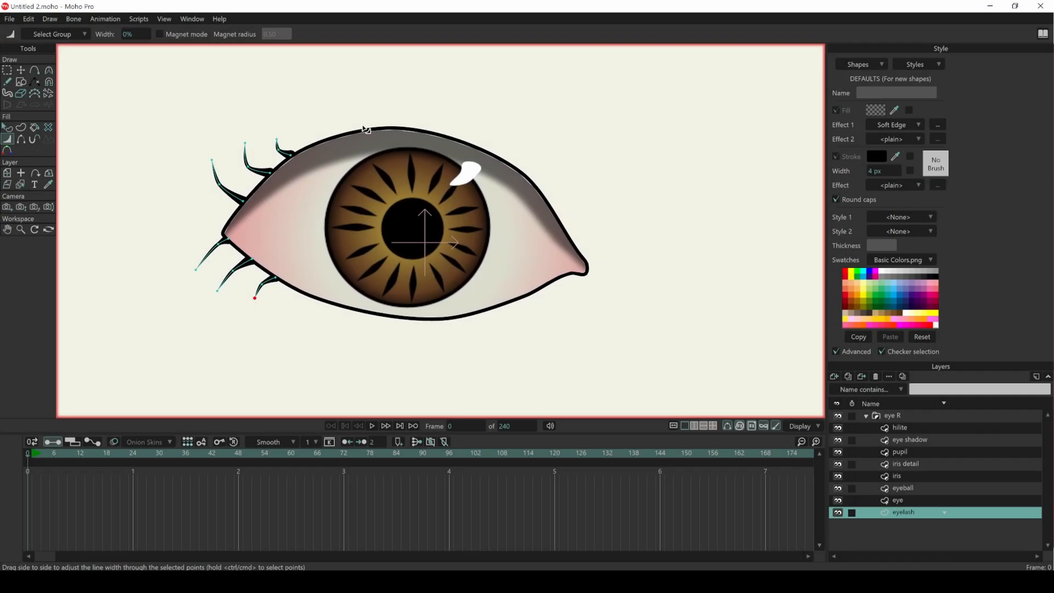
scroll(526, 221, "down", 1)
left_click_drag(517, 218, 511, 241)
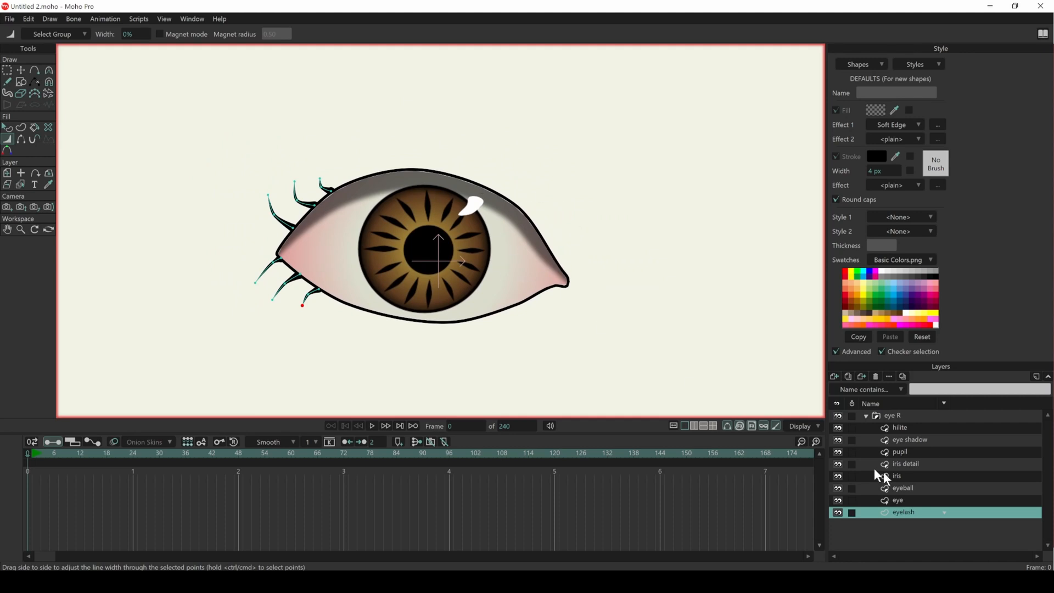
Add a new vector layer directly above the eye R group, outside of it.
left_click(911, 417)
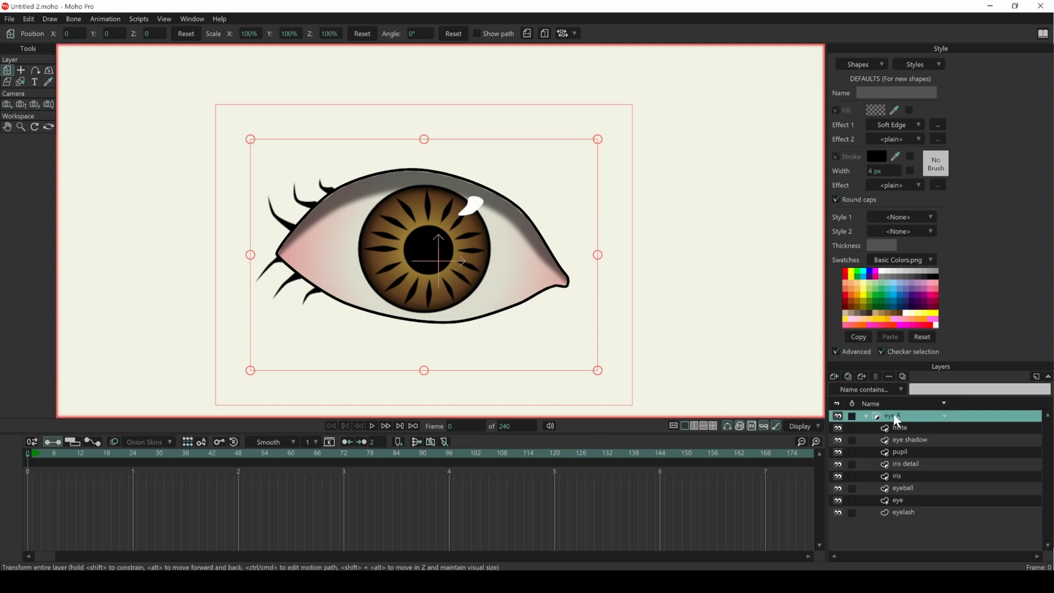
left_click(834, 375)
left_click(846, 388)
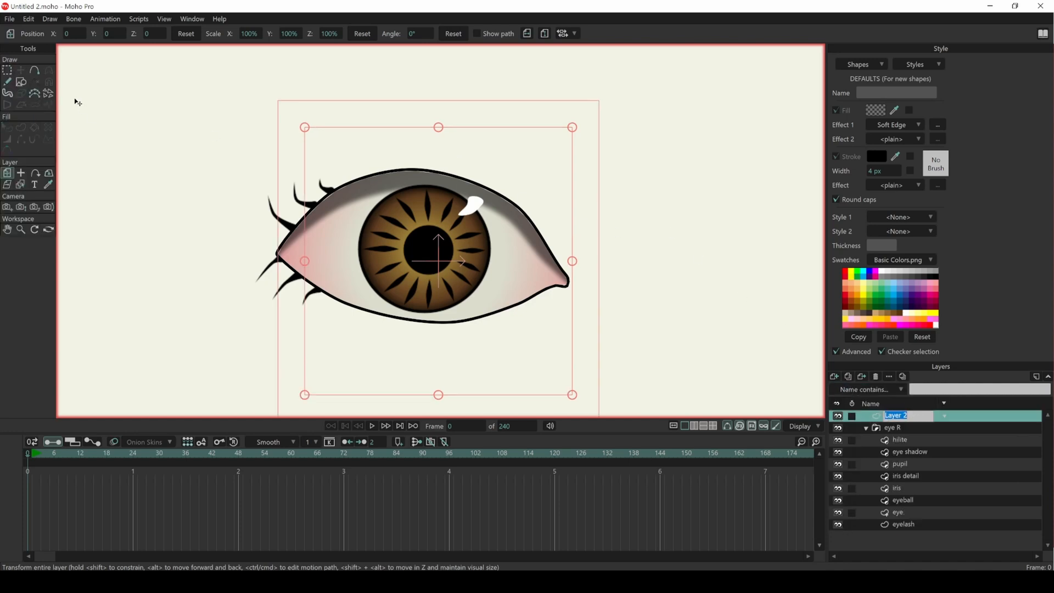
Draw an open curve arching over the upper eyelid and a second open curve following below the lower eyelid.
left_click(36, 70)
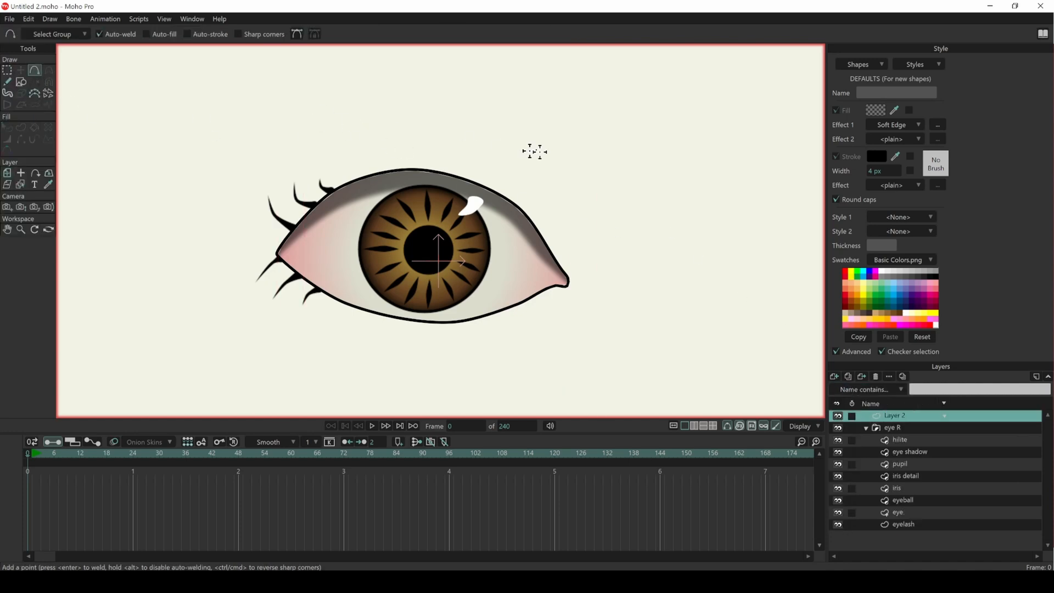
left_click_drag(245, 187, 339, 145)
mouse_move(339, 145)
left_mouse_down()
mouse_move(477, 142)
mouse_move(586, 195)
mouse_move(605, 271)
left_mouse_up()
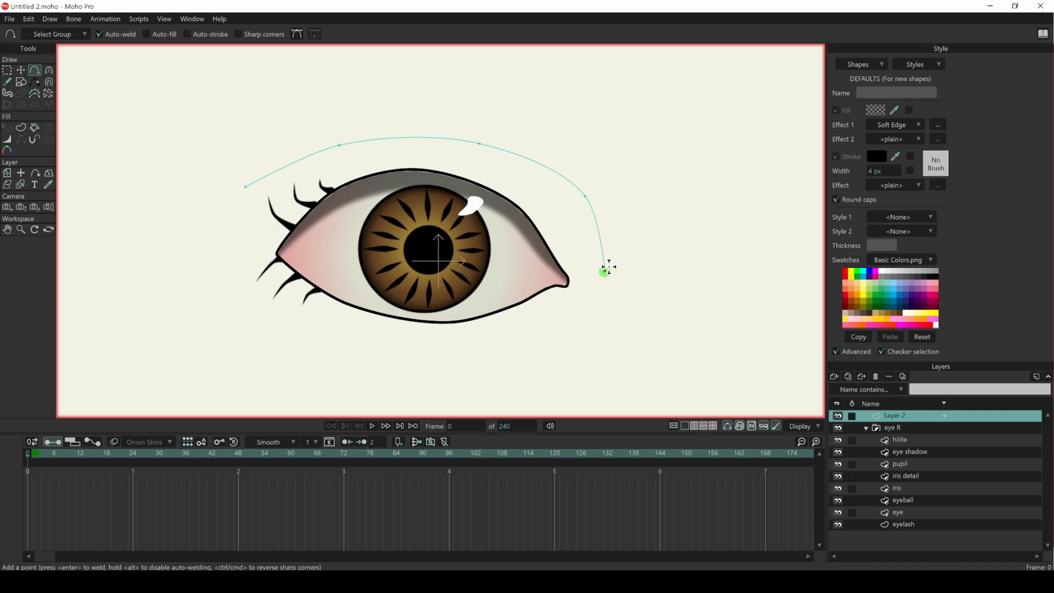
mouse_move(622, 306)
left_mouse_down()
mouse_move(623, 232)
mouse_move(487, 288)
mouse_move(353, 297)
mouse_move(308, 271)
mouse_move(274, 228)
left_mouse_up()
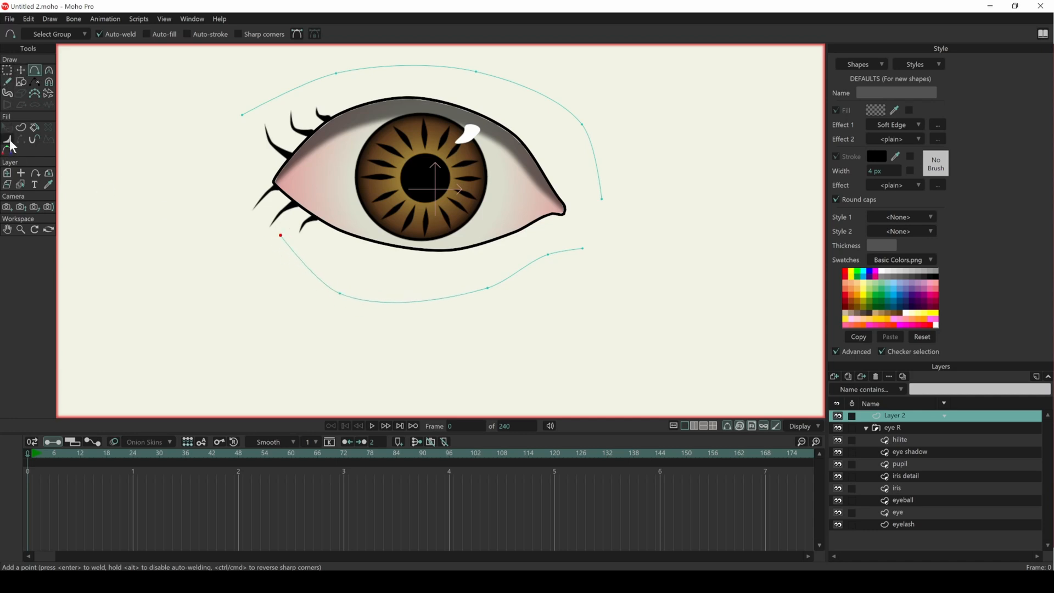
Select both the upper and lower curves and create a stroke-only shape from them.
left_click(21, 127)
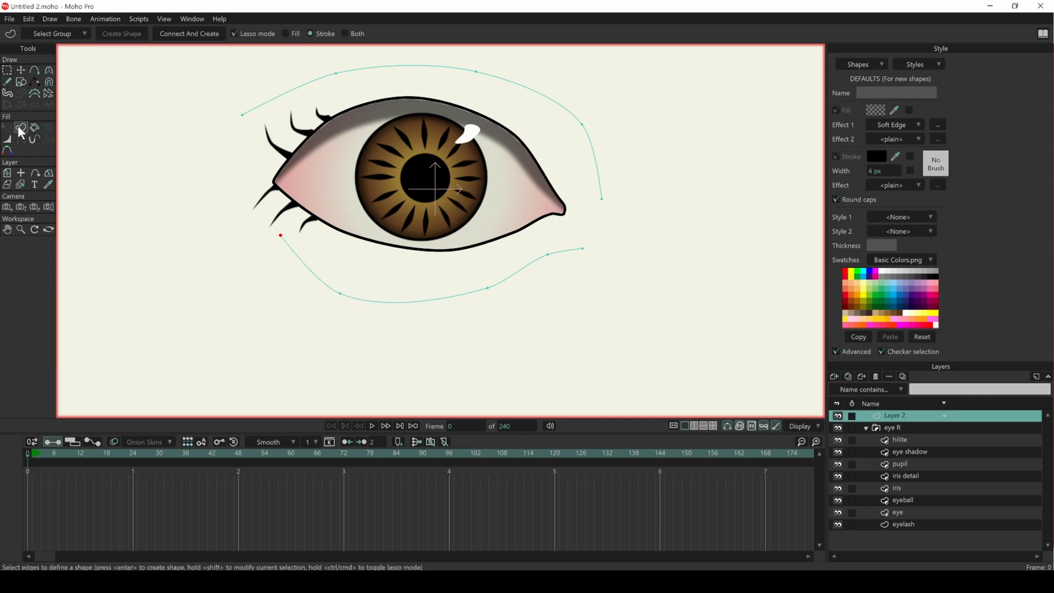
left_click(361, 76)
left_click(361, 71)
left_click(307, 268, "shift")
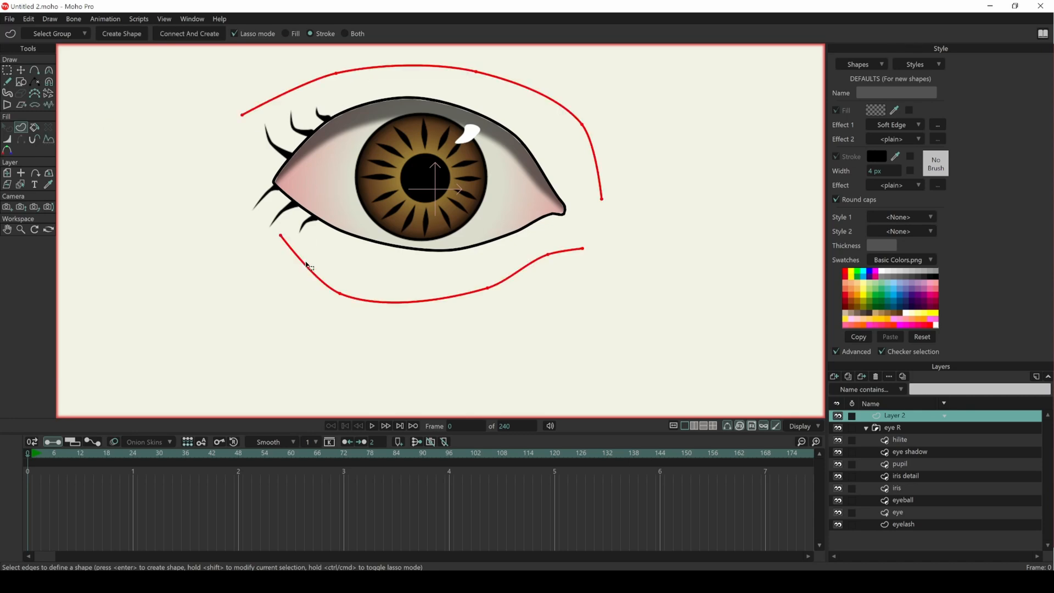
left_click(135, 35)
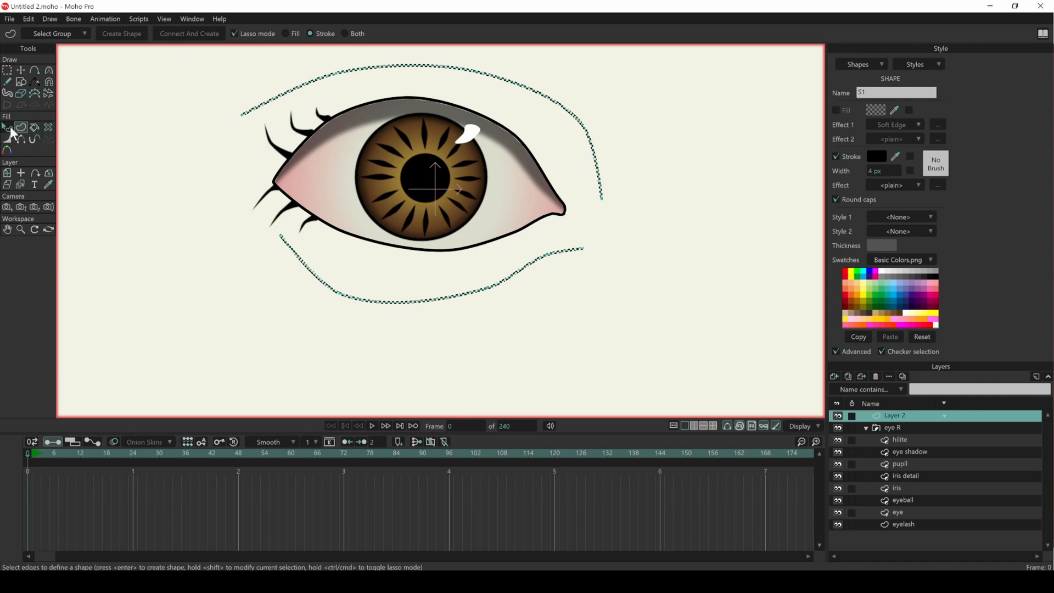
Change the stroke colour of the two eyelid crease curves to dark brown 4C341E.
left_click(8, 128)
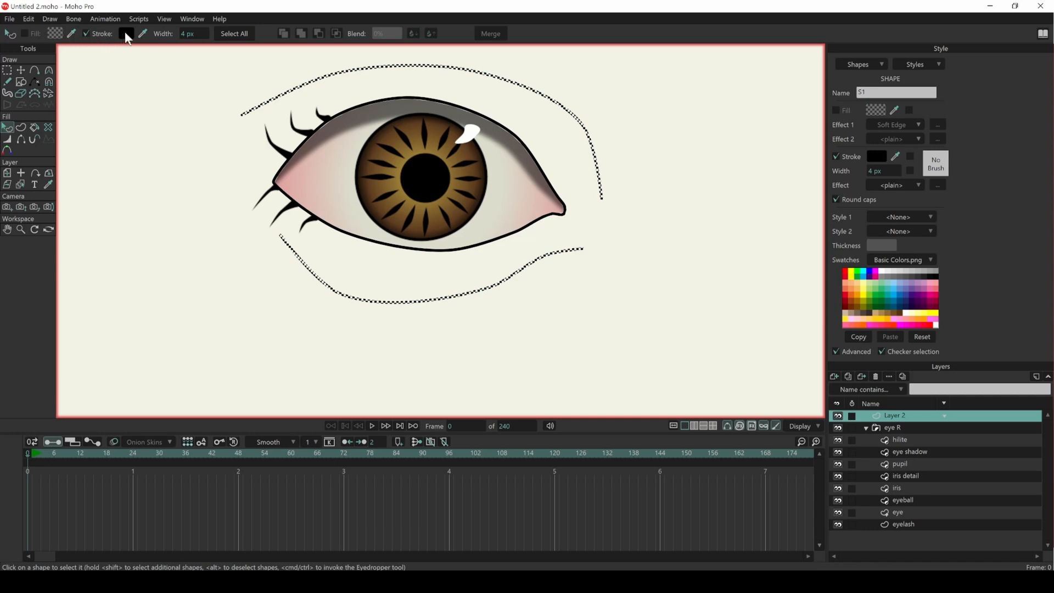
left_click(126, 33)
left_click_drag(905, 230, 905, 245)
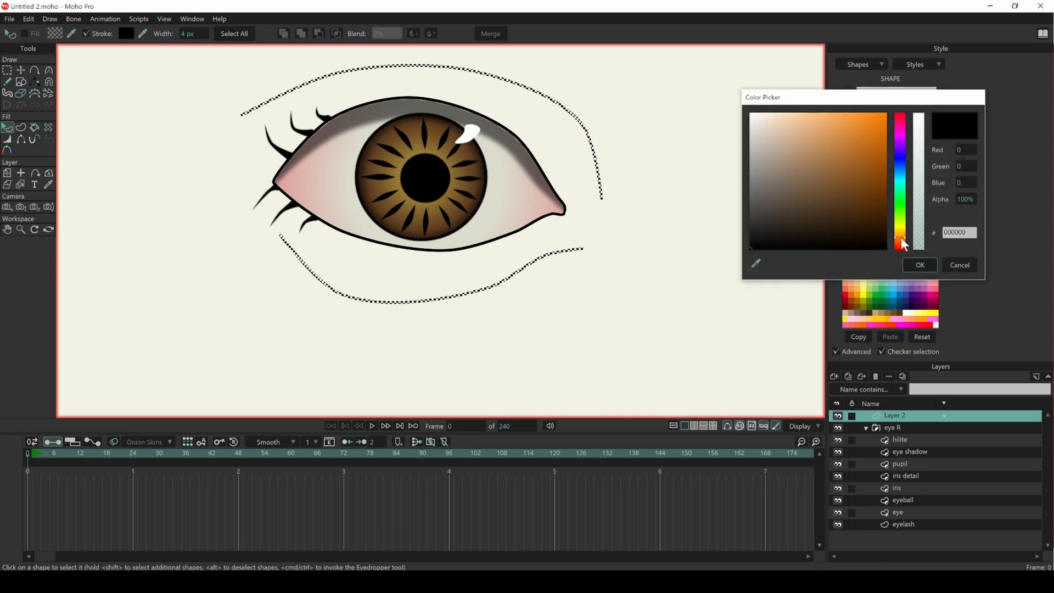
left_click(834, 208)
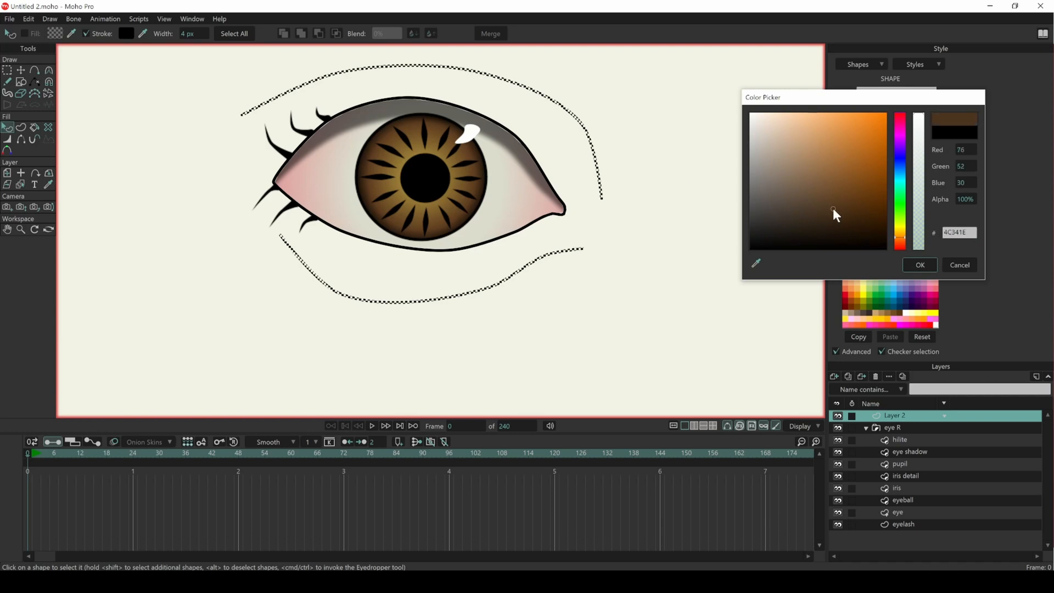
left_click(920, 265)
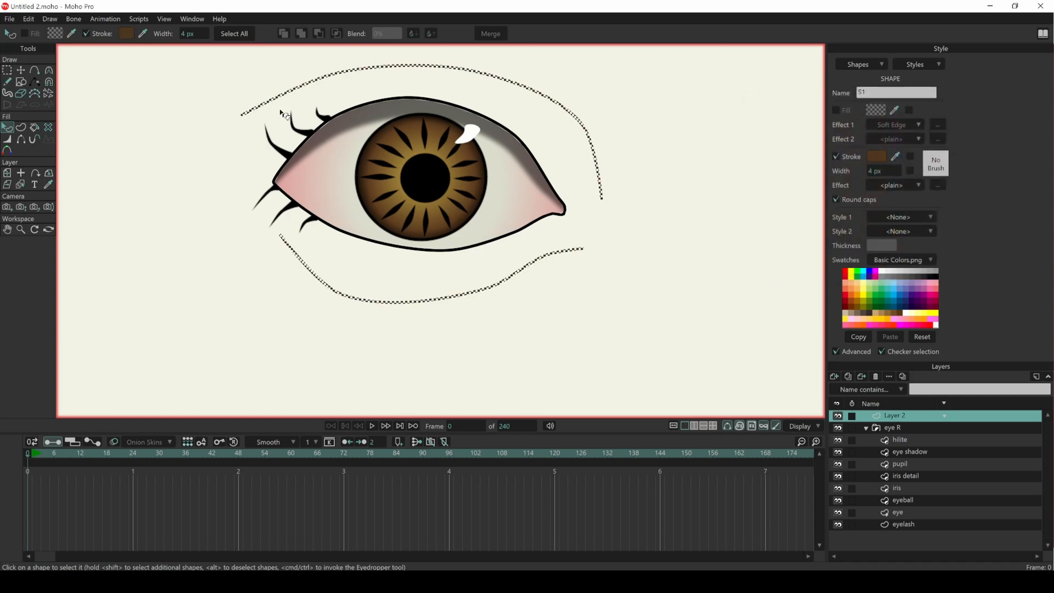
Thicken the upper crease's inner points, taper its ends to about 26% and 4%, and widen the lower crease's outer bend to about 410%.
left_click(7, 139)
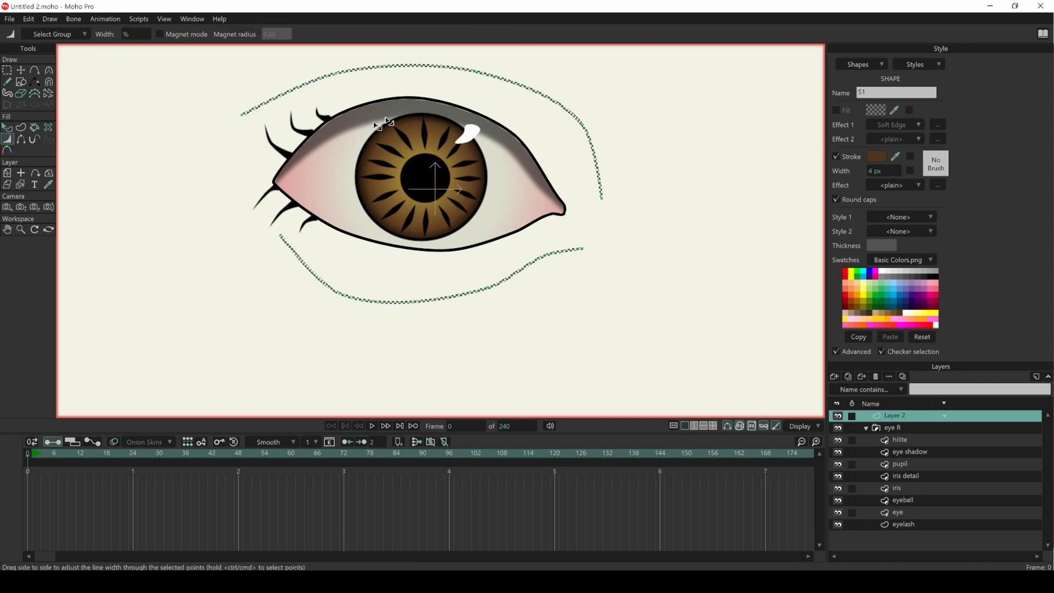
left_click_drag(479, 75, 571, 62)
left_click_drag(585, 127, 646, 119)
left_click_drag(604, 197, 585, 212)
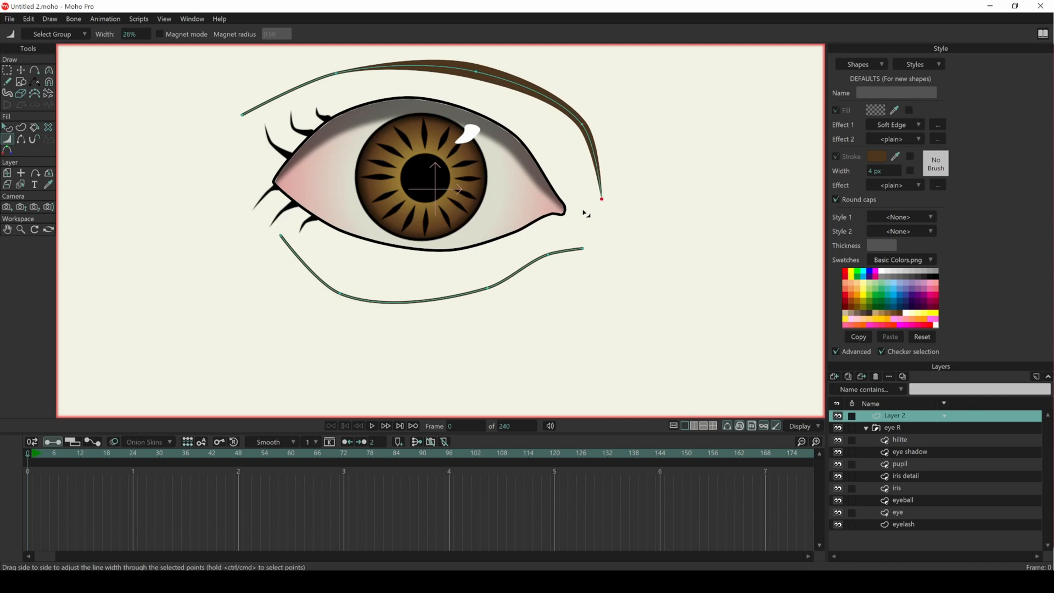
left_click_drag(337, 74, 214, 127)
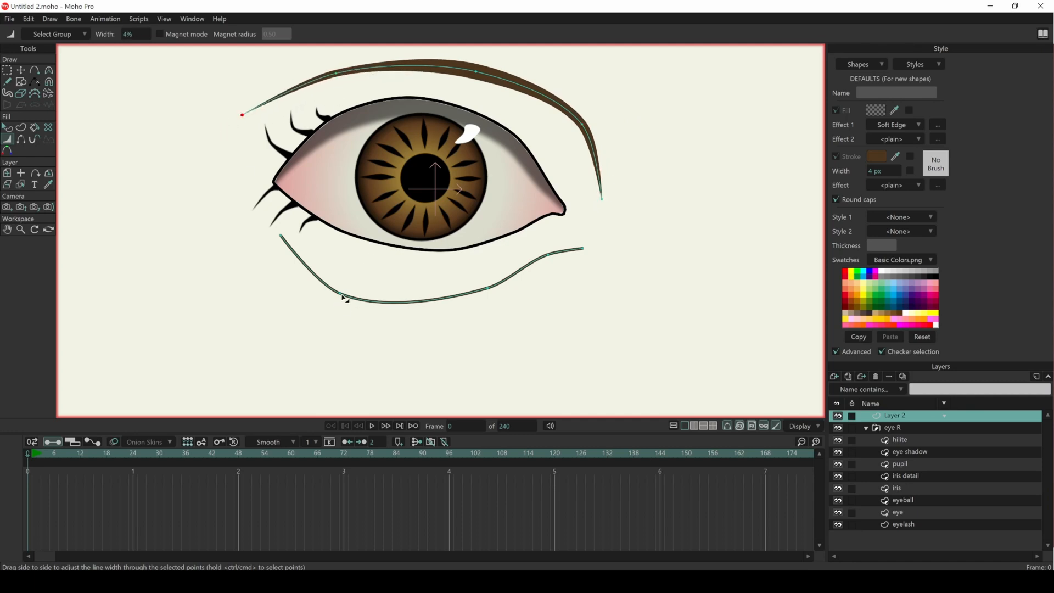
left_click_drag(342, 296, 430, 281)
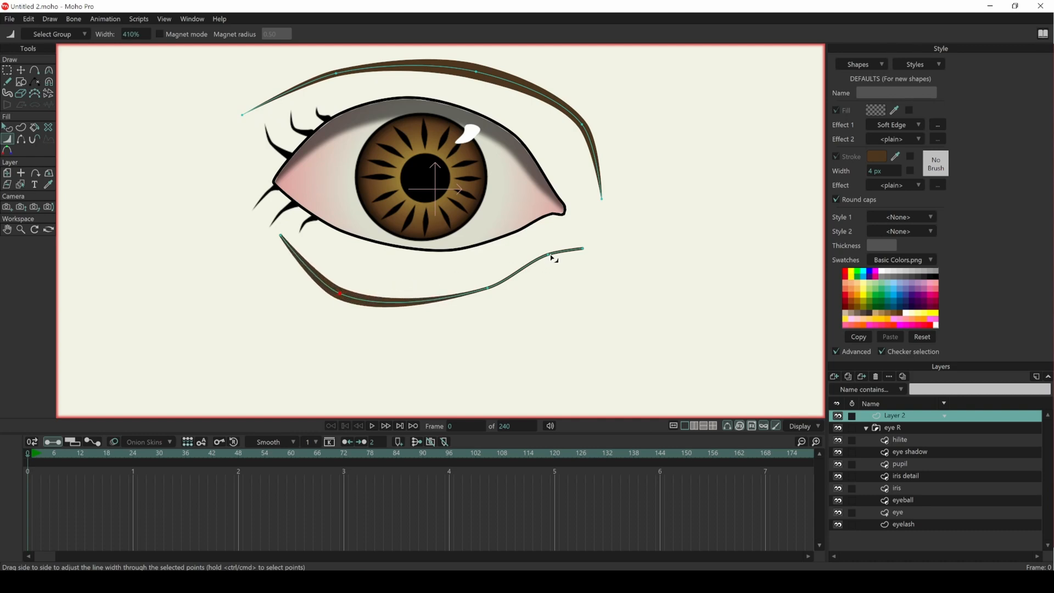
Adjust the line width at the points of the lower eye crease, tapering its lash-side end point to 0%.
mouse_move(551, 256)
left_mouse_down()
mouse_move(574, 254)
mouse_move(550, 256)
left_mouse_up()
left_click_drag(281, 236, 233, 220)
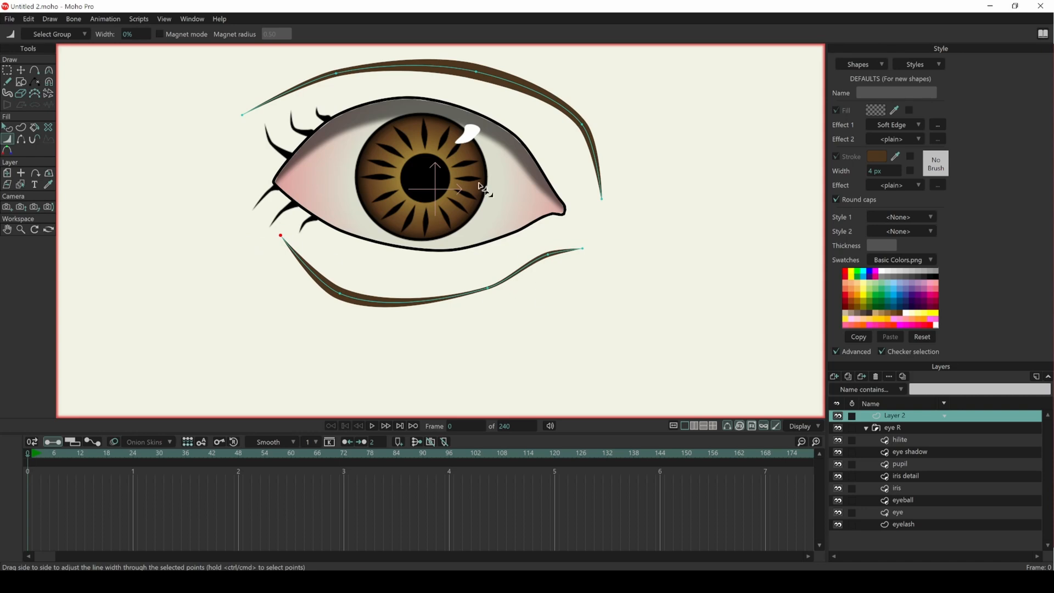
left_click_drag(497, 299, 460, 337)
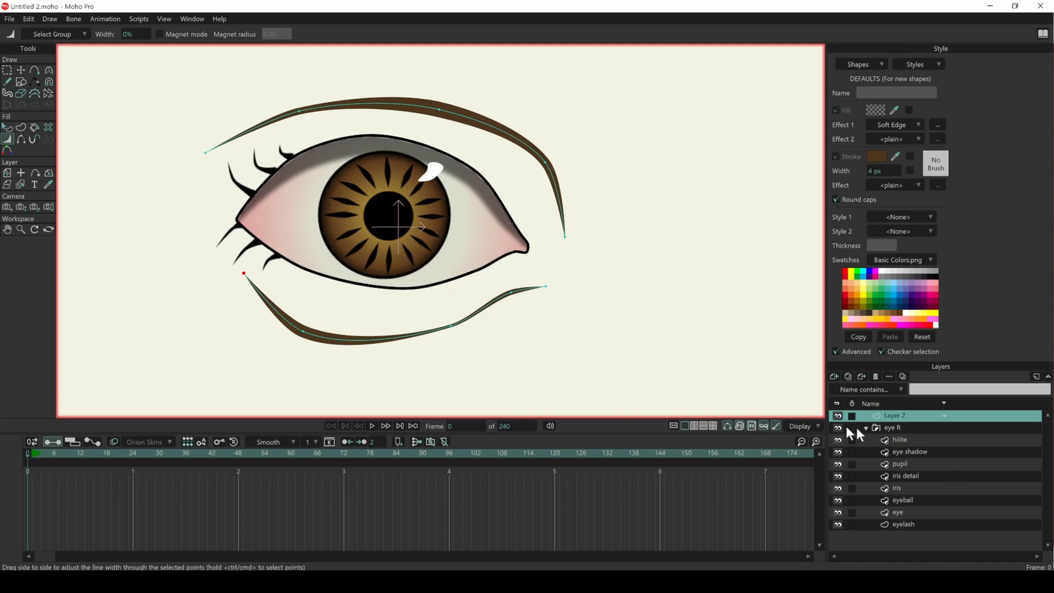
Set the eye R group's origin at the pupil's centre and the hilite layer's origin on the white highlight.
left_click(912, 427)
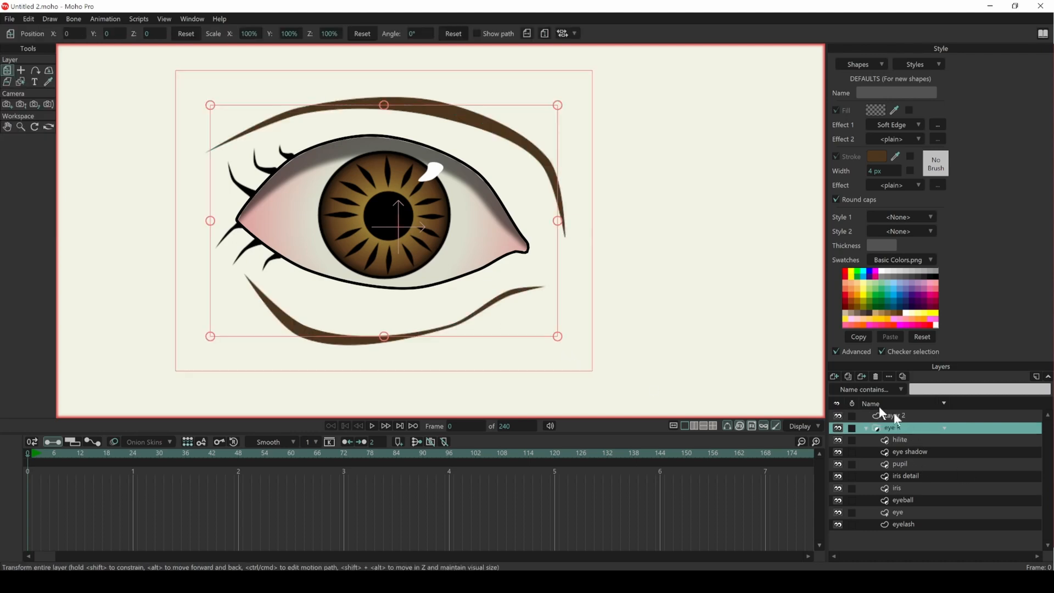
left_click(23, 70)
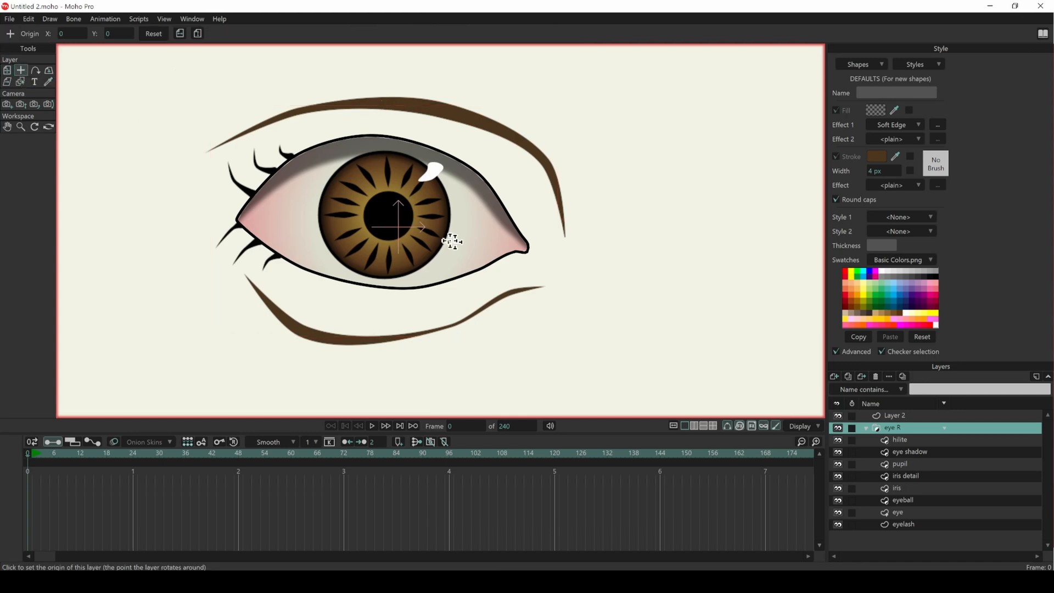
left_click(391, 216)
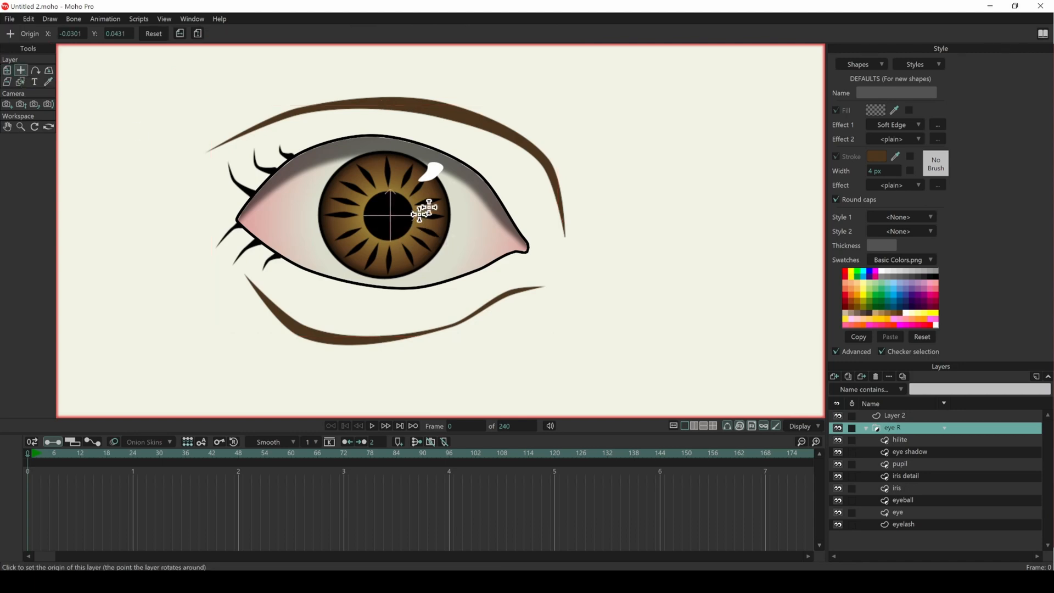
left_click(904, 440)
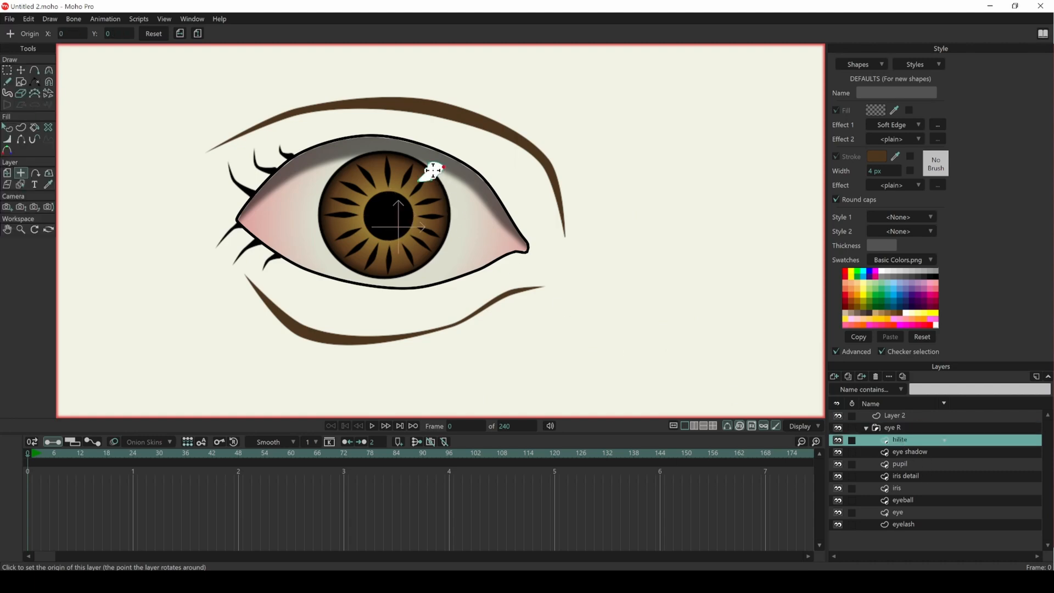
left_click(433, 171)
Set the origins of the eye shadow, pupil, iris detail and iris layers at the centre of the pupil.
left_click(915, 452)
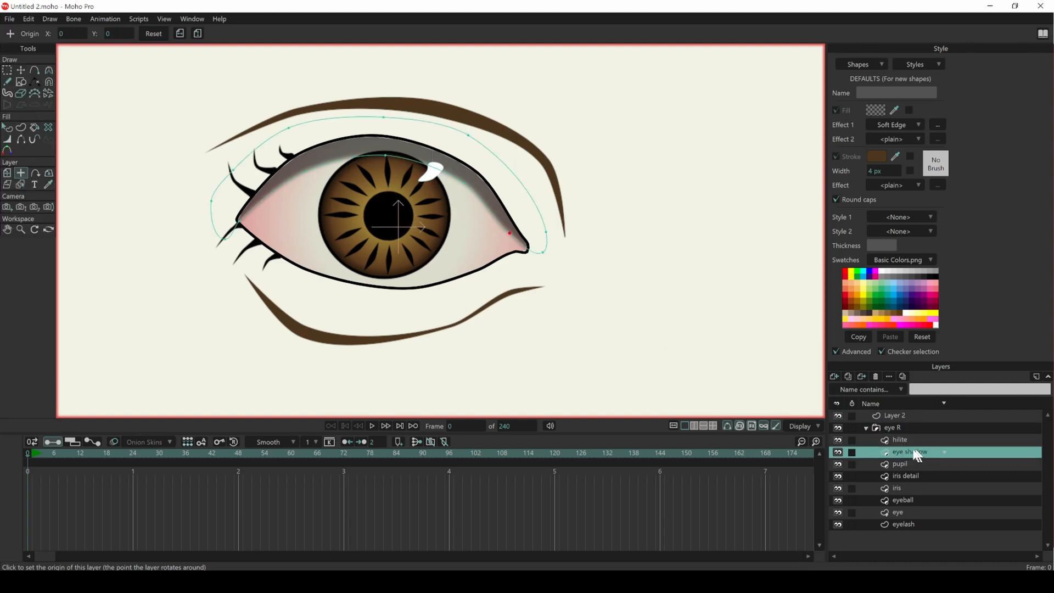
left_click(390, 215)
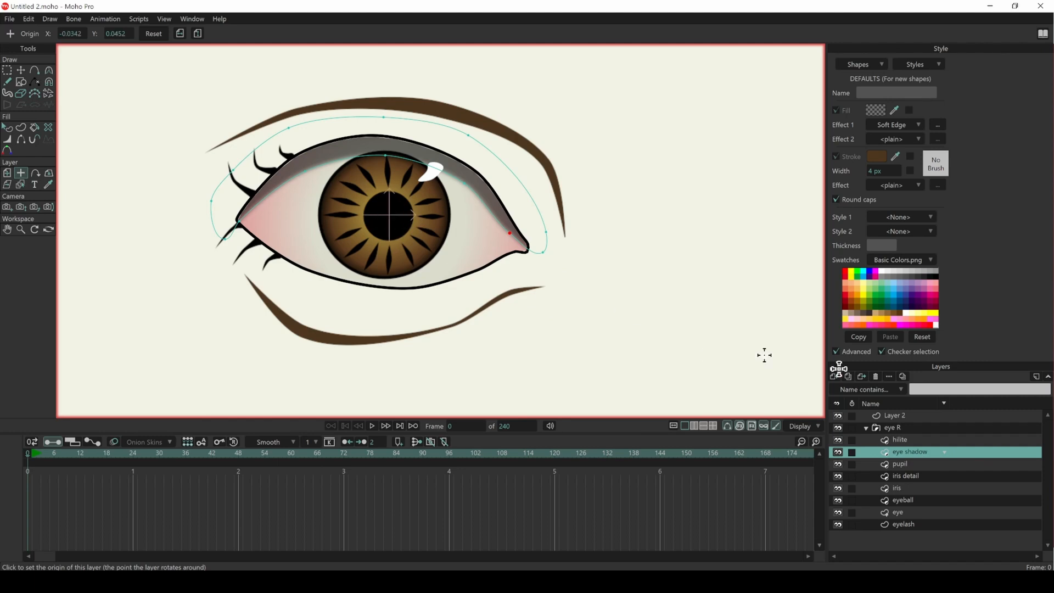
left_click(902, 465)
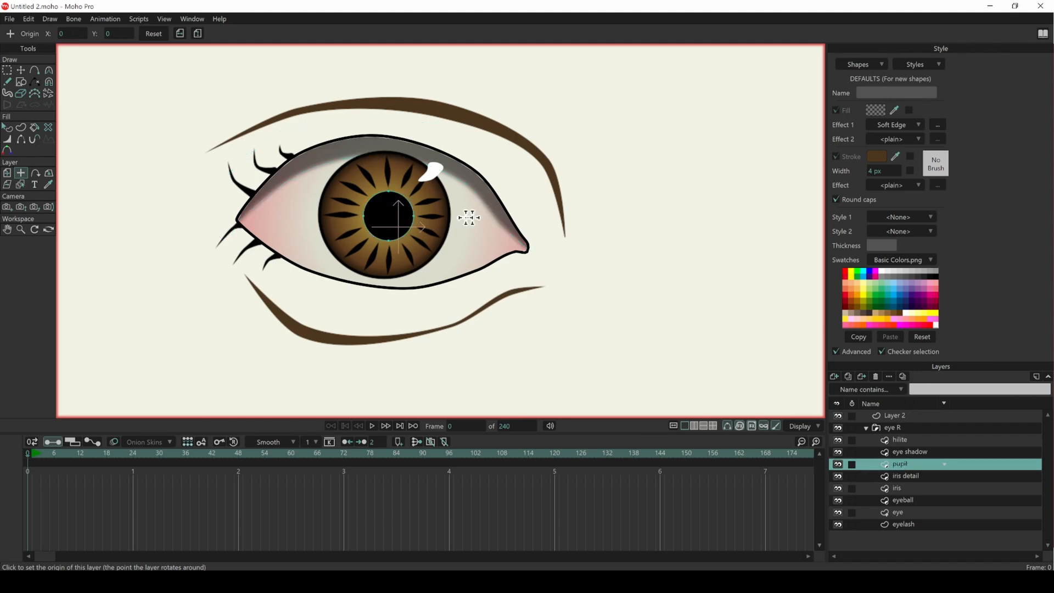
left_click(390, 216)
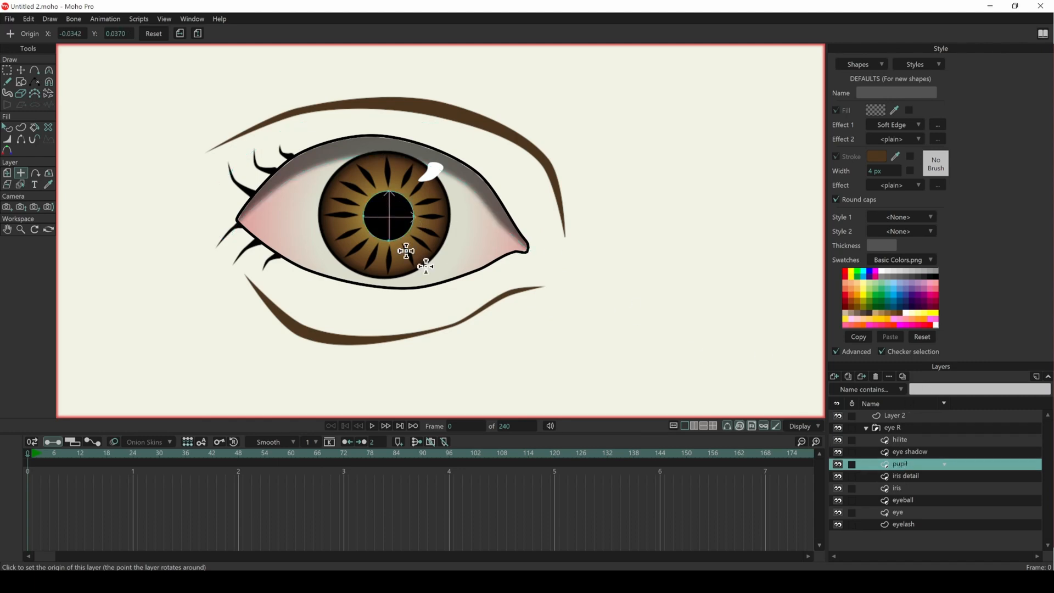
left_click(903, 476)
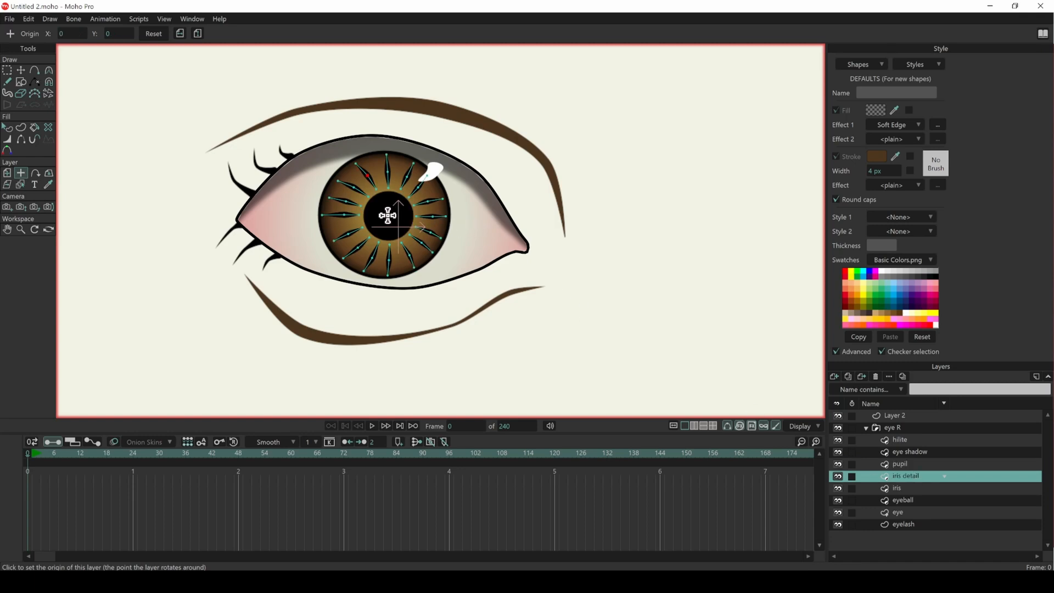
left_click(389, 216)
left_click(918, 487)
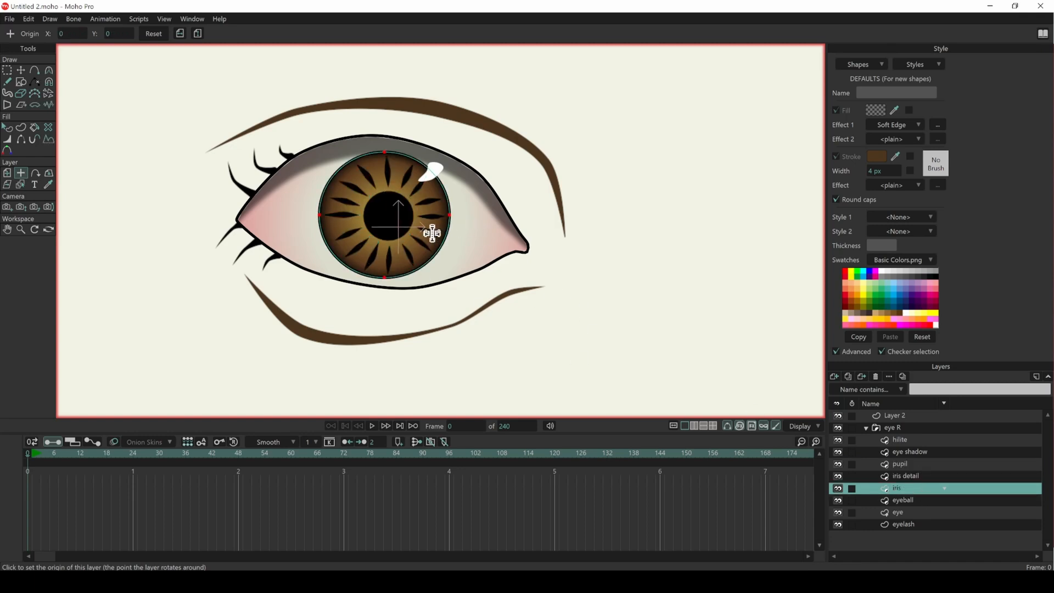
left_click(390, 215)
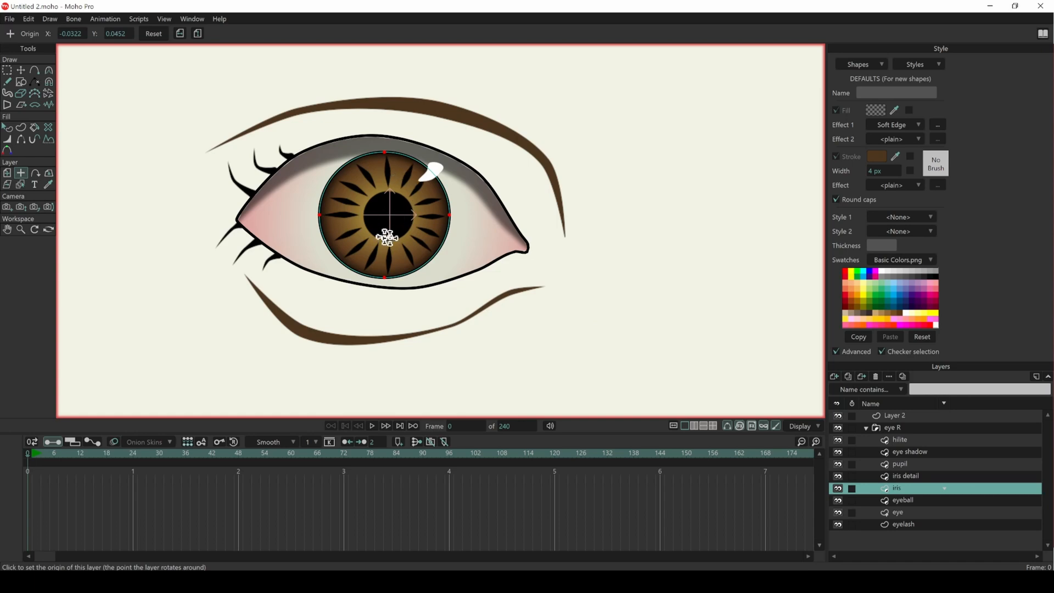
Set the eyeball and eye layers' origins at the pupil's centre and the eyelash layer's origin near the lash-side corner of the eye.
left_click(954, 500)
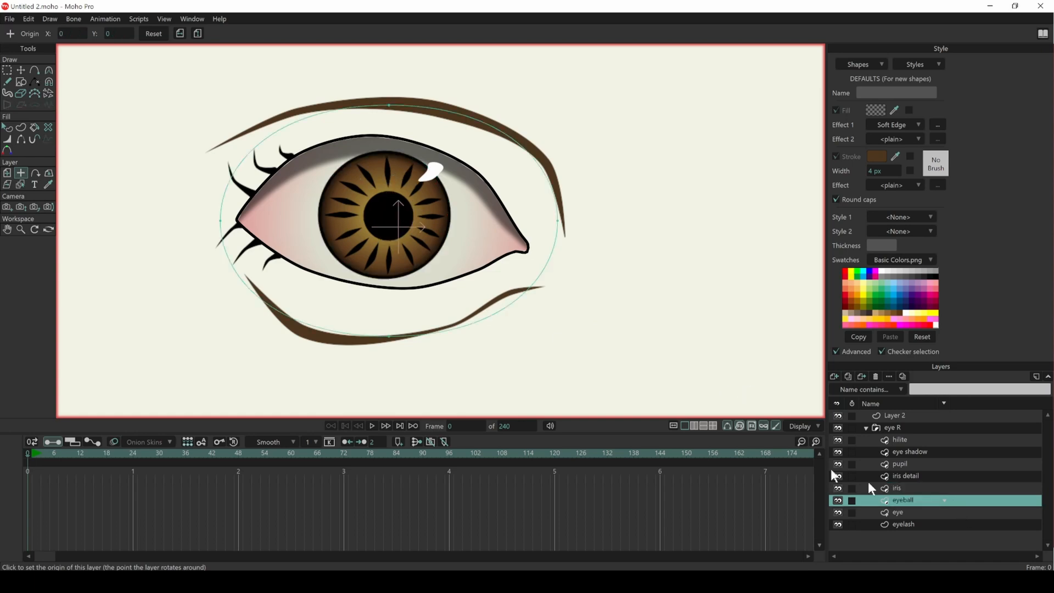
left_click(390, 215)
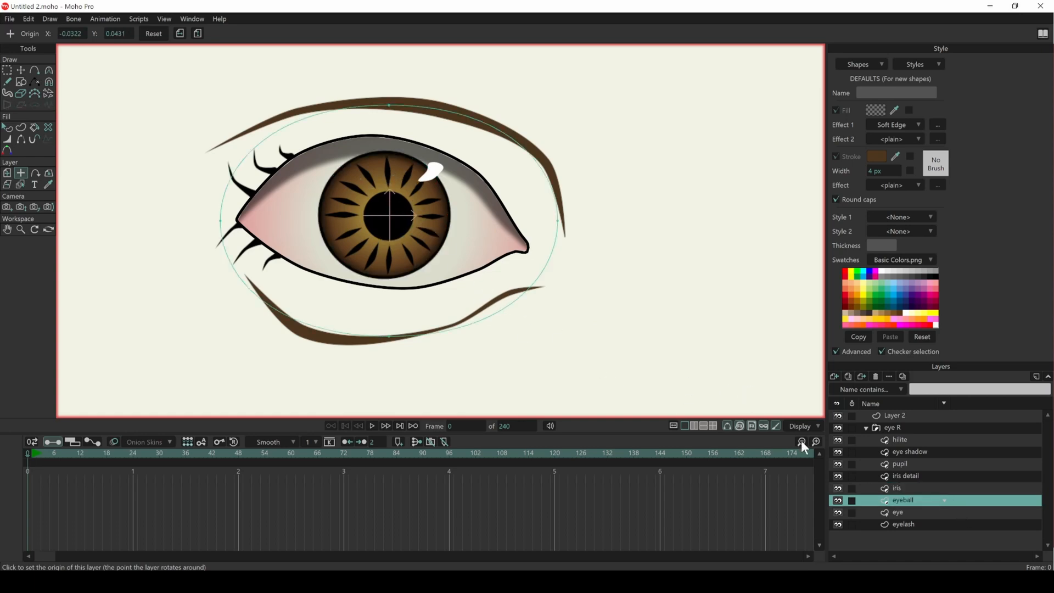
left_click(919, 510)
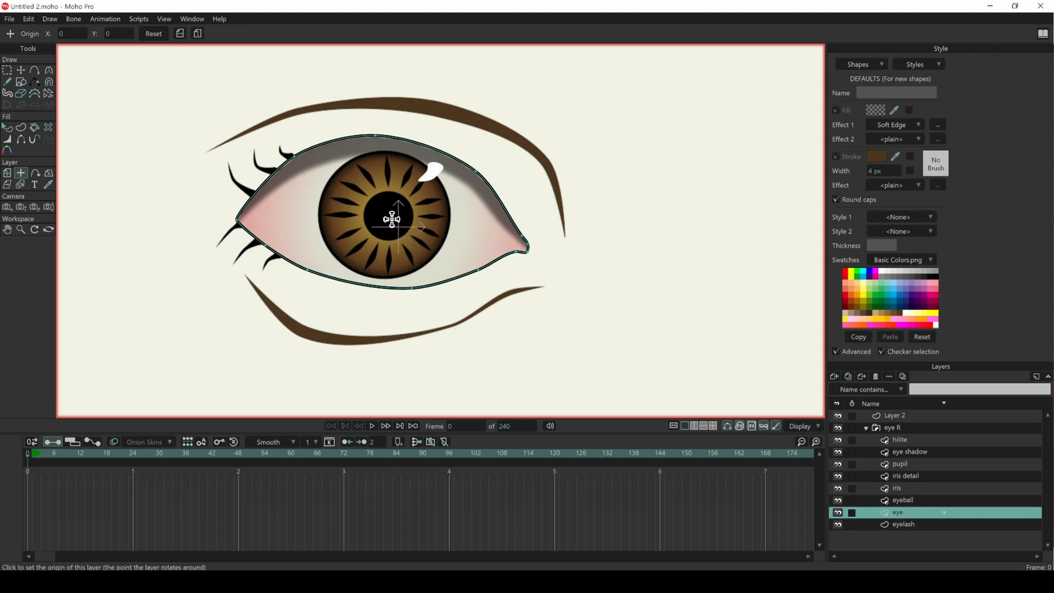
left_click(391, 215)
left_click(921, 524)
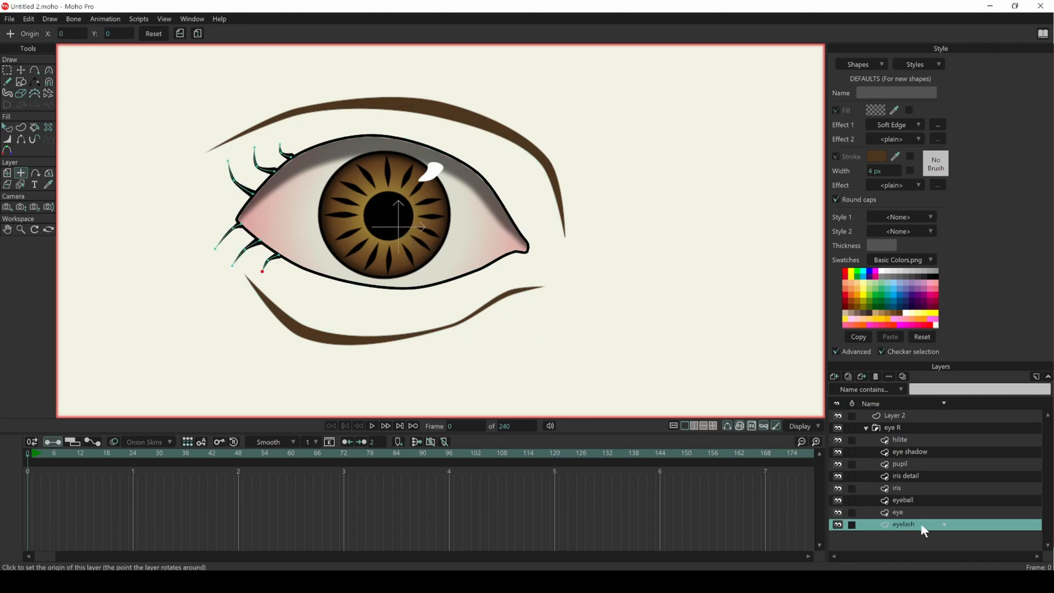
left_click(279, 212)
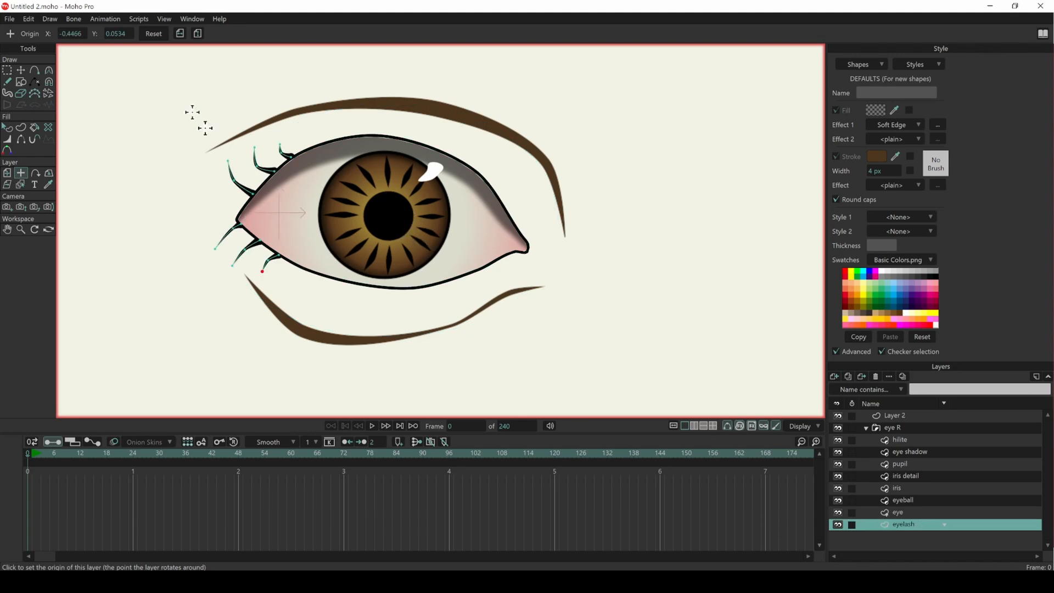
Move the eye R group's origin to the empty area beside the eye, at about X 1.09, Y 0.28.
double_click(941, 428)
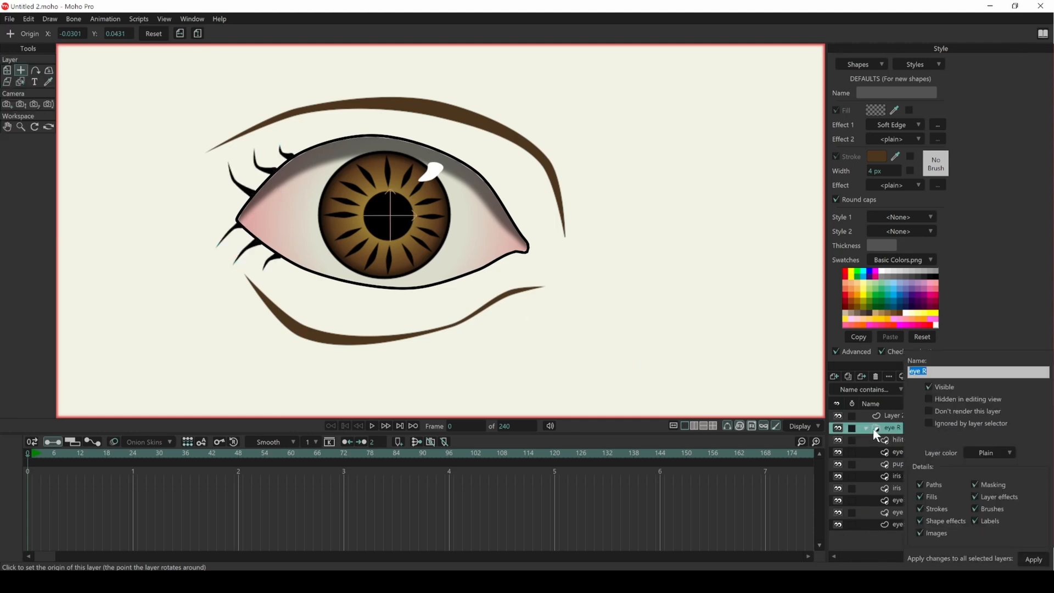
left_click(862, 438)
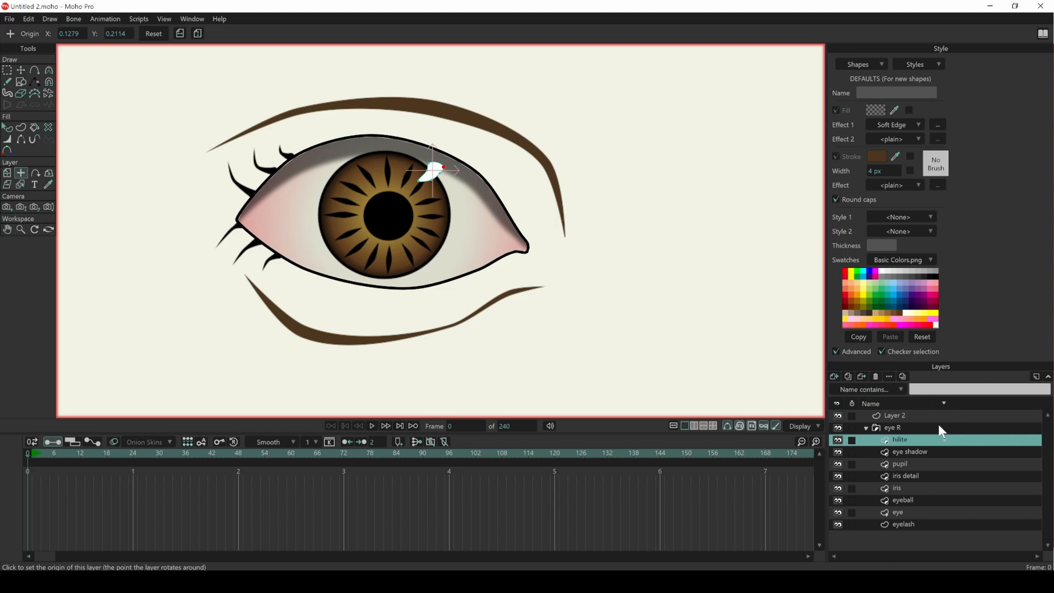
left_click(928, 431)
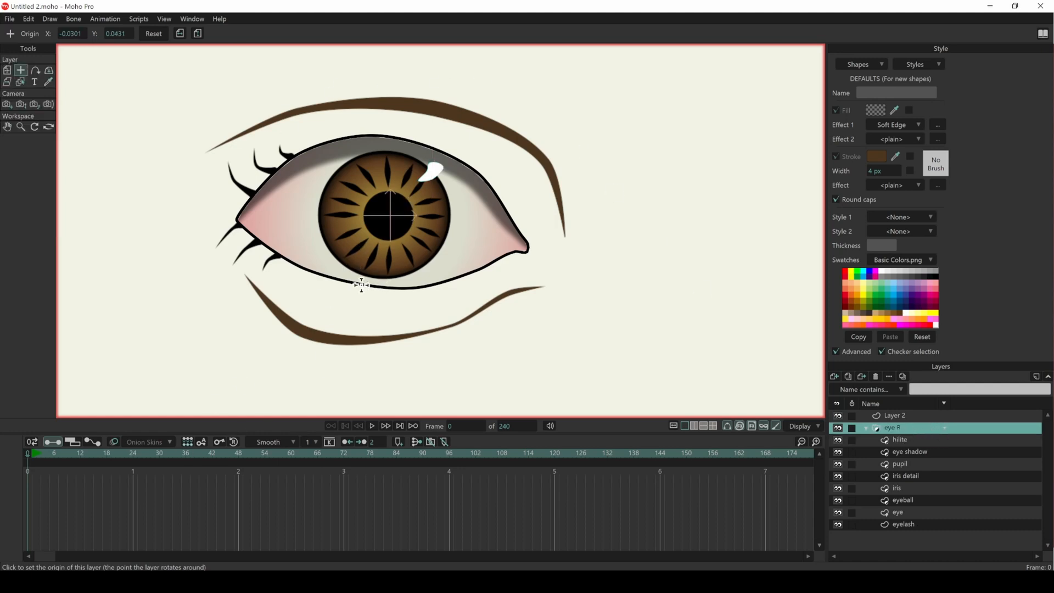
left_click_drag(538, 269, 472, 271)
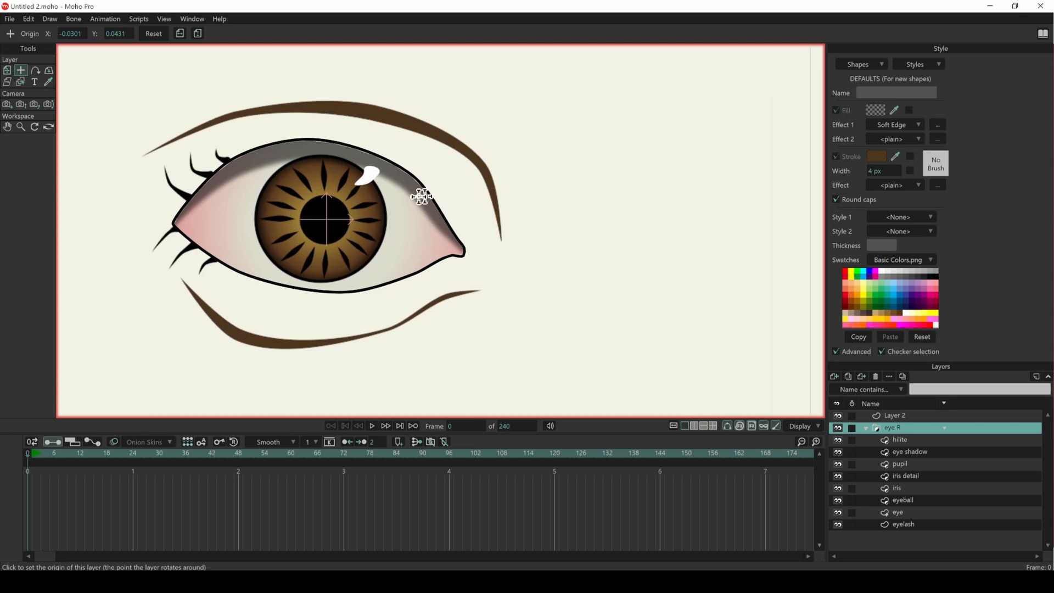
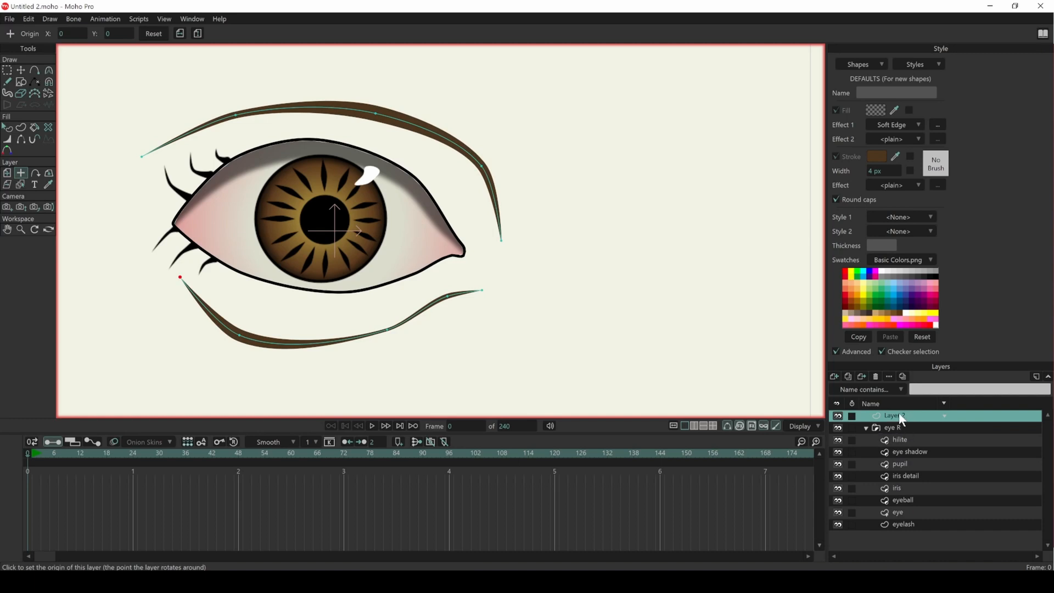
Move Layer 2 with the eye crease lines into the eye R group, directly above the hilite layer.
double_click(903, 415)
key("Return")
left_click_drag(905, 414, 900, 431)
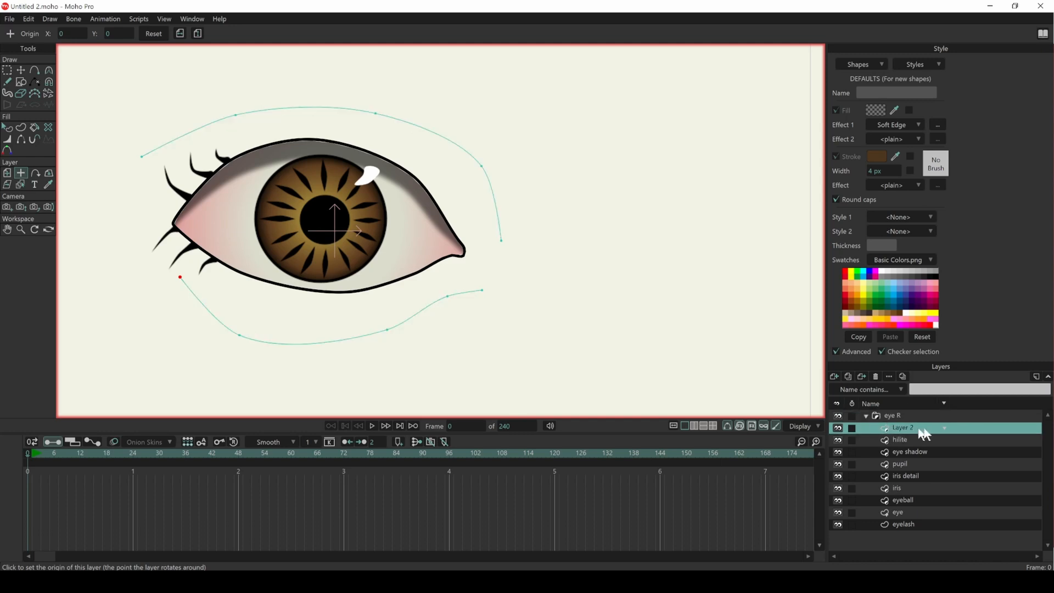
Set the layer masking of Layer 2 to "Don't mask this layer".
double_click(925, 429)
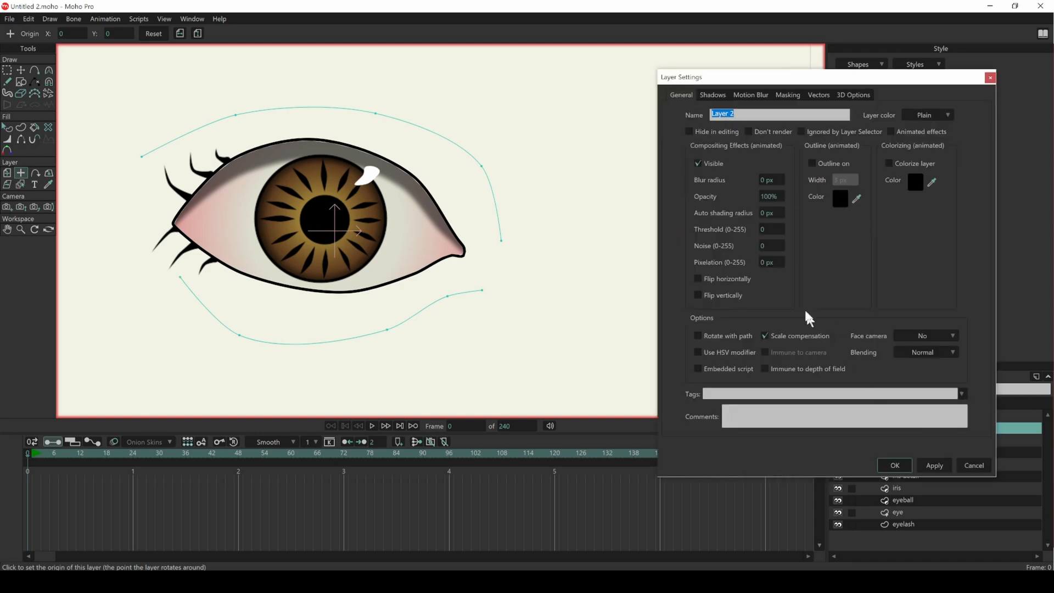
left_click(786, 95)
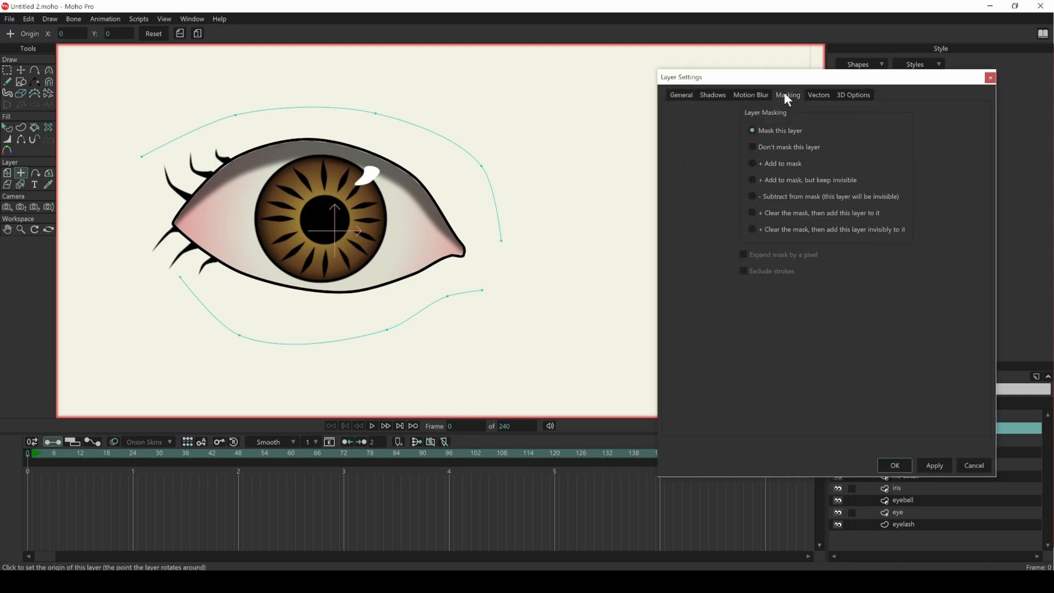
left_click(769, 147)
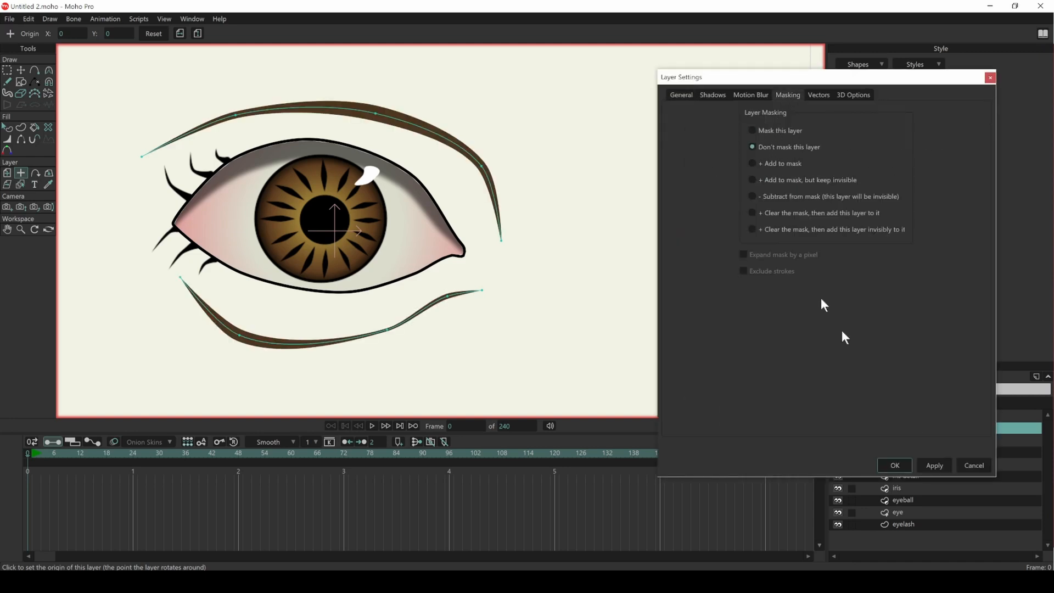
left_click(895, 465)
Convert the eye R group layer to a bone layer.
left_click(921, 415)
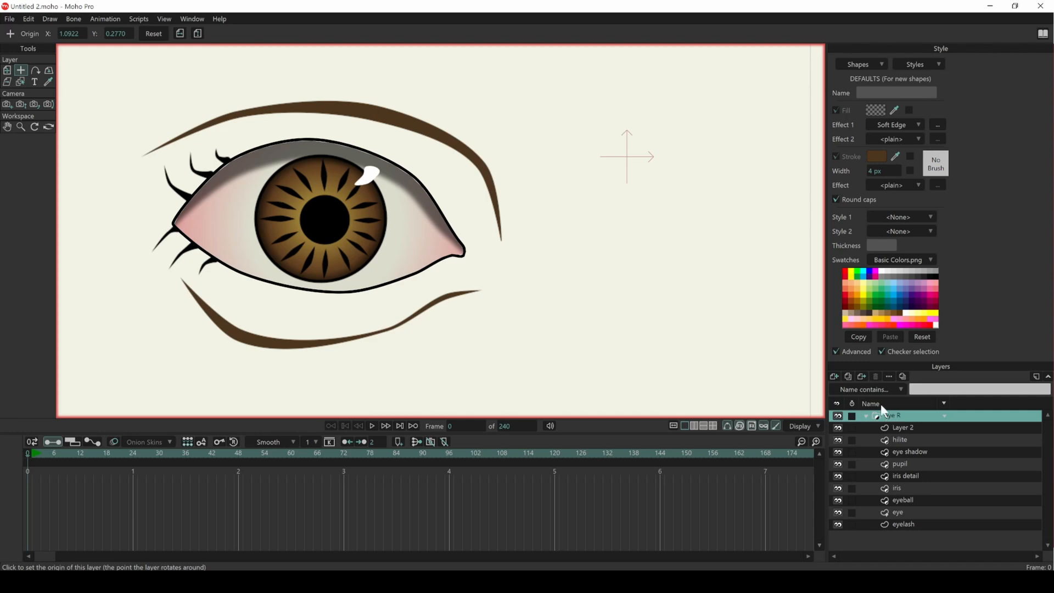
right_click(914, 416)
mouse_move(927, 439)
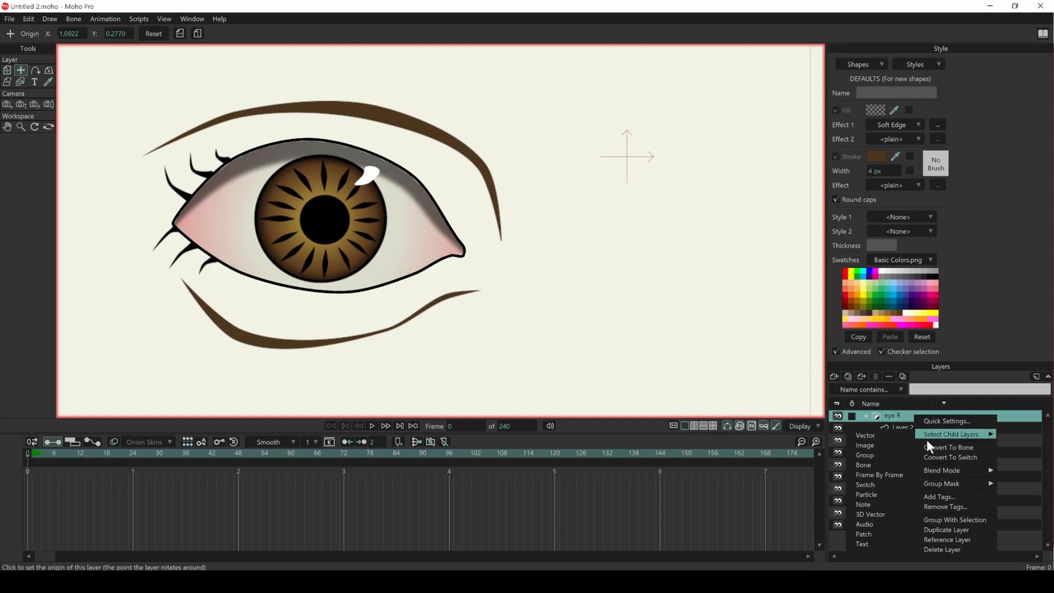
left_click(939, 446)
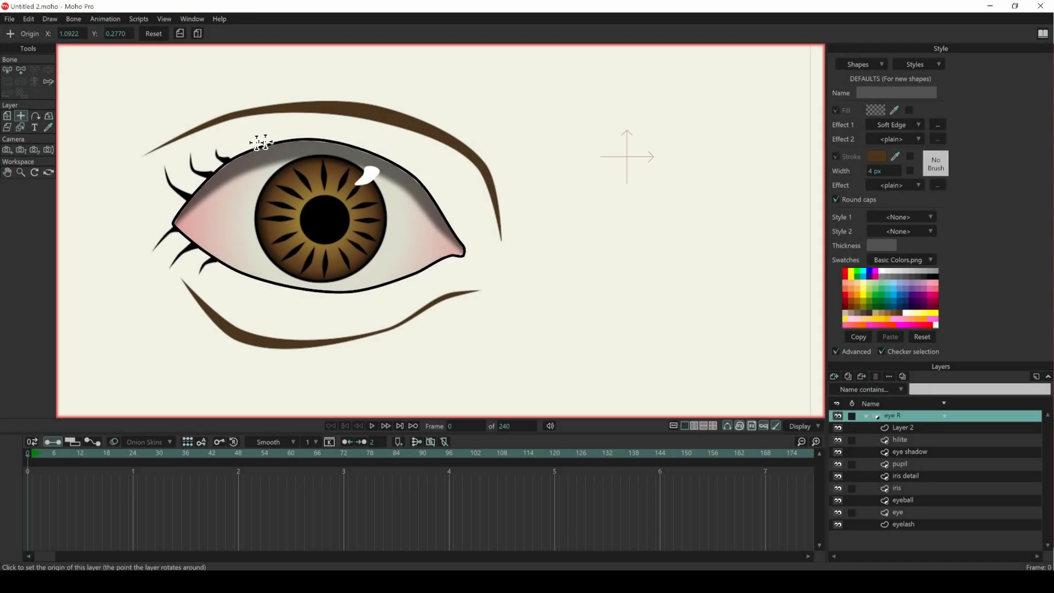
Add an upright bone below the layer origin in the empty area beside the eye and name it Eye Blink.
left_click(22, 70)
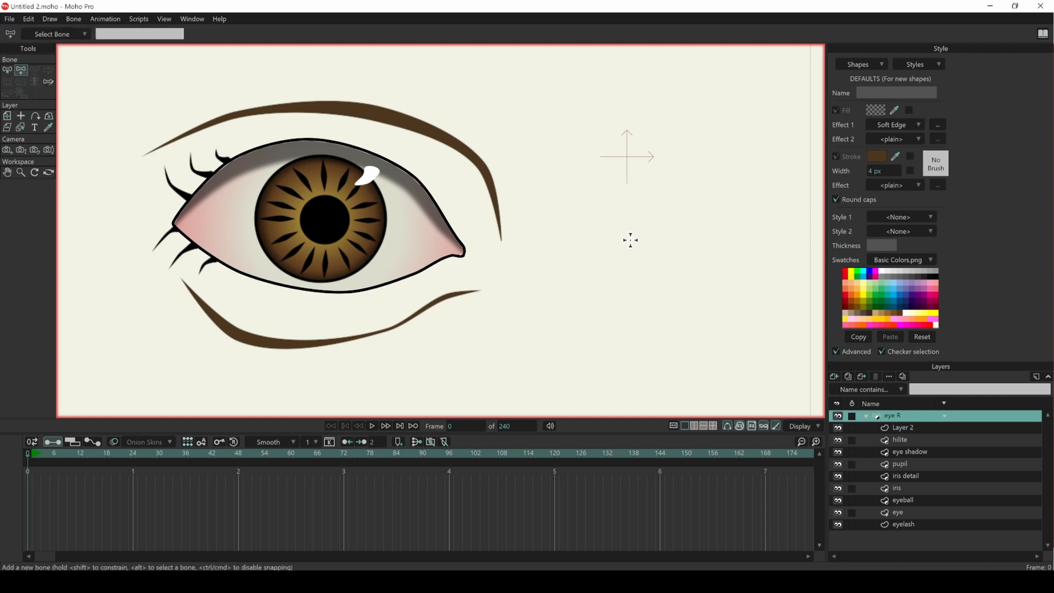
left_click_drag(630, 240, 631, 151)
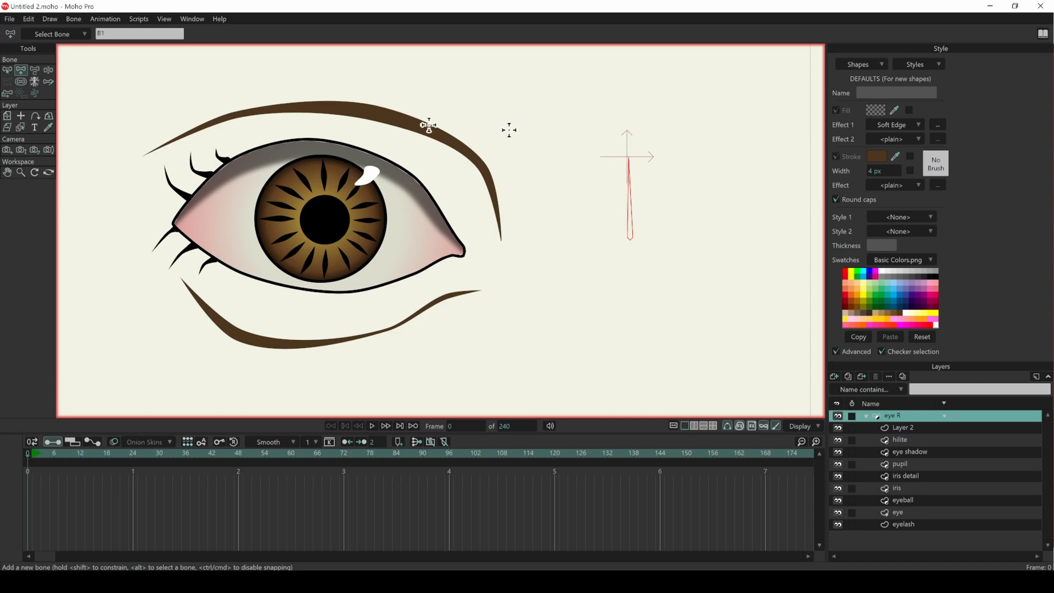
double_click(119, 36)
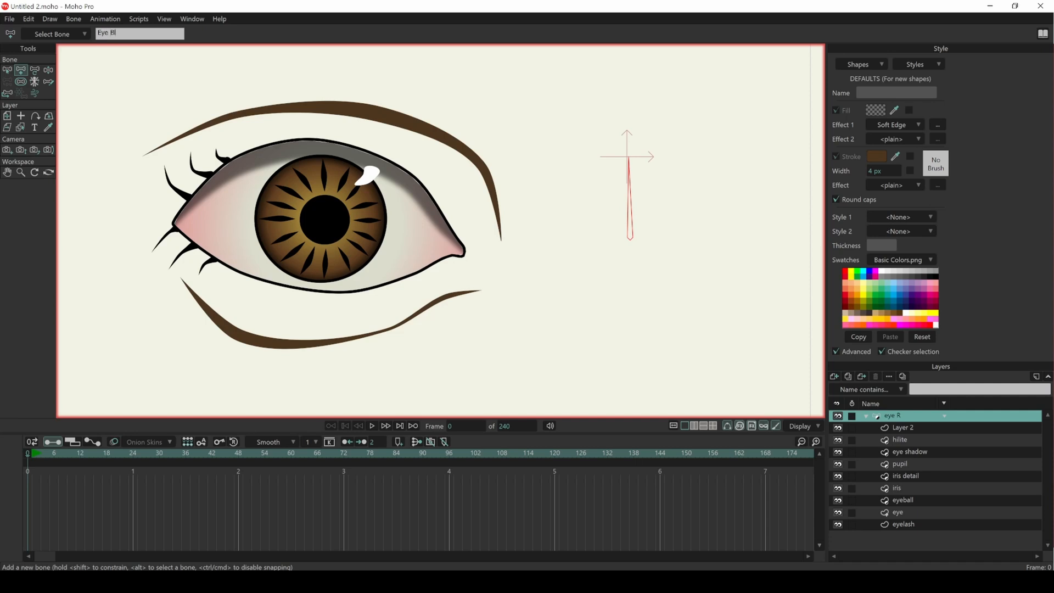
key("Return")
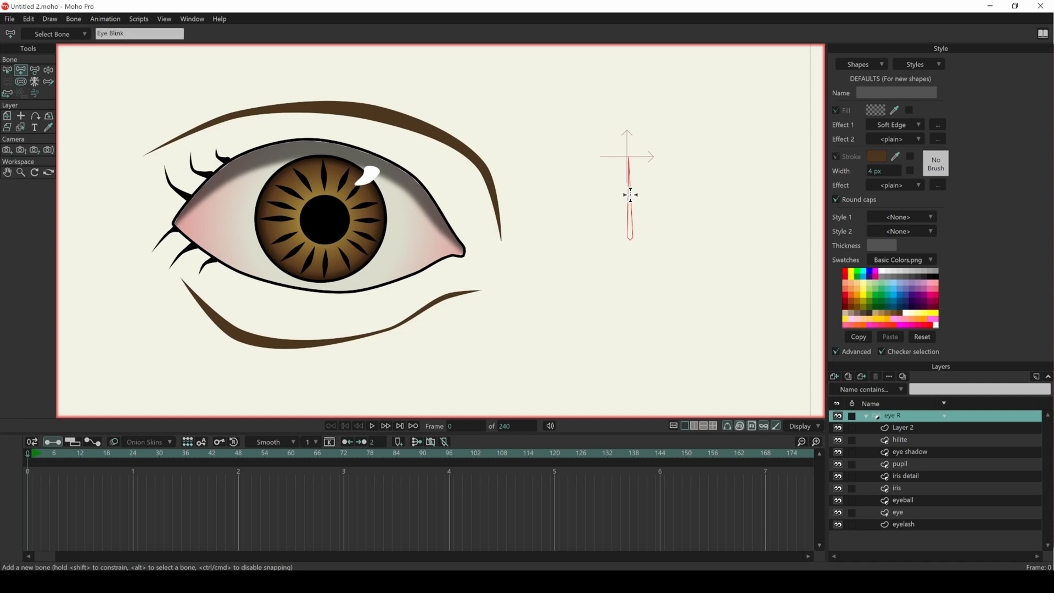
Make a smart bone dial named Eye Blink from -90 to 90 degrees over 100 frames, with separate positive and negative actions.
left_click(78, 17)
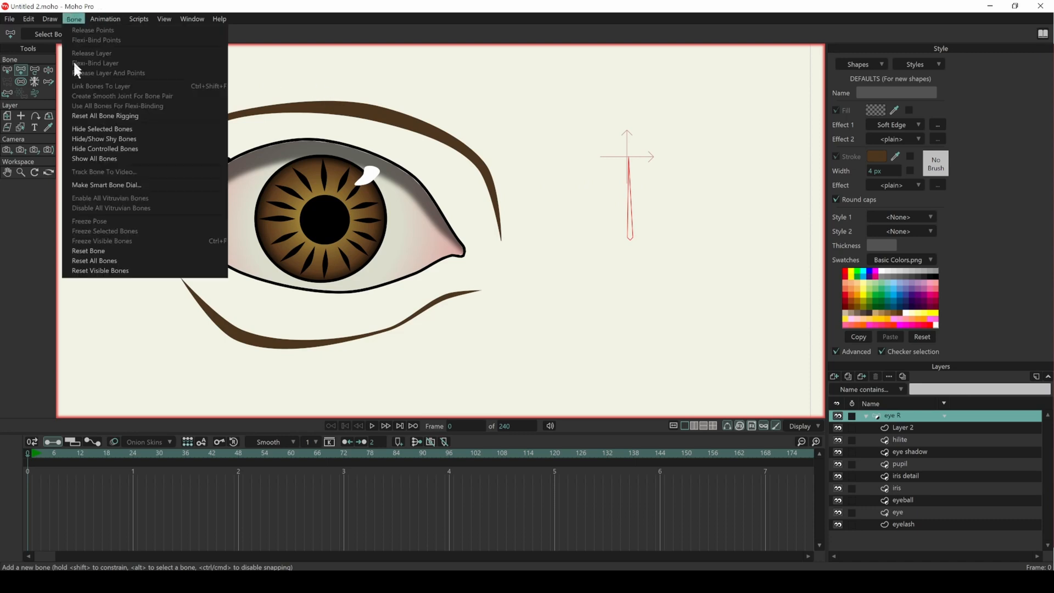
left_click(92, 185)
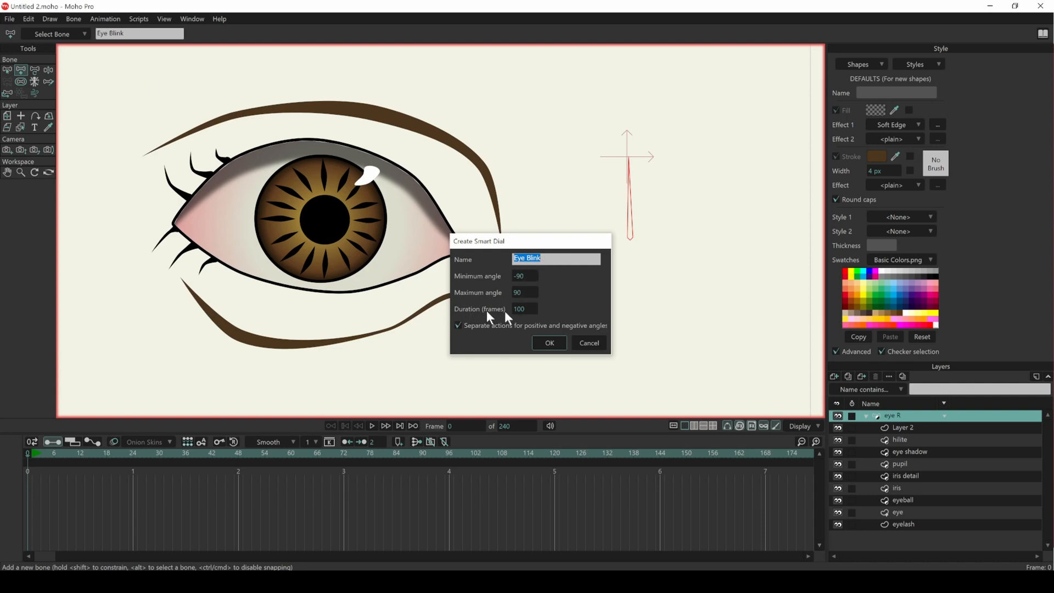
left_click(459, 326)
left_click(551, 343)
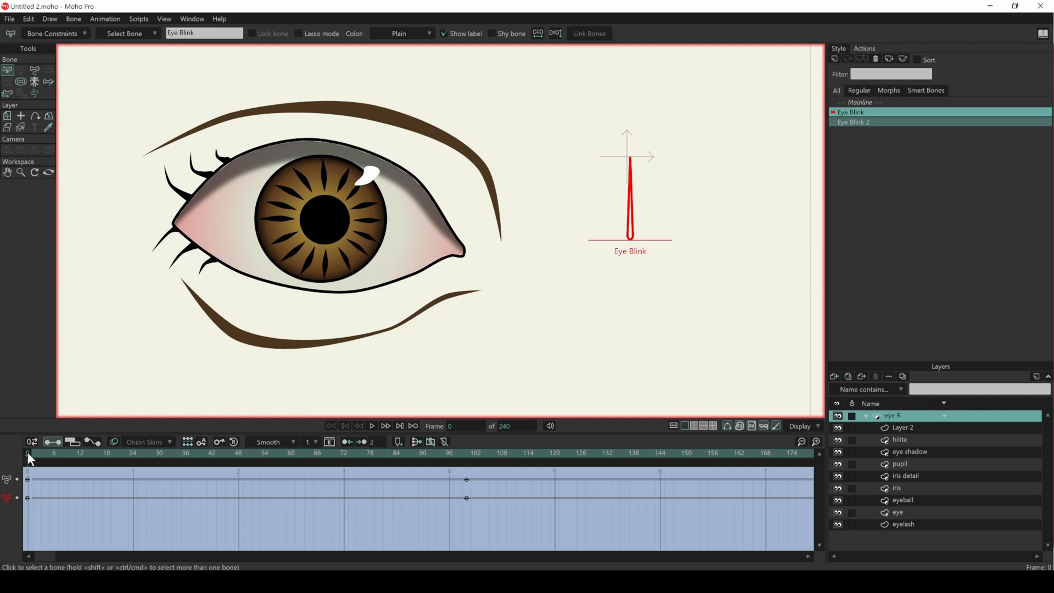
At frame 100 of the Eye Blink action, raise the lower lid points of the eye layer into a shallower curve.
mouse_move(38, 451)
left_mouse_down()
mouse_move(357, 464)
mouse_move(467, 494)
left_mouse_up()
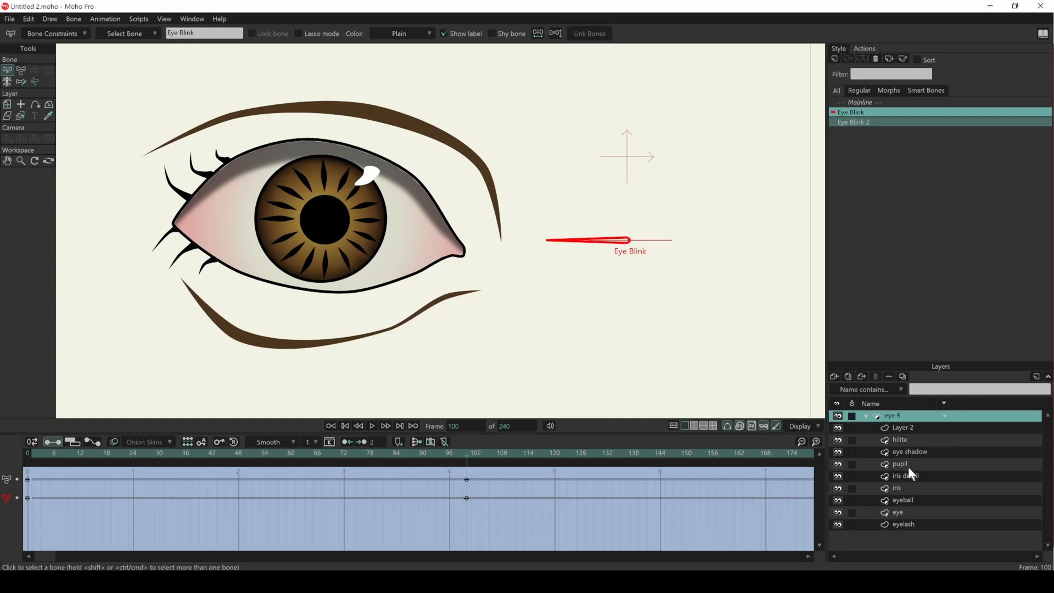
left_click(915, 513)
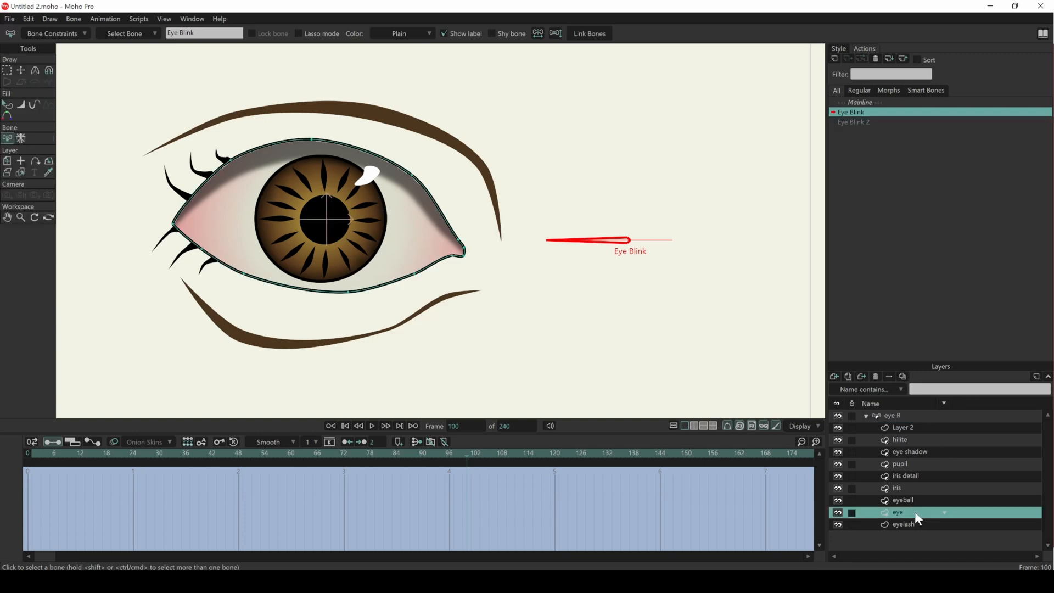
left_click(21, 70)
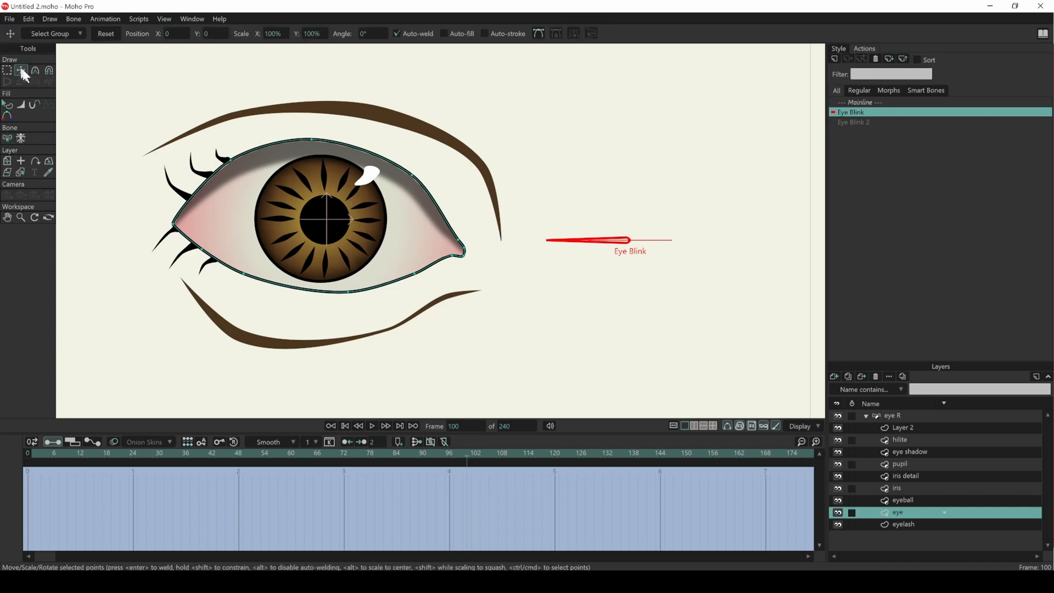
scroll(301, 182, "up", 1)
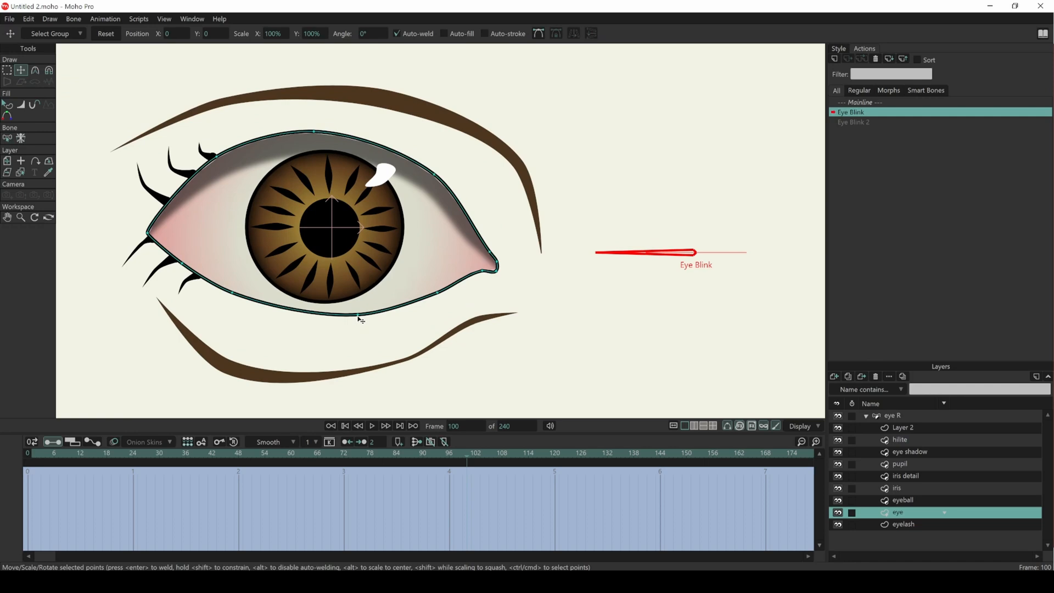
left_click_drag(358, 317, 366, 291)
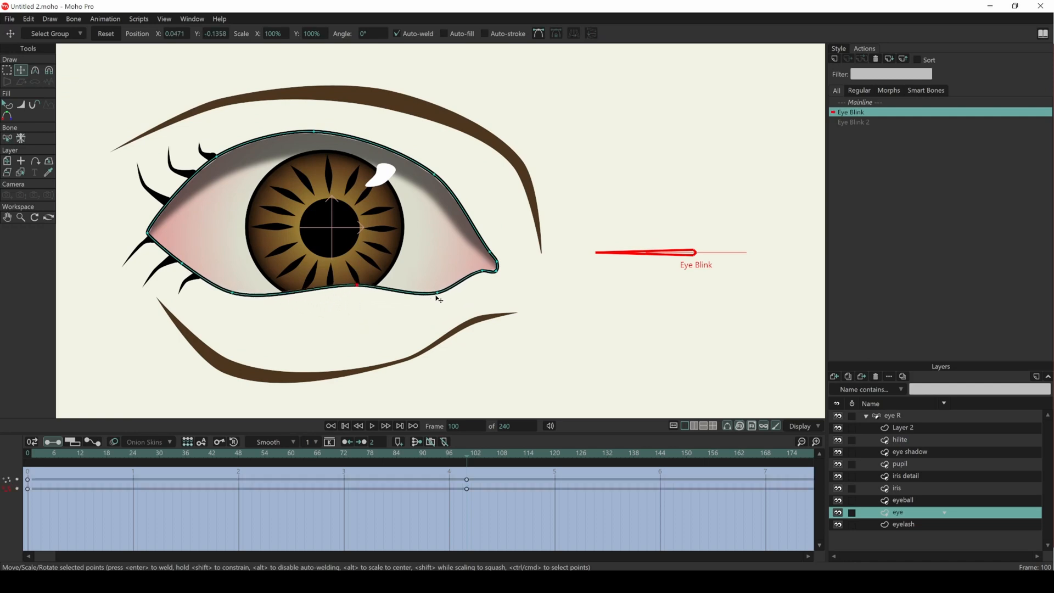
left_click_drag(437, 297, 438, 278)
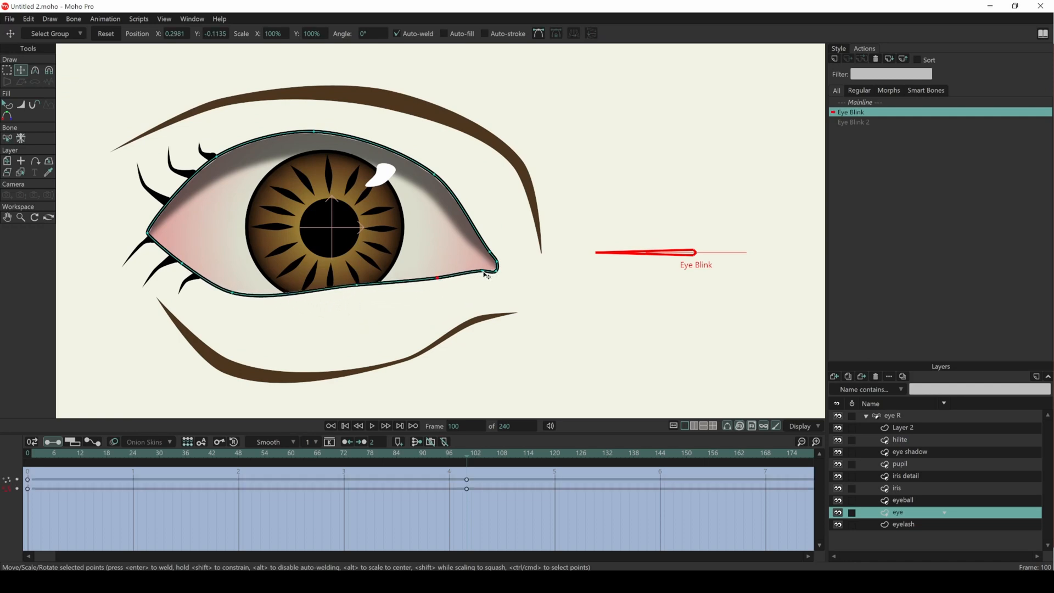
left_click(483, 270)
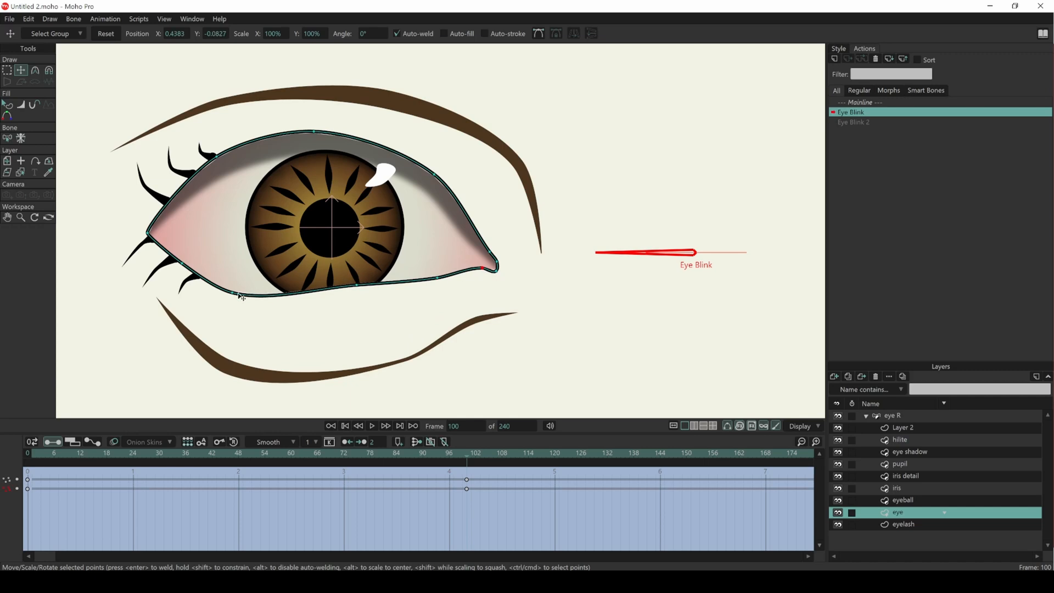
left_click_drag(240, 294, 186, 255)
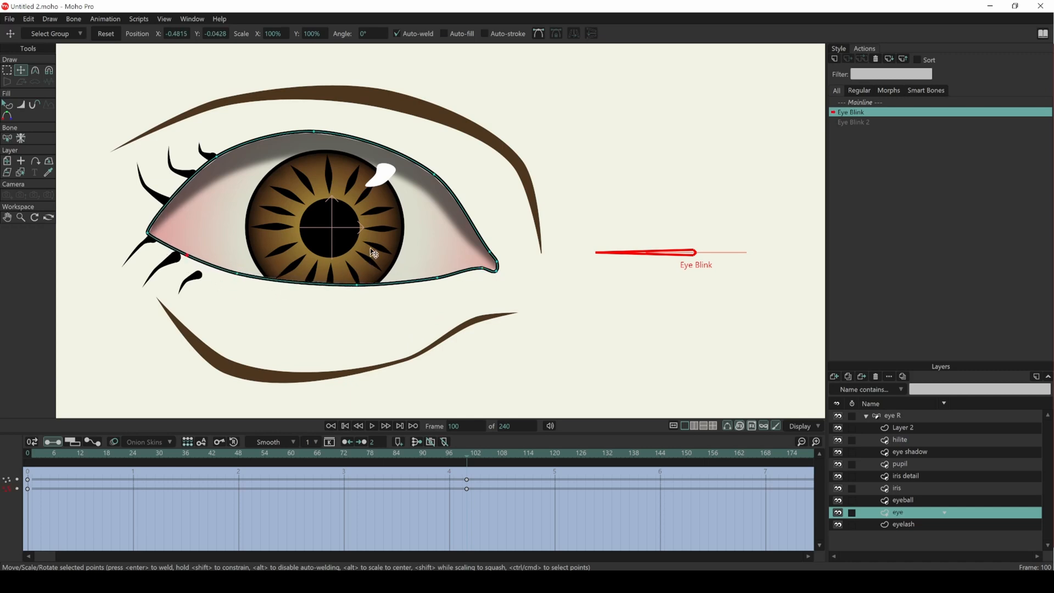
Bring the upper lid points of the eye layer down onto the lower lid so the eye closes at frame 100.
left_click_drag(318, 136, 327, 287)
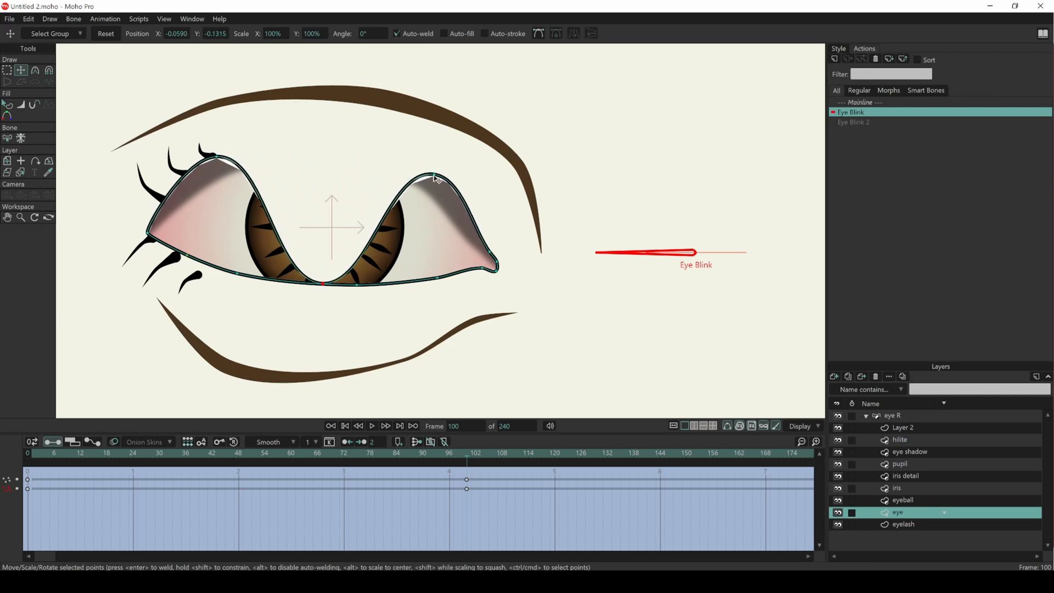
left_click_drag(434, 176, 437, 276)
left_click_drag(493, 254, 494, 268)
left_click_drag(486, 265, 484, 268)
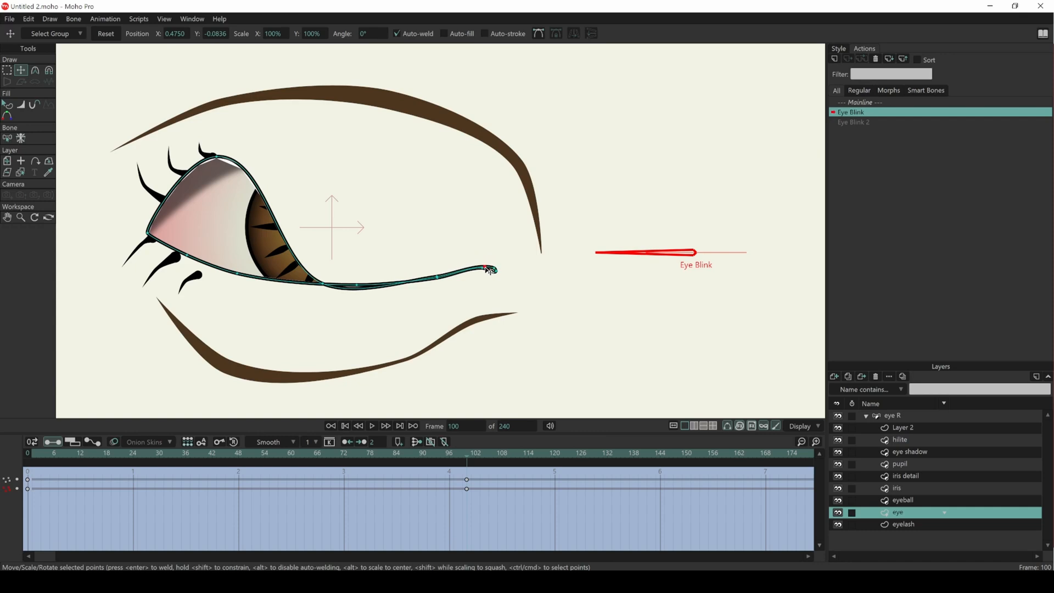
left_click_drag(219, 159, 193, 258)
Adjust the curvature handles at the middle and outer-corner points so the closed upper and lower lids line up.
left_click(357, 286)
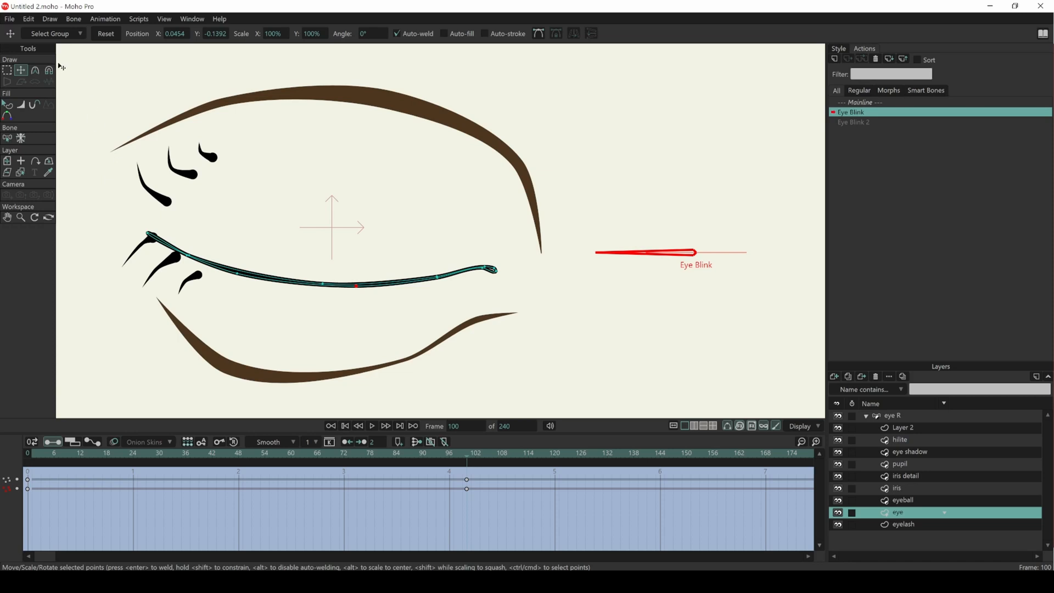
left_click(35, 71)
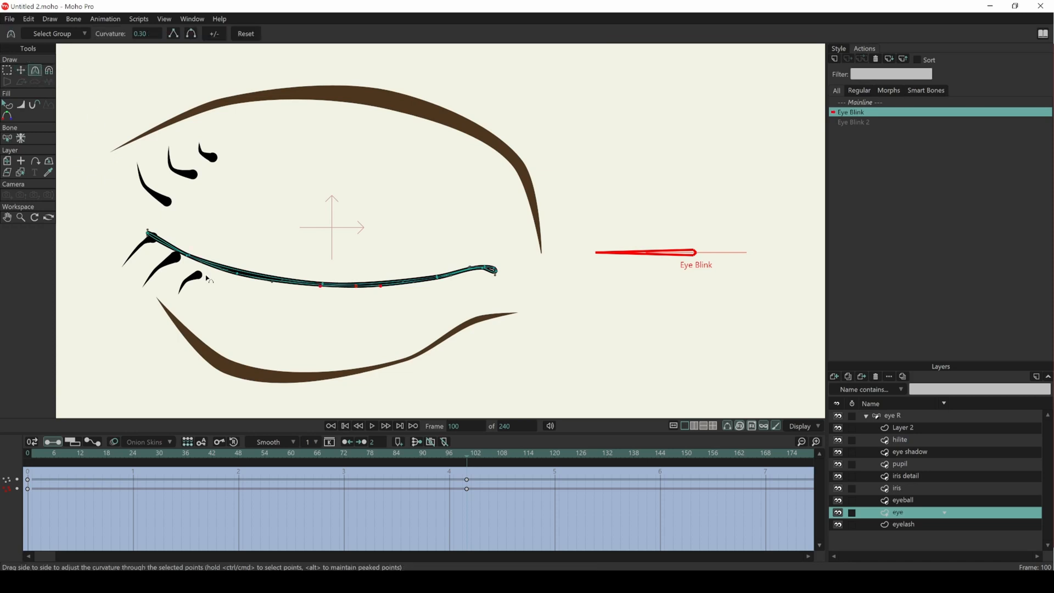
left_click_drag(384, 290, 382, 285)
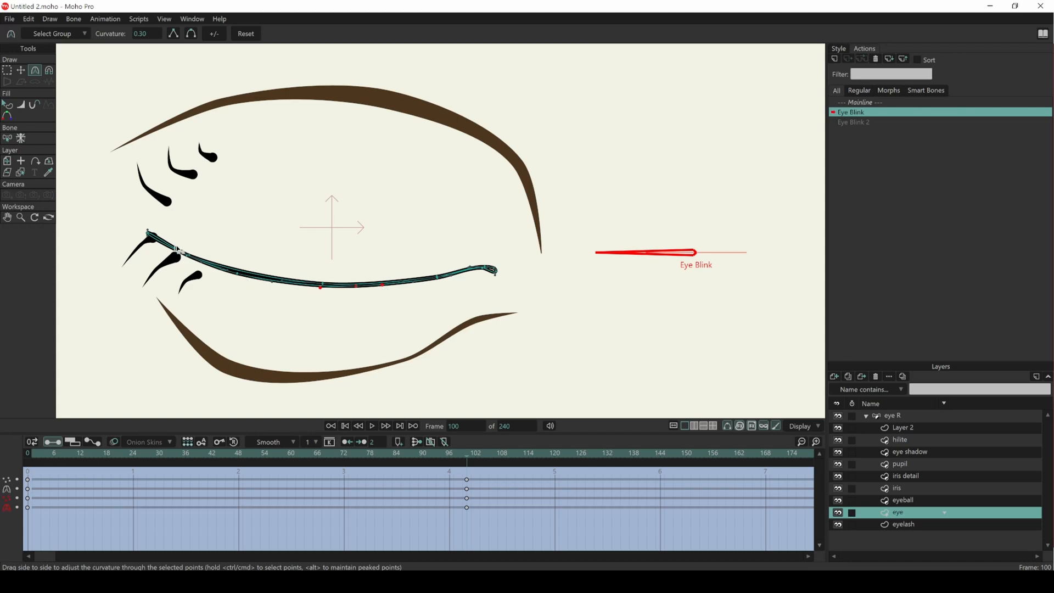
left_click(20, 70)
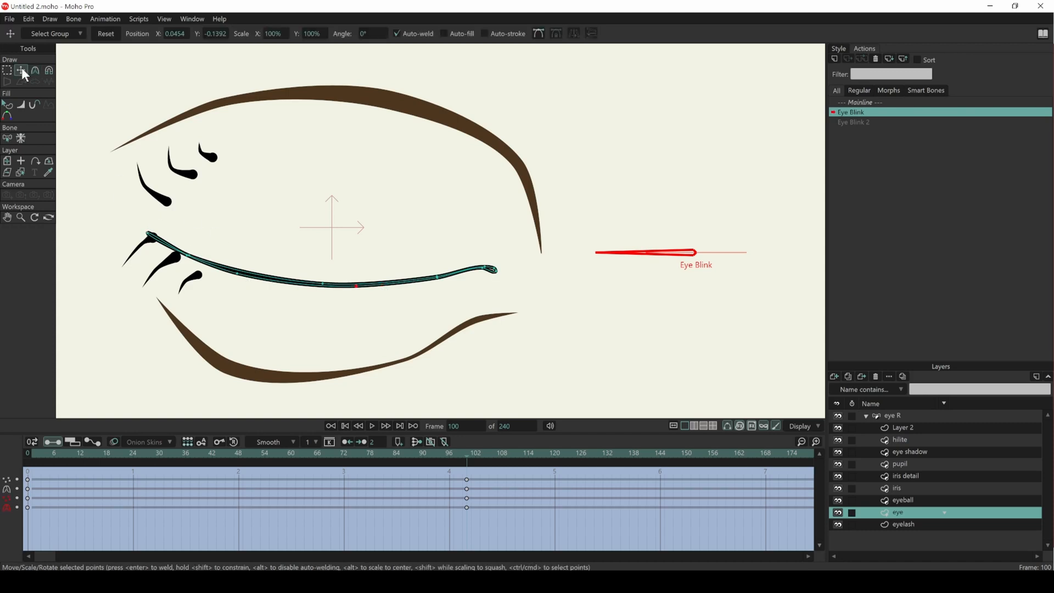
left_click(192, 259)
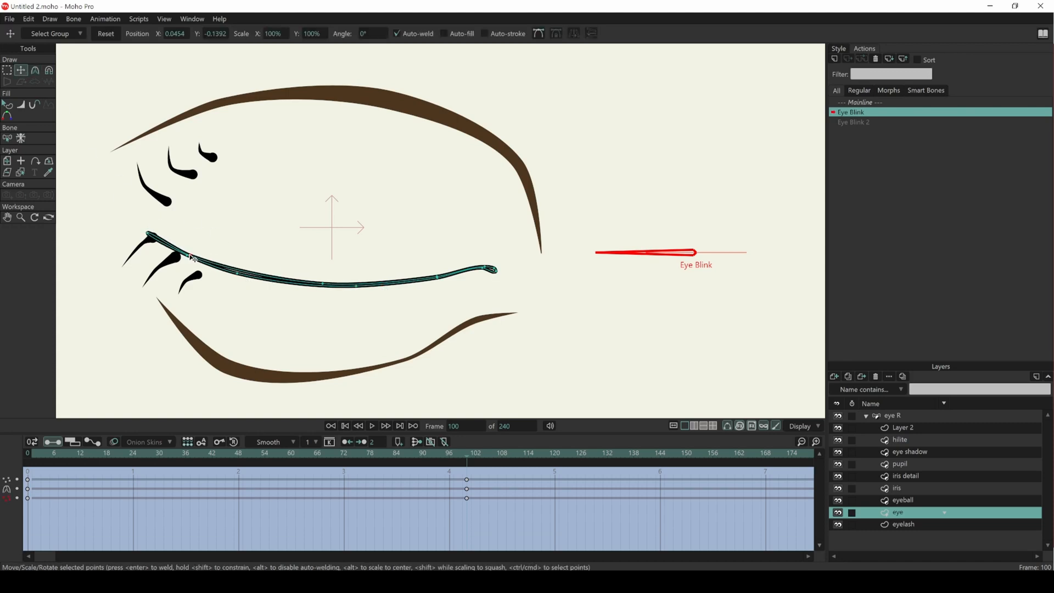
left_click(189, 256)
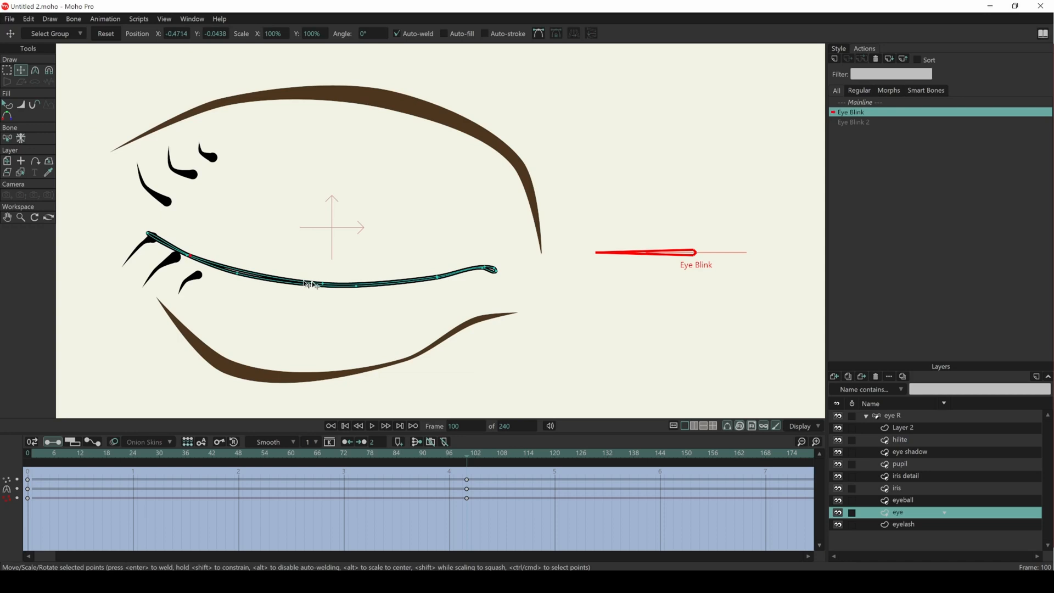
left_click(38, 69)
left_click_drag(232, 272, 238, 278)
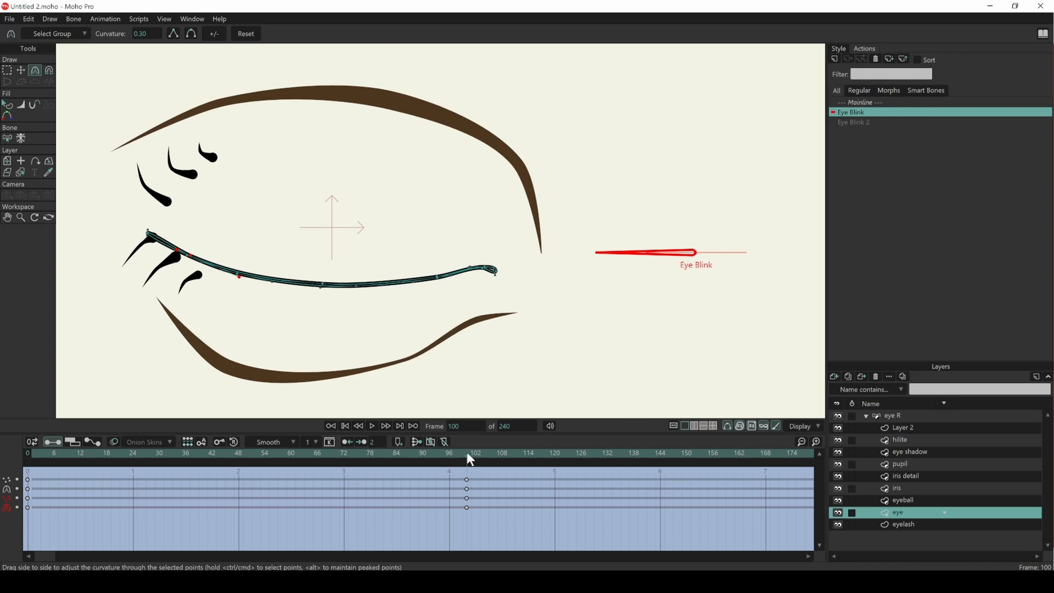
Shift the upper lid's middle point slightly up at frame 48 and slightly down at frame 73 to refine the closing shape.
left_click_drag(468, 454, 242, 476)
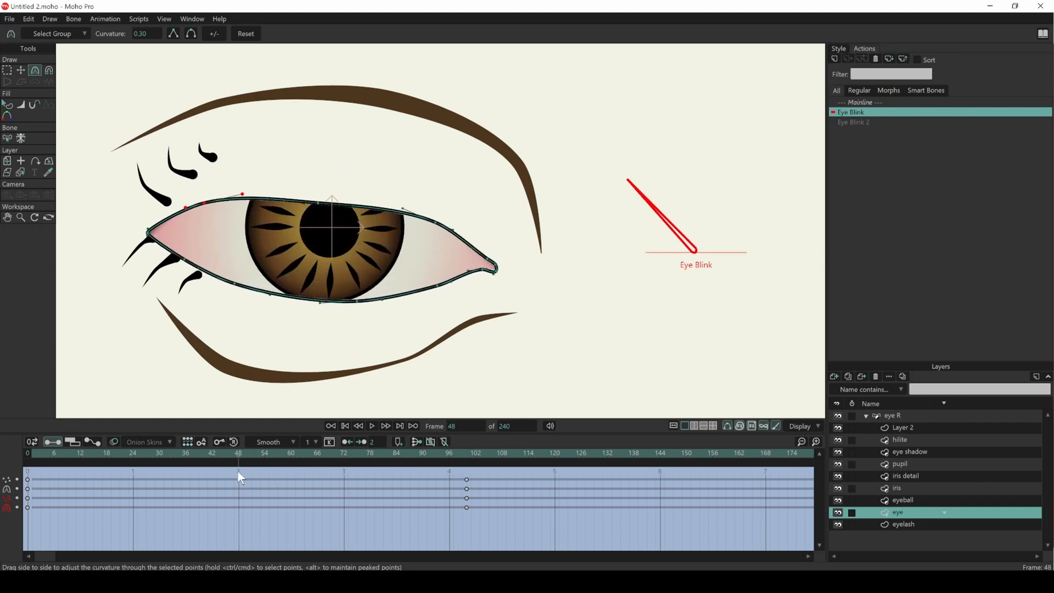
left_click(21, 70)
left_click_drag(320, 204, 322, 196)
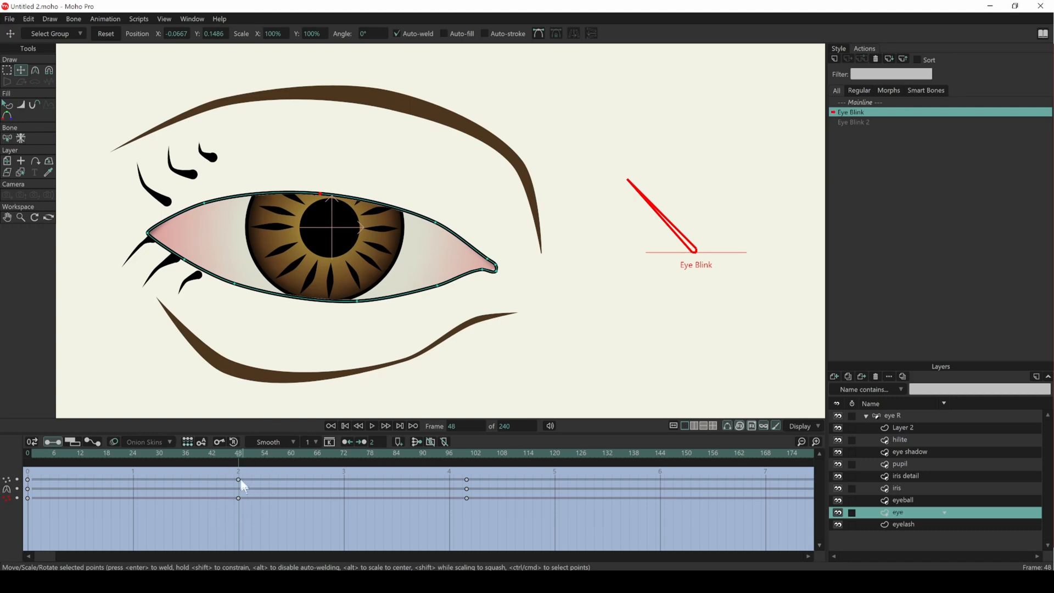
left_click_drag(240, 454, 348, 459)
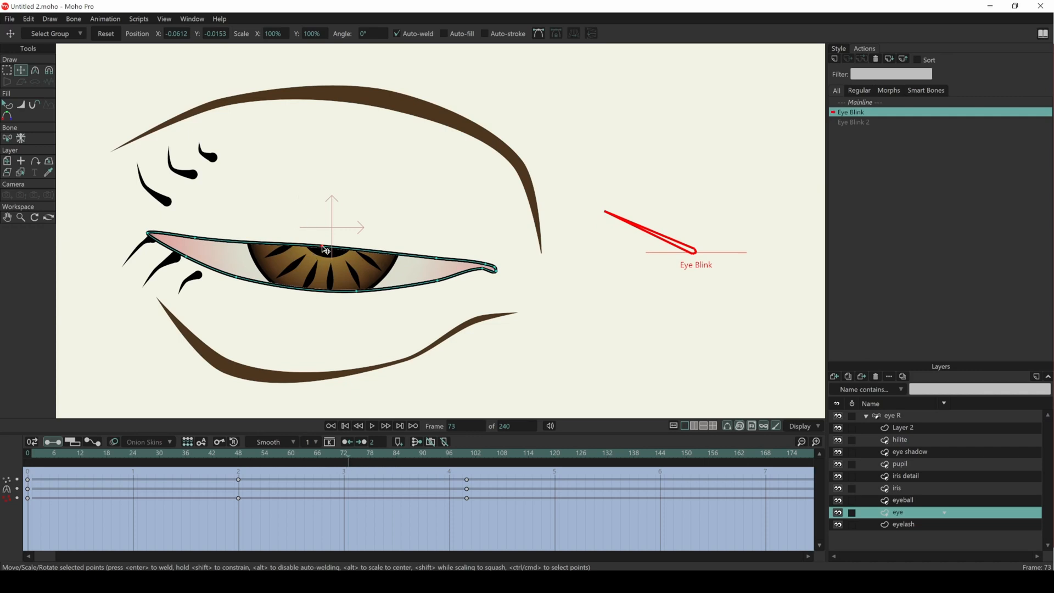
left_click_drag(323, 248, 323, 253)
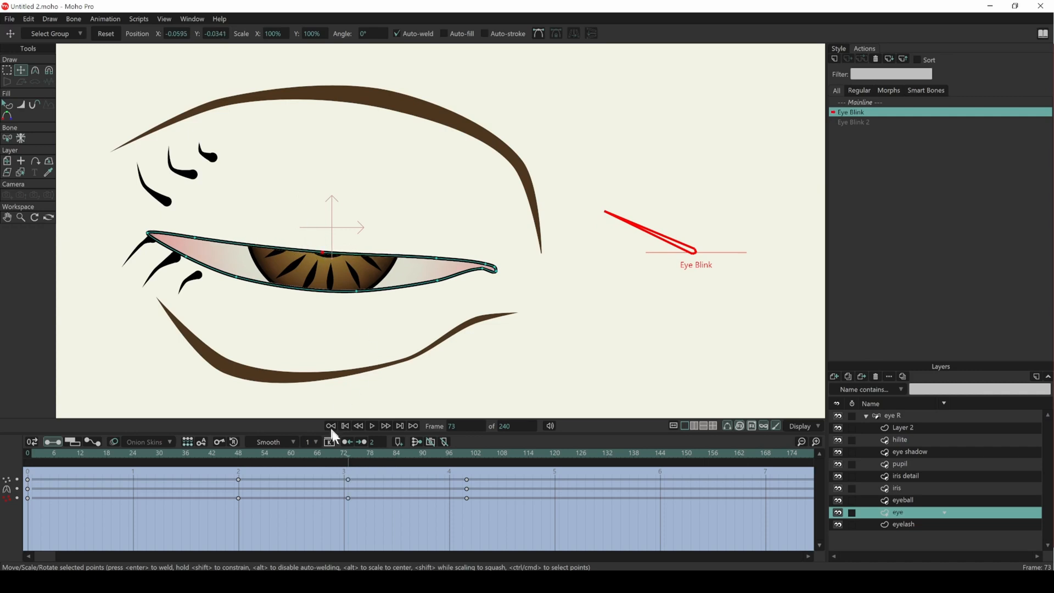
At frame 100, move the two inner lower lashes of the eyelash layer onto the closed lid line and check the blink.
left_click_drag(350, 453, 467, 496)
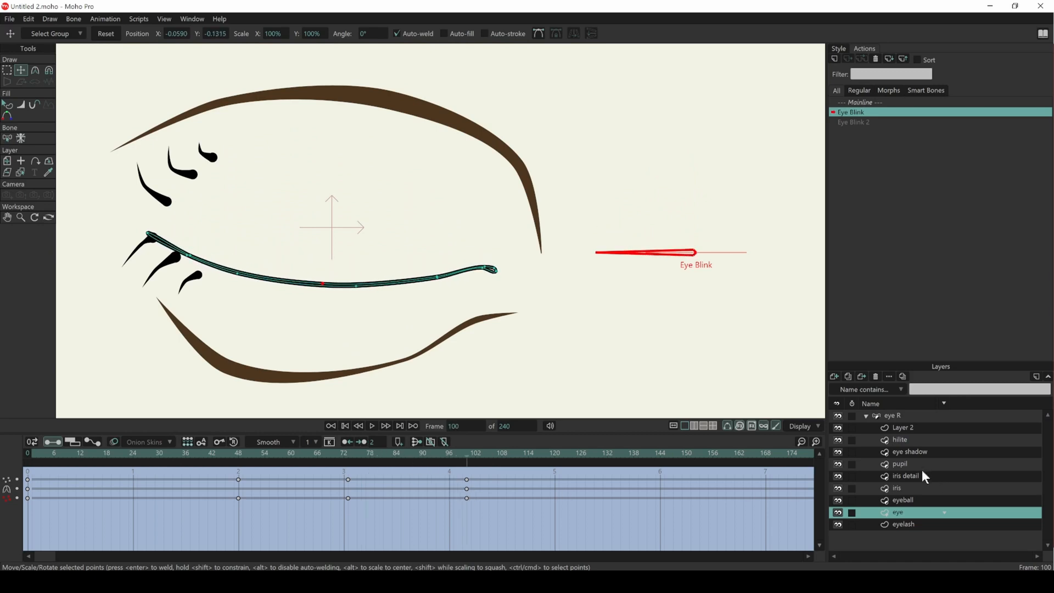
left_click(920, 524)
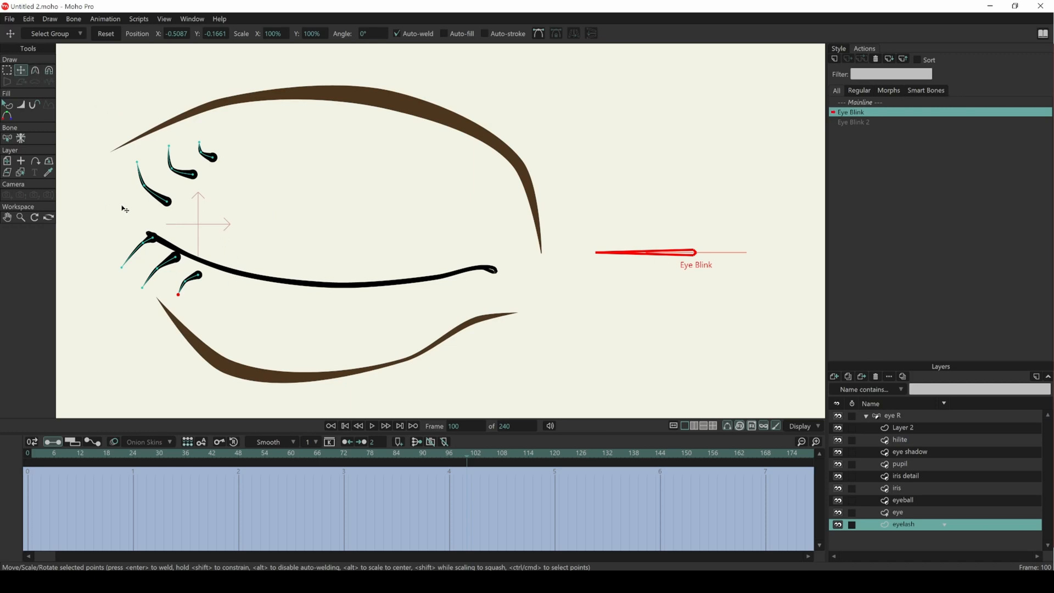
left_click(7, 70)
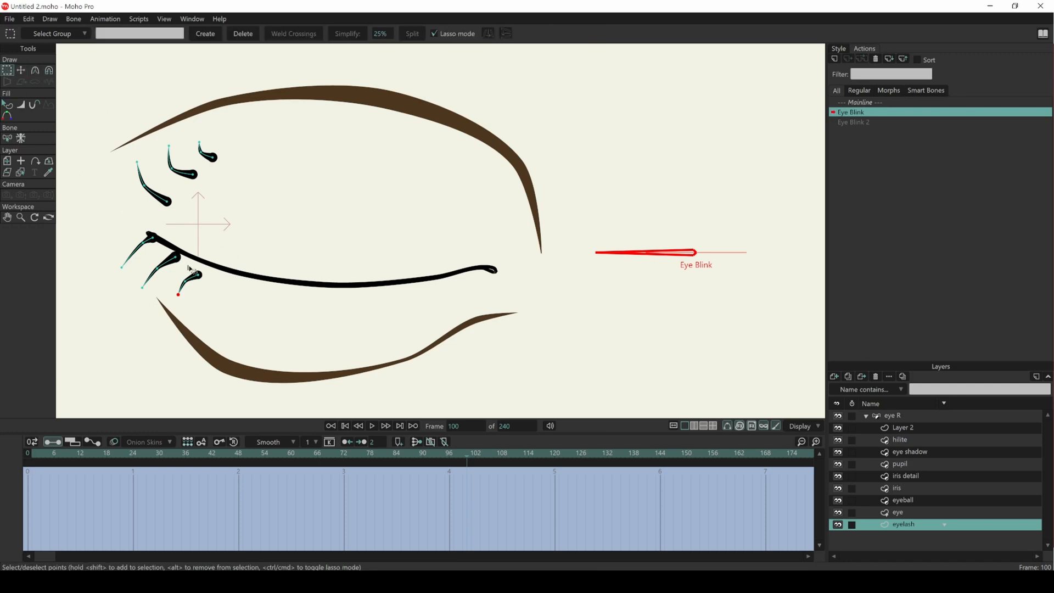
mouse_move(203, 270)
left_mouse_down()
mouse_move(172, 296)
mouse_move(205, 298)
mouse_move(202, 279)
mouse_move(212, 291)
mouse_move(215, 283)
mouse_move(180, 262)
left_mouse_up()
left_click(21, 70)
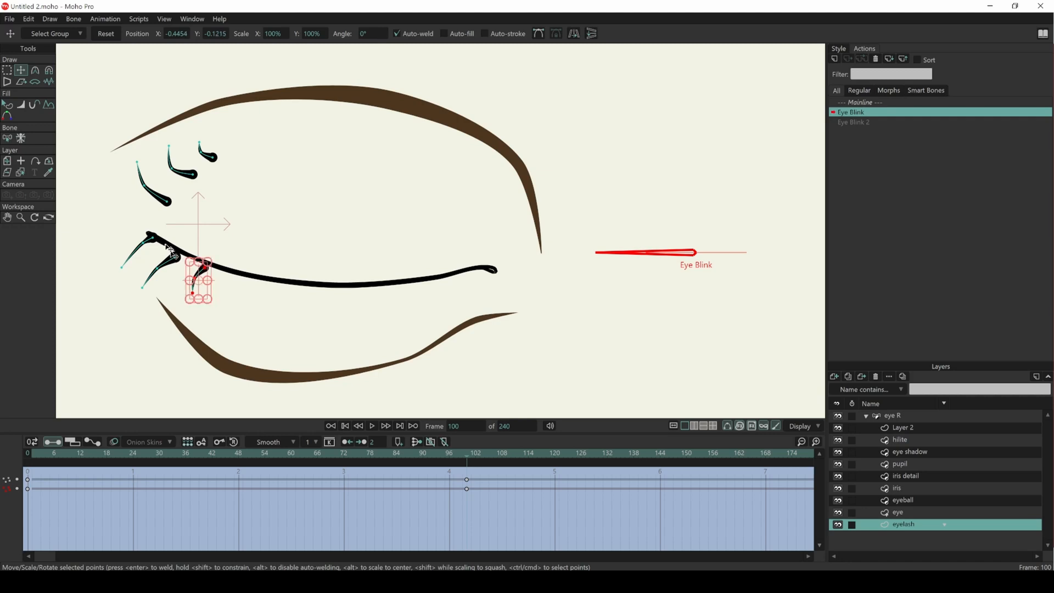
left_click(7, 71)
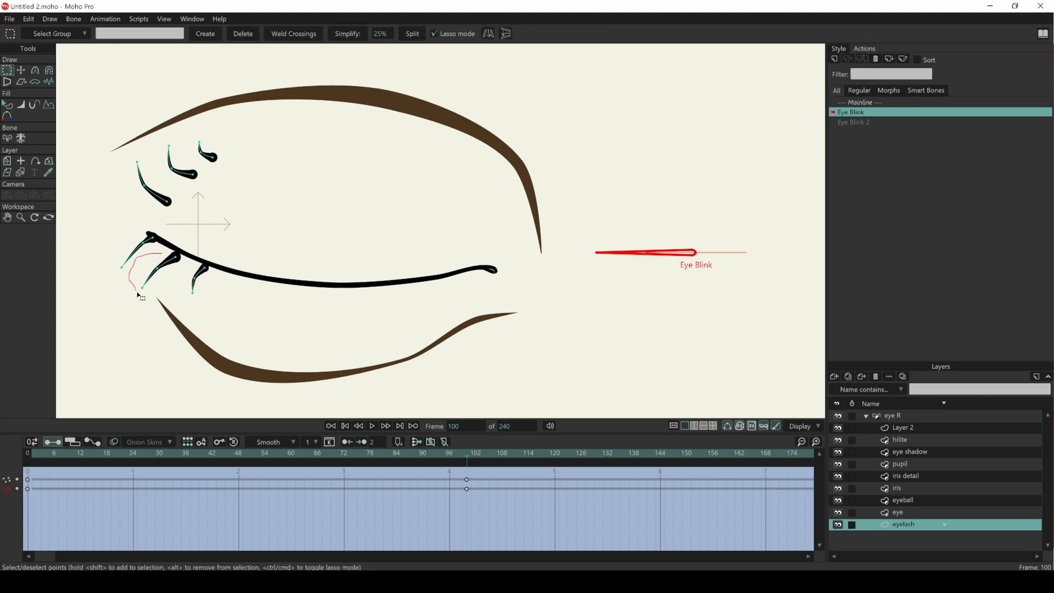
left_click_drag(147, 253, 172, 268)
left_click(20, 70)
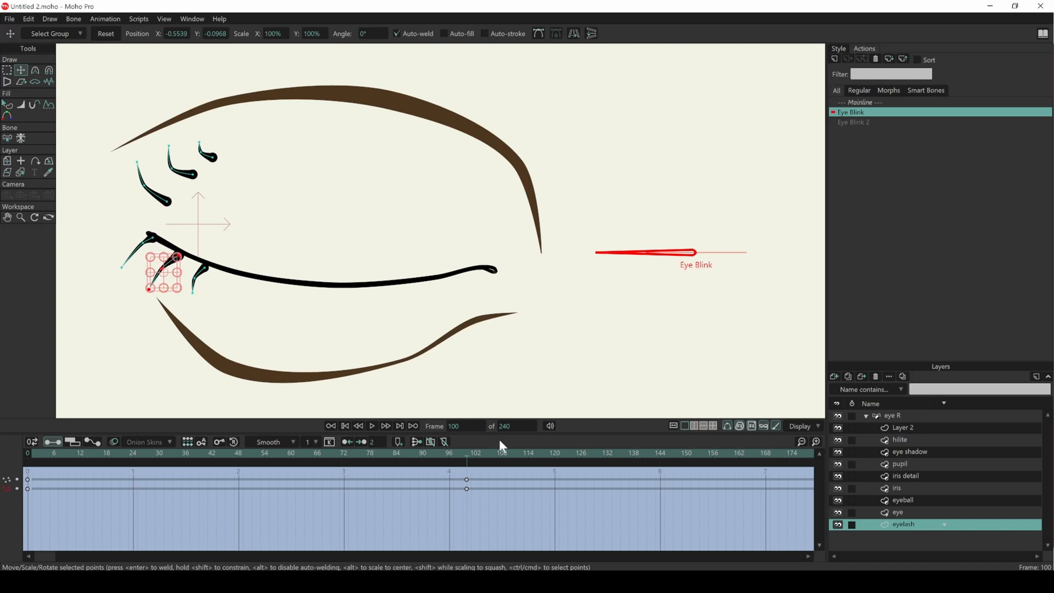
left_click_drag(470, 458, 296, 471)
left_click_drag(225, 473, 476, 489)
Select the three upper lashes, then rotate and move them down onto the closed lid line at frame 100.
left_click(9, 69)
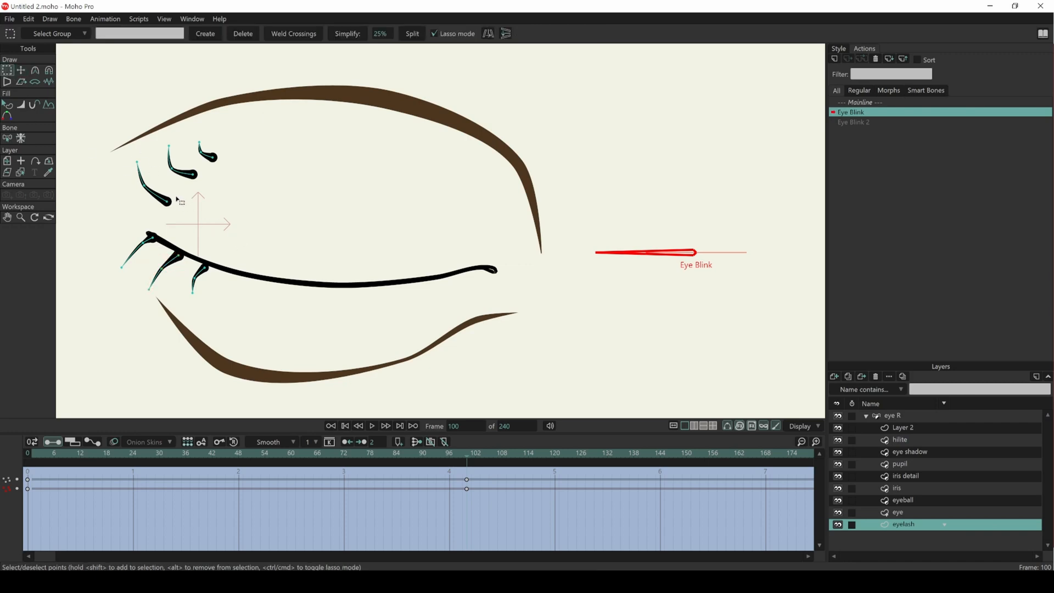
mouse_move(176, 200)
left_mouse_down()
mouse_move(121, 153)
mouse_move(134, 204)
mouse_move(187, 208)
left_mouse_up()
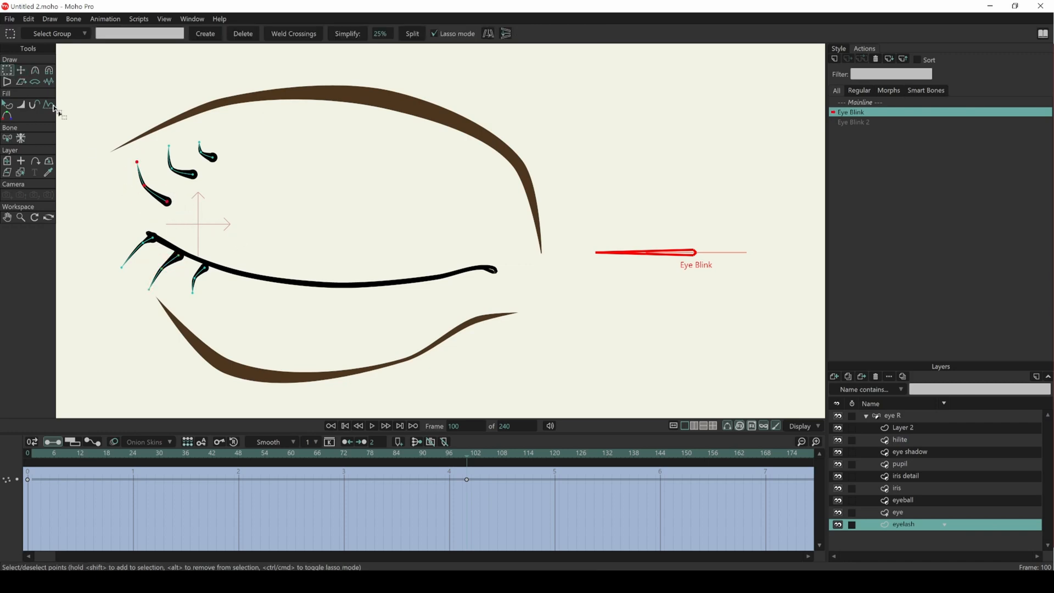
mouse_move(250, 132)
left_mouse_down()
mouse_move(132, 146)
mouse_move(239, 196)
mouse_move(205, 128)
left_mouse_up()
left_click(21, 70)
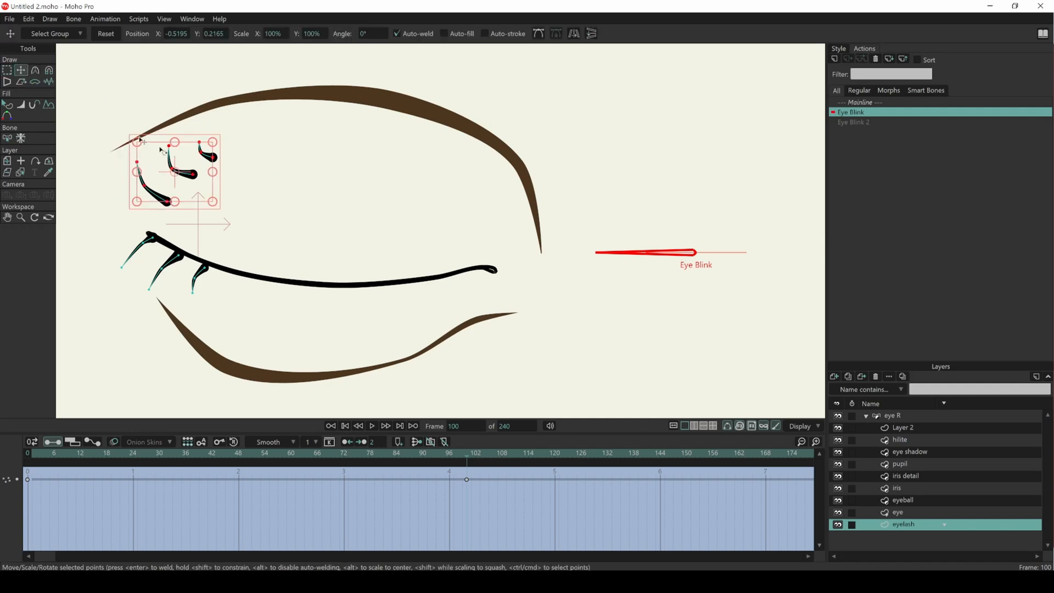
left_click_drag(219, 164, 203, 246)
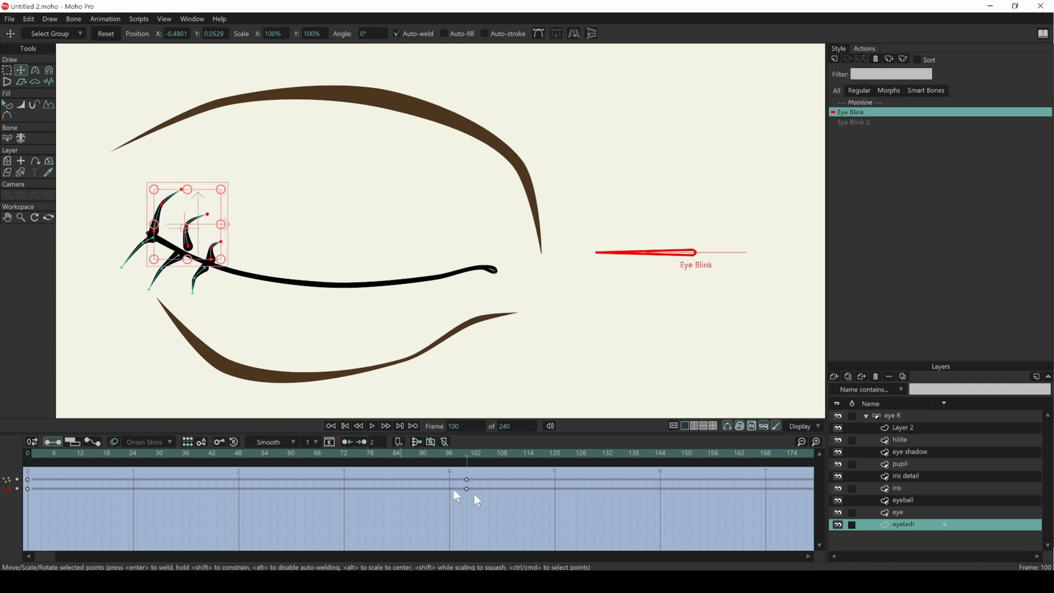
At frame 48 of the Eye Blink action, move the outermost and innermost upper lashes' base points onto the half-closed lid line.
mouse_move(466, 467)
left_mouse_down()
mouse_move(60, 453)
mouse_move(414, 454)
mouse_move(266, 456)
mouse_move(240, 471)
left_mouse_up()
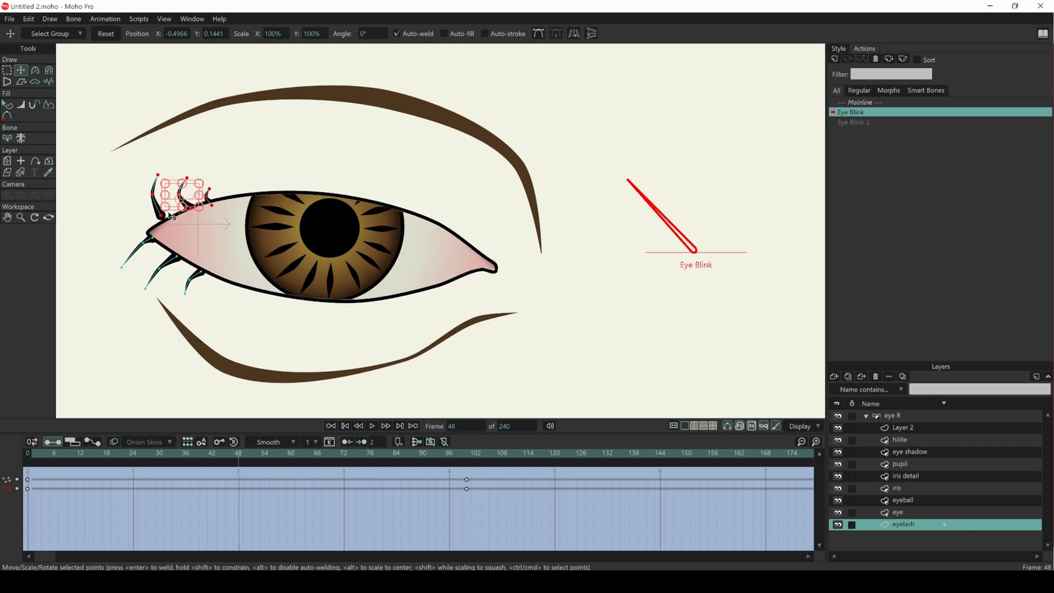
left_click(7, 70)
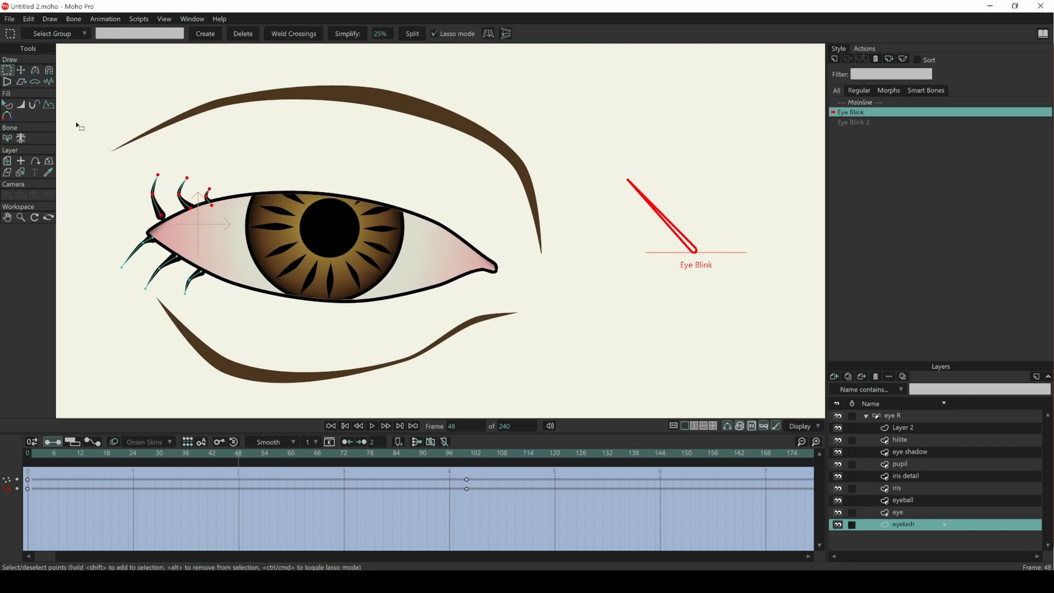
left_click(76, 125)
left_click(21, 70)
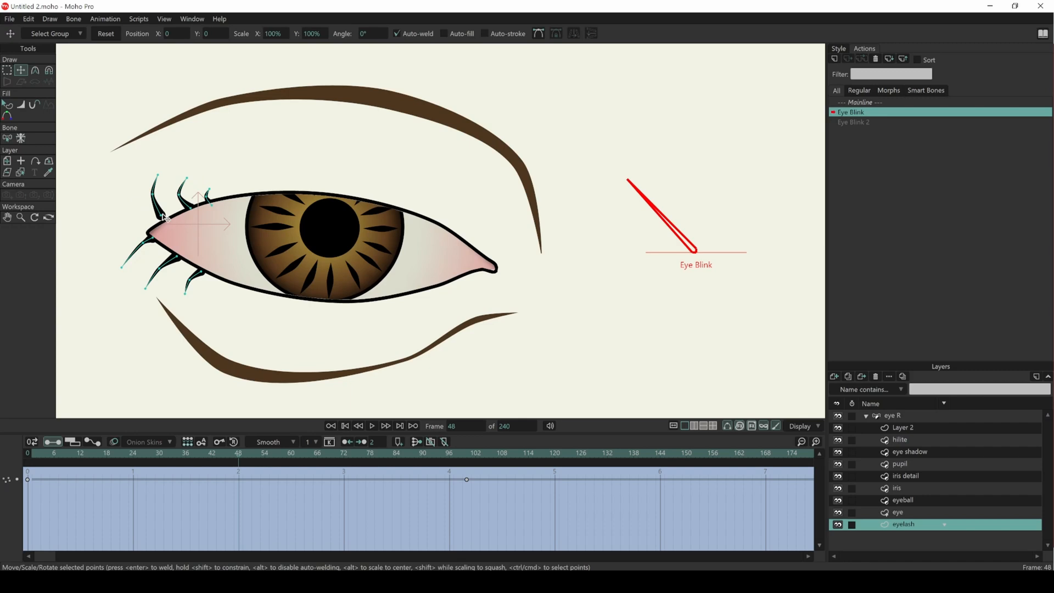
left_click(163, 221)
left_click_drag(164, 222, 161, 221)
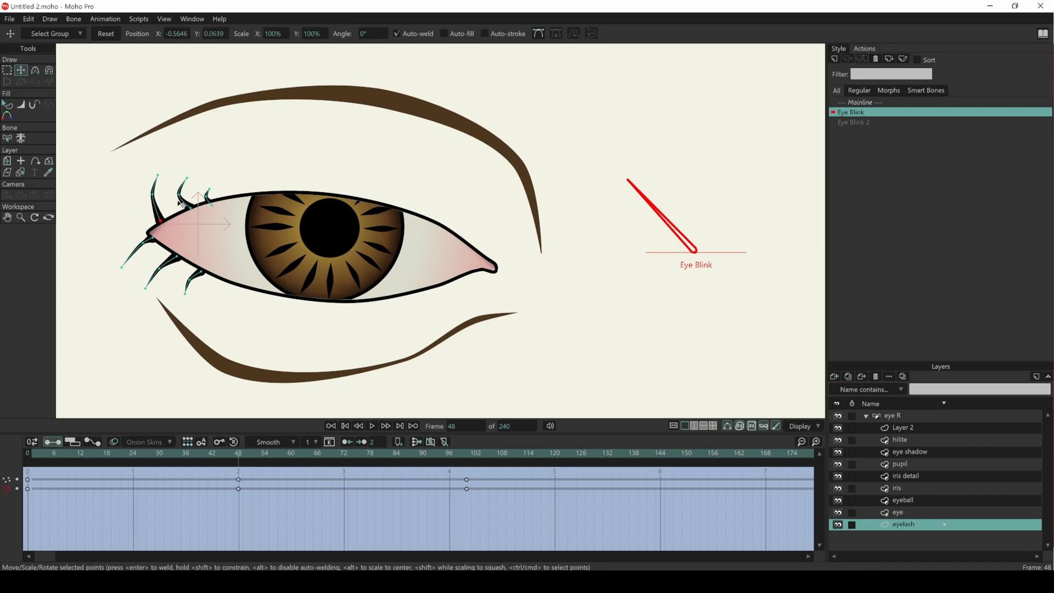
left_click(206, 197)
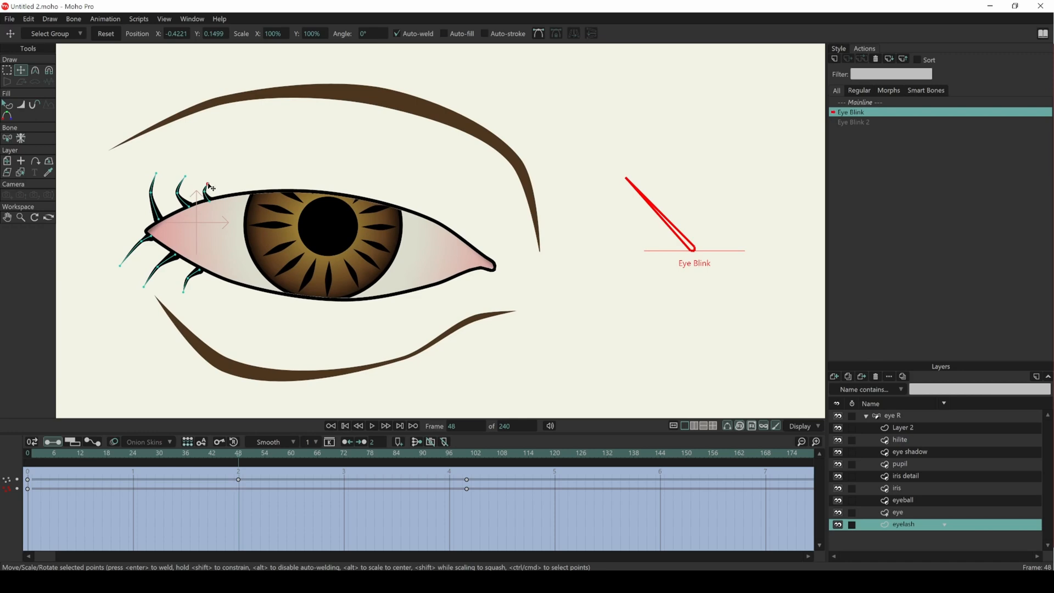
Scrub through the blink and, at frame 100, move the middle upper lash's base point onto the closed lid line.
left_click_drag(235, 449, 5, 436)
left_click_drag(336, 447, 467, 494)
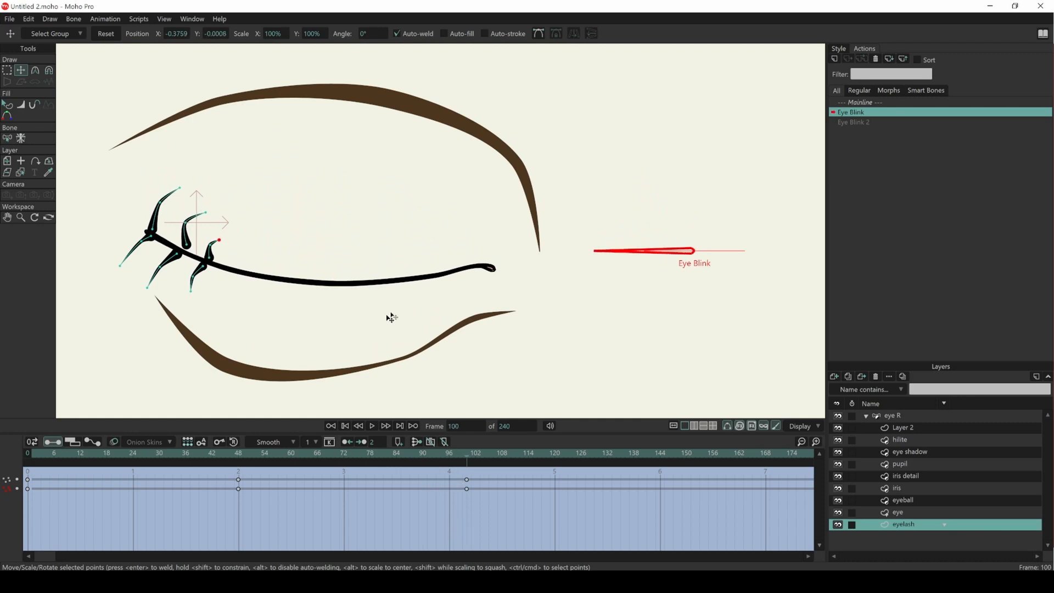
left_click(184, 249)
On Layer 2 at frame 100, lower the three inner points of the brown line above the eye to follow the blink.
left_click(930, 431)
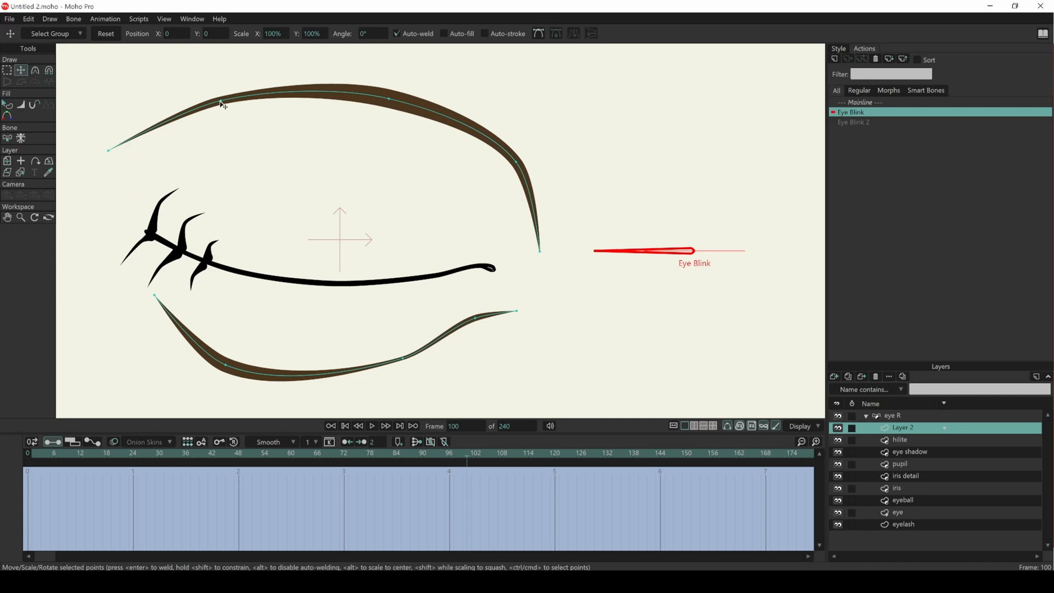
left_click_drag(223, 105, 384, 129)
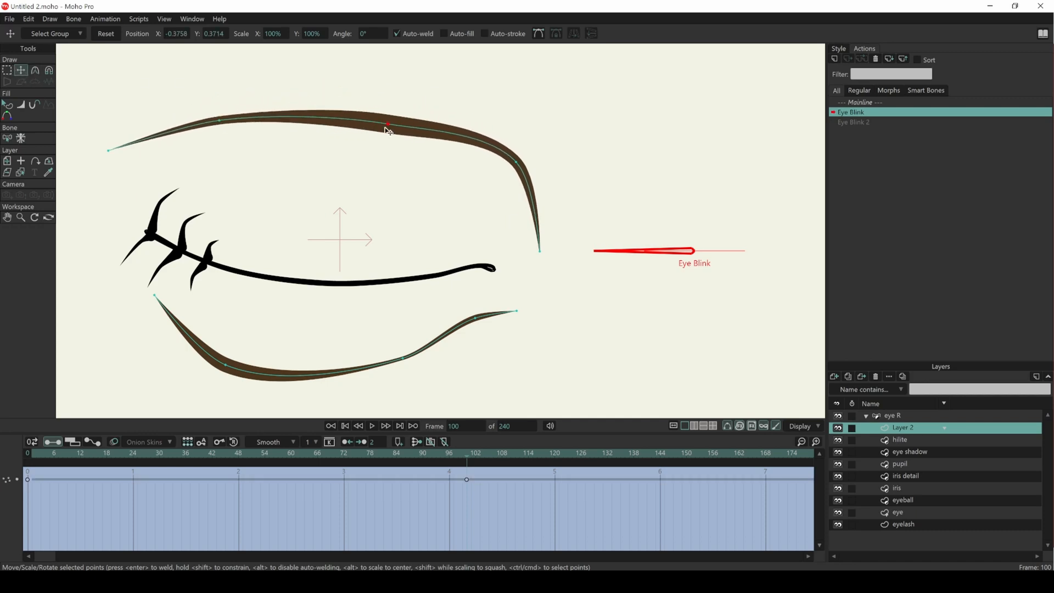
left_click_drag(517, 166, 510, 193)
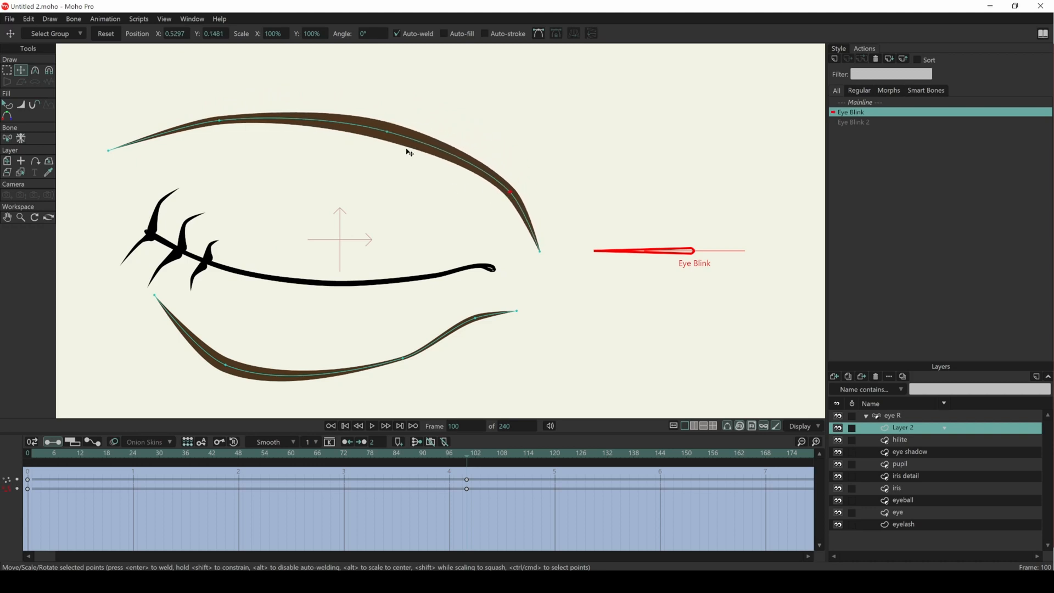
left_click_drag(387, 132, 387, 141)
left_click_drag(219, 125, 219, 133)
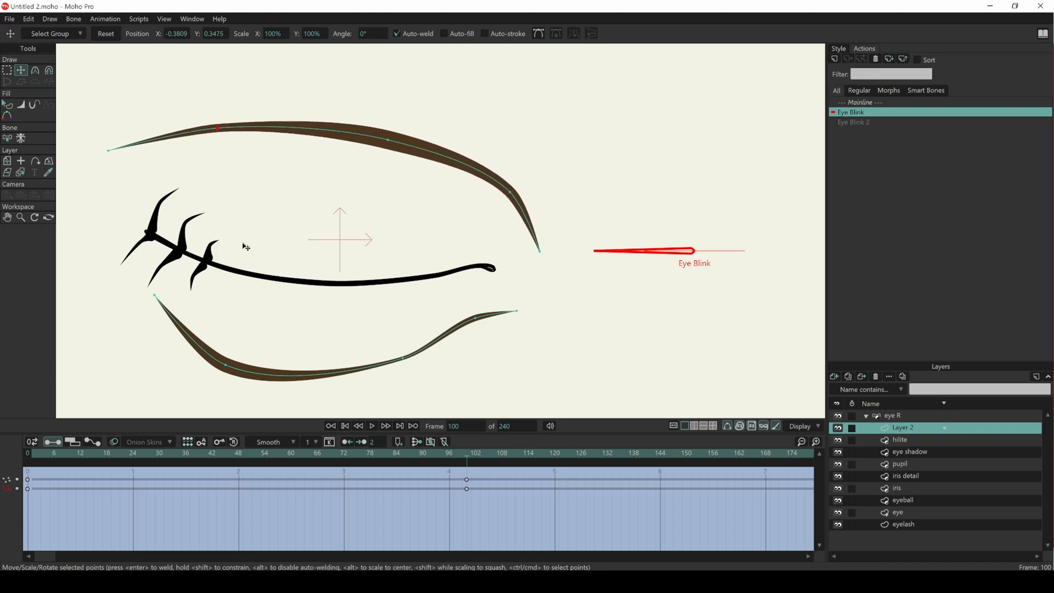
Raise the points of the brown line below the eye slightly at frame 100, except its outer end, and scrub back through the blink.
left_click_drag(226, 364, 228, 345)
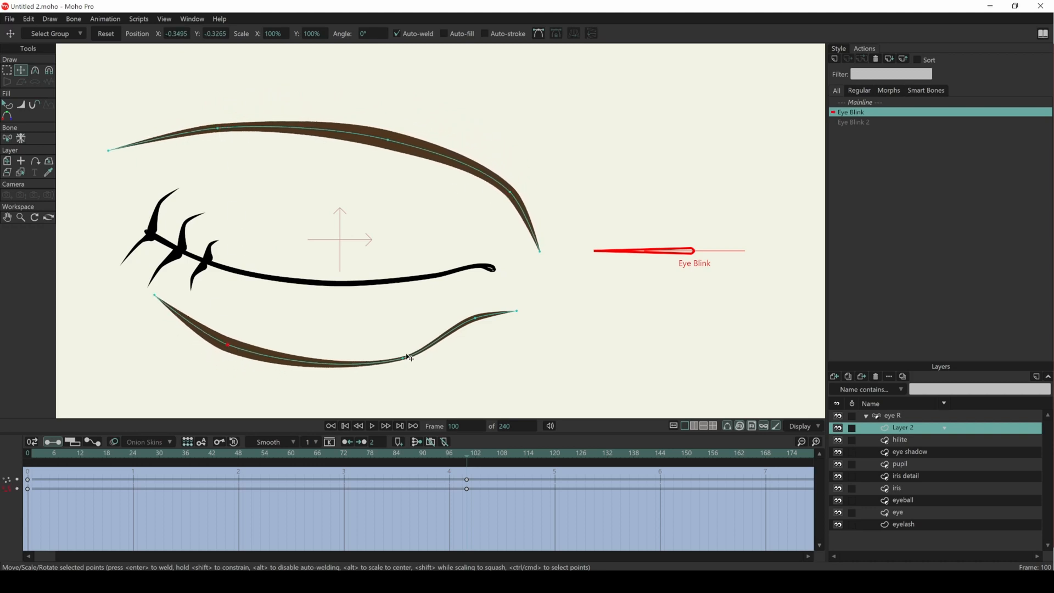
left_click_drag(403, 358, 400, 345)
left_click_drag(476, 319, 516, 312)
left_click(518, 312)
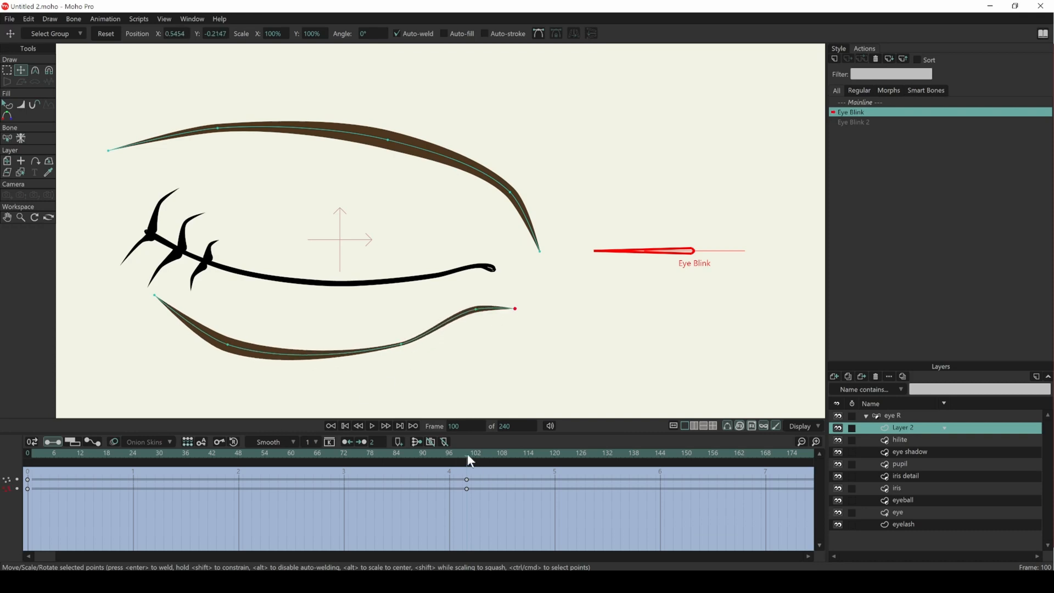
left_click_drag(467, 455, 4, 485)
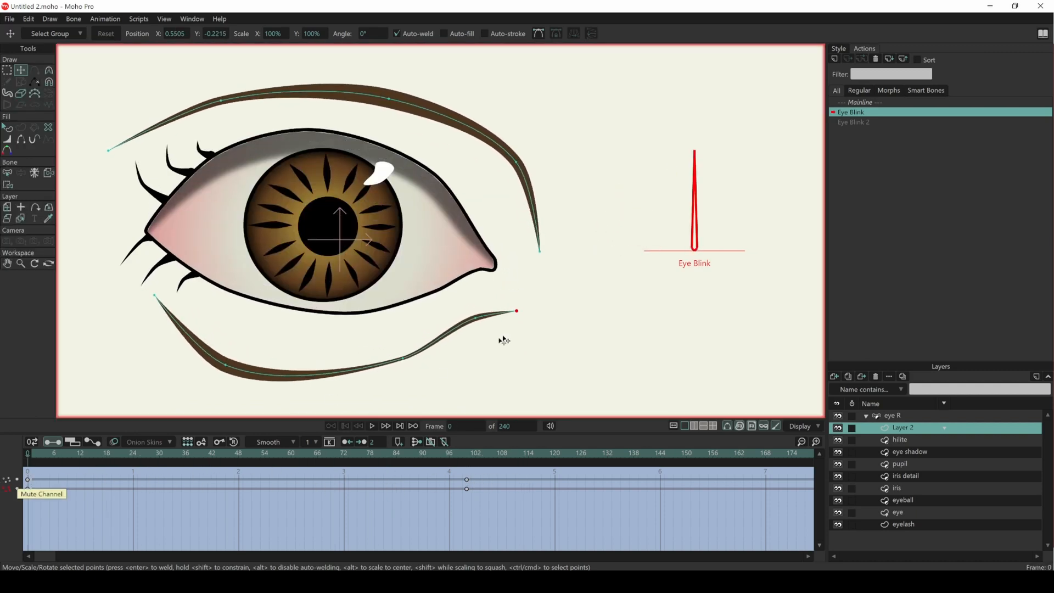
In the Eye Blink 2 action at frame 100, raise all points of Layer 2's upper brown line, including both ends, for the wide-open pose.
scroll(514, 311, "down", 1)
scroll(517, 312, "down", 1)
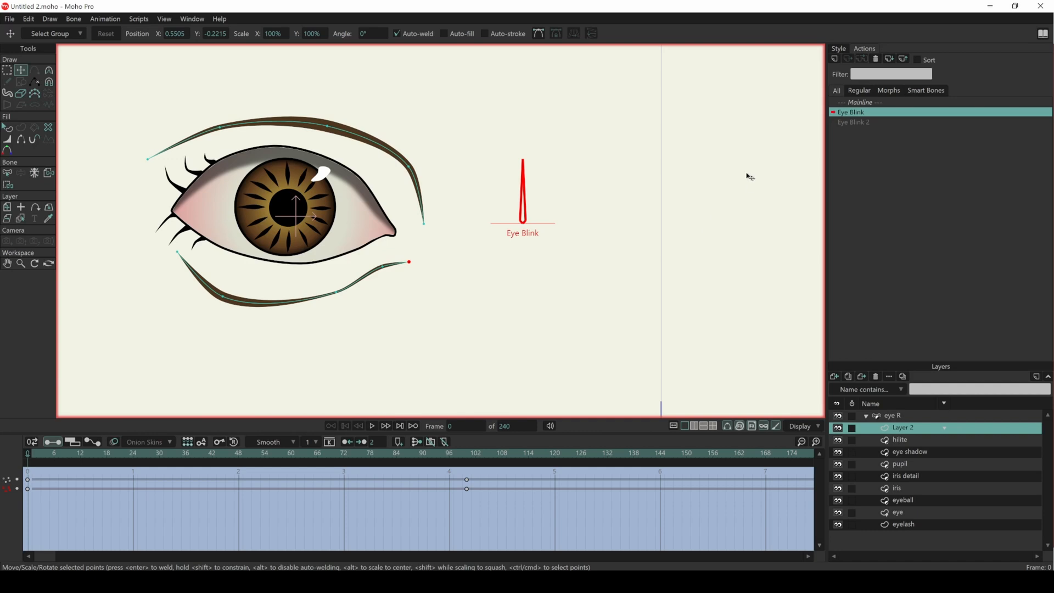
double_click(855, 122)
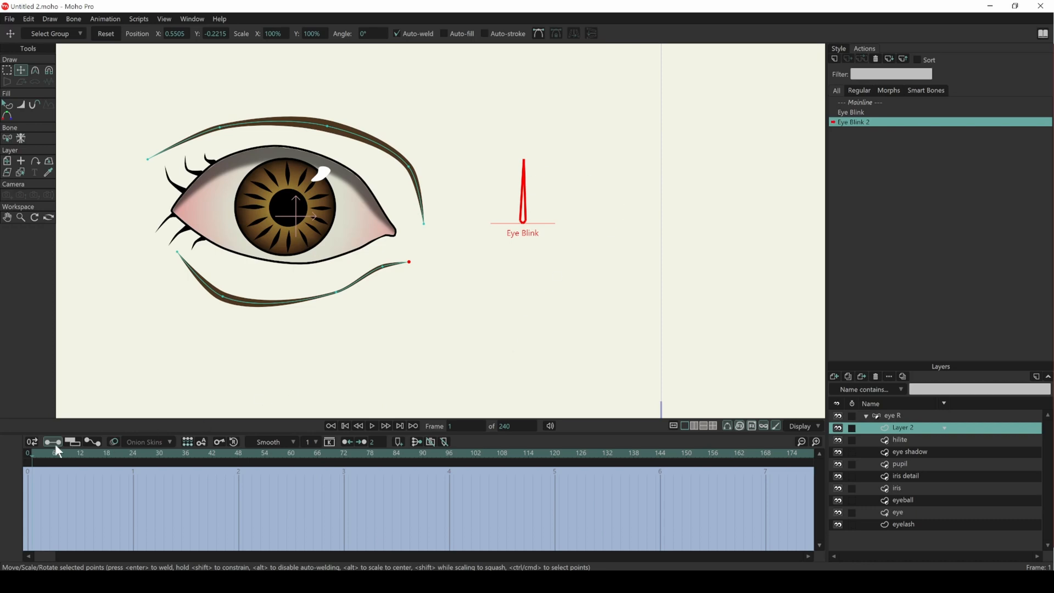
left_click_drag(58, 451, 476, 463)
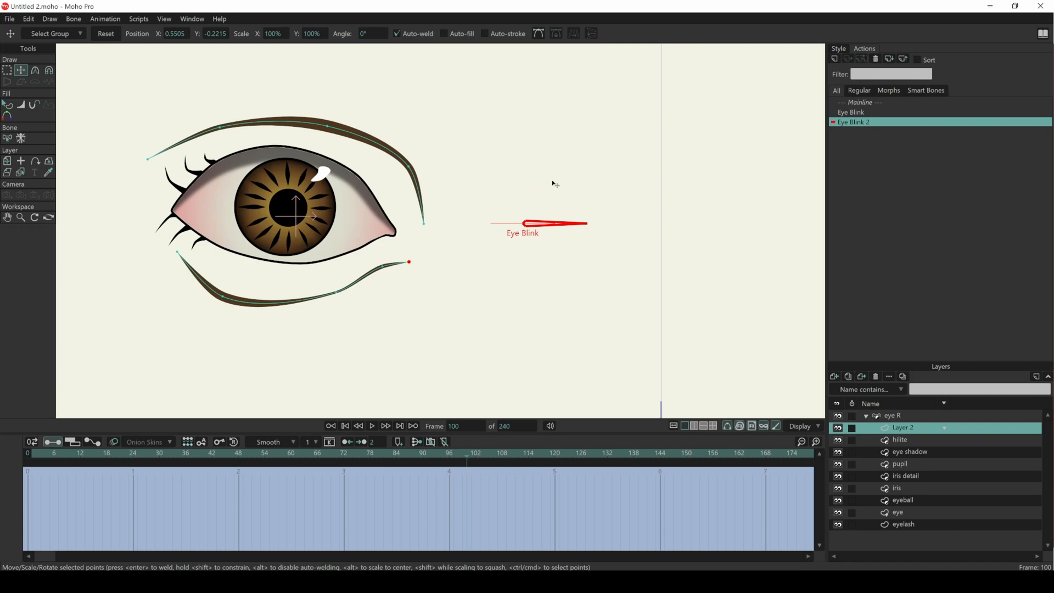
left_click_drag(281, 181, 308, 194)
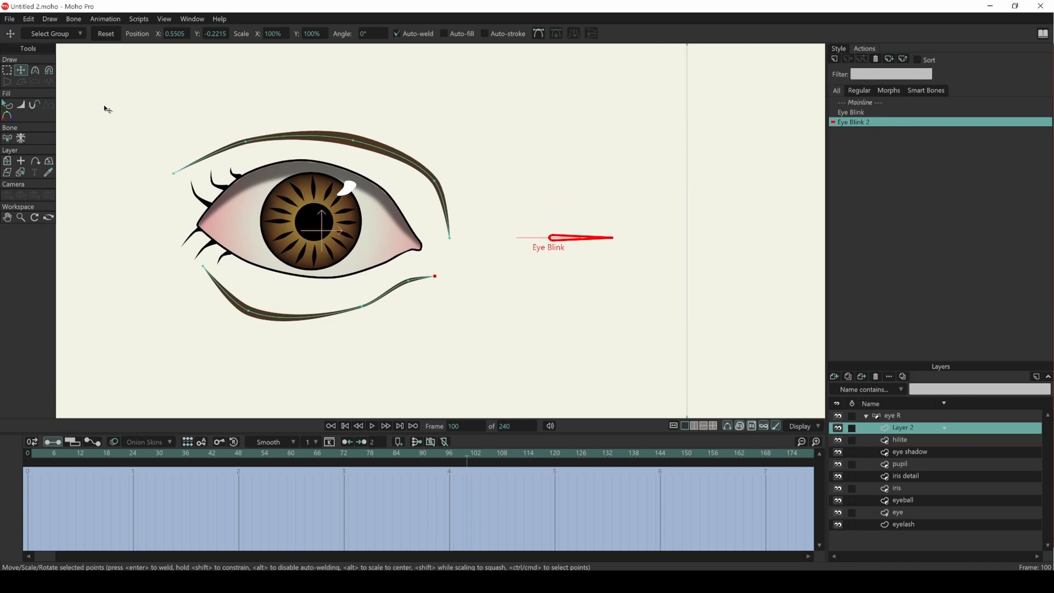
left_click_drag(251, 144, 246, 127)
left_click_drag(352, 141, 356, 116)
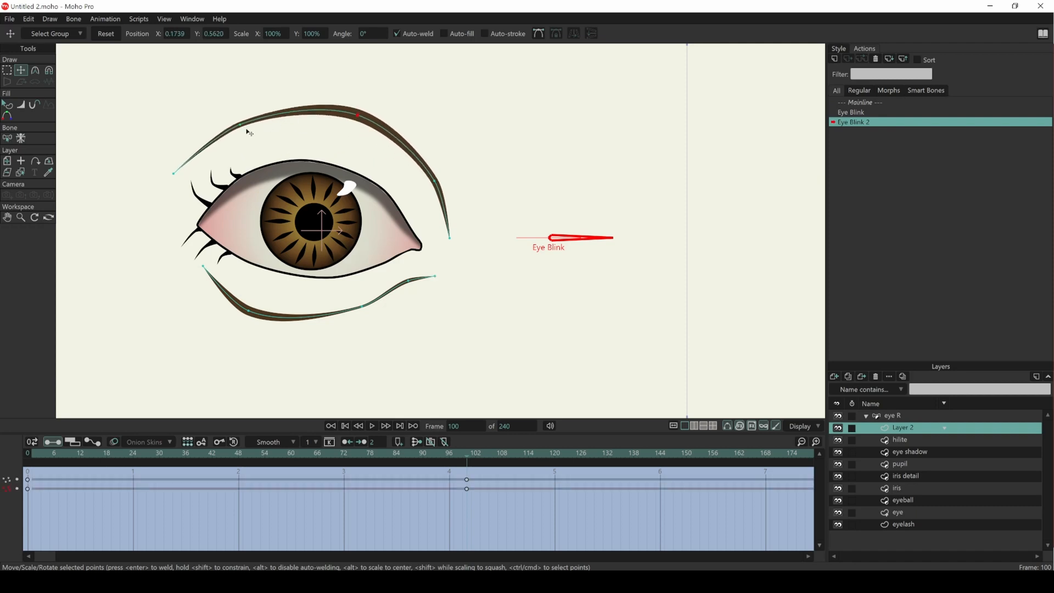
left_click_drag(246, 127, 245, 125)
left_click_drag(437, 184, 443, 165)
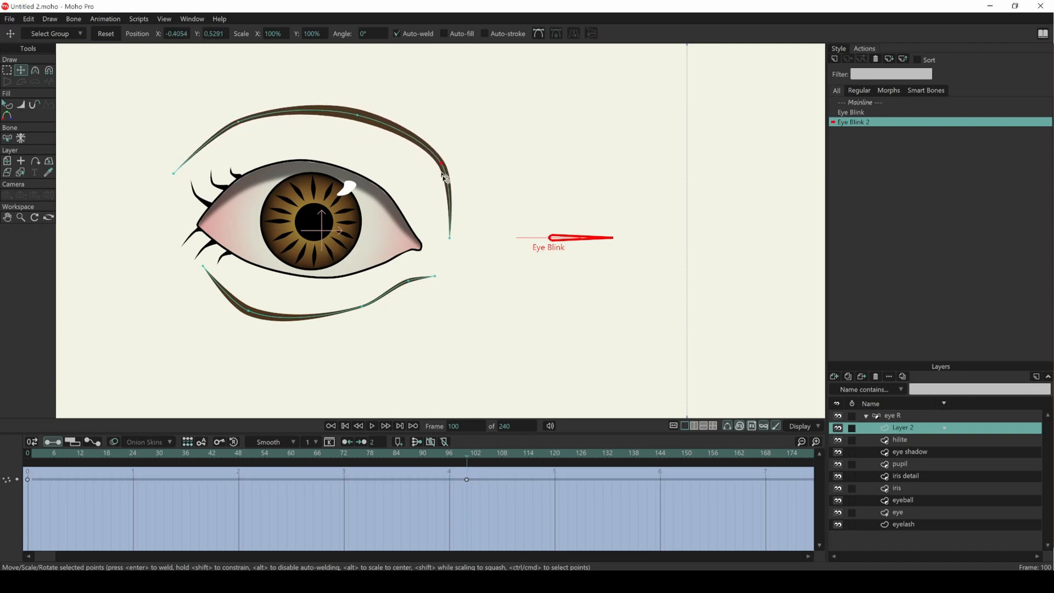
left_click_drag(451, 240, 460, 222)
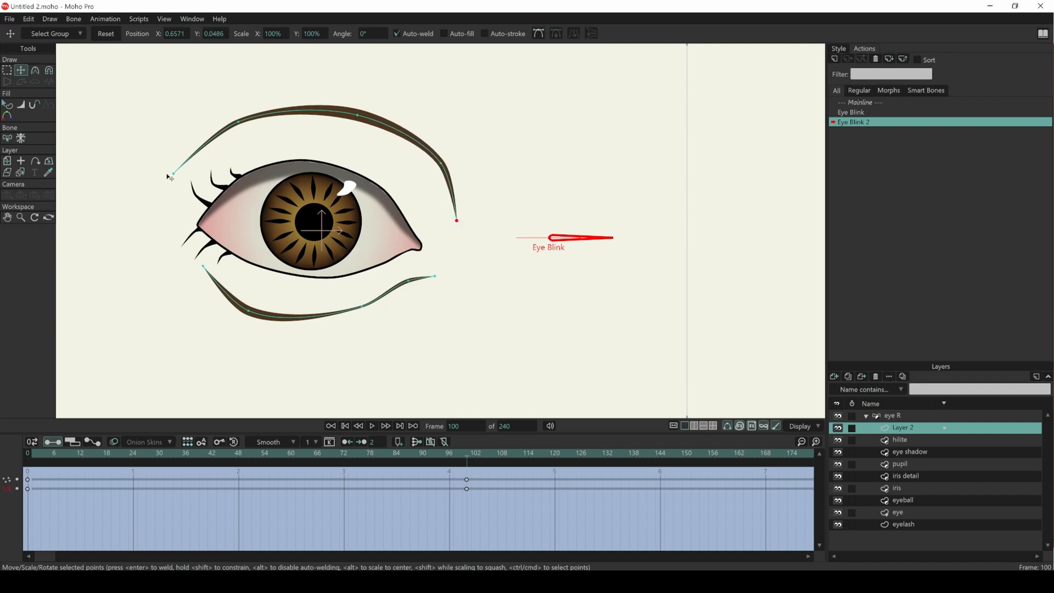
left_click_drag(169, 178, 174, 163)
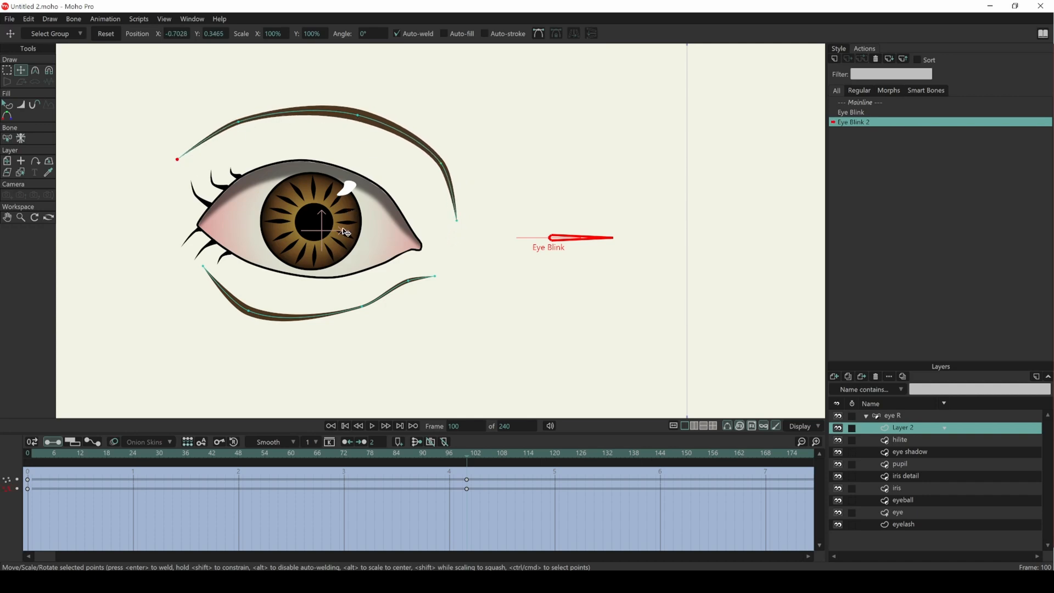
Move the lower brown line's inner points and outer end downward at frame 100, then scrub the timeline to check the motion.
left_click_drag(363, 311, 364, 324)
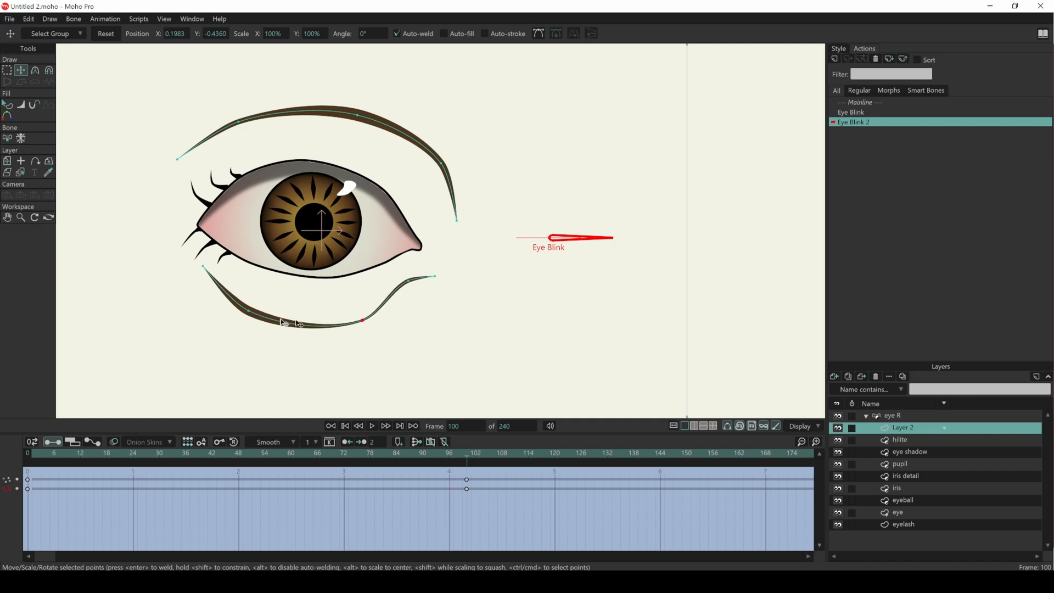
left_click_drag(248, 313, 248, 319)
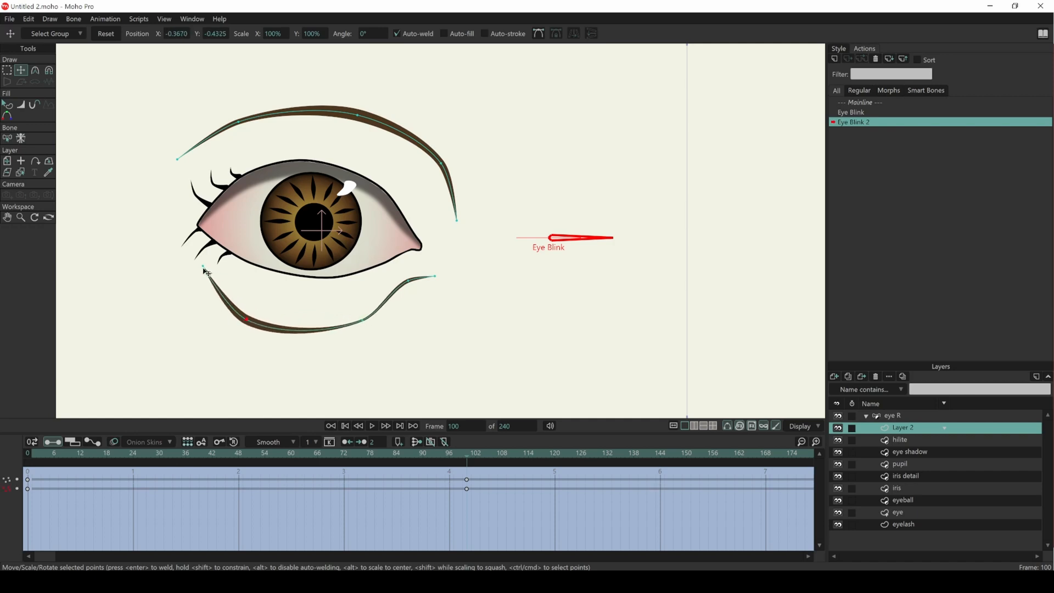
left_click_drag(204, 268, 191, 285)
left_click_drag(409, 284, 411, 295)
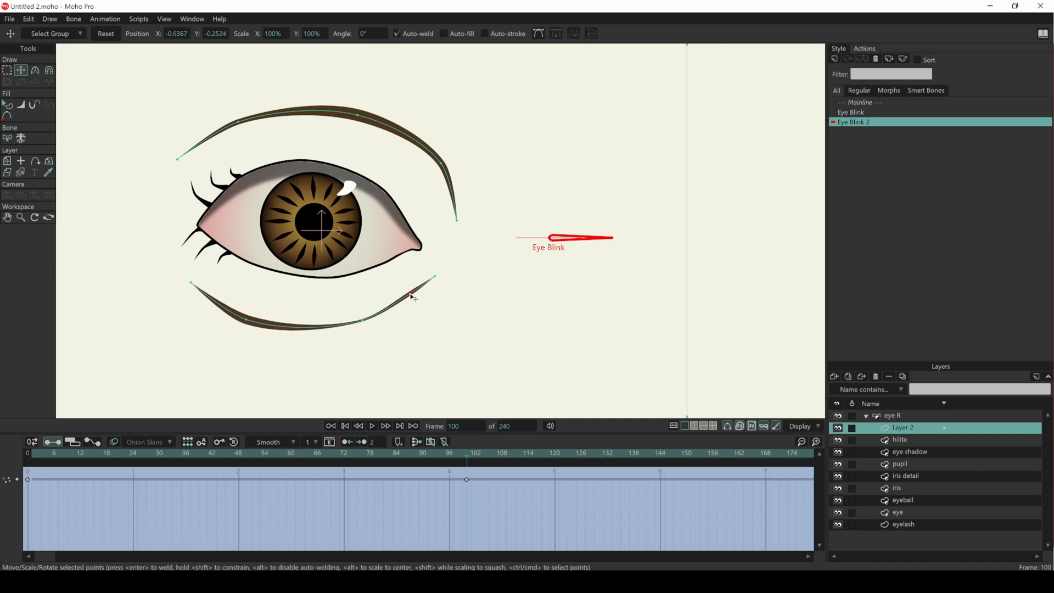
left_click_drag(474, 463, 471, 502)
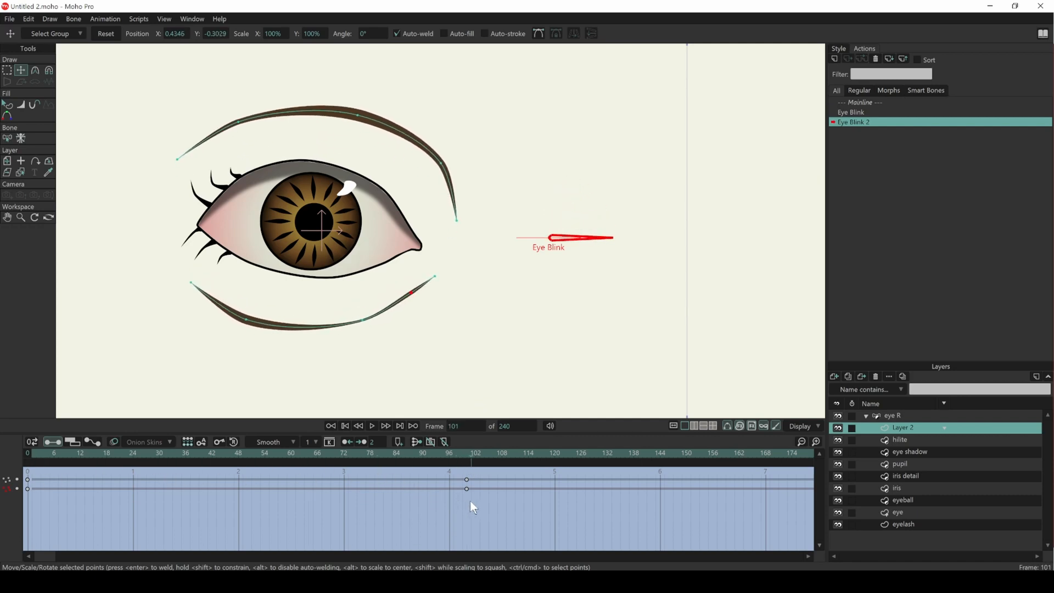
On the eye layer at frame 100, raise the upper lid's three points to widen the eye and refine its arch.
left_click(930, 513)
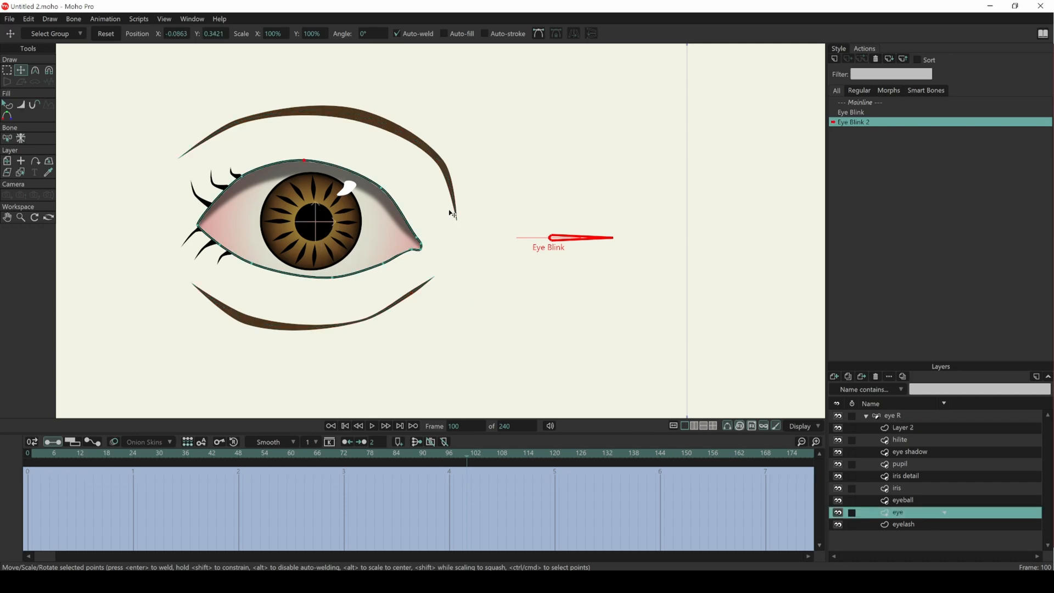
scroll(409, 210, "up", 1)
left_click_drag(374, 189, 382, 173)
left_click_drag(285, 152, 284, 138)
left_click_drag(213, 174, 202, 159)
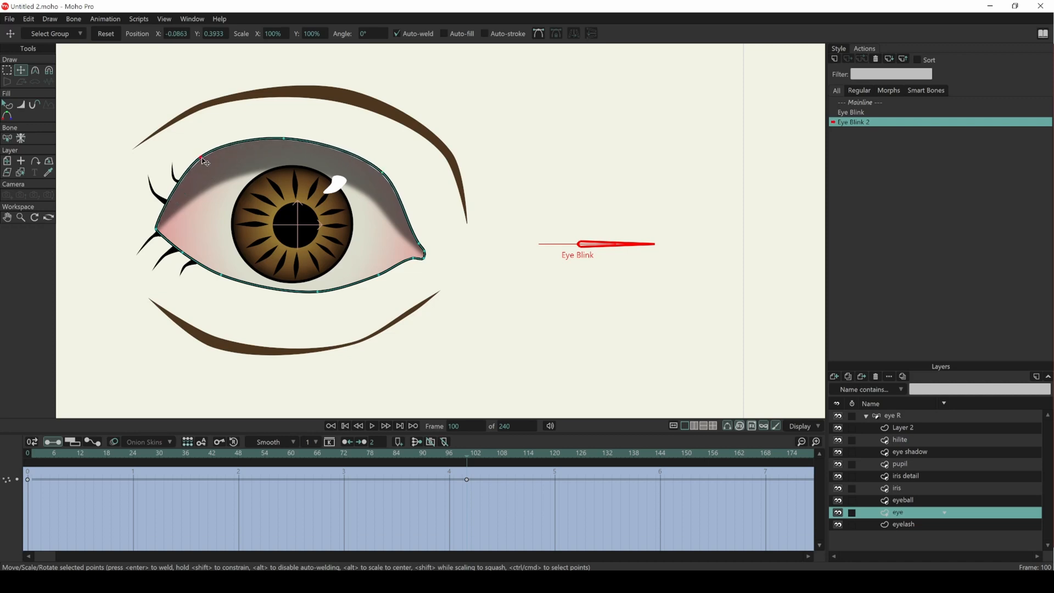
left_click_drag(290, 141, 291, 134)
left_click_drag(202, 160, 196, 168)
Pull the lower lid's points downward at frame 100, adjust the inner-corner point, and check the widening on the timeline.
left_click_drag(179, 251, 219, 292)
left_click_drag(318, 293, 320, 305)
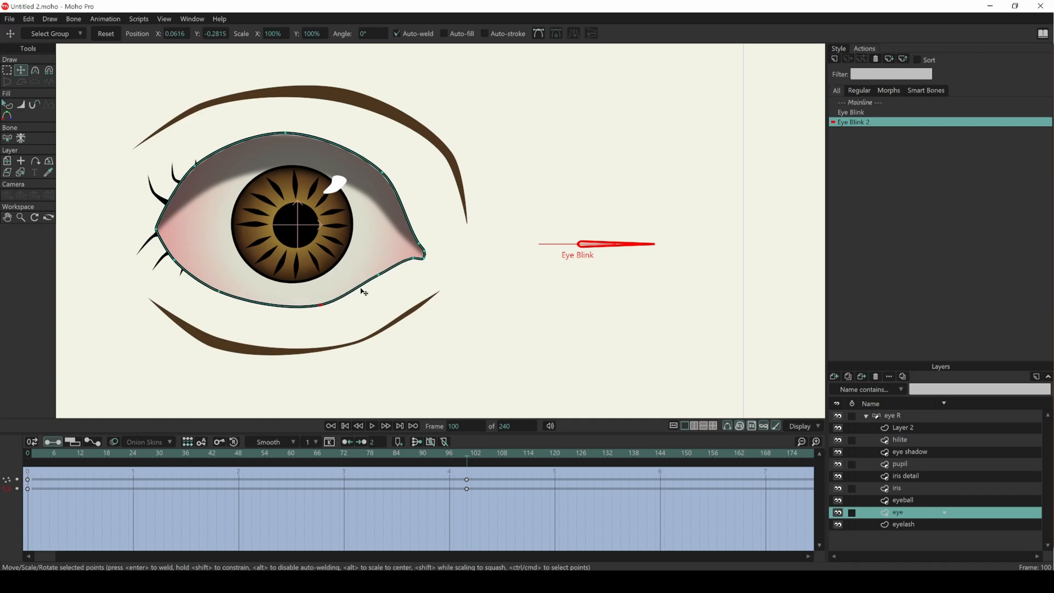
left_click_drag(377, 276, 413, 262)
left_click_drag(434, 453, 479, 482)
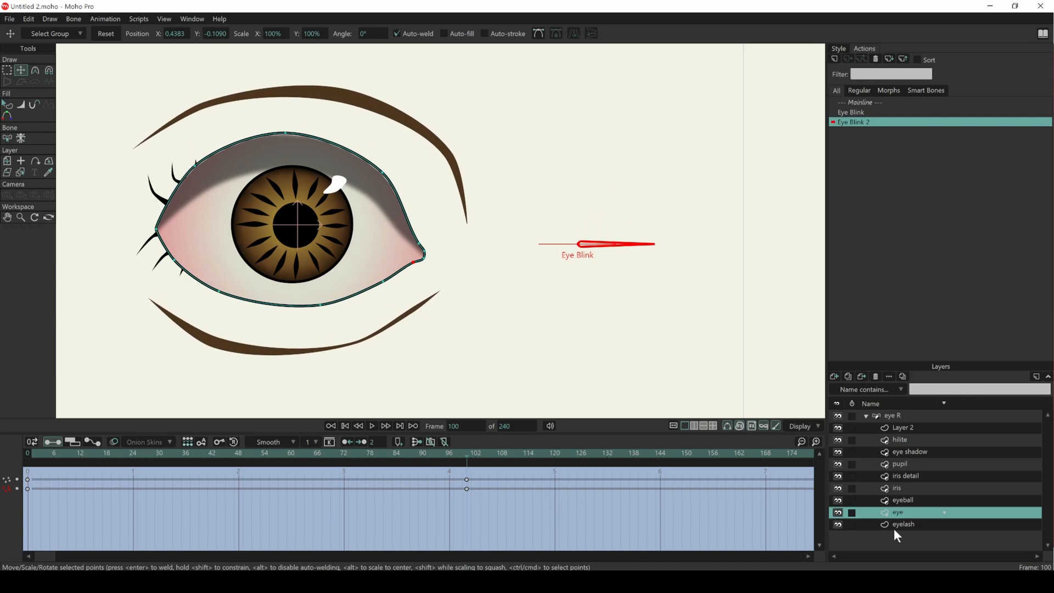
On the eyelash layer at frame 100, move the three upper lashes up and outward to follow the widened upper lid.
left_click(913, 524)
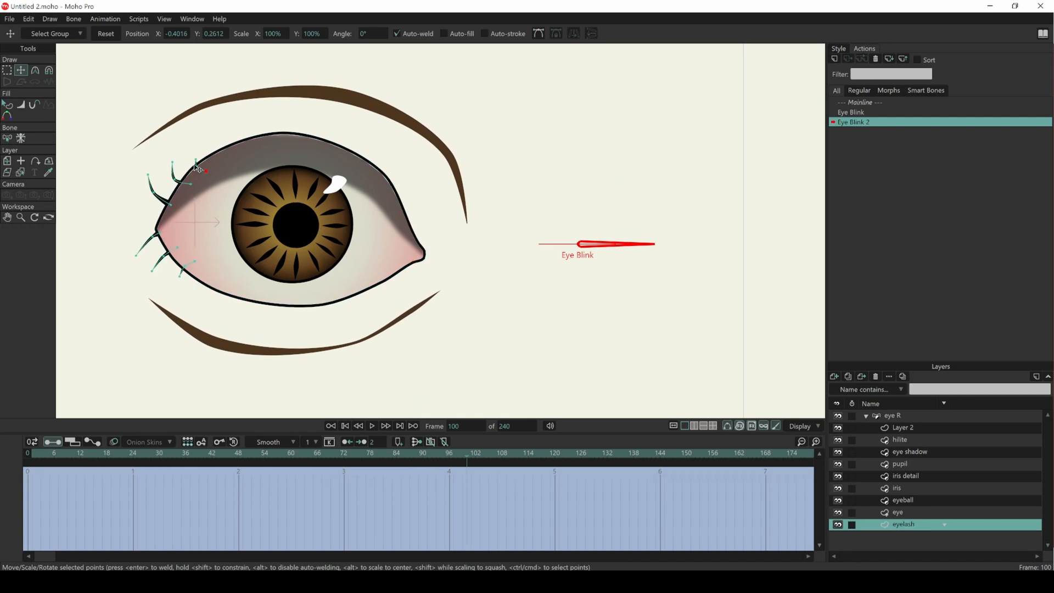
scroll(198, 168, "up", 3)
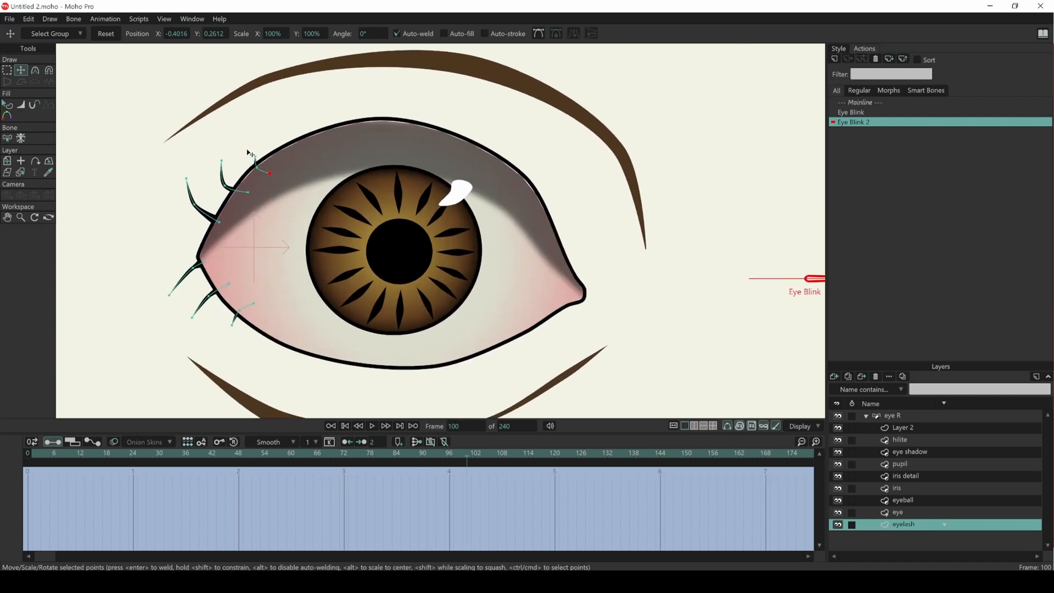
left_click(7, 70)
mouse_move(239, 144)
left_mouse_down()
mouse_move(157, 189)
mouse_move(310, 170)
mouse_move(212, 127)
mouse_move(234, 140)
left_mouse_up()
left_click(21, 70)
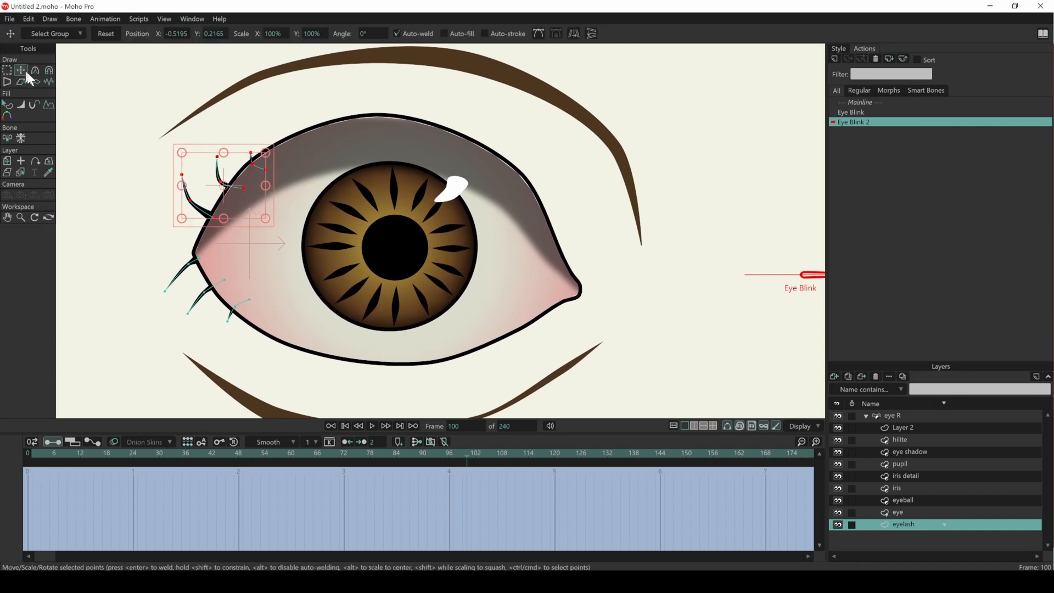
left_click_drag(271, 177, 271, 171)
left_click(270, 166)
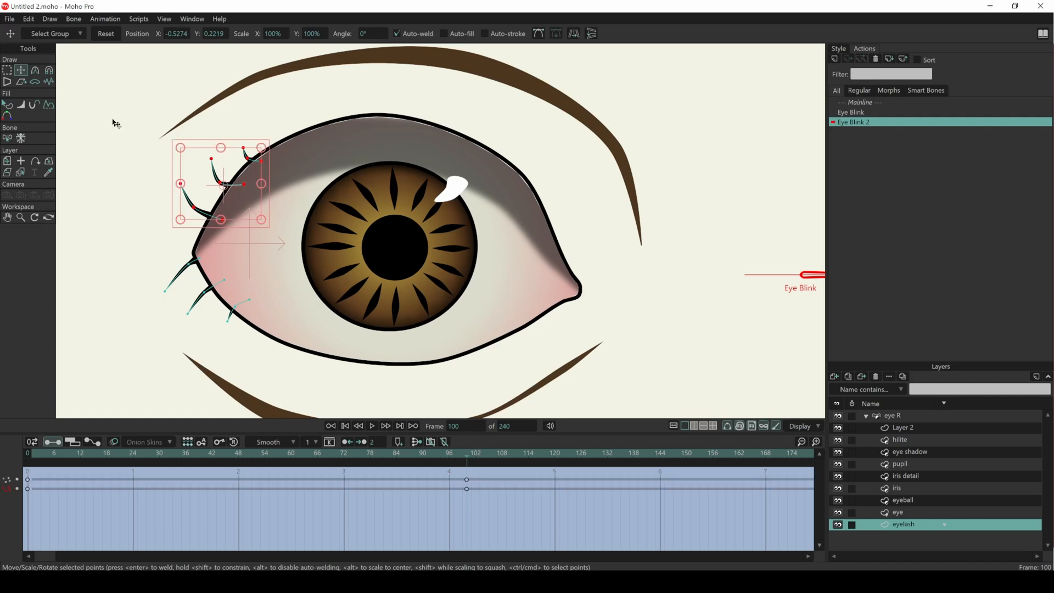
left_click(7, 70)
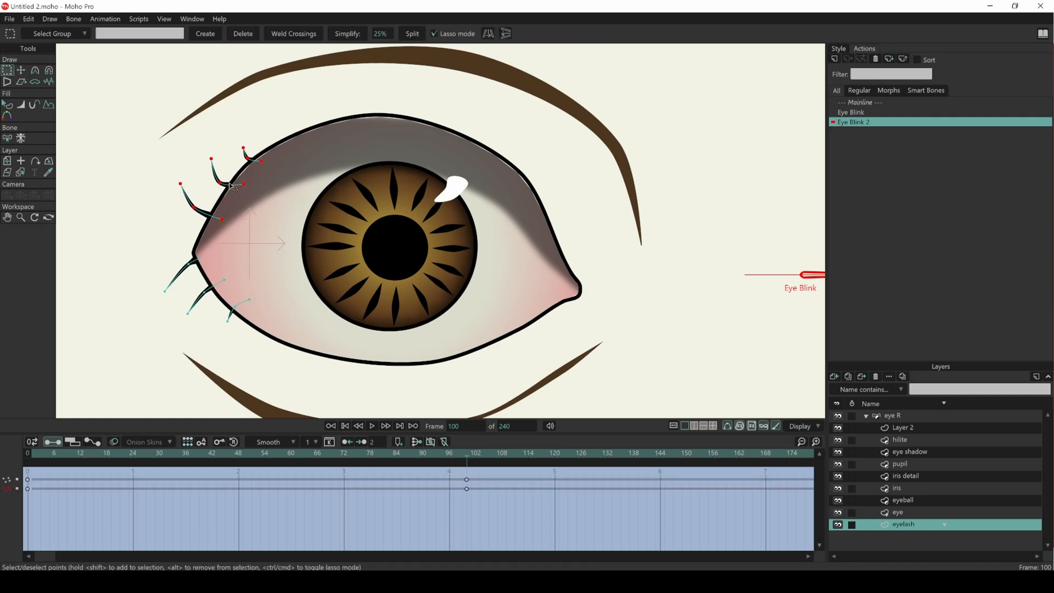
left_click(22, 70)
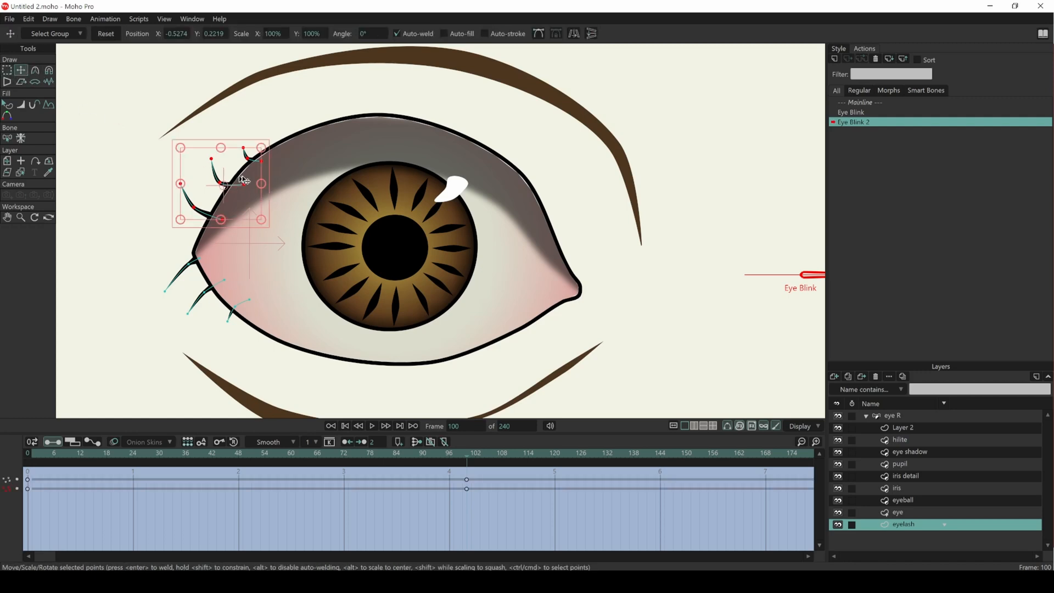
left_click_drag(245, 178, 230, 176)
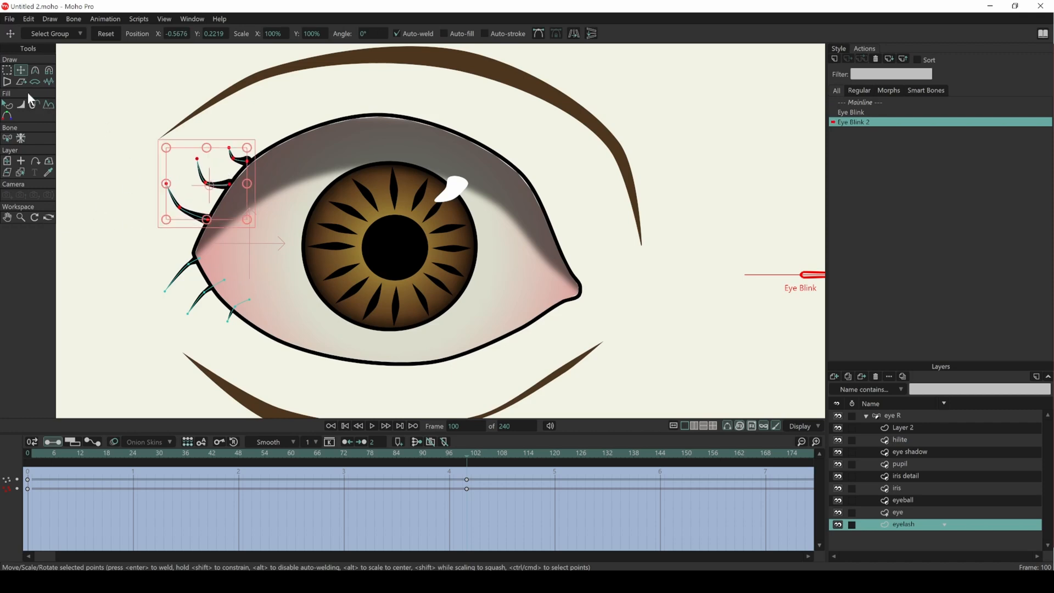
Move the three lower lashes down and outward at frame 100, then scrub the timeline to check the lash motion.
left_click(7, 70)
mouse_move(265, 301)
left_mouse_down()
mouse_move(262, 274)
mouse_move(189, 246)
mouse_move(153, 272)
mouse_move(232, 354)
mouse_move(262, 264)
mouse_move(235, 291)
left_mouse_up()
left_click(21, 71)
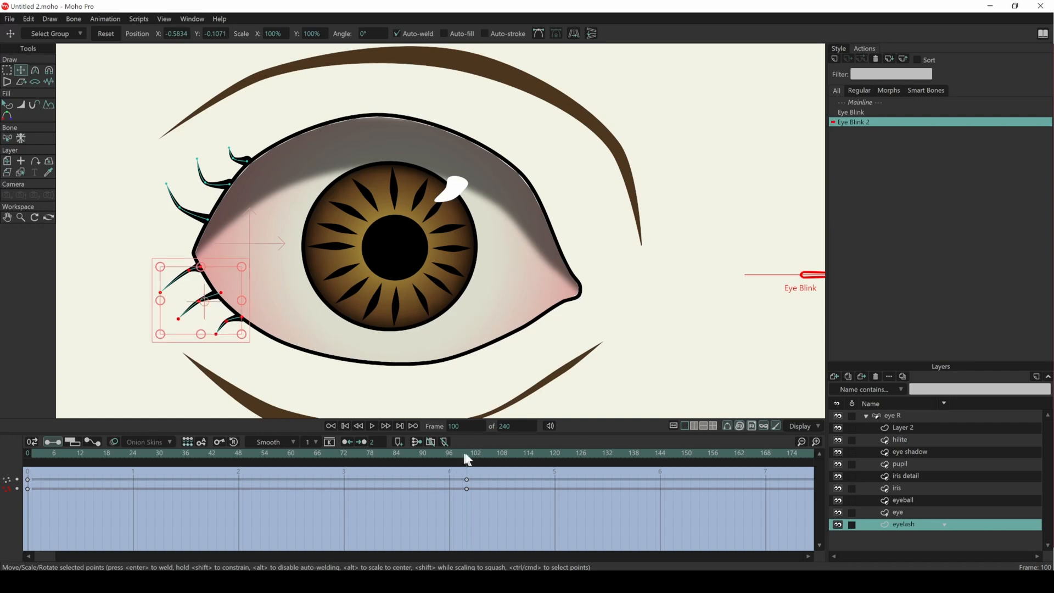
left_click_drag(464, 454, 385, 425)
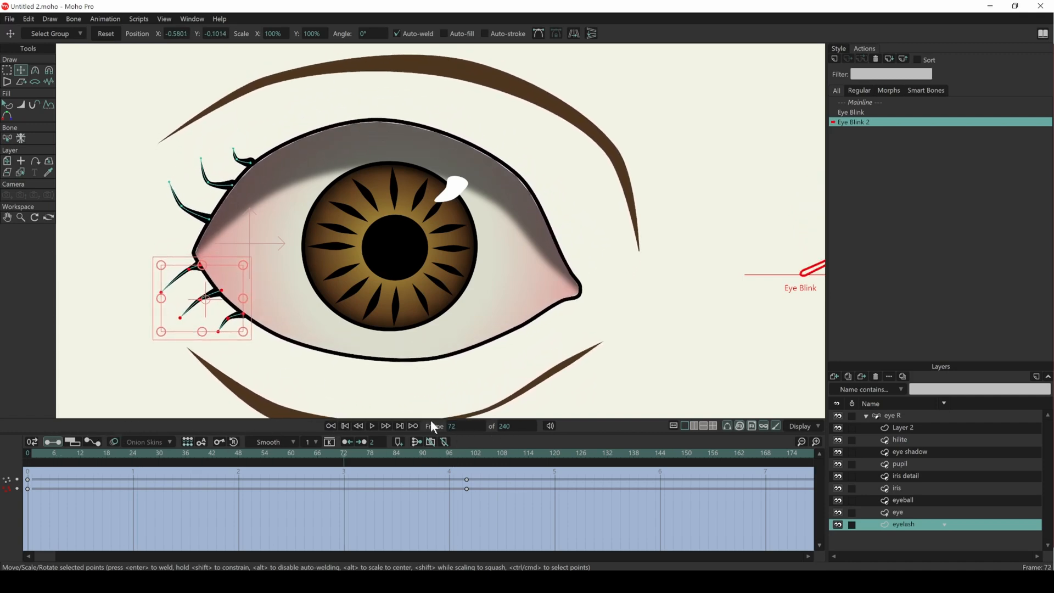
Return to the Mainline and rotate the Eye Blink bone on the eye R layer both ways to test the blink and widening.
left_click(865, 103)
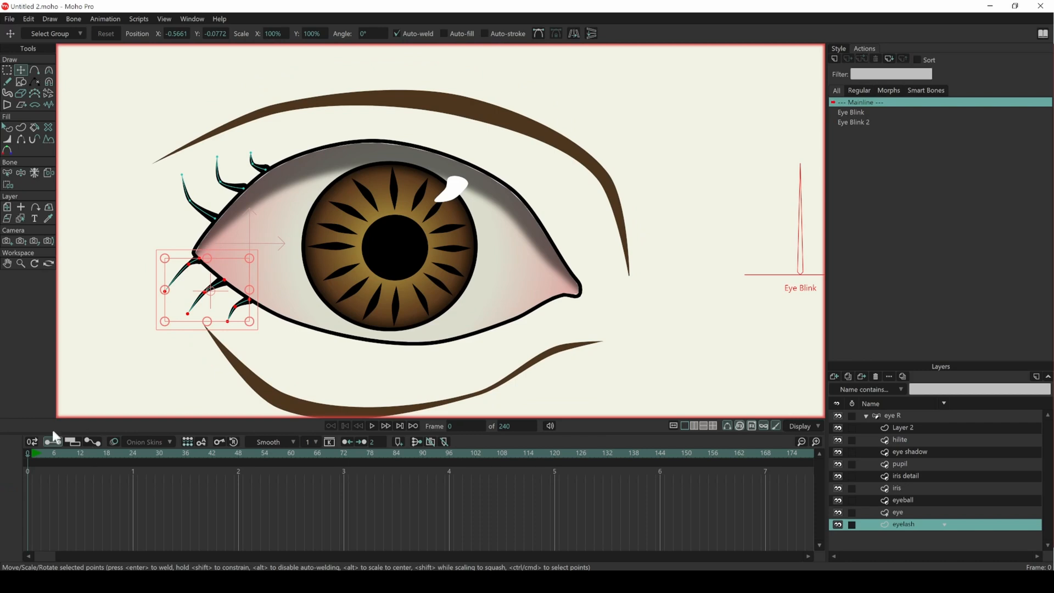
scroll(666, 253, "down", 2)
scroll(648, 251, "up", 1)
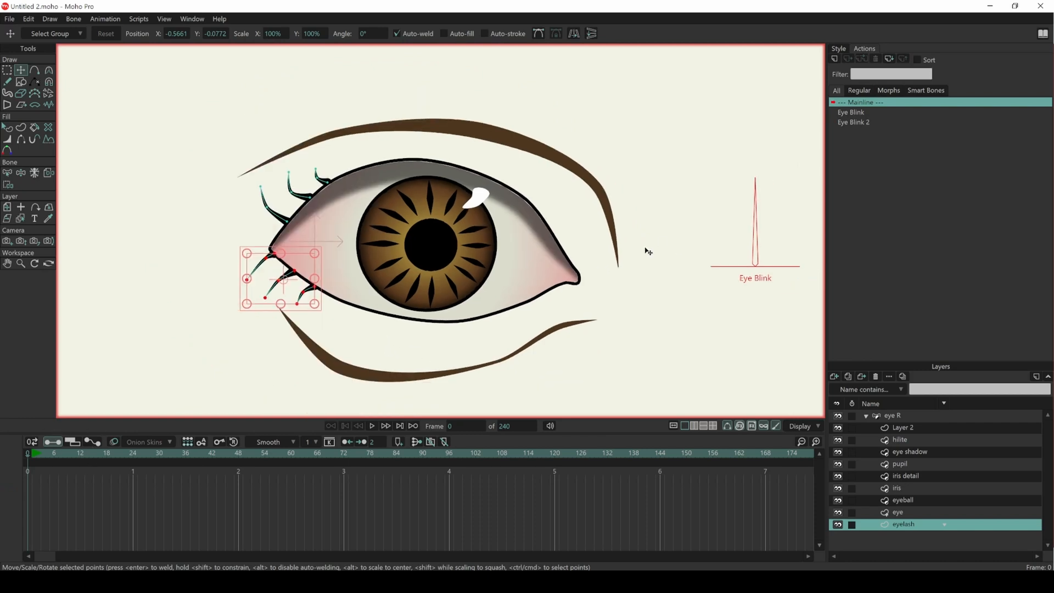
left_click_drag(777, 237, 676, 217)
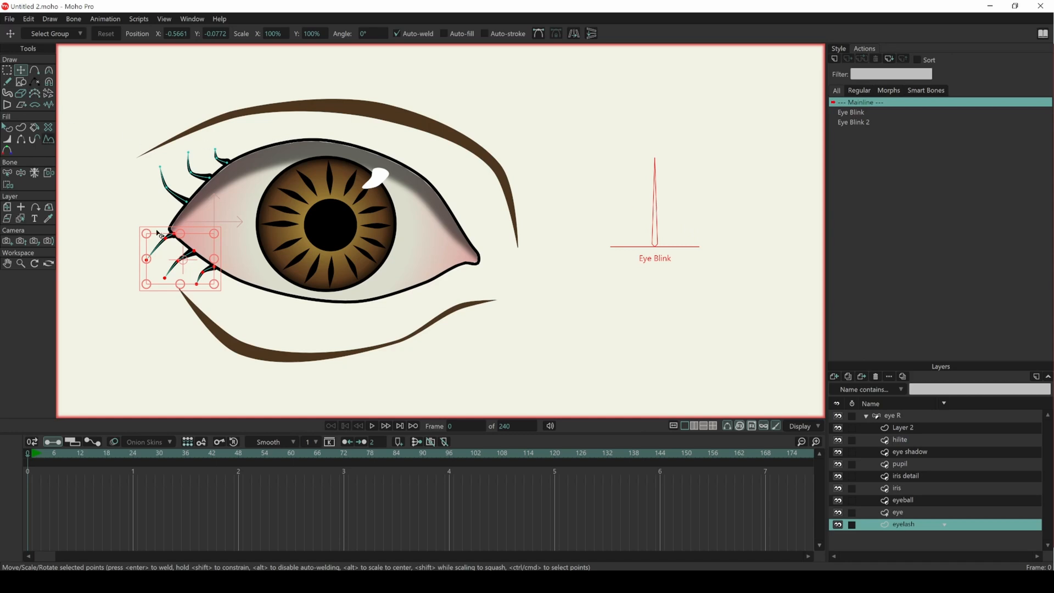
left_click(872, 417)
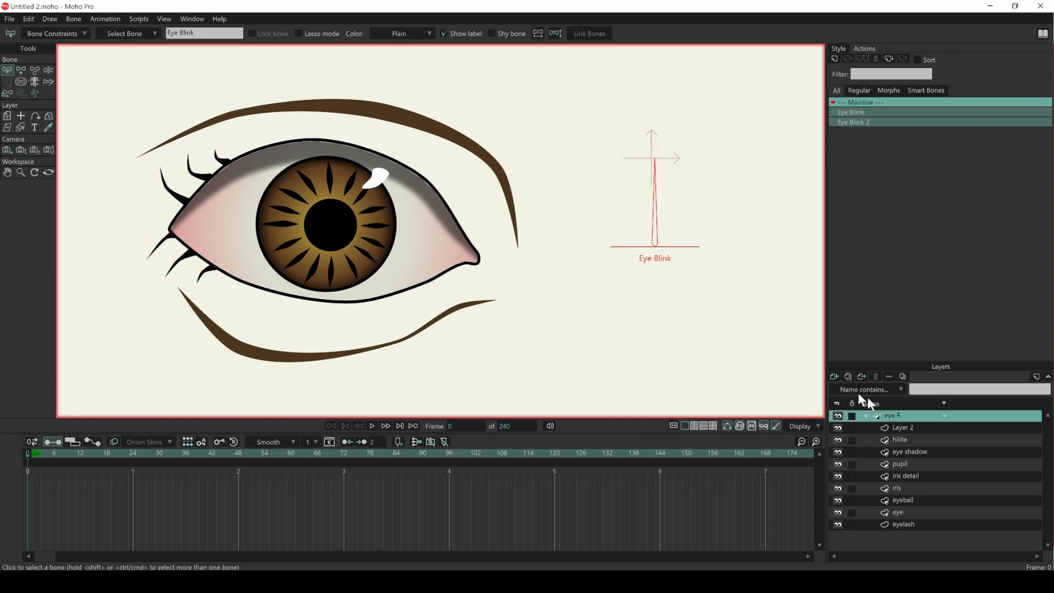
left_click(47, 70)
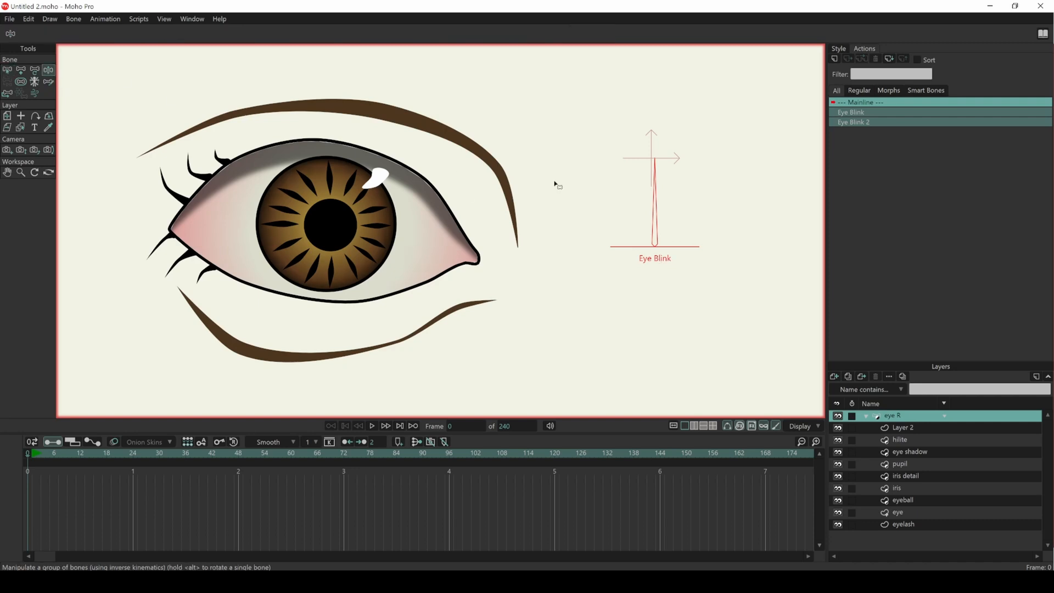
left_click_drag(655, 208, 638, 181)
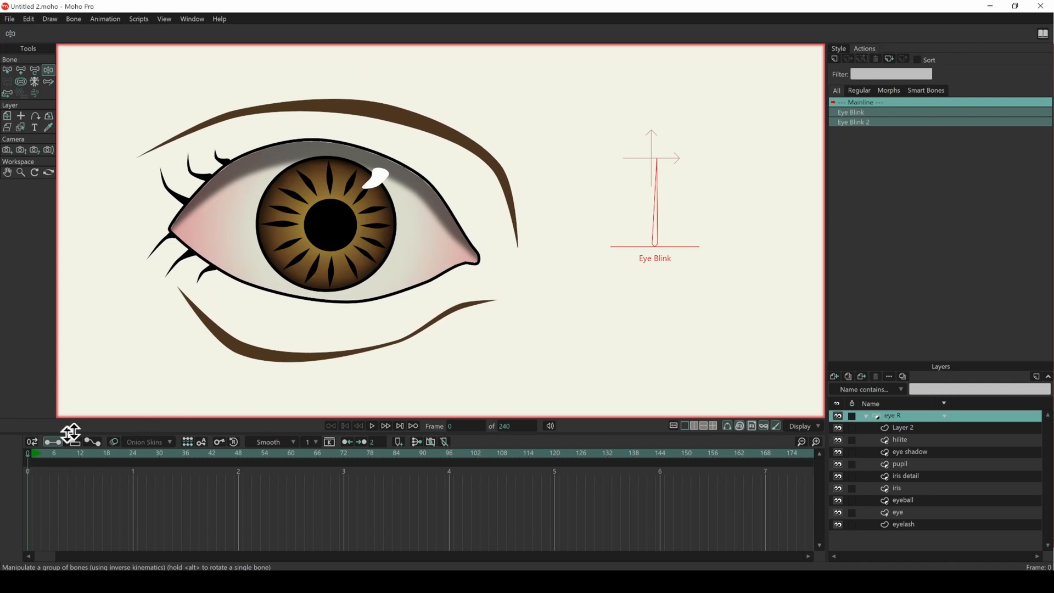
left_click_drag(660, 203, 586, 299)
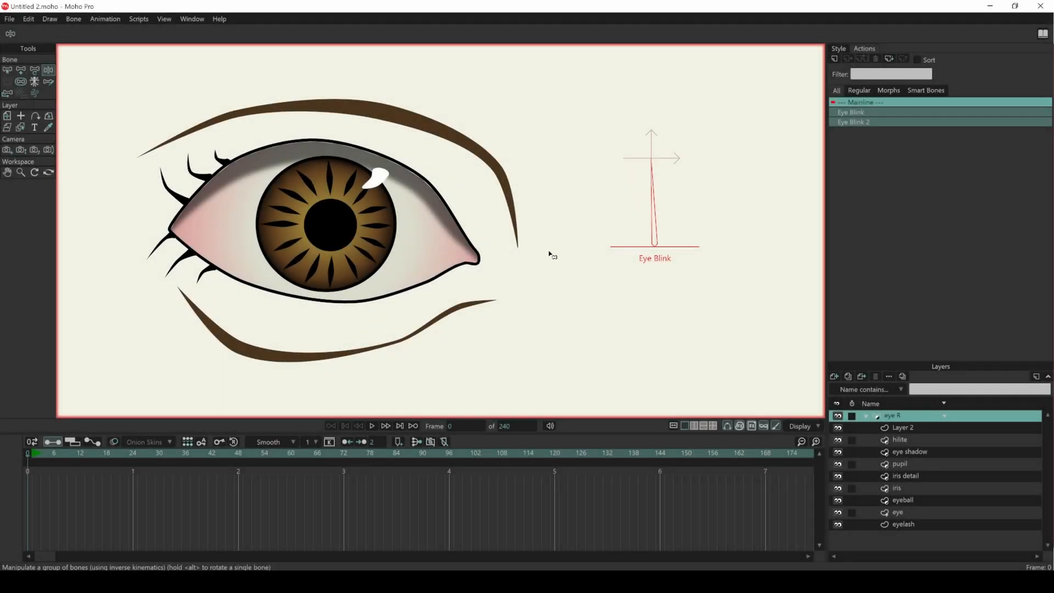
Deselect the Eye Blink bone on the eye R layer.
left_click_drag(557, 261, 499, 259)
scroll(526, 250, "down", 3)
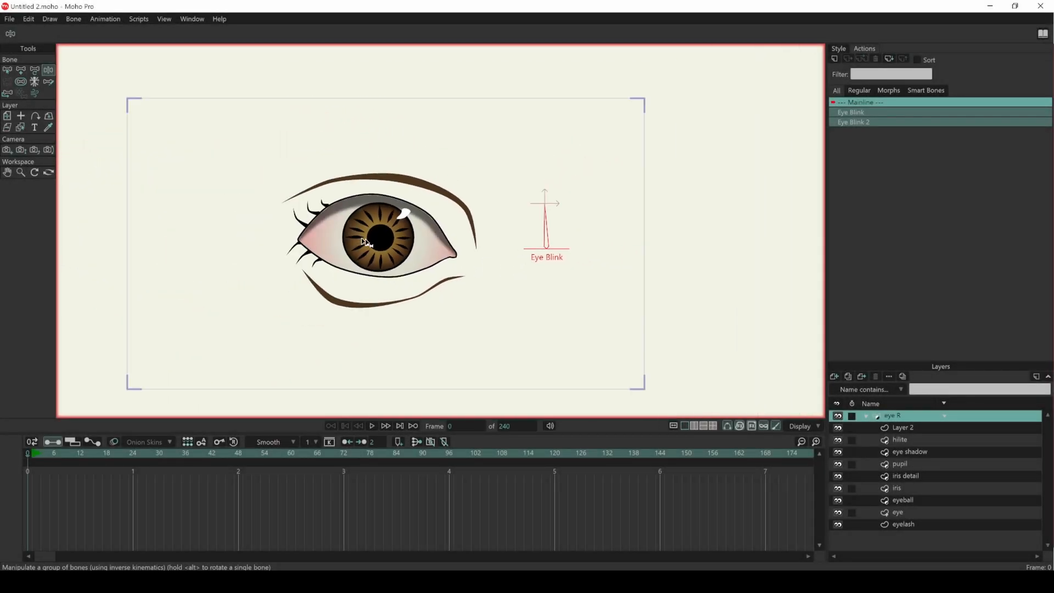
left_click_drag(494, 283, 444, 281)
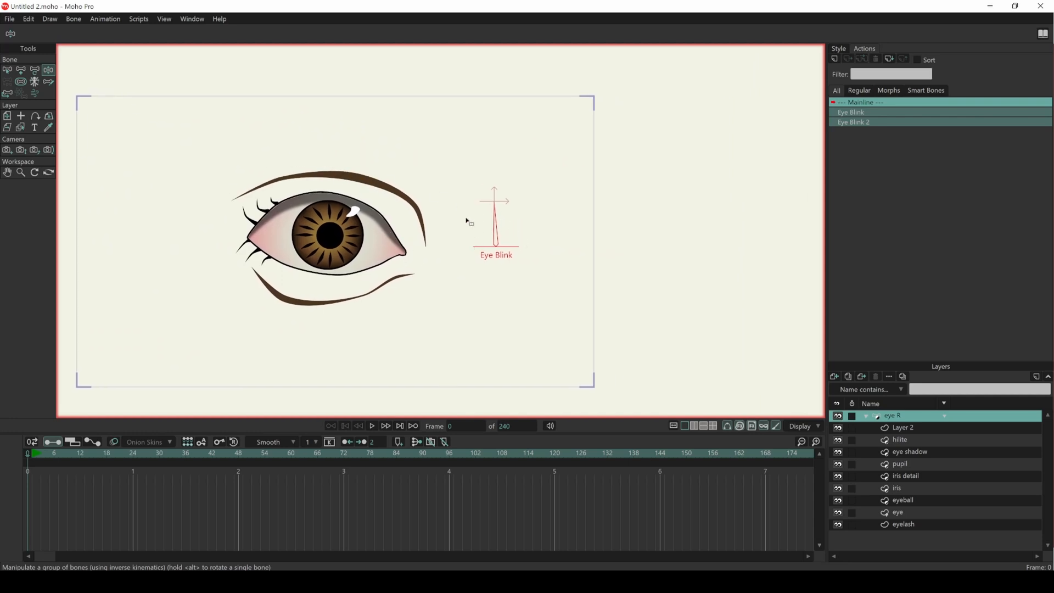
left_click(7, 72)
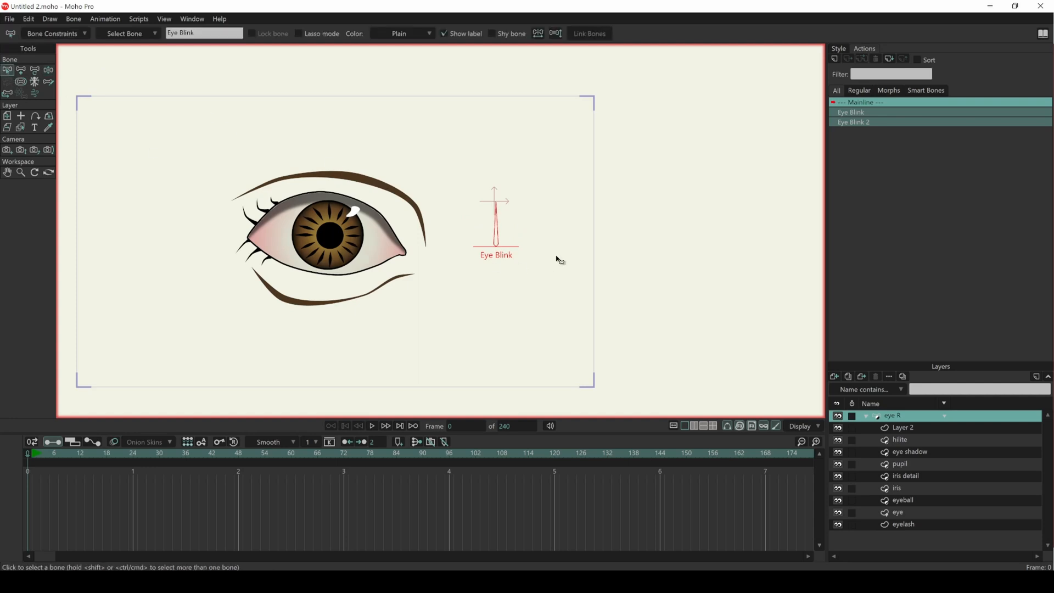
left_click(561, 217)
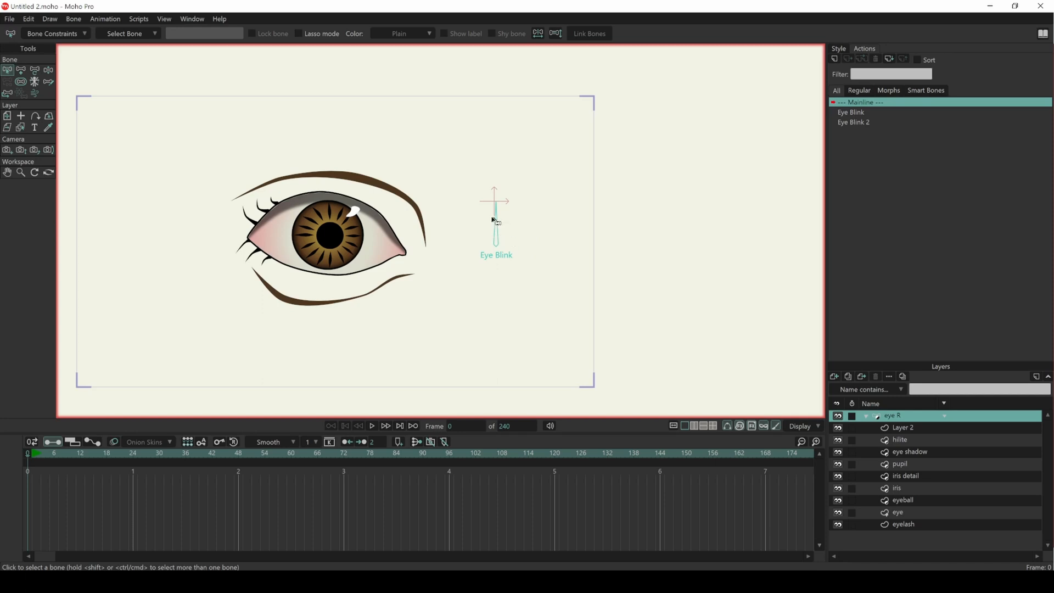
scroll(408, 204, "up", 1)
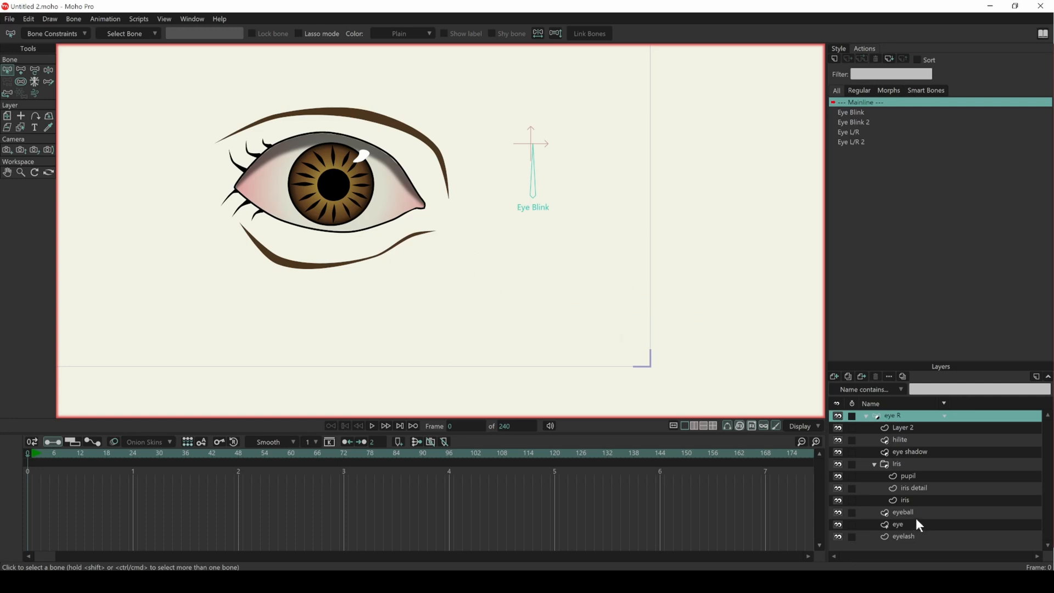
Examine the Iris group and the iris detail and iris layers inside it.
left_click(920, 488)
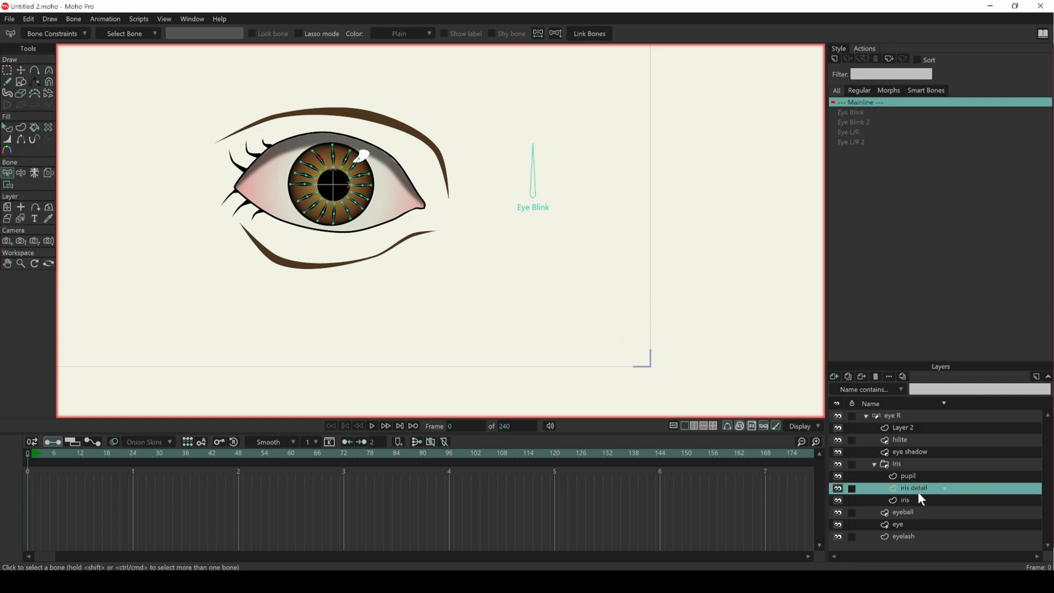
left_click(921, 500)
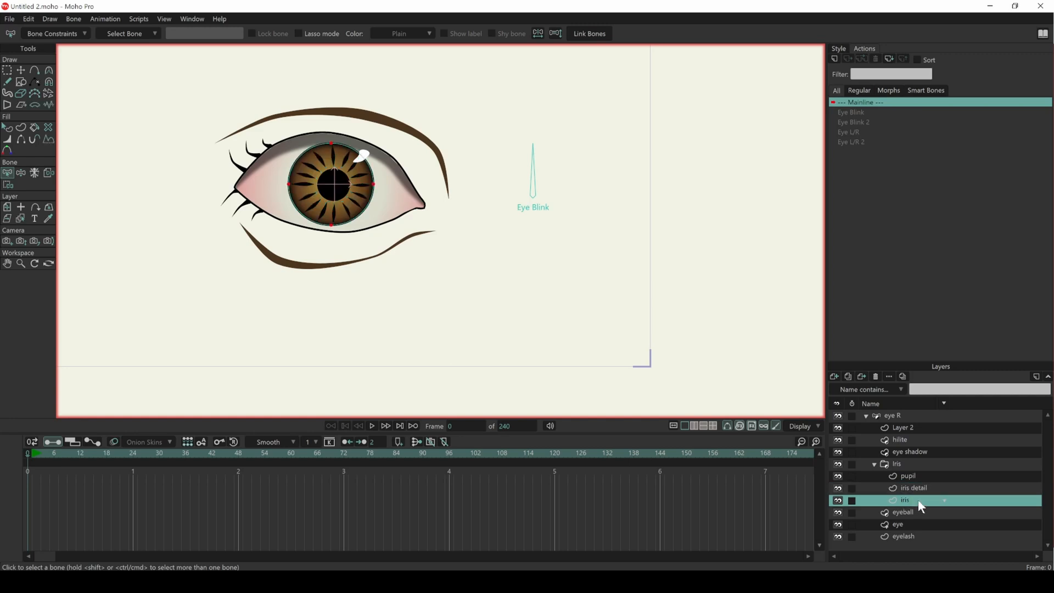
left_click(906, 464)
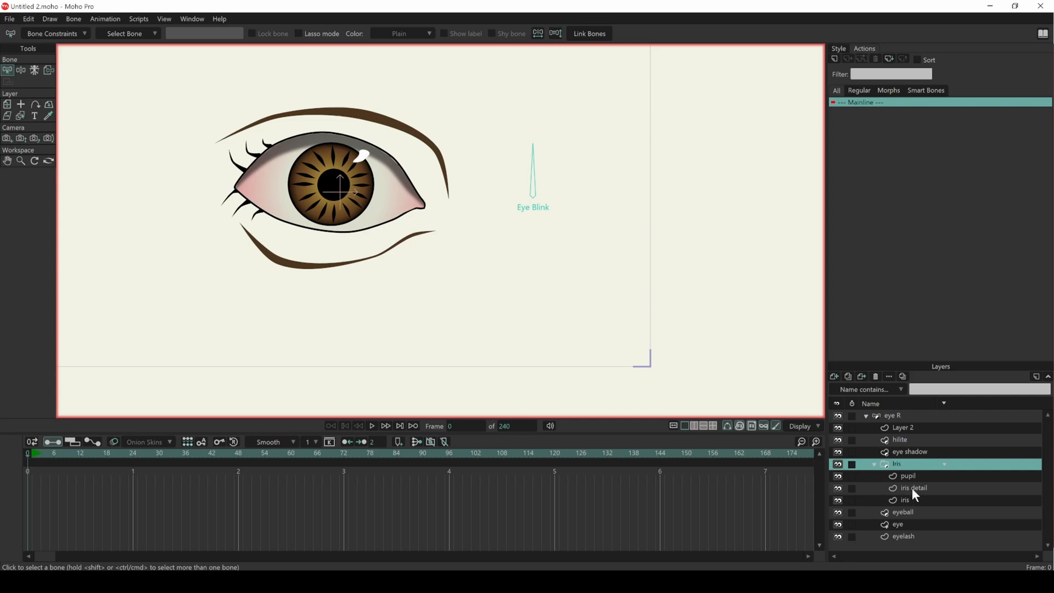
left_click(911, 487)
right_click(911, 488)
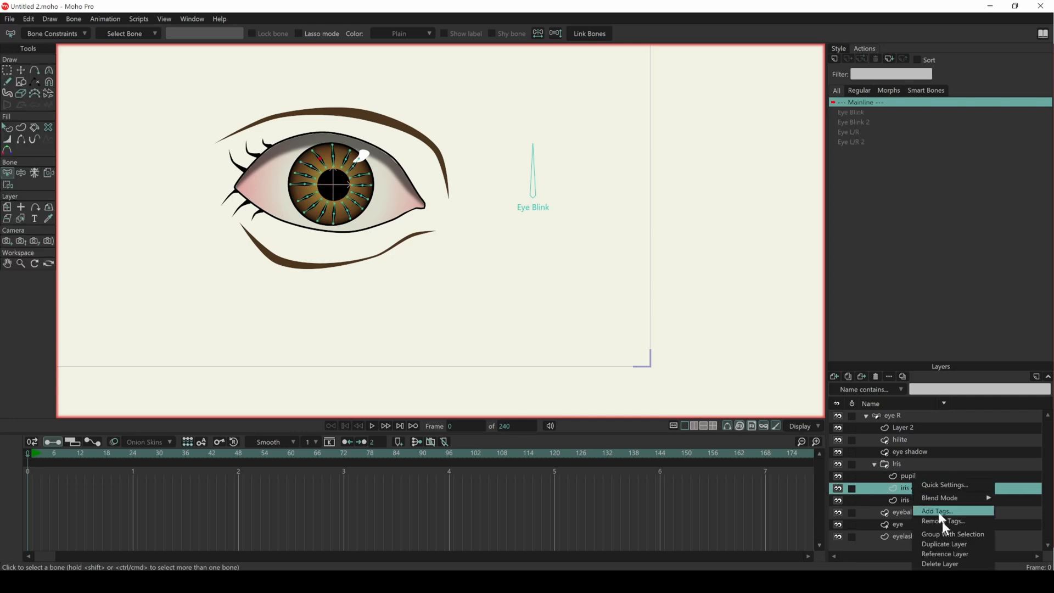
left_click(908, 464)
left_click(909, 465)
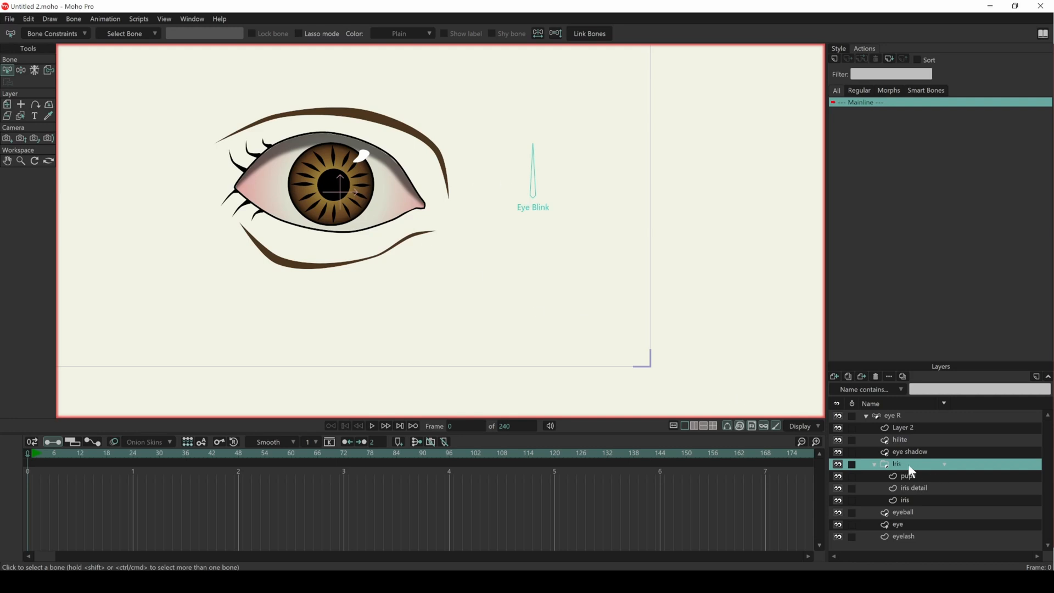
Add an upright bone below the Eye Blink bone on the eye R layer and name it Eye L/R.
left_click(903, 415)
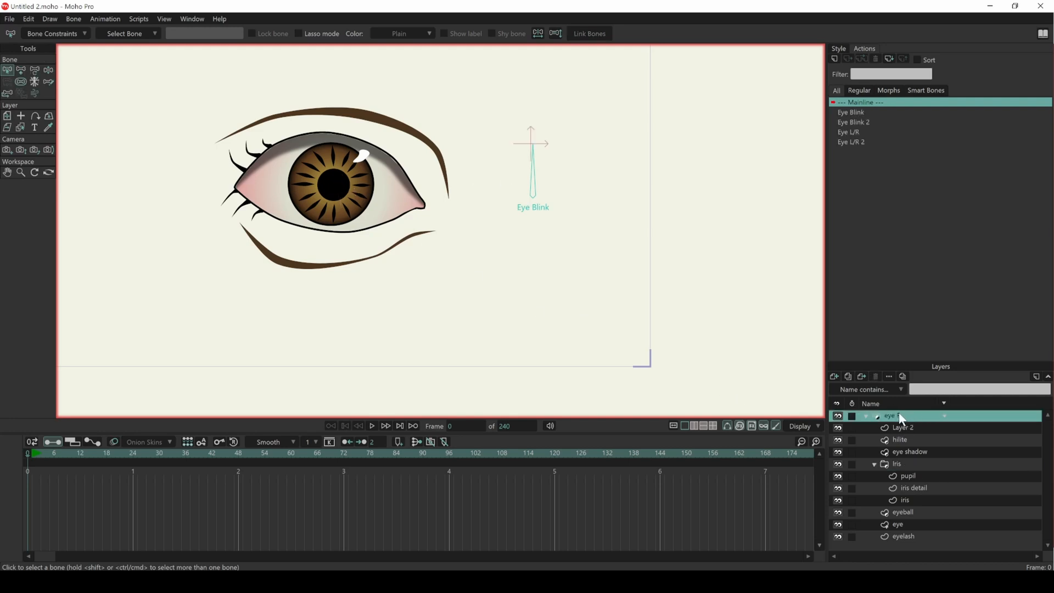
left_click(22, 69)
left_click_drag(533, 303, 533, 235)
double_click(134, 34)
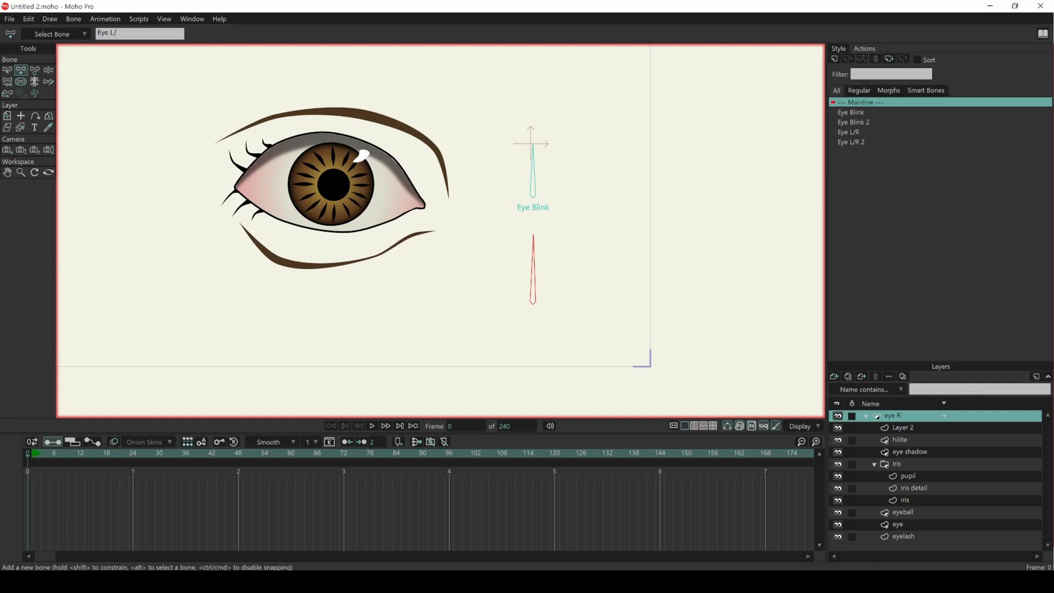
key("Return")
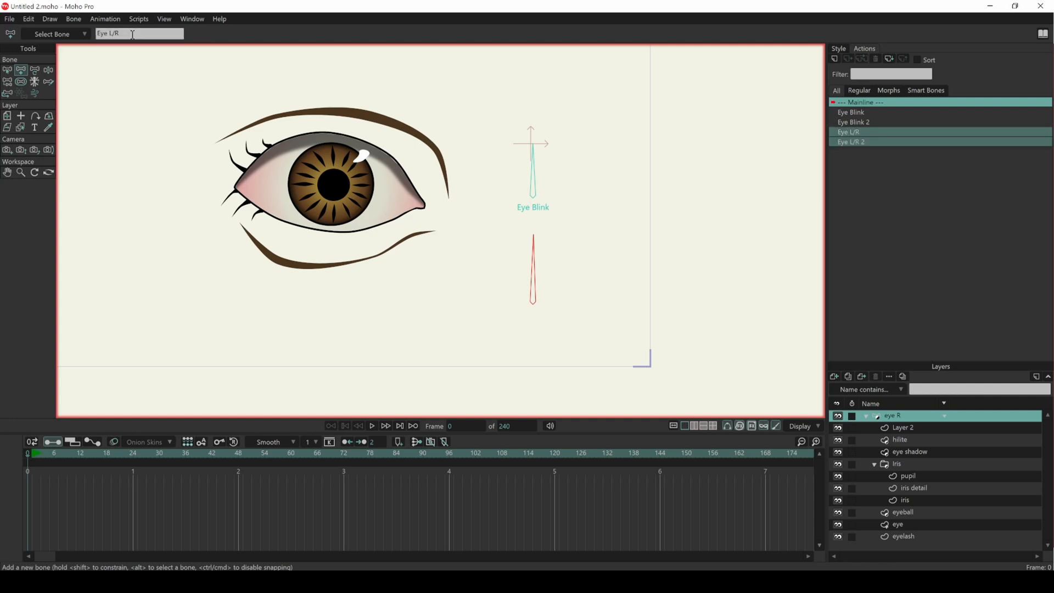
Make the Eye L/R bone a smart bone dial from -90 to 90 over 100 frames, with separate actions for positive and negative angles.
left_click(73, 19)
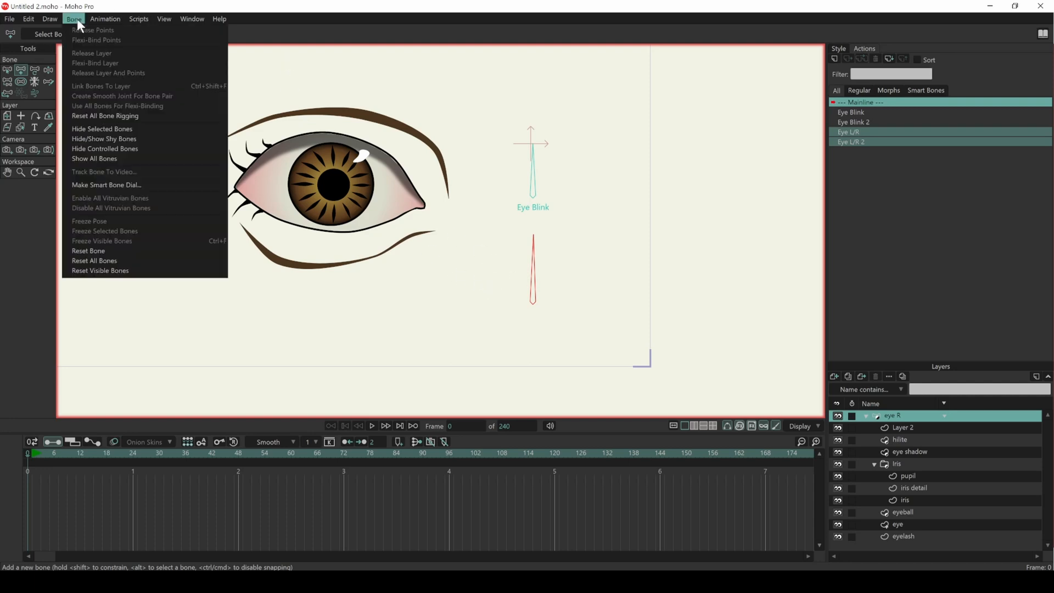
left_click(108, 188)
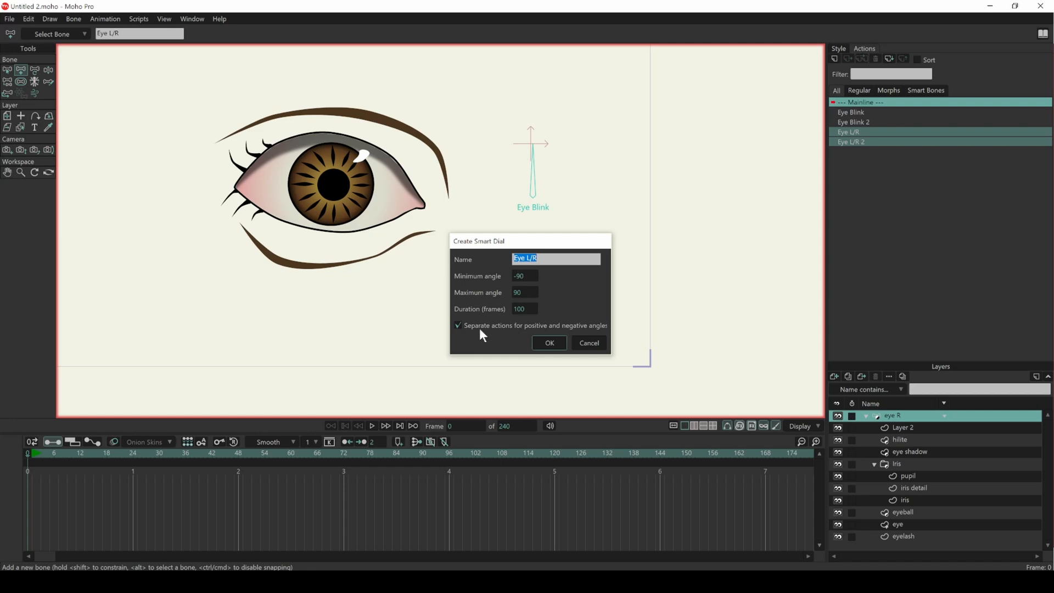
left_click(553, 346)
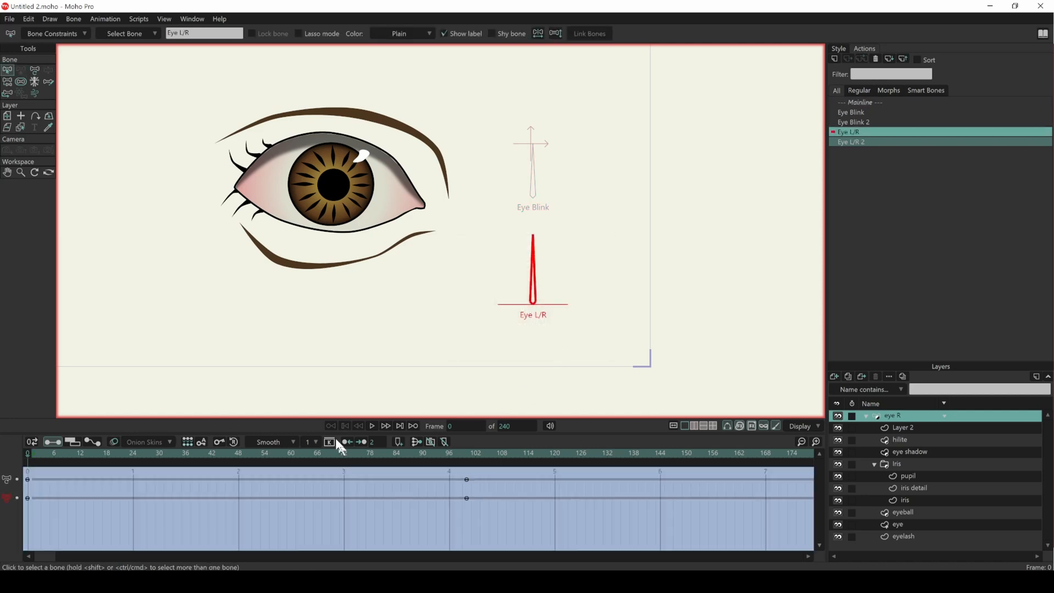
In the Eye L/R action at frame 100, move the Iris group left into the outer eye corner, to about X -0.364, and scrub to check.
left_click(432, 454)
left_click(468, 466)
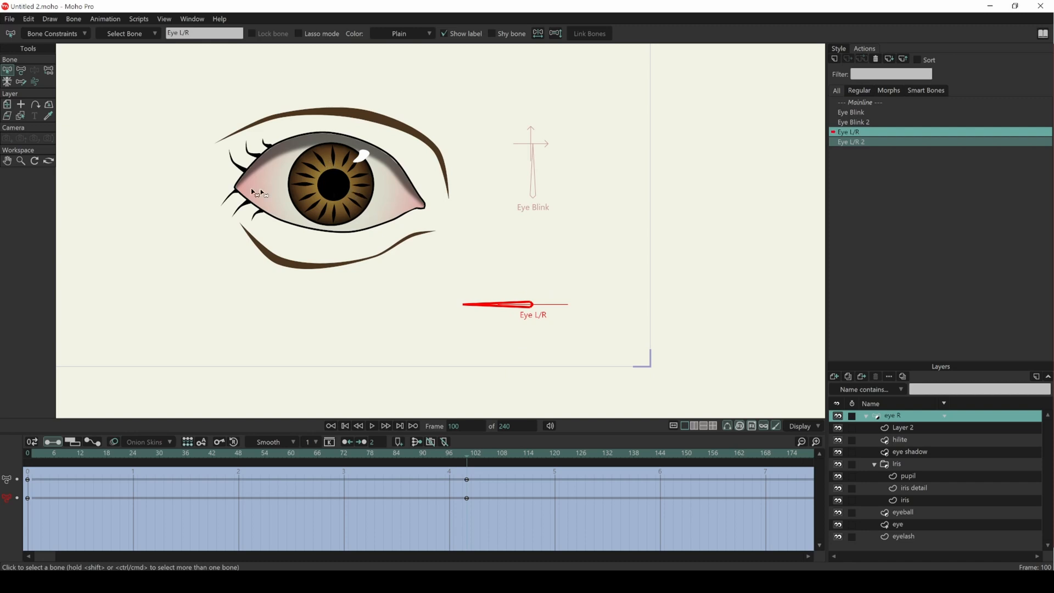
left_click(940, 464)
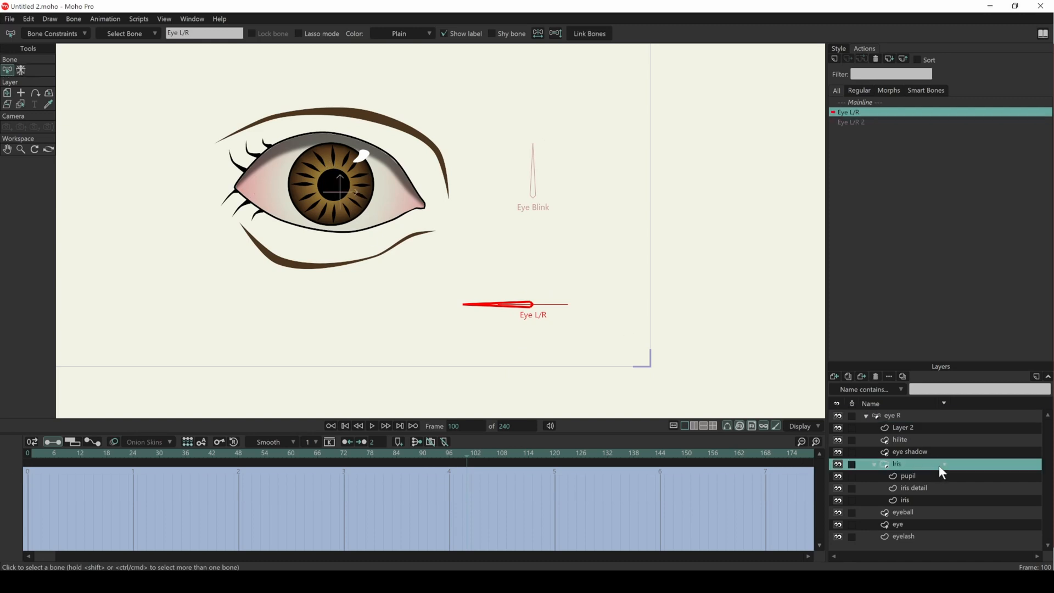
left_click(7, 93)
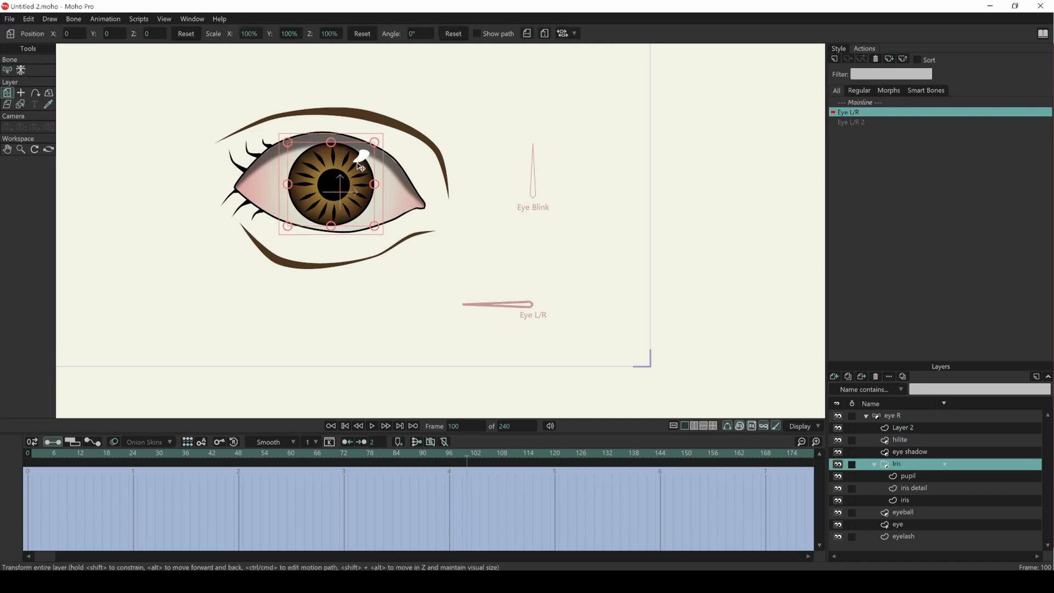
left_click_drag(354, 172, 292, 174)
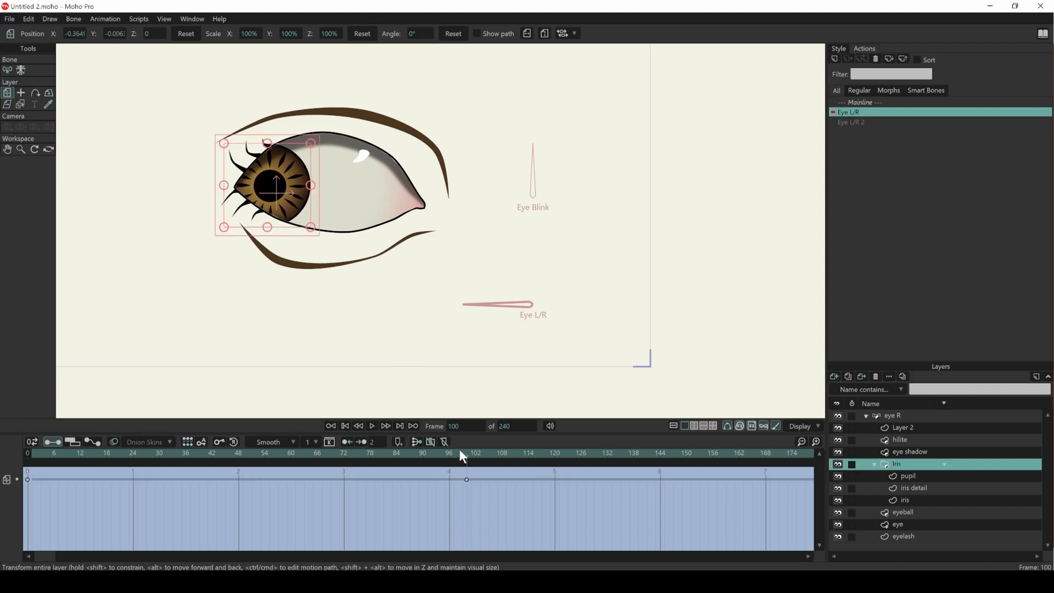
left_click_drag(459, 449, 330, 453)
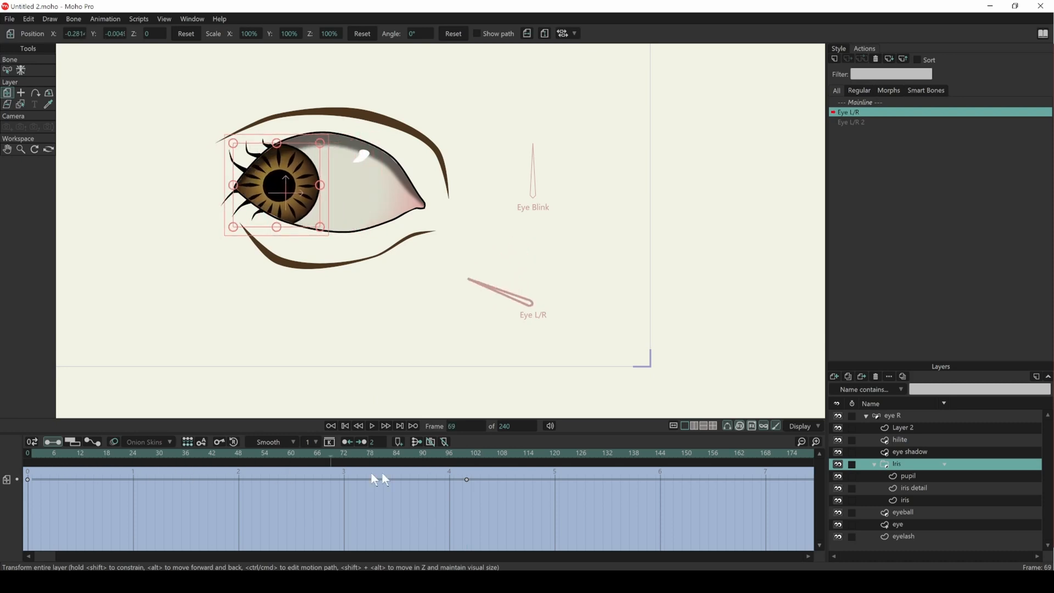
left_click_drag(384, 479, 22, 473)
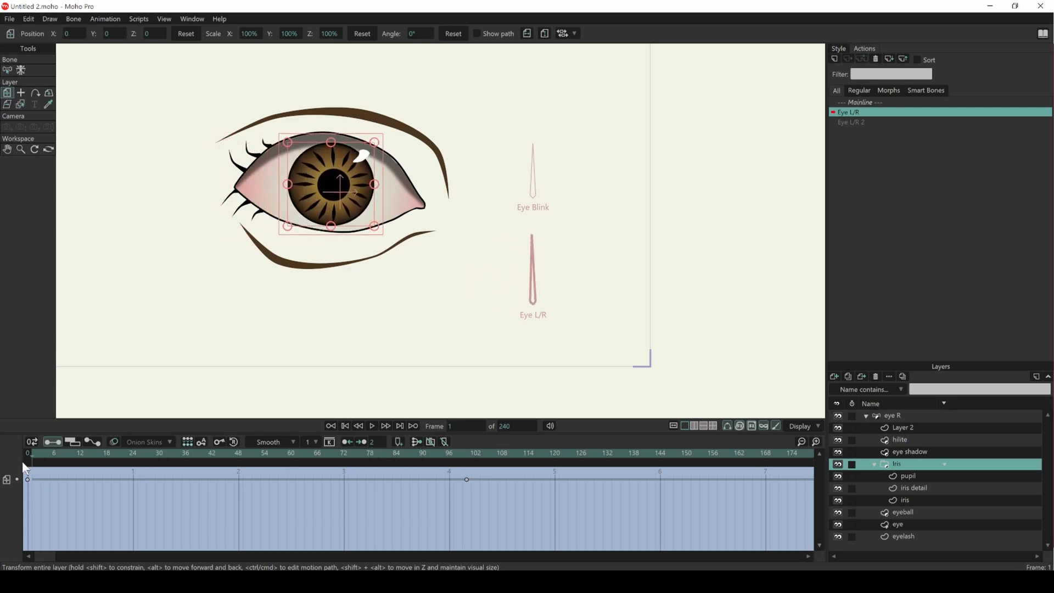
In the Eye L/R 2 action at frame 100, move the Iris group into the inner eye corner, to about X 0.371, Y -0.03.
double_click(854, 122)
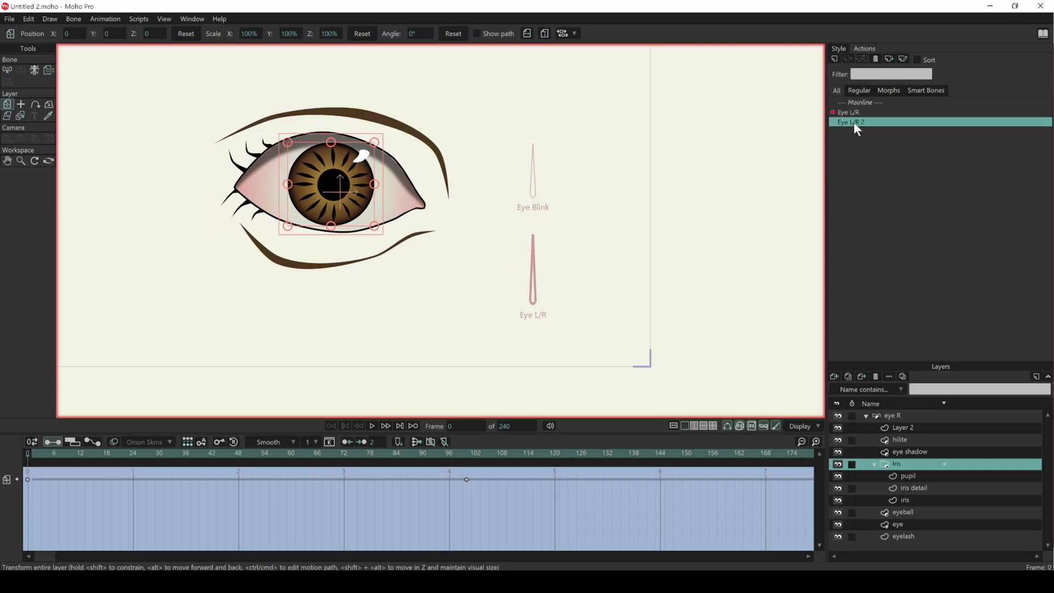
left_click_drag(409, 454, 476, 454)
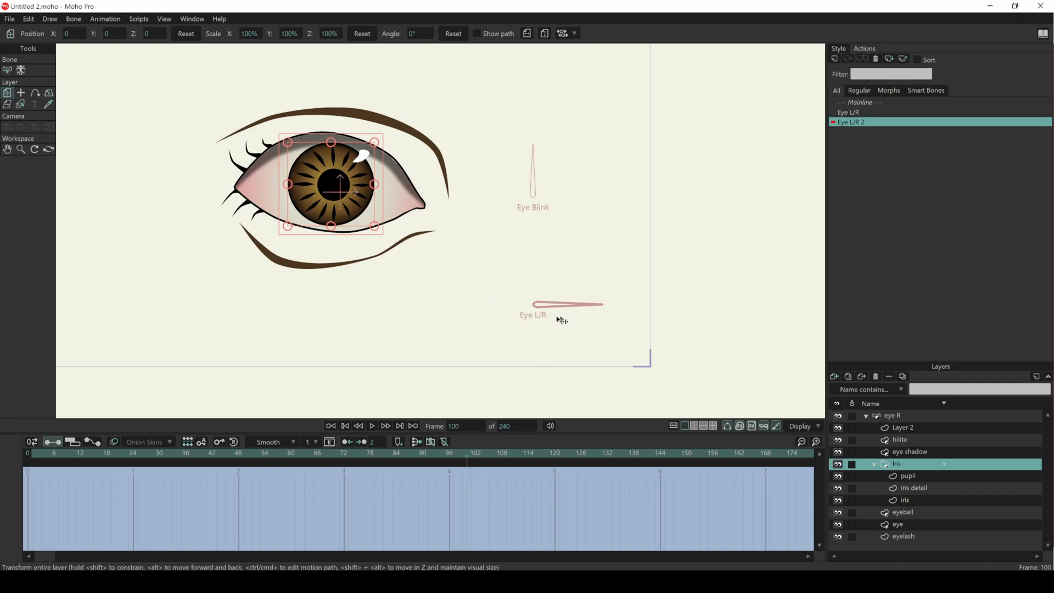
left_click_drag(345, 175, 421, 178)
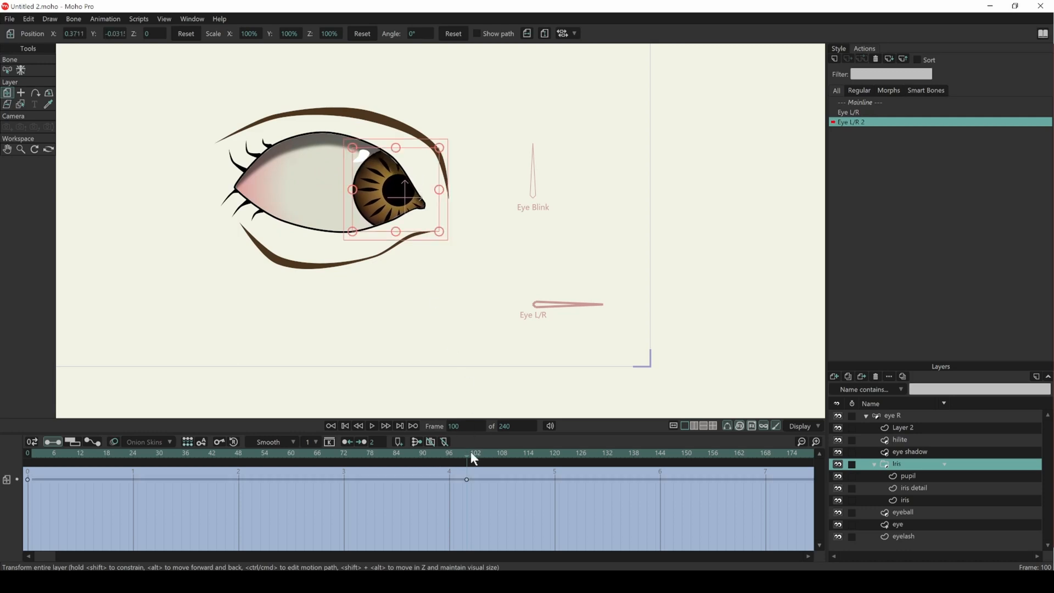
left_click_drag(474, 459, 460, 442)
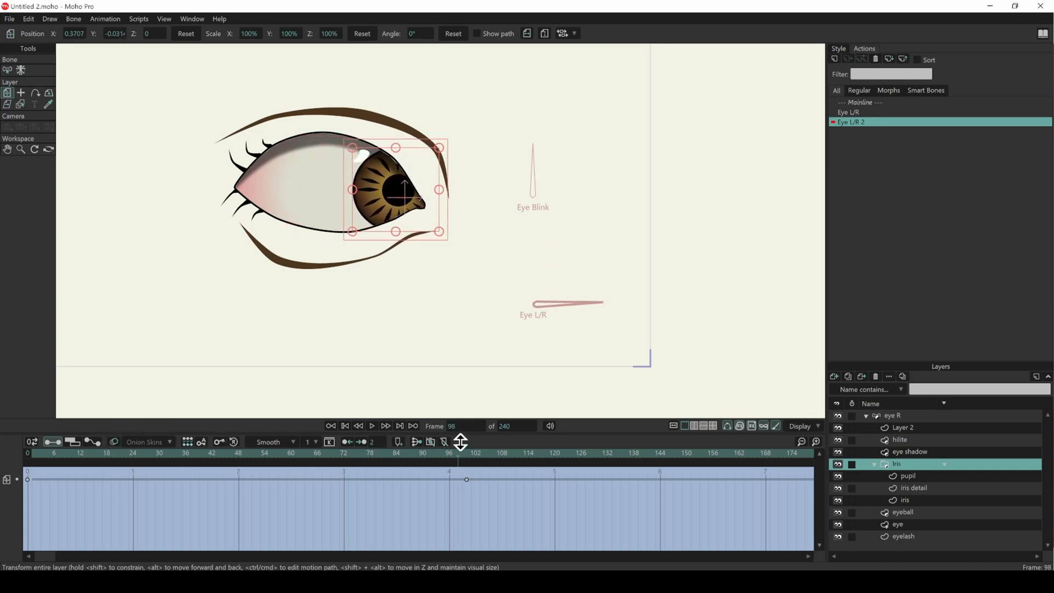
Return to the mainline and test the Eye Blink and Eye L/R bones on the eye R layer with Manipulate Bones.
left_click(863, 102)
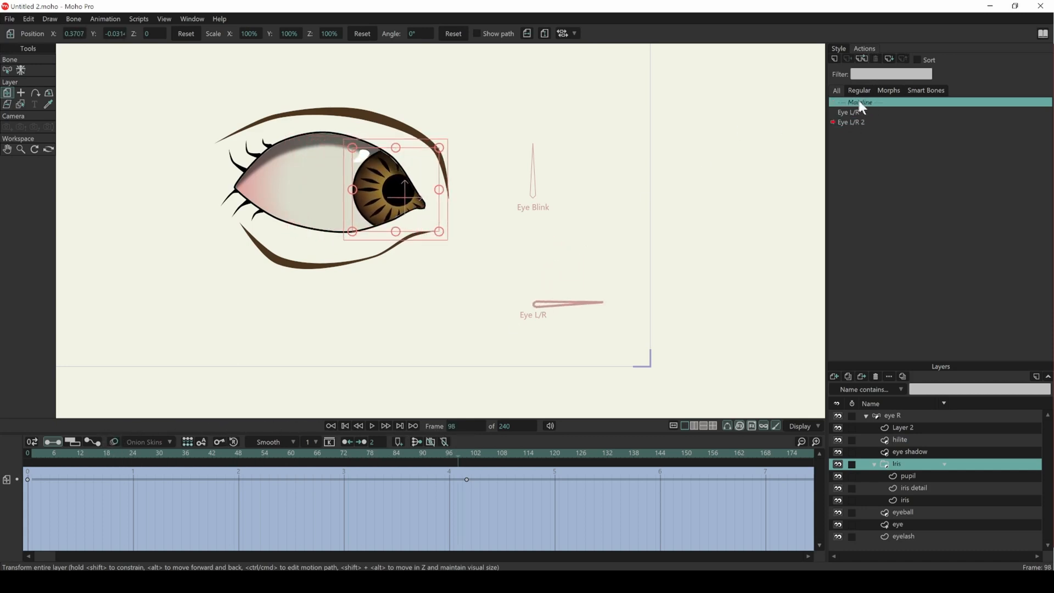
double_click(879, 103)
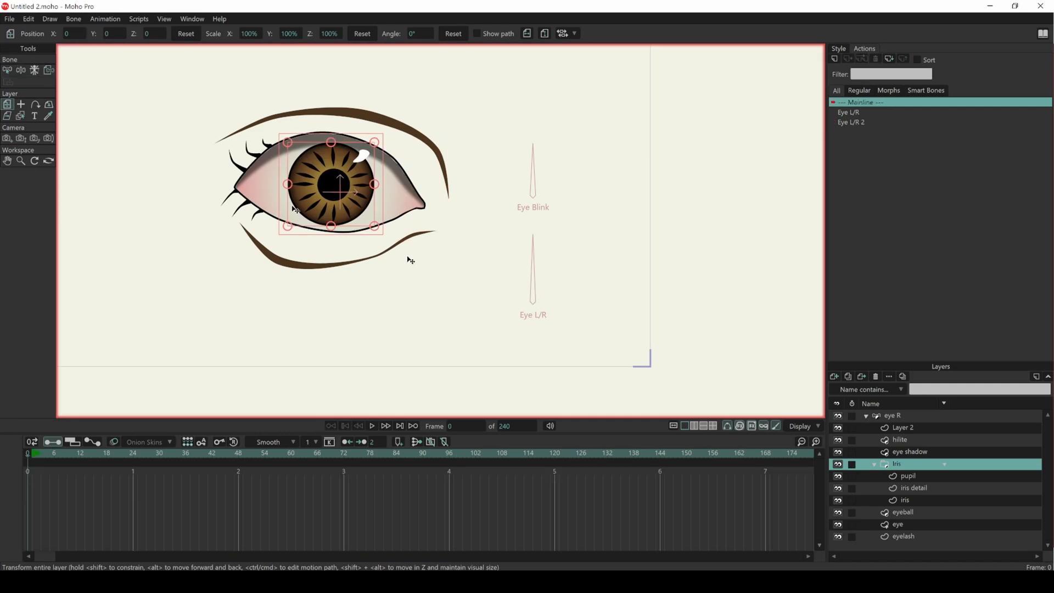
left_click(893, 413)
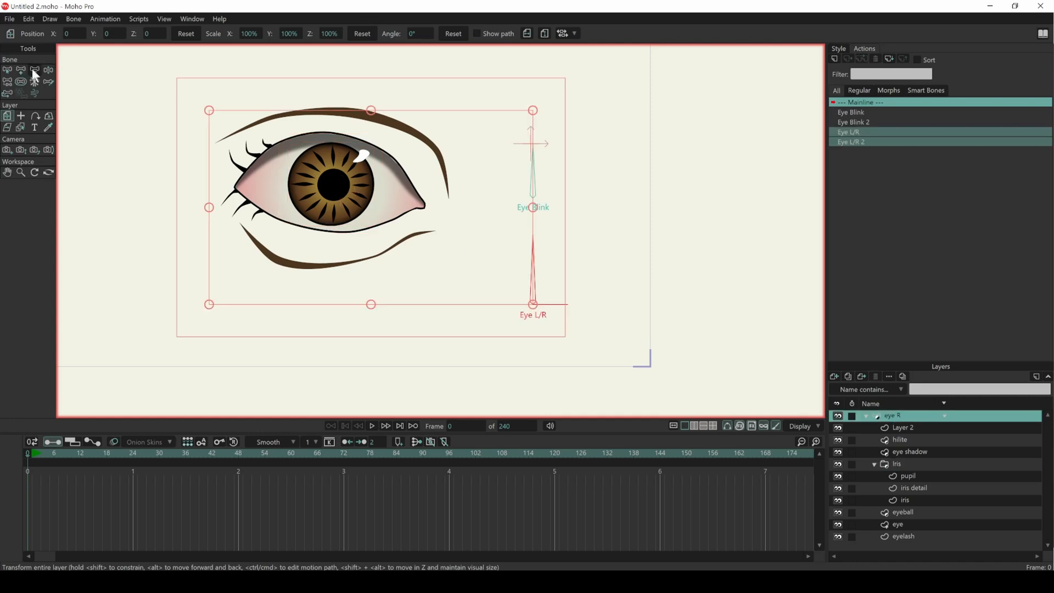
left_click(49, 71)
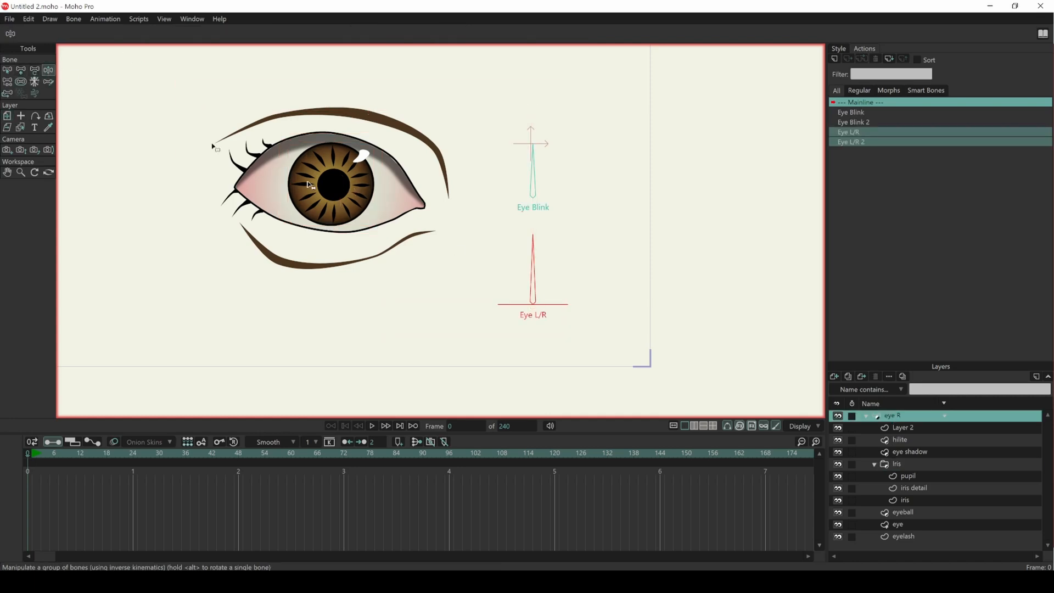
mouse_move(536, 178)
left_mouse_down()
mouse_move(502, 214)
mouse_move(579, 160)
mouse_move(534, 169)
mouse_move(530, 197)
left_mouse_up()
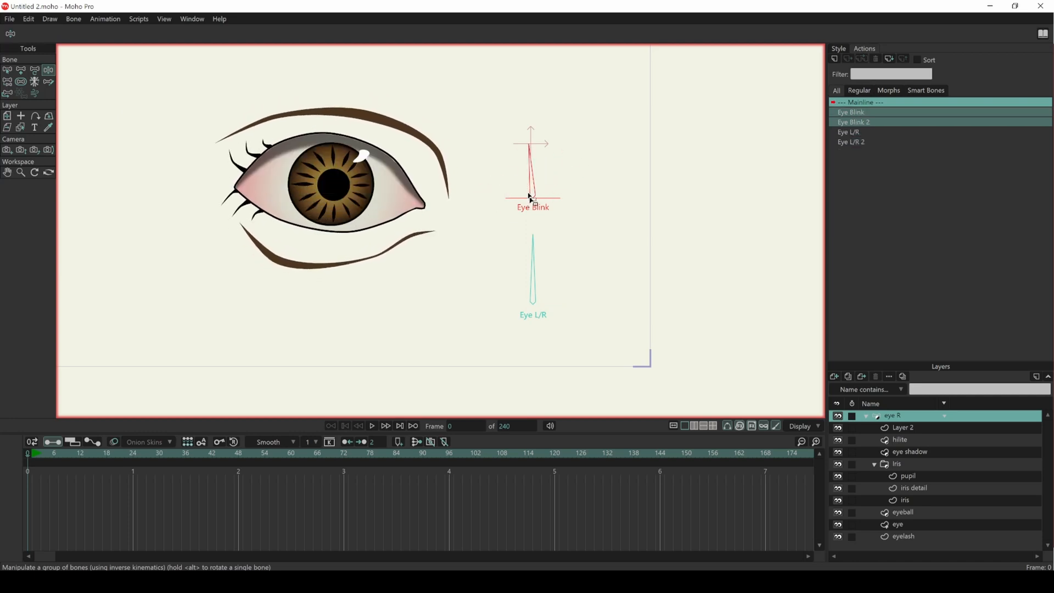
left_click_drag(542, 268, 522, 250)
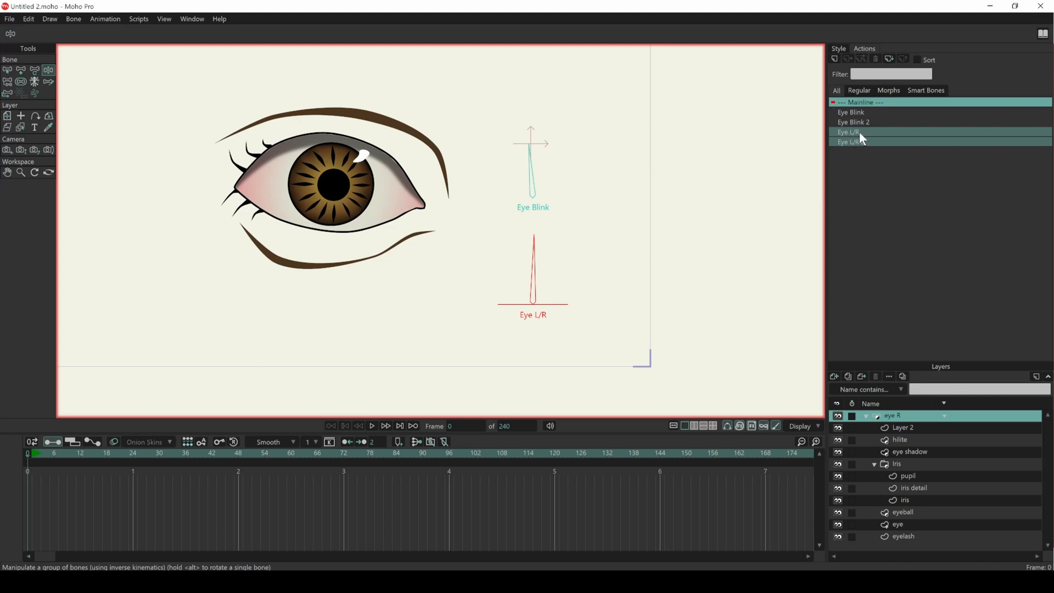
In the Eye L/R action at frame 100, shift the eyeball layer left to about X -0.396 and stretch its right point past the inner corner.
double_click(874, 132)
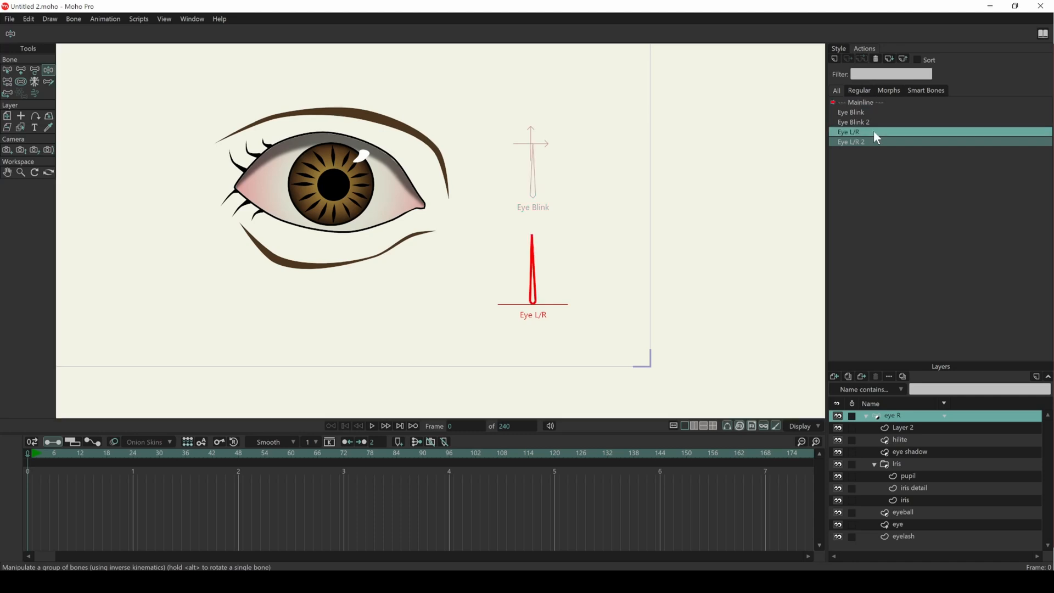
left_click(449, 453)
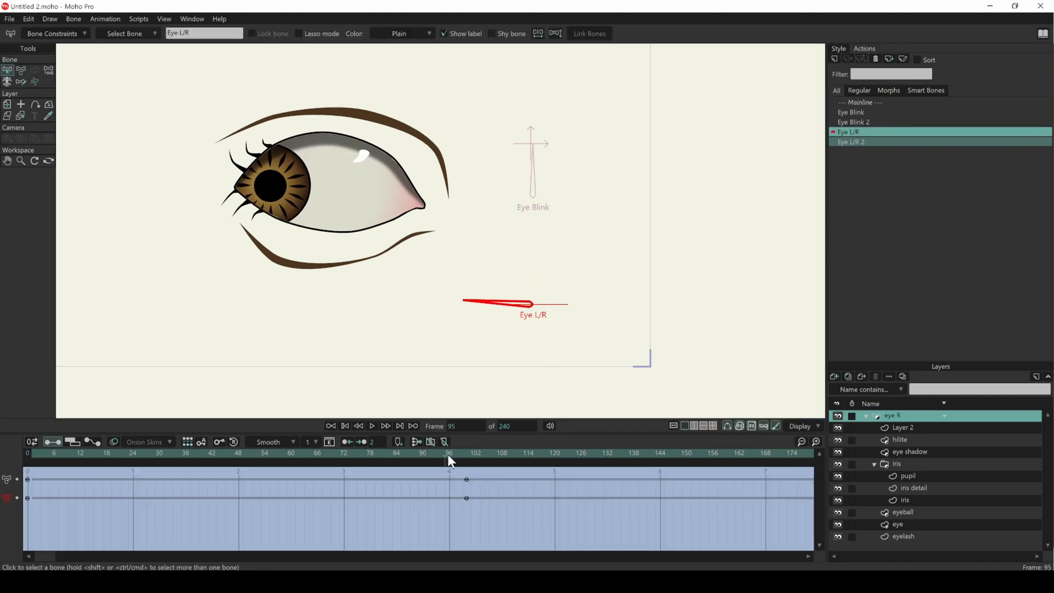
left_click_drag(395, 459, 466, 480)
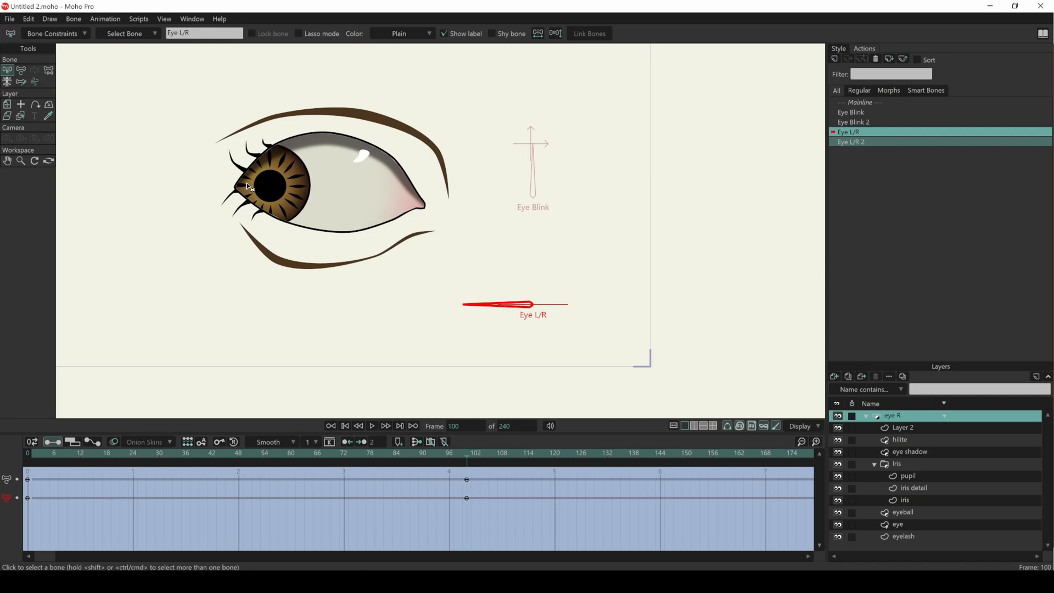
left_click(914, 512)
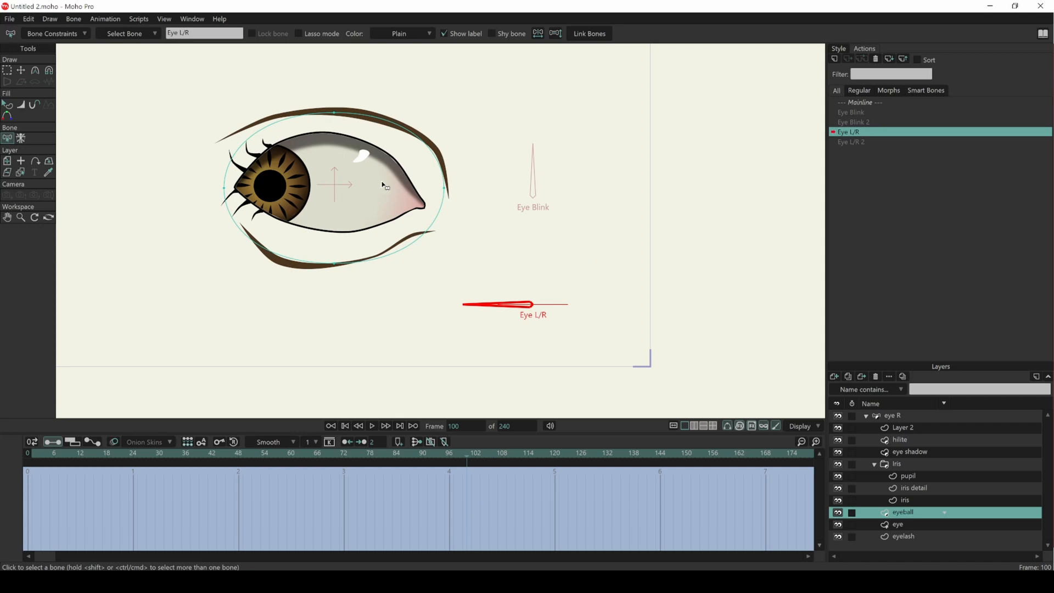
left_click(21, 68)
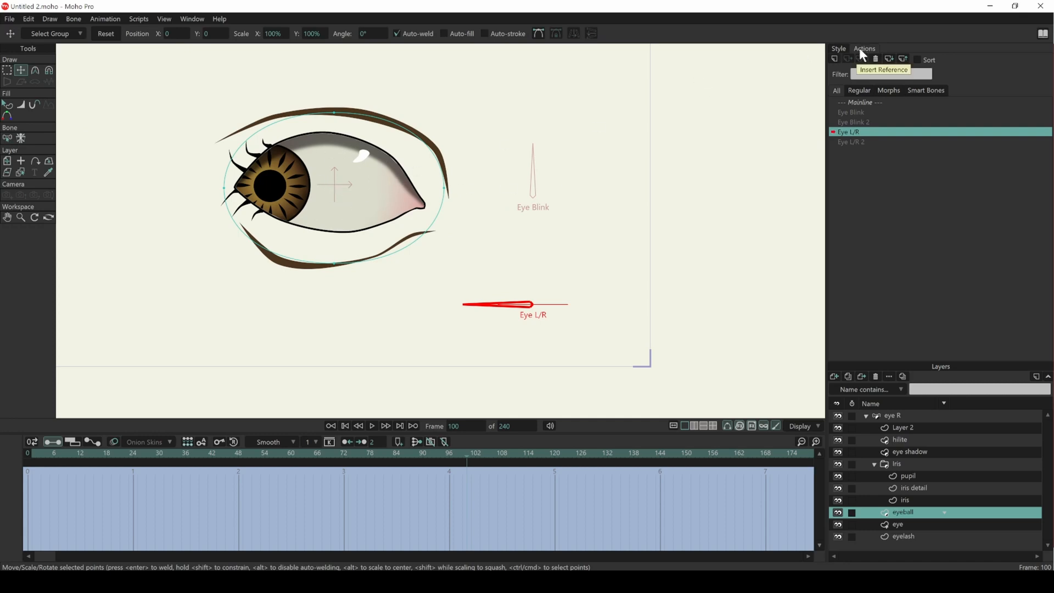
left_click_drag(388, 190, 413, 194)
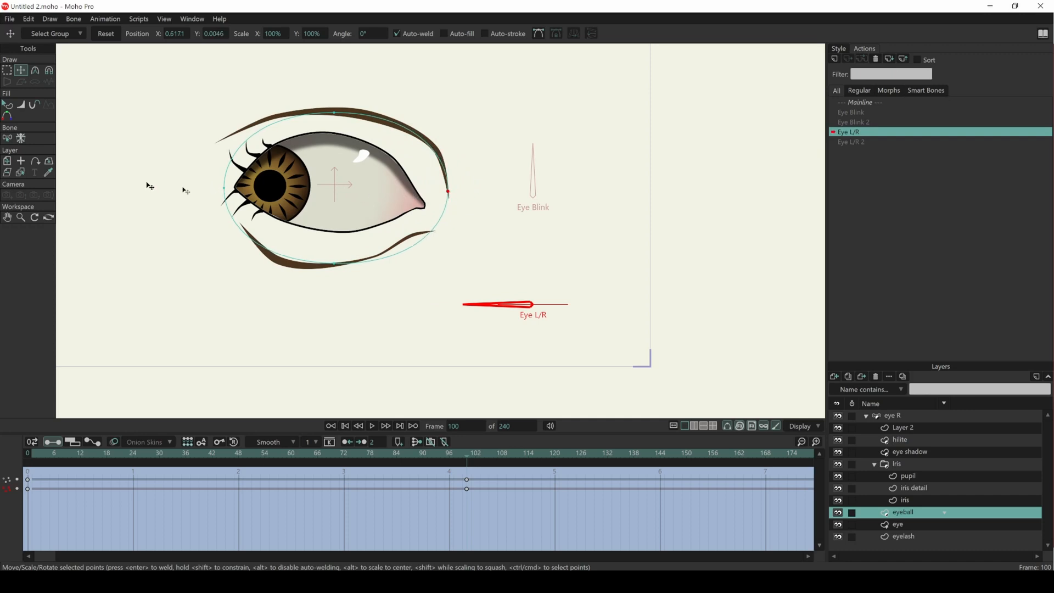
left_click(7, 161)
left_click_drag(394, 214, 329, 213)
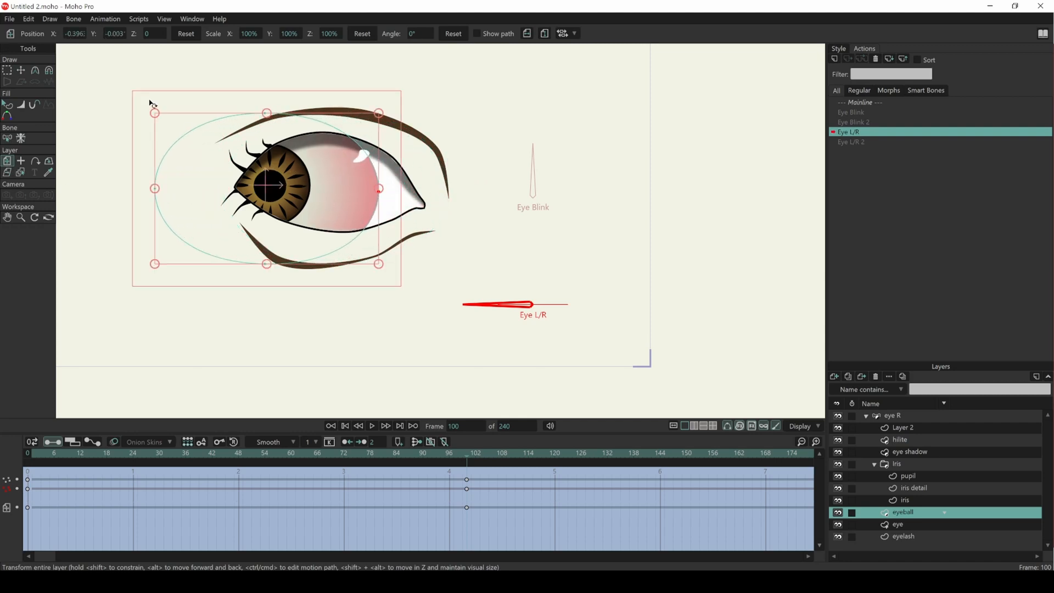
left_click(21, 70)
left_click_drag(385, 196, 456, 207)
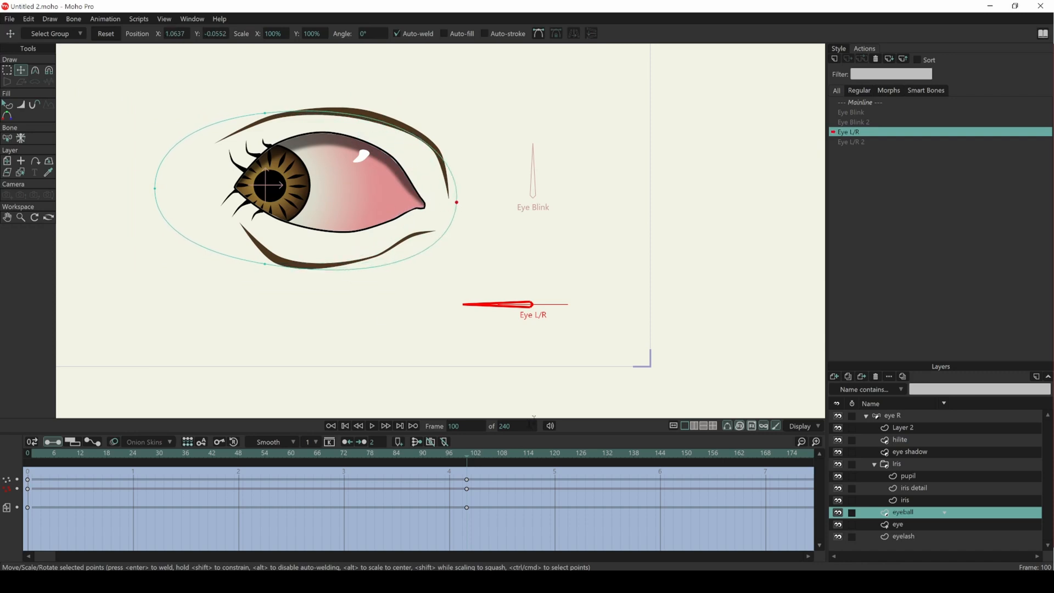
Scrub the Eye L/R action, and at frame 100 shift the eyeball layer back right to about X -0.223 to soften the pink shading.
left_click_drag(471, 458, 225, 467)
left_click_drag(300, 470, 469, 485)
left_click(8, 160)
left_click_drag(367, 174, 401, 181)
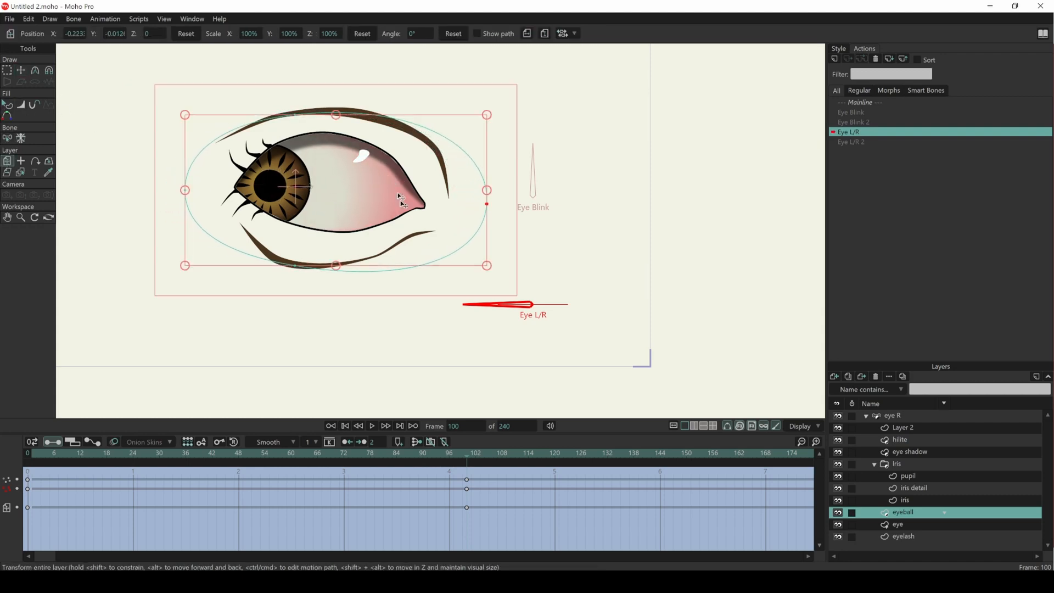
left_click_drag(471, 462, 467, 483)
In the Eye L/R 2 action at frame 100, shift the eyeball layer right, stretch its left point past the lashes to about X -0.927, and scrub.
double_click(865, 143)
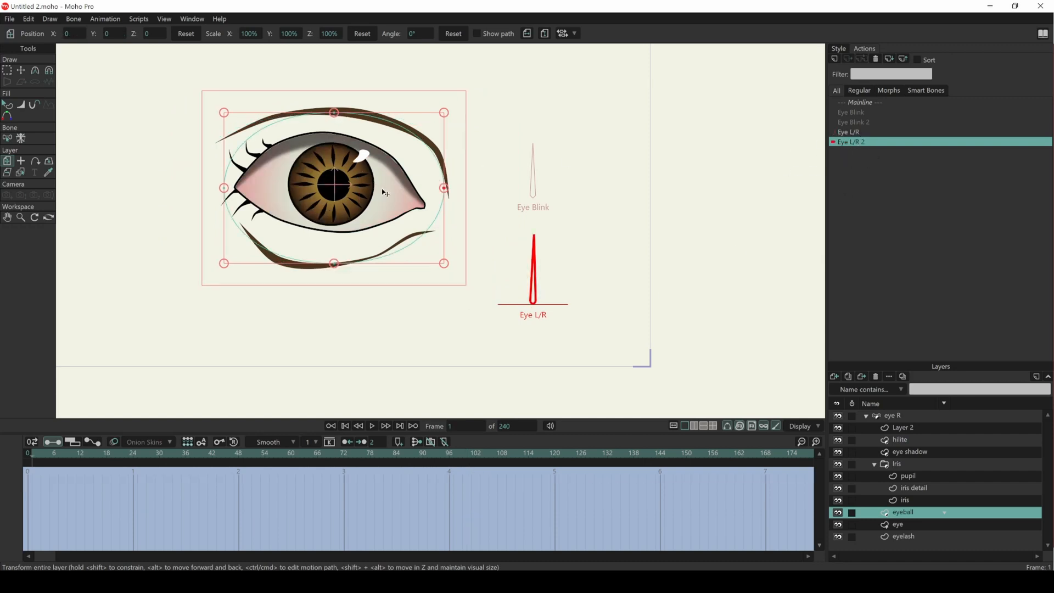
left_click_drag(424, 450, 480, 455)
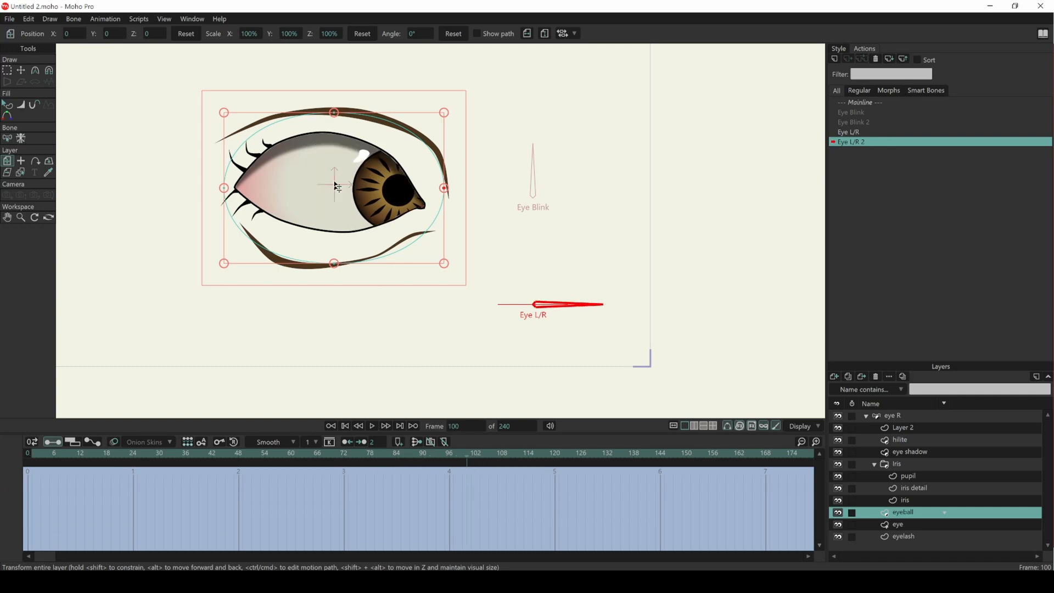
left_click_drag(315, 201, 343, 203)
left_click(21, 70)
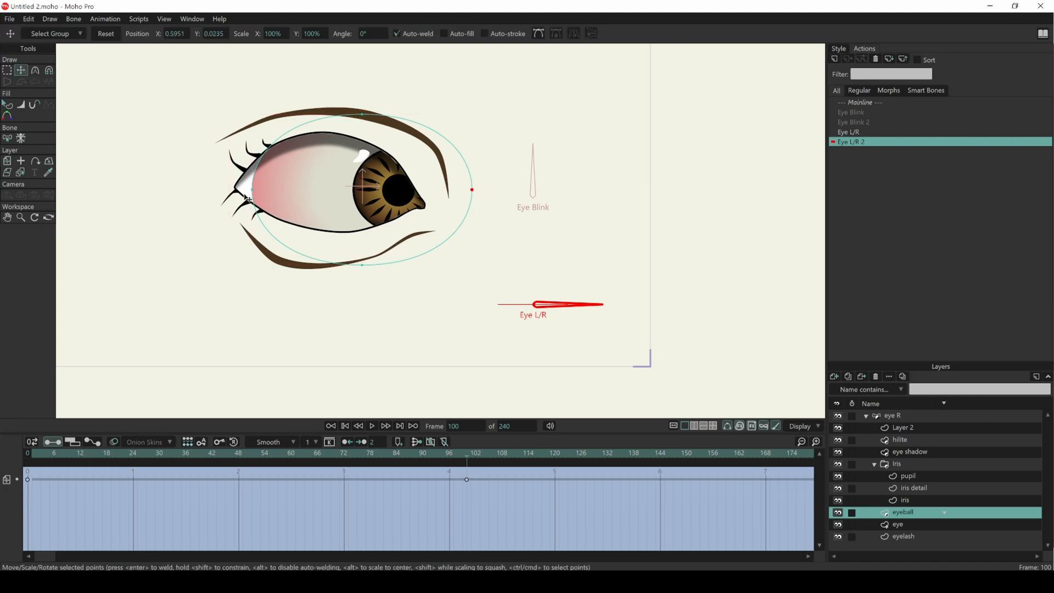
left_click_drag(255, 195, 206, 189)
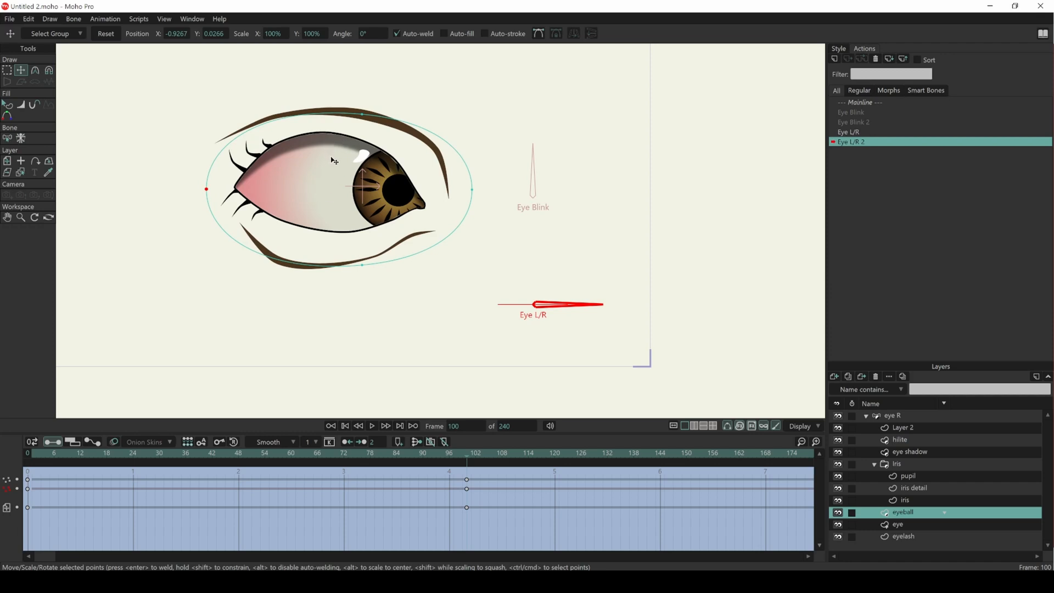
left_click_drag(466, 464, 42, 459)
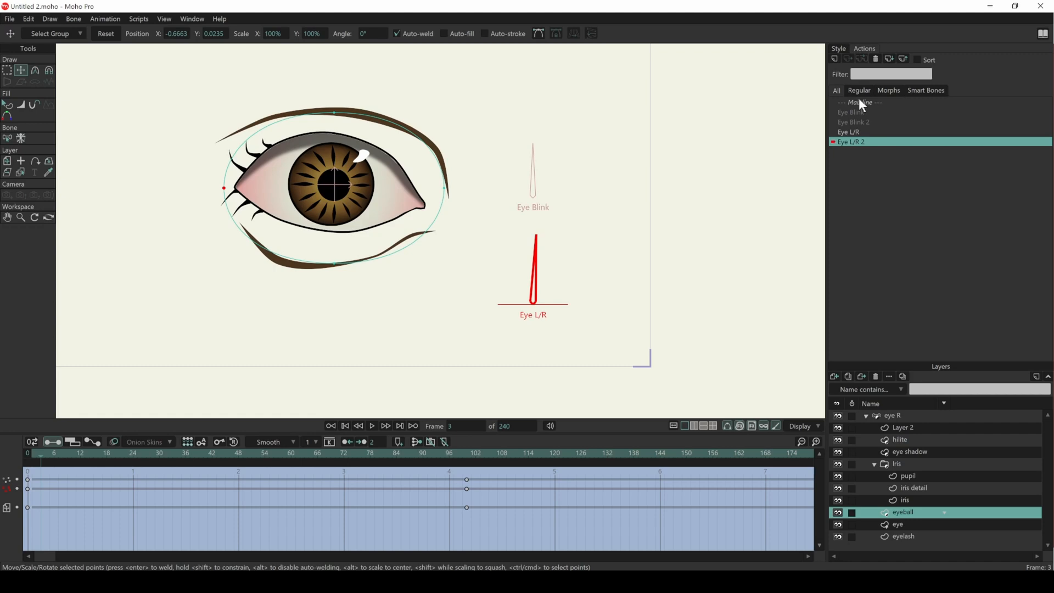
Return to the mainline and clear the bone selection on the eye R layer.
left_click(860, 102)
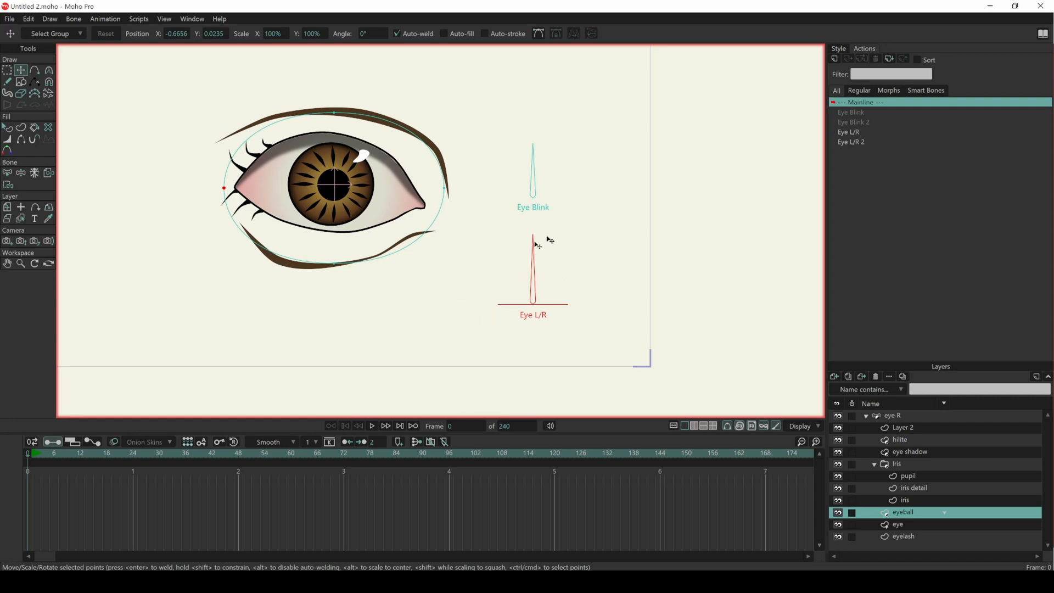
left_click(905, 415)
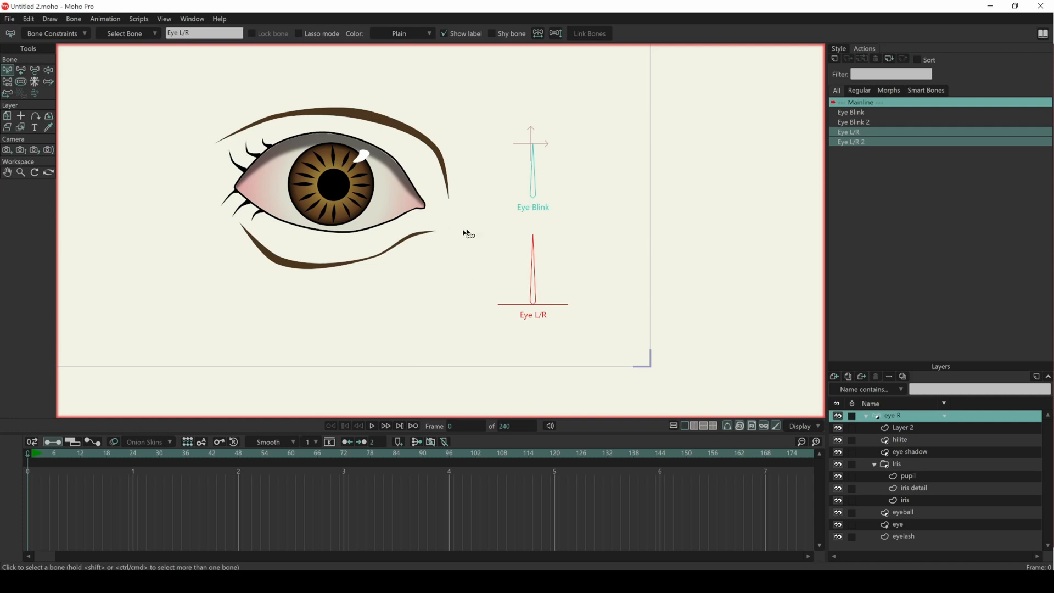
left_click(607, 268)
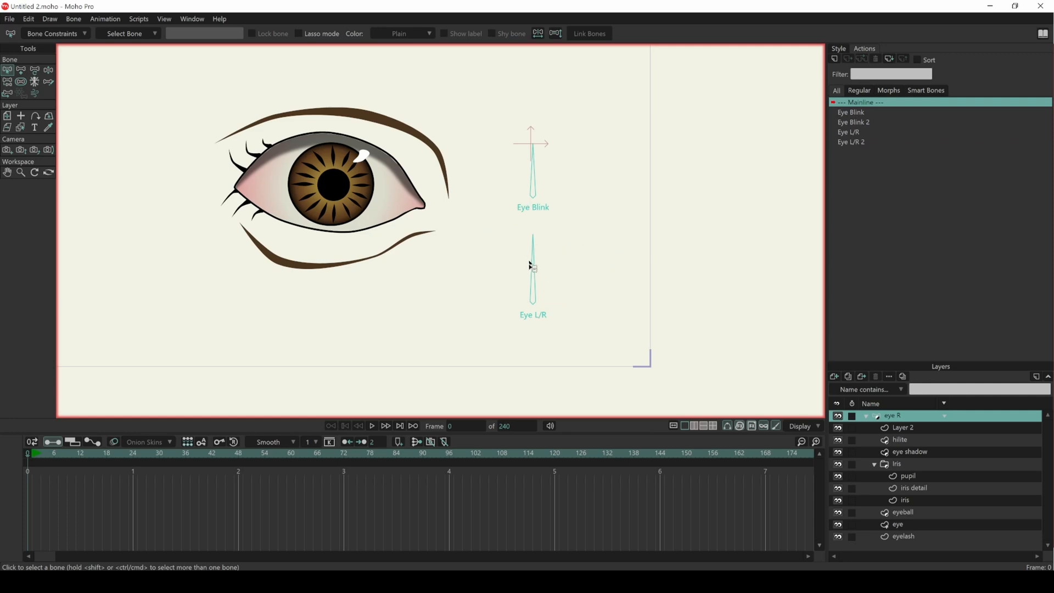
Add a vertical bone beside Eye L/R, name it Eye U/D, and make it a -90 to 90 smart dial over 100 frames with separate actions.
left_click(21, 70)
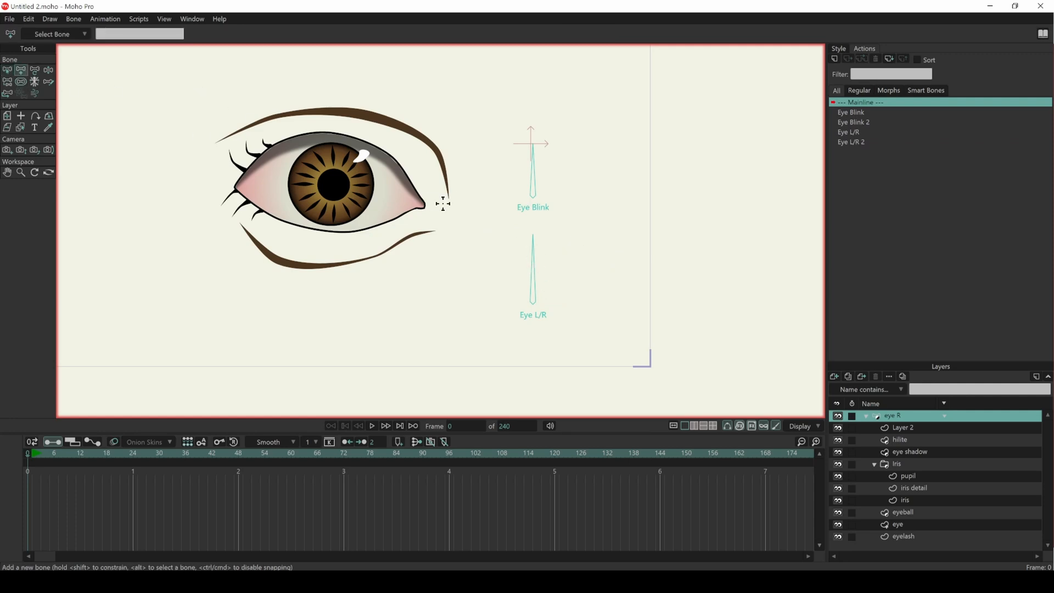
left_click_drag(613, 306, 615, 237)
double_click(131, 32)
left_click(74, 19)
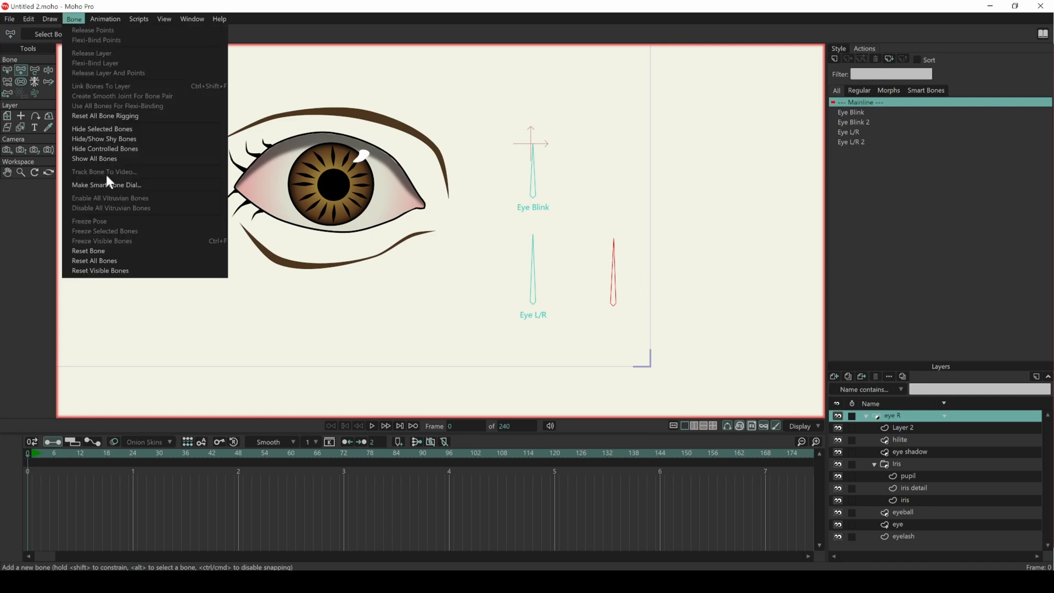
left_click(108, 186)
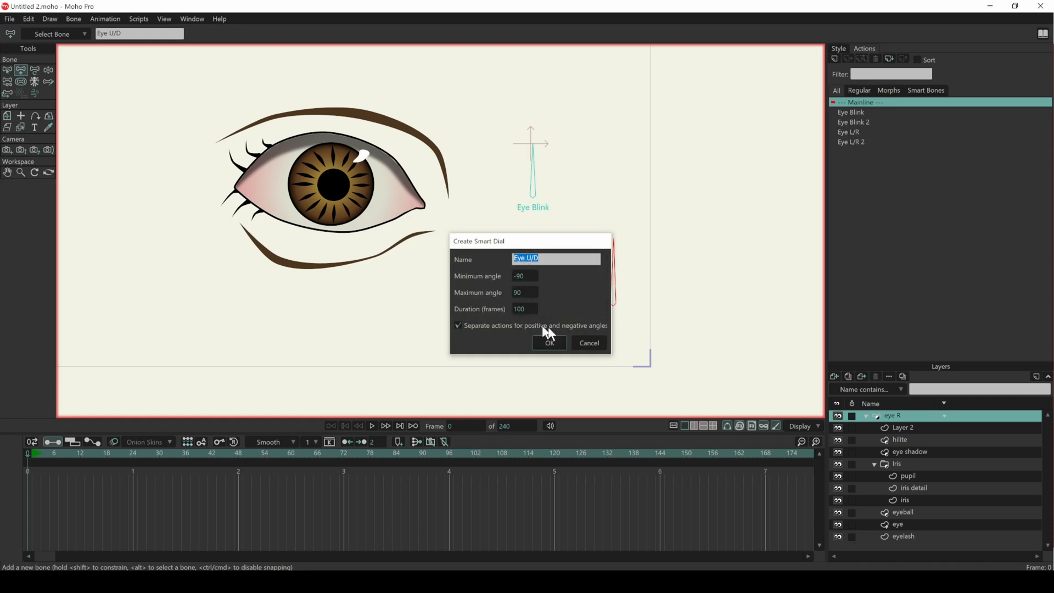
left_click(549, 344)
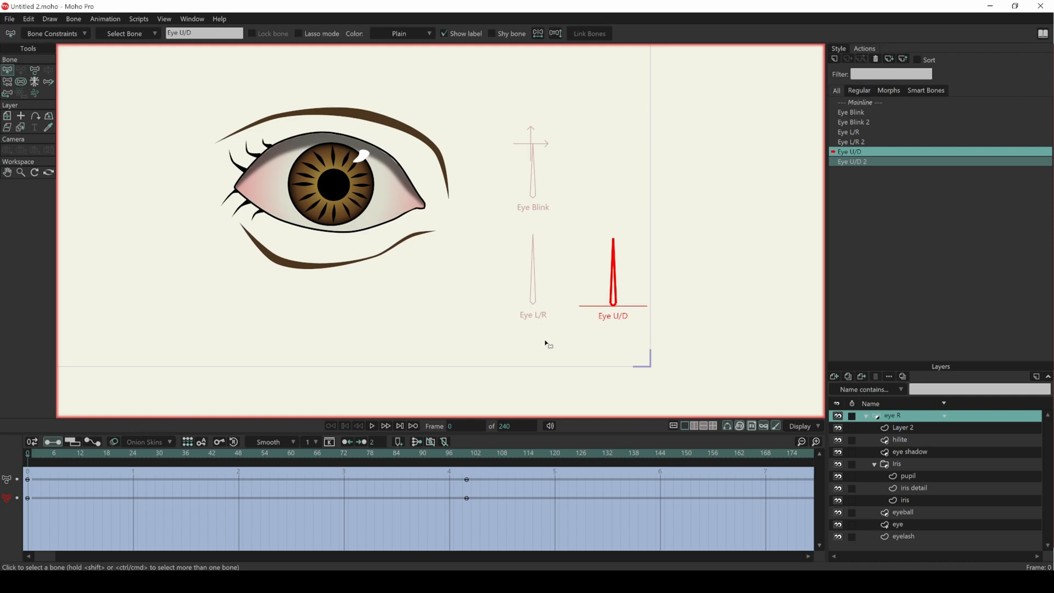
In the Eye U/D action at frame 100, move the Iris layer down to about Y -0.198 and scrub back to frame 0.
left_click_drag(399, 456, 468, 468)
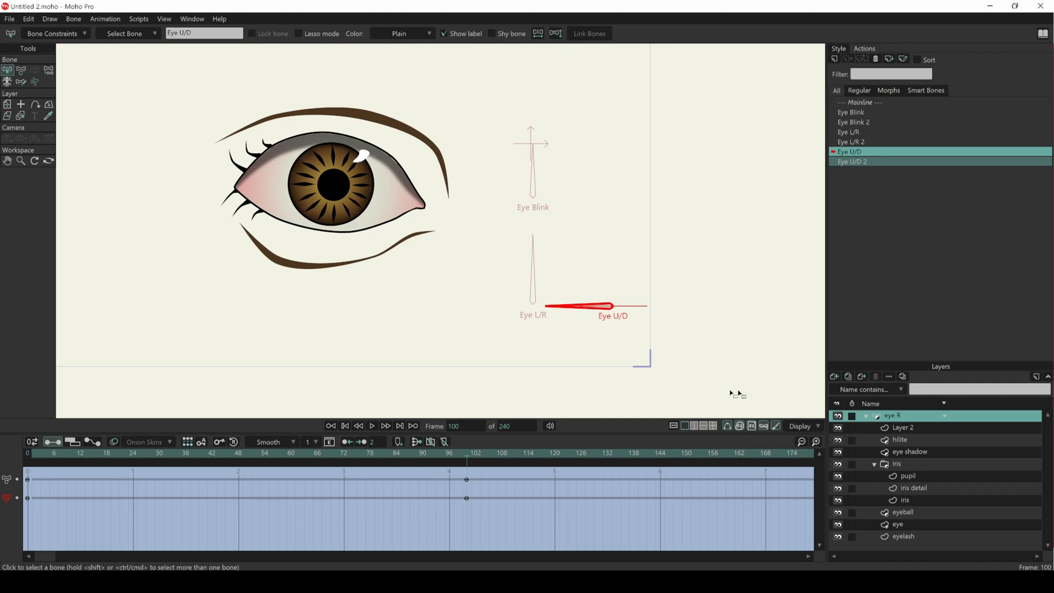
left_click(910, 464)
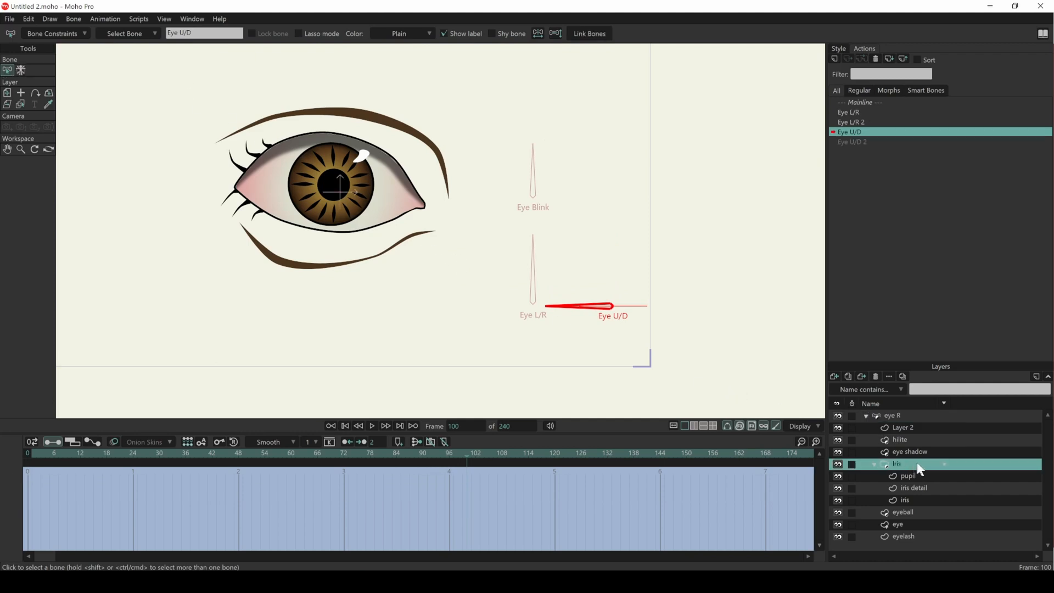
left_click(7, 93)
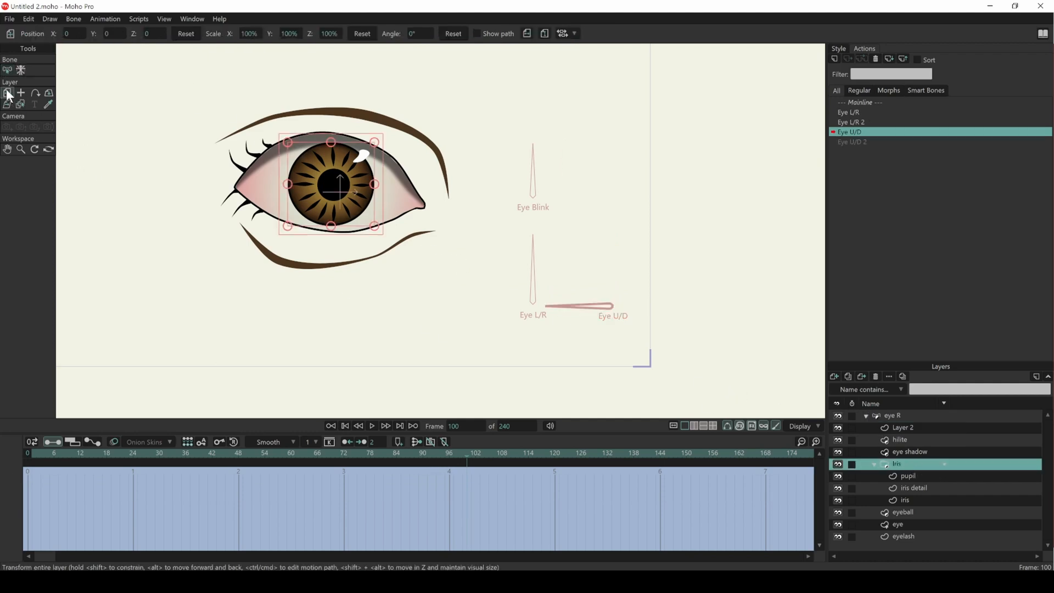
left_click_drag(356, 182, 359, 200)
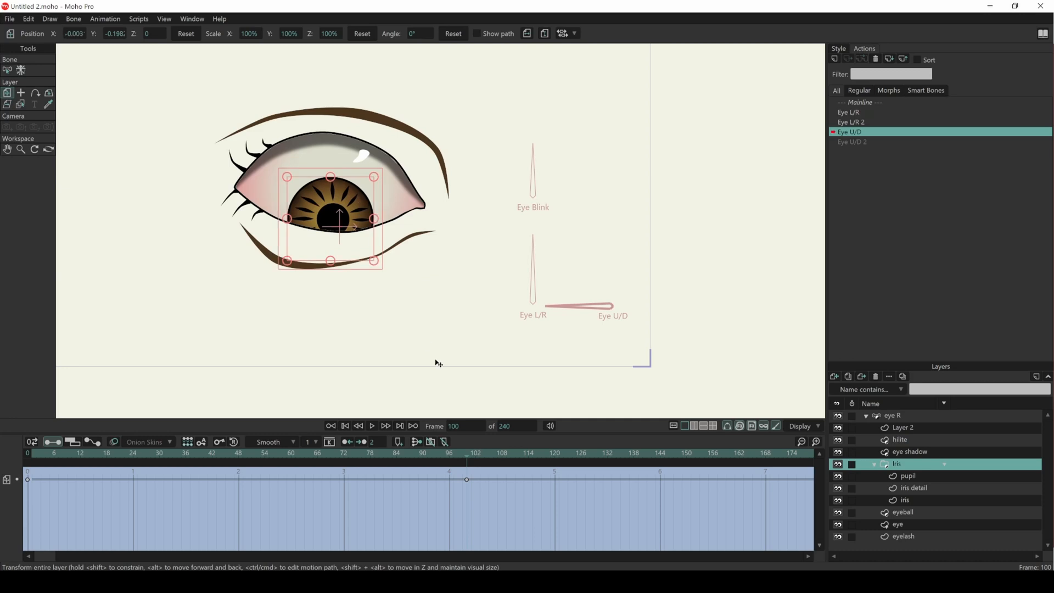
left_click_drag(470, 466, 5, 453)
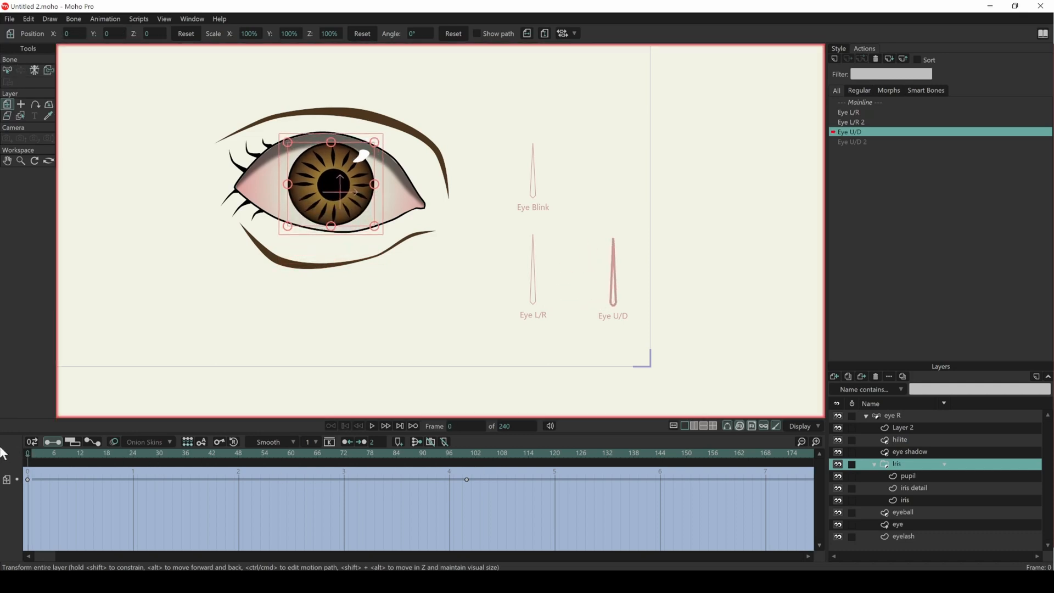
In the Eye U/D 2 action at frame 100, move the Iris layer up to about Y 0.217 and scrub the motion.
left_click(849, 141)
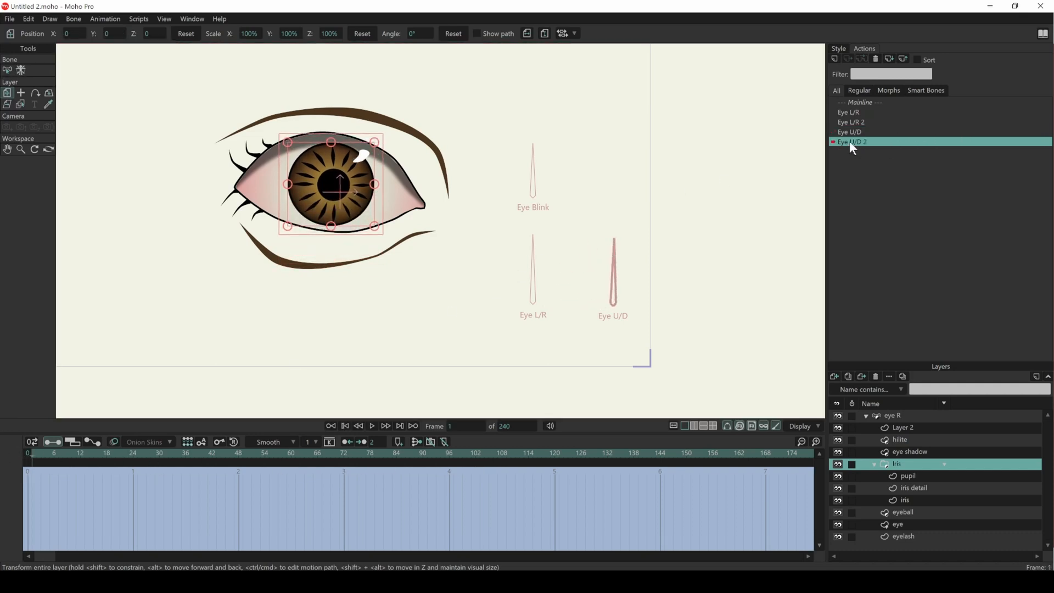
left_click_drag(351, 454, 468, 467)
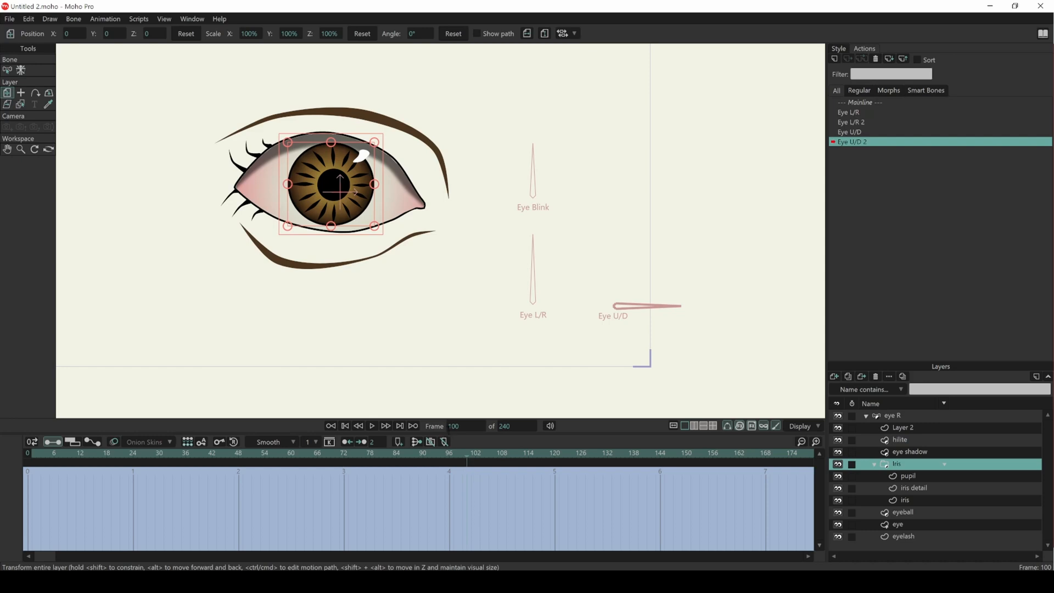
left_click_drag(351, 206, 347, 167)
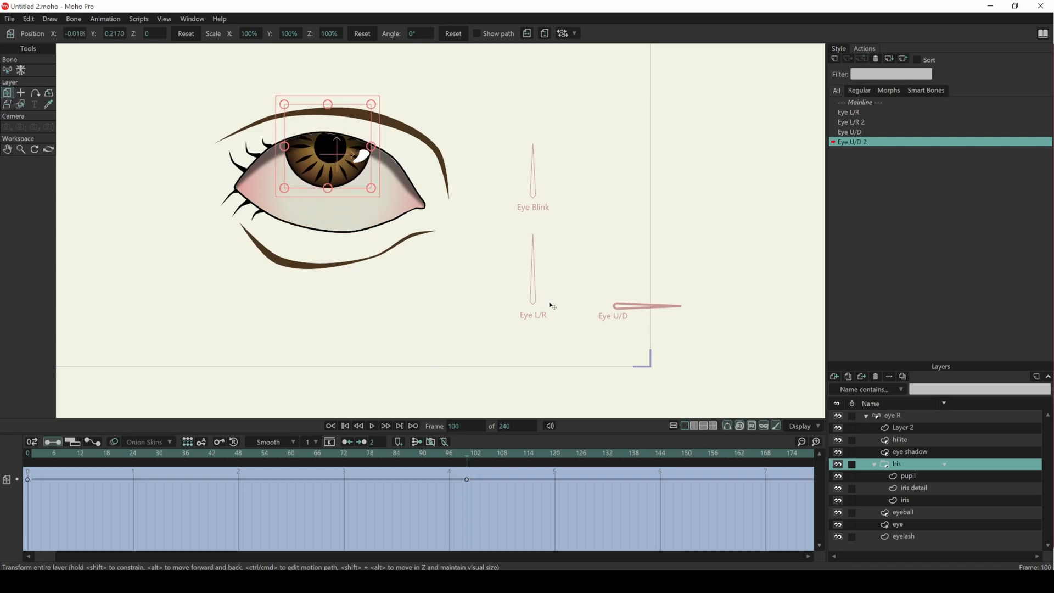
left_click_drag(454, 457, 451, 489)
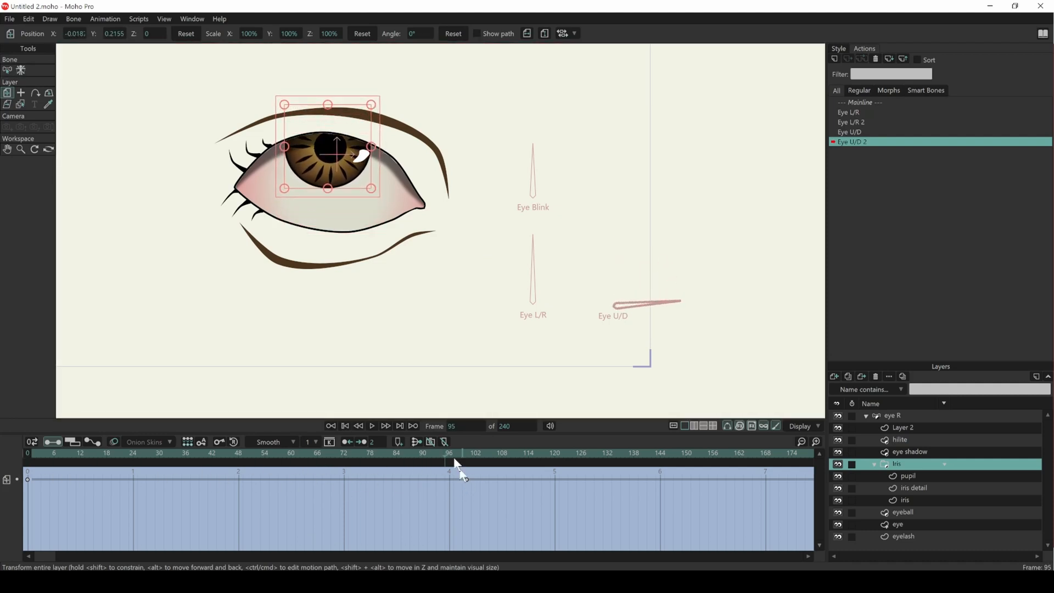
left_click(469, 457)
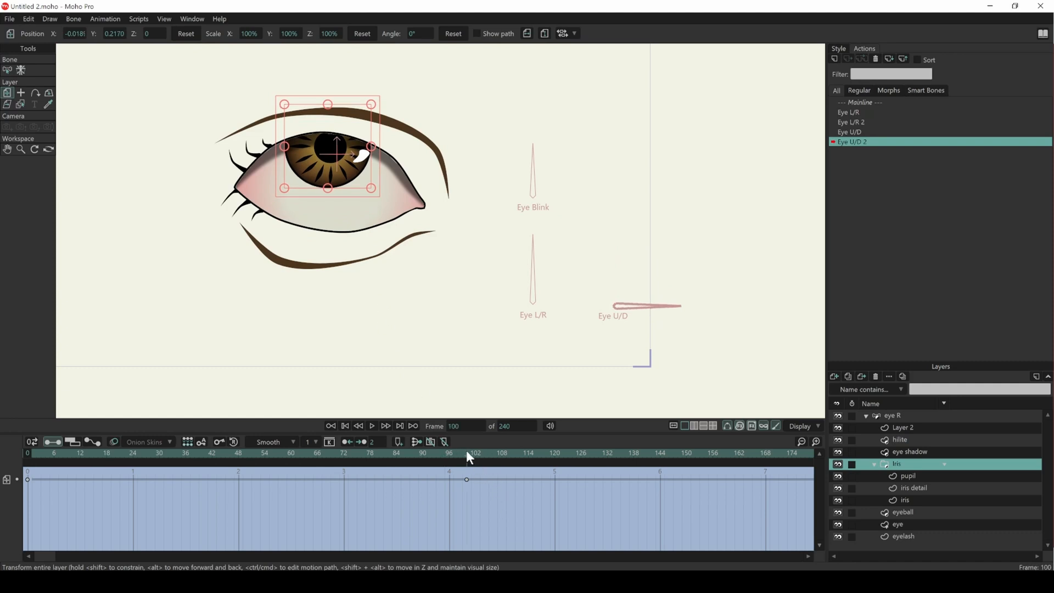
Fine-tune the raised Iris layer at frame 100 of Eye U/D 2 to about X 0.006, Y 0.223.
left_click_drag(359, 175, 368, 175)
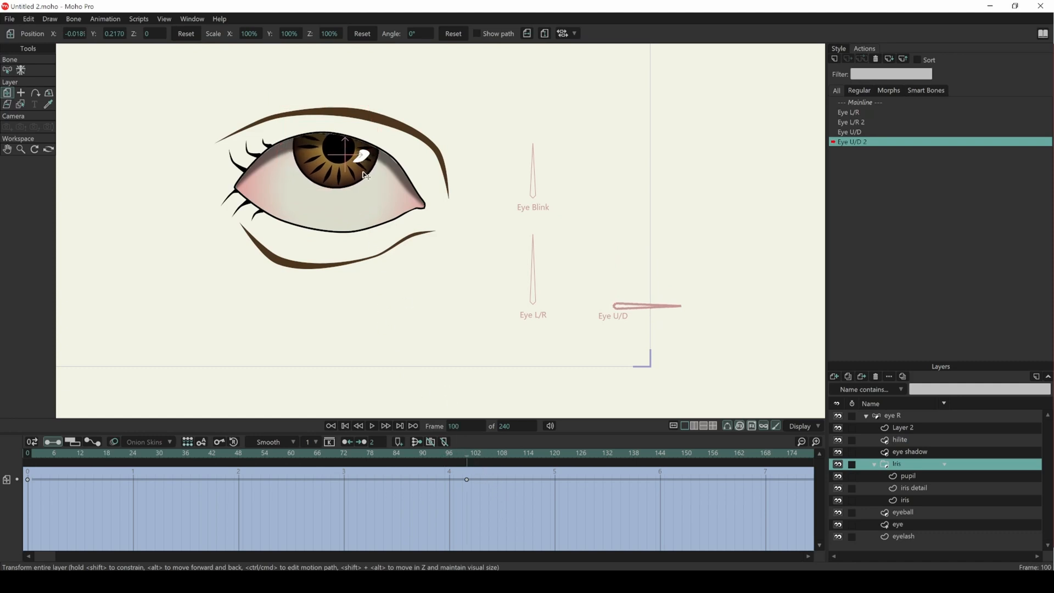
mouse_move(456, 473)
left_mouse_down()
mouse_move(459, 461)
mouse_move(233, 457)
mouse_move(466, 470)
left_mouse_up()
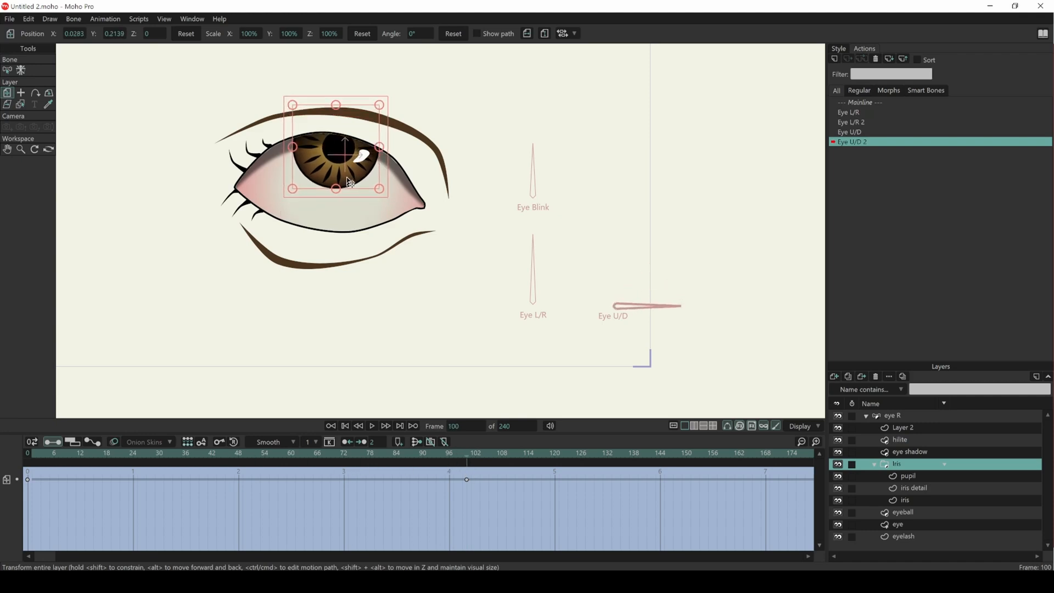
left_click_drag(356, 171, 349, 170)
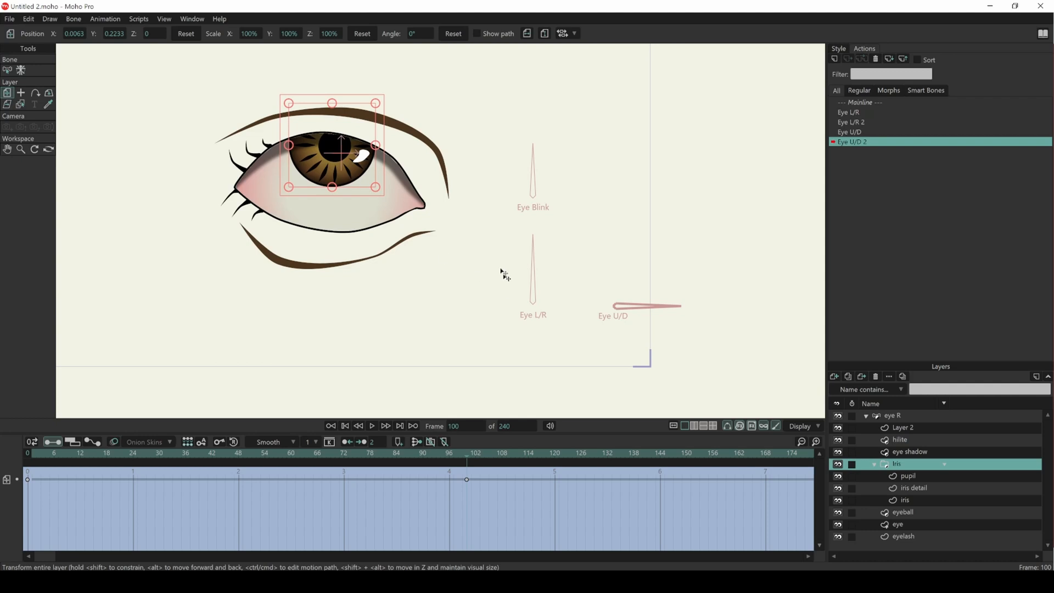
Return to the mainline and select the eye R layer with no bone selected.
left_click(871, 103)
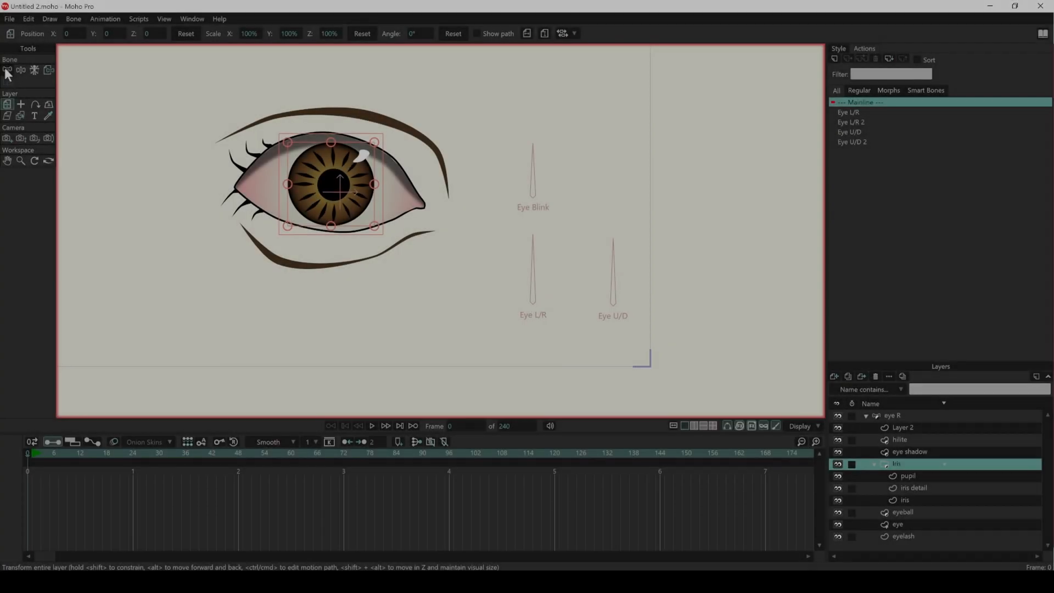
left_click(7, 71)
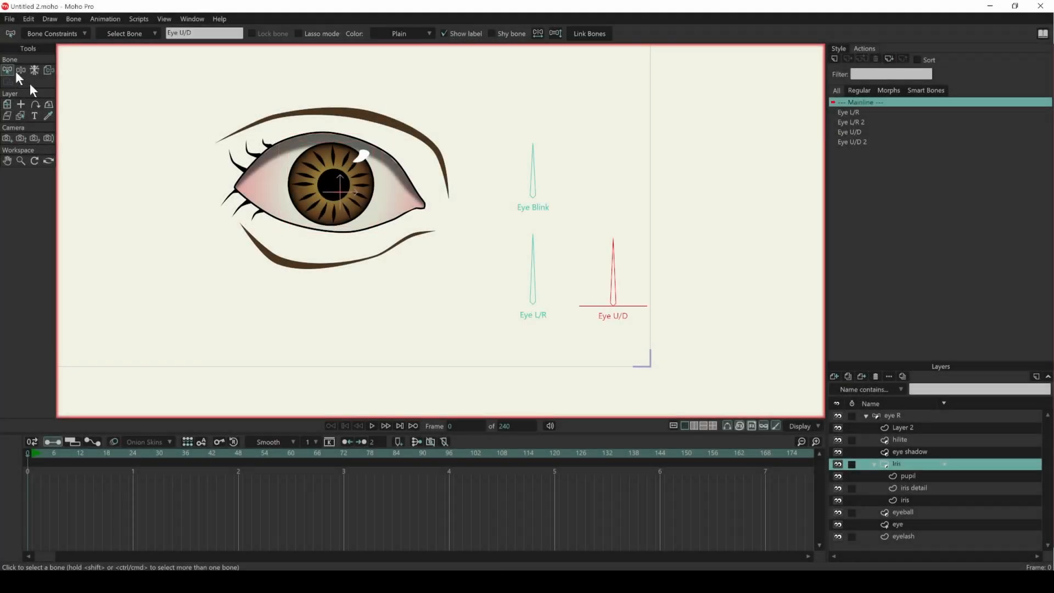
left_click(476, 276)
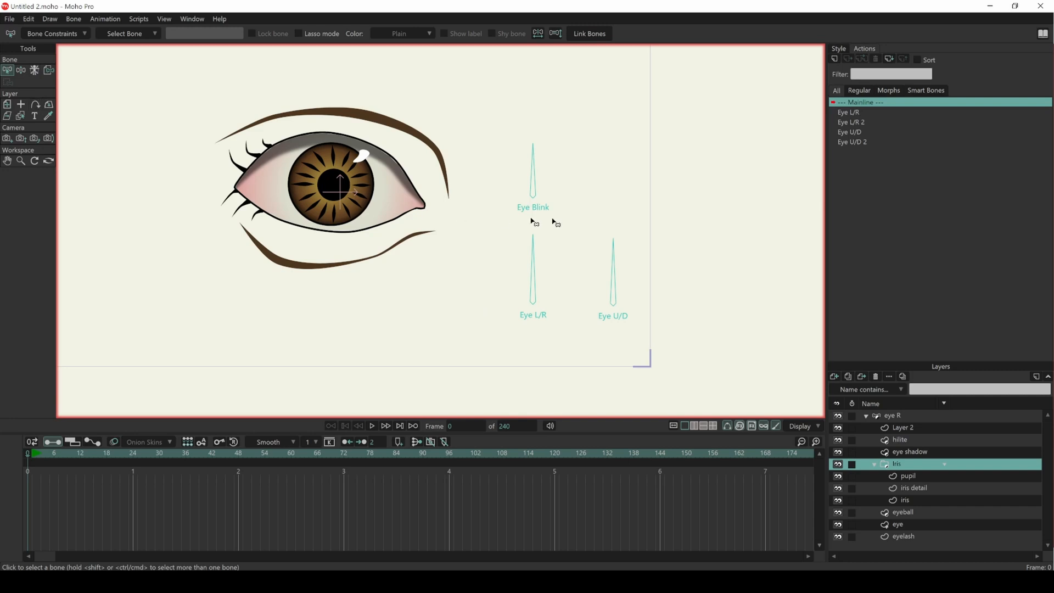
left_click(901, 416)
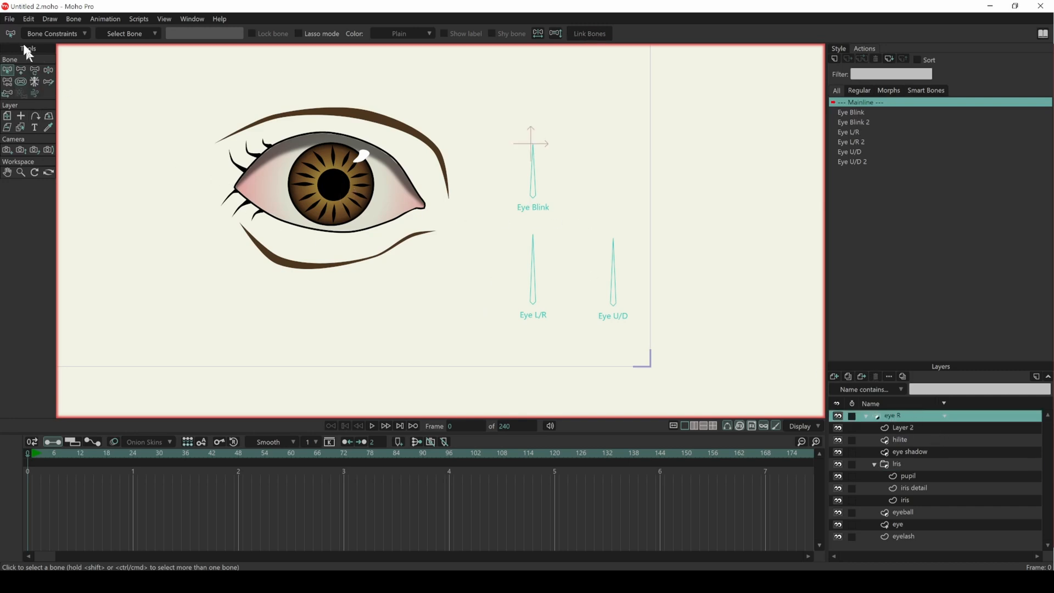
Add a vertical bone above Eye U/D, name it dilate, and make it a -90 to 90 smart dial over 100 frames with separate actions.
left_click(22, 71)
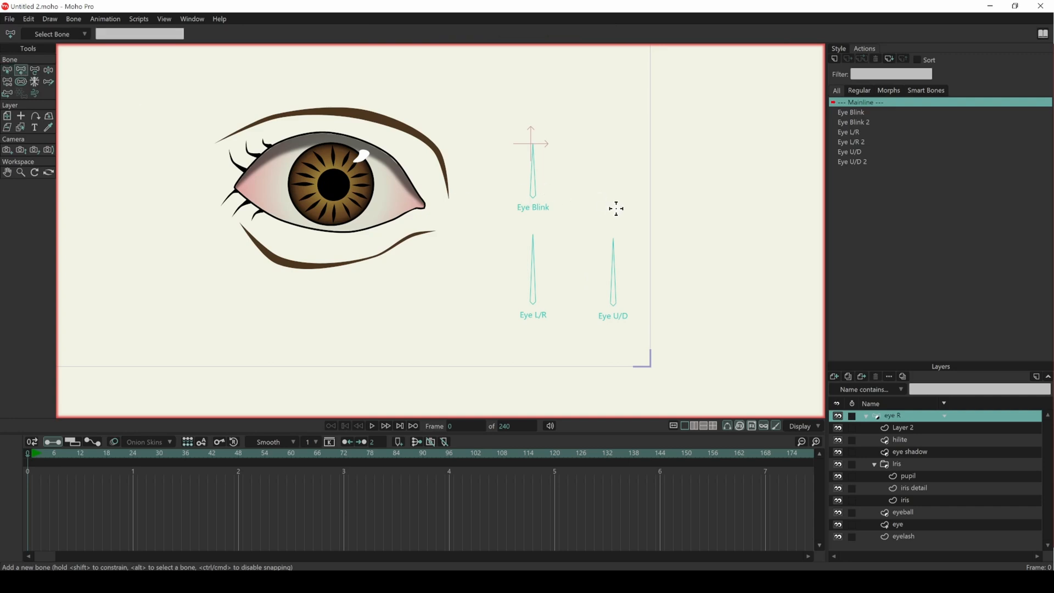
left_click_drag(607, 195, 610, 132)
left_click(163, 34)
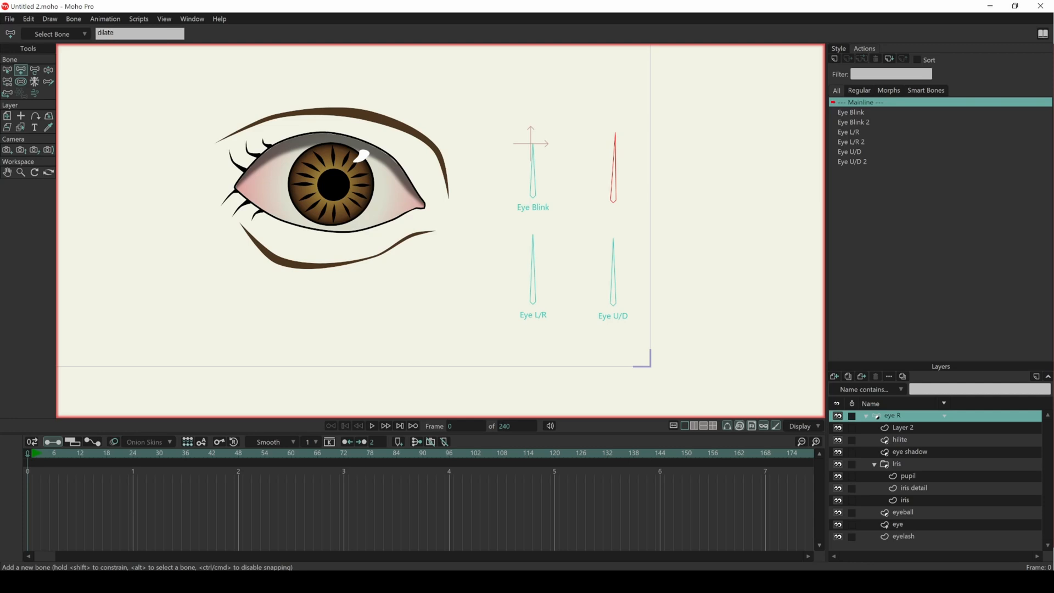
key("Return")
left_click(74, 18)
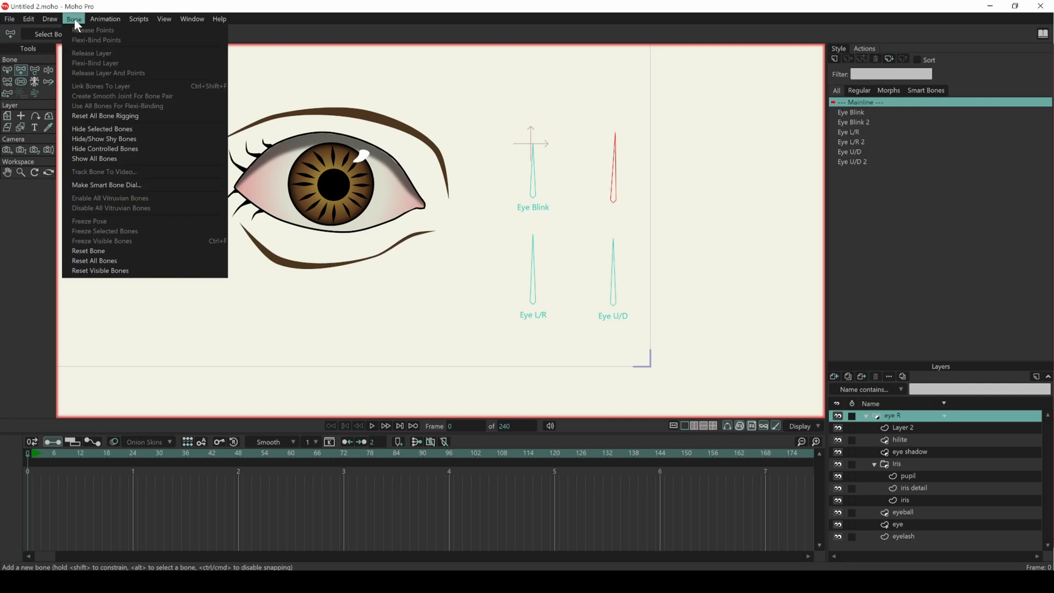
left_click(100, 185)
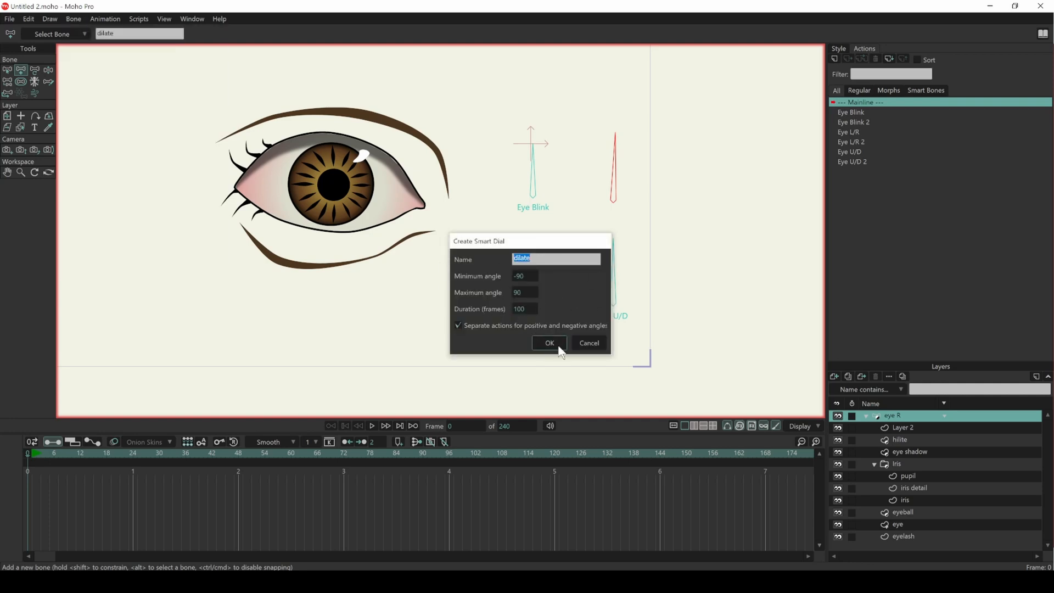
left_click(549, 343)
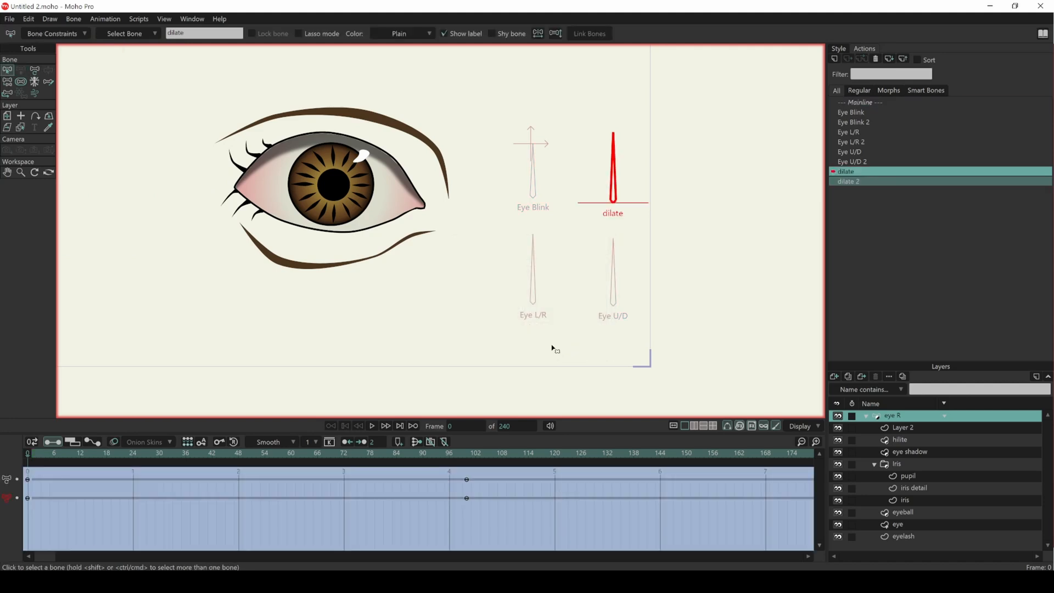
In the dilate action at frame 100, scale the pupil layer down uniformly to about 27.6%.
left_click_drag(367, 454, 469, 482)
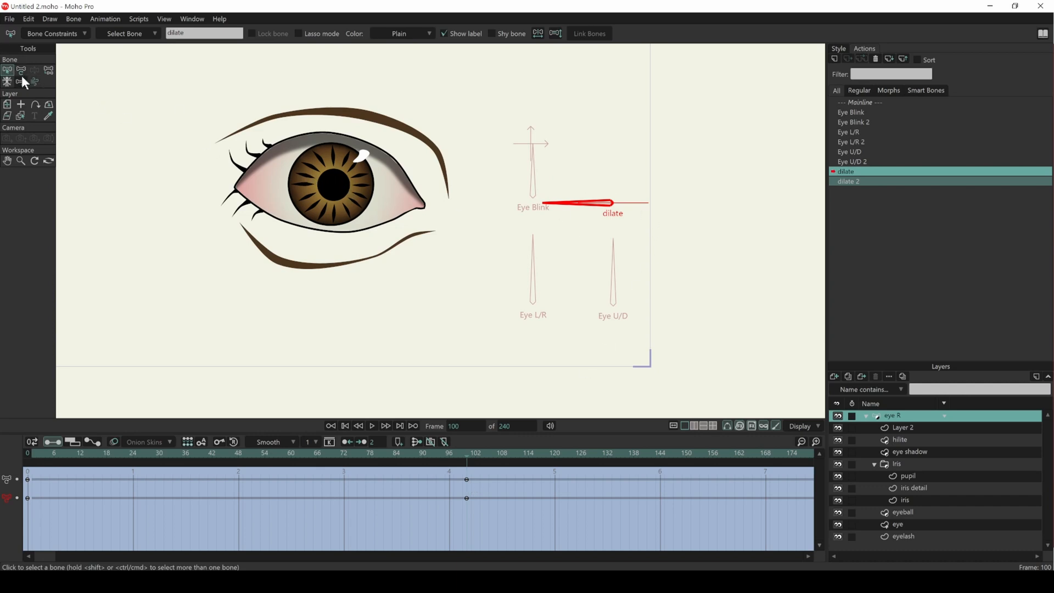
left_click(8, 107)
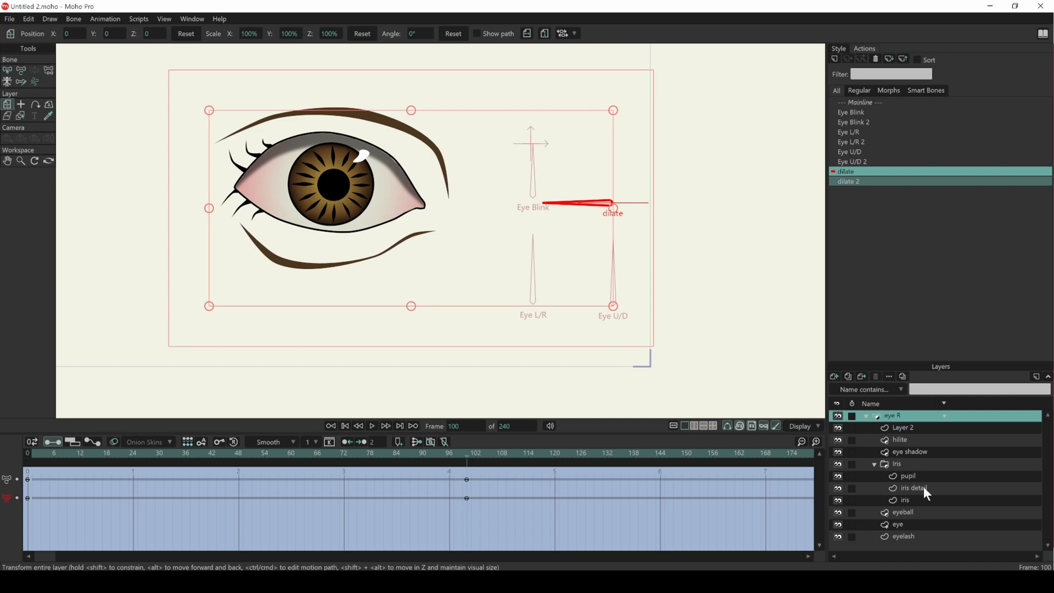
left_click(914, 475)
scroll(382, 224, "up", 2)
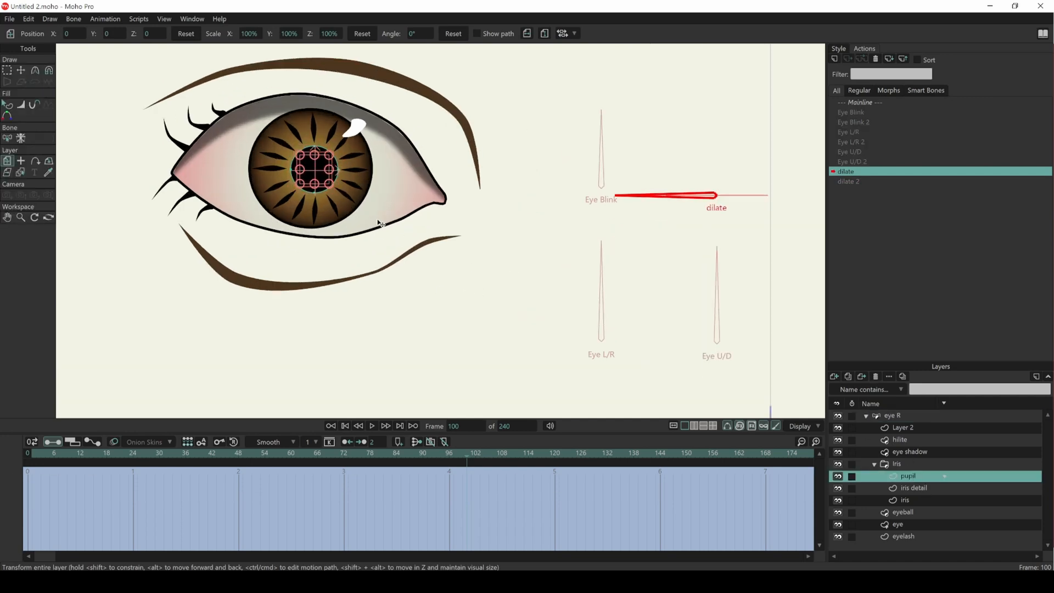
scroll(350, 177, "up", 2)
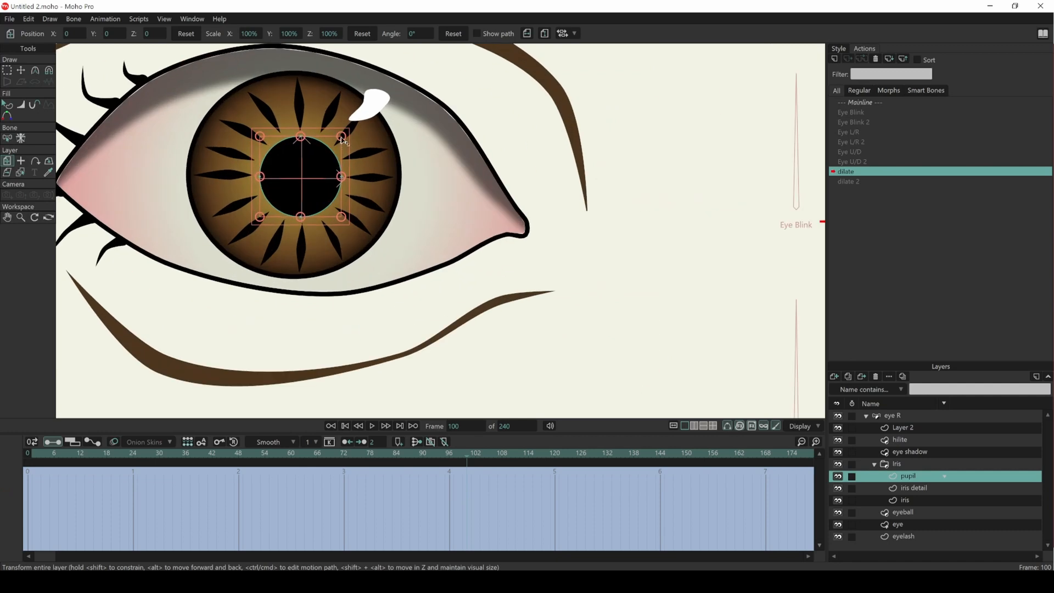
left_click_drag(342, 140, 308, 162)
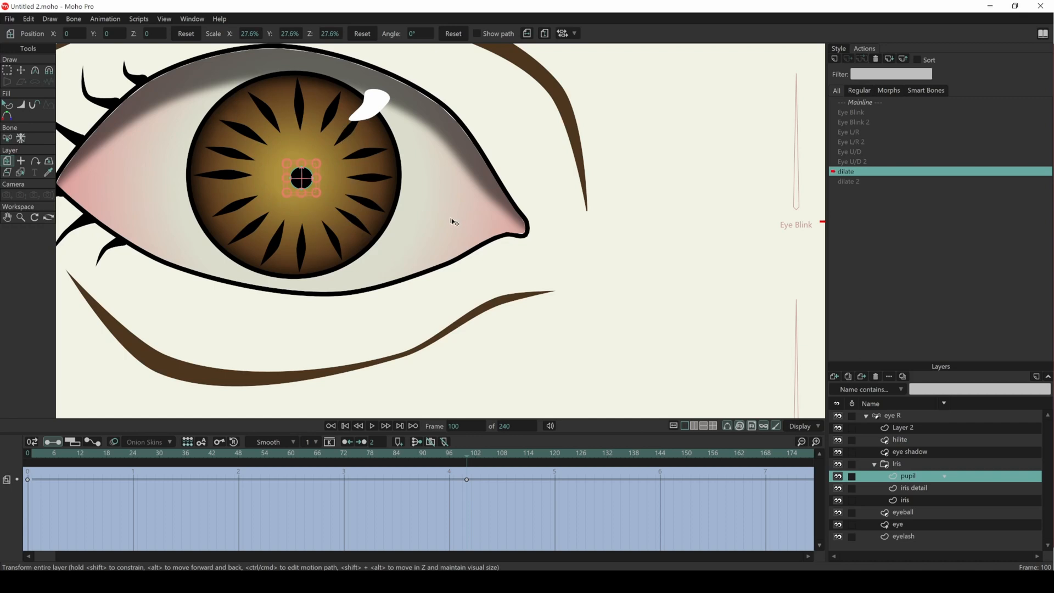
At frame 100 of the dilate action, pull the inner points of the iris detail spikes in towards the shrunken pupil and scrub.
left_click(929, 488)
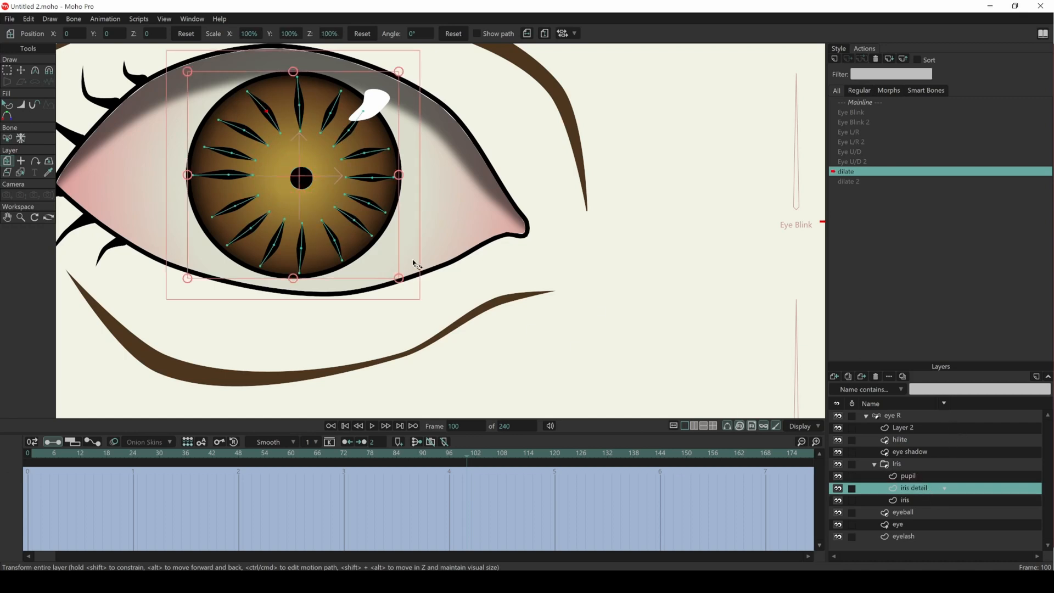
left_click(21, 71)
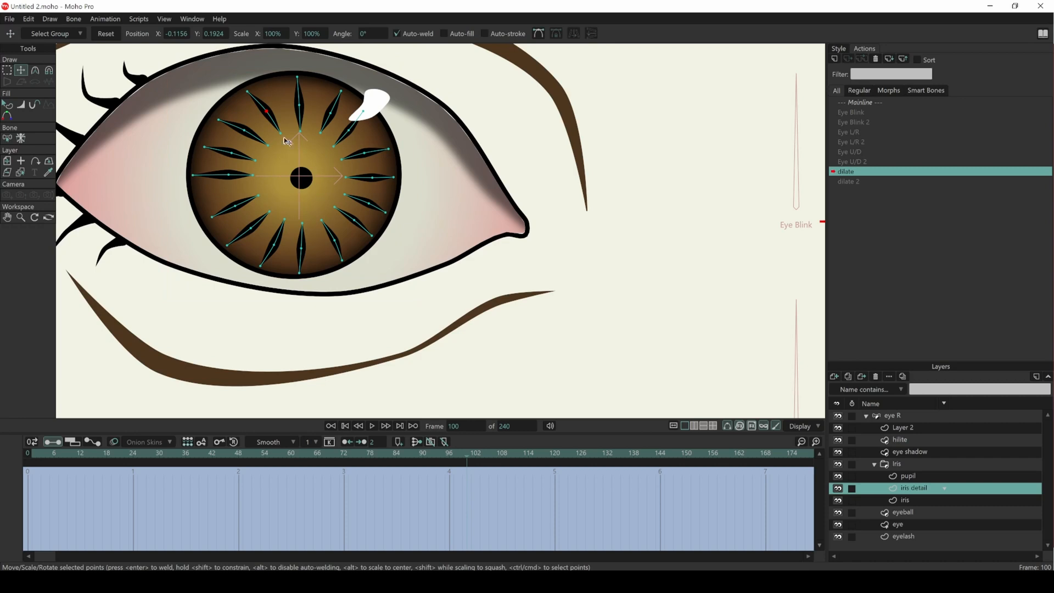
left_click_drag(283, 137, 300, 160)
left_click_drag(468, 451, 468, 480)
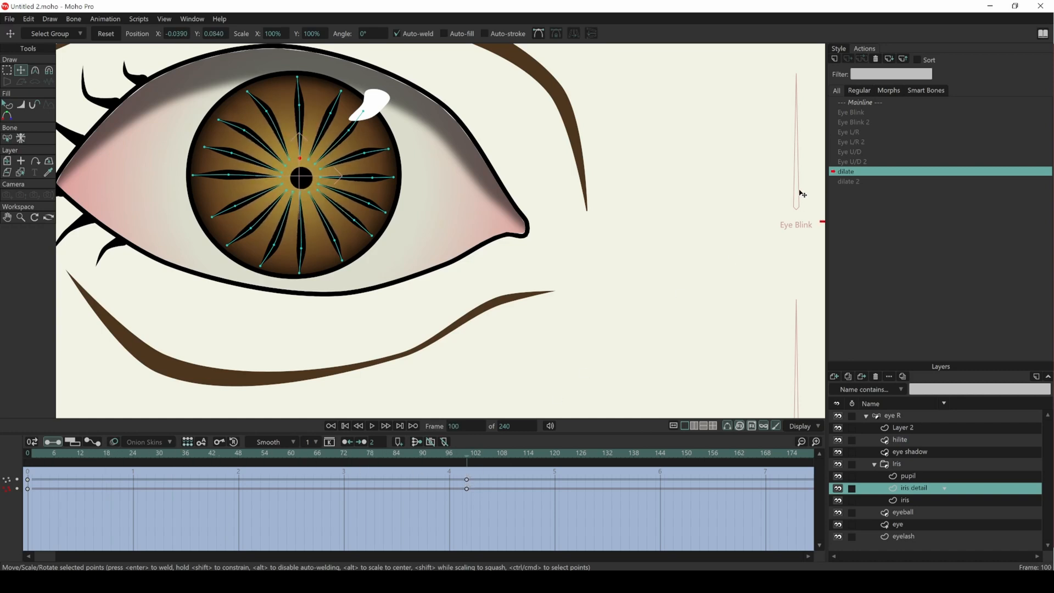
In the dilate 2 action at frame 1, scale the pupil layer up uniformly until it covers most of the iris.
double_click(858, 180)
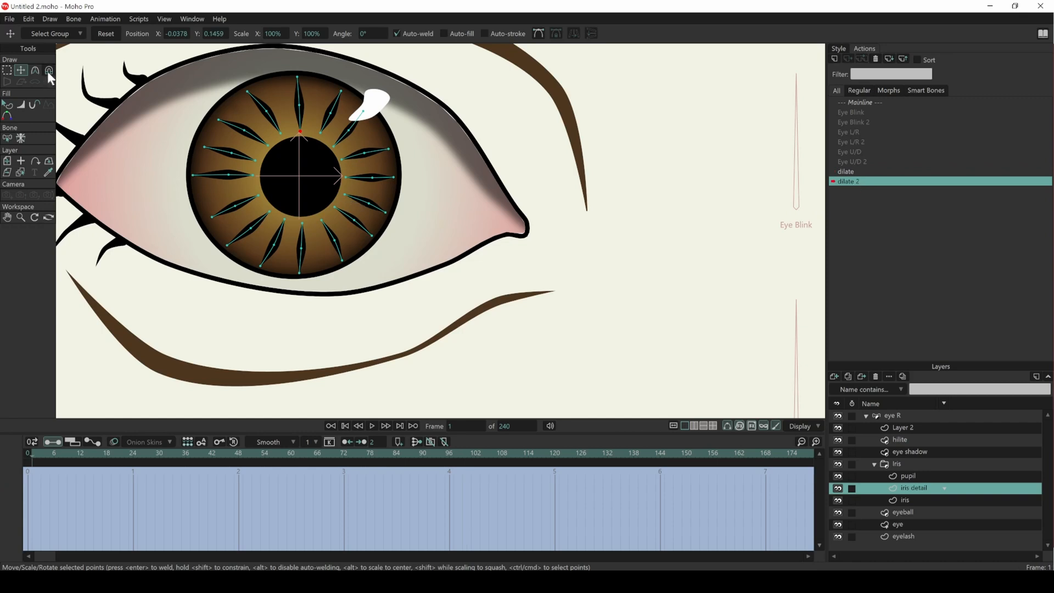
left_click(916, 475)
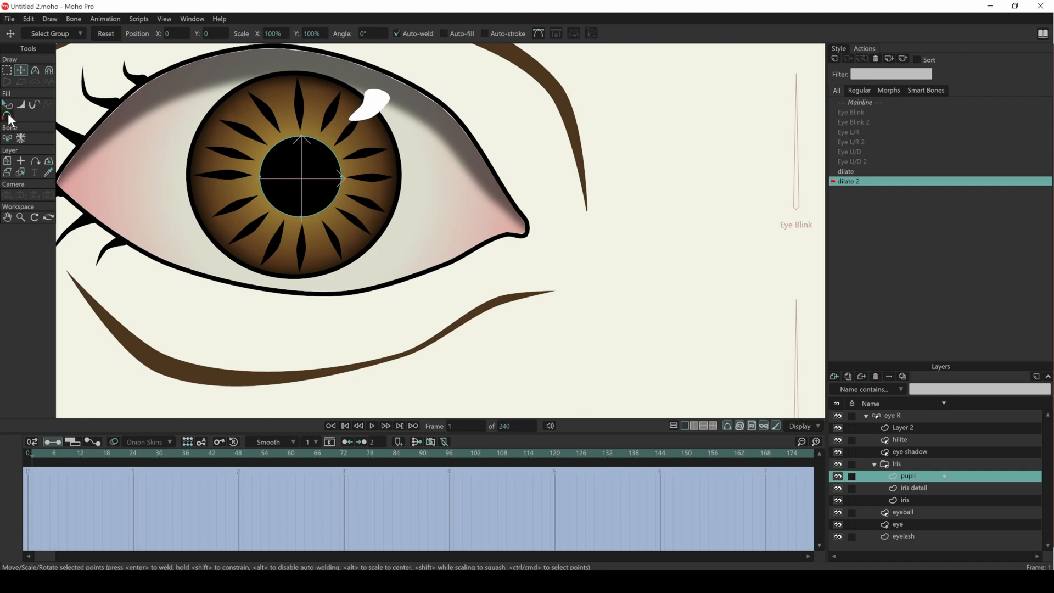
left_click(9, 161)
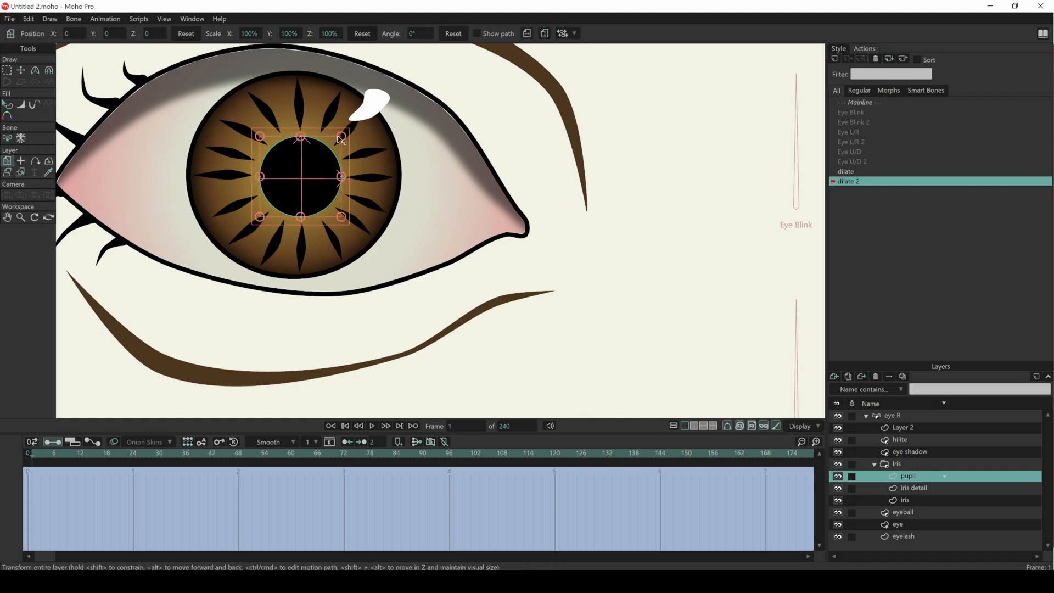
left_click_drag(345, 136, 419, 123)
At frame 1 of dilate 2, push the inner points of the iris detail spikes outward to the edge of the enlarged pupil.
left_click(924, 487)
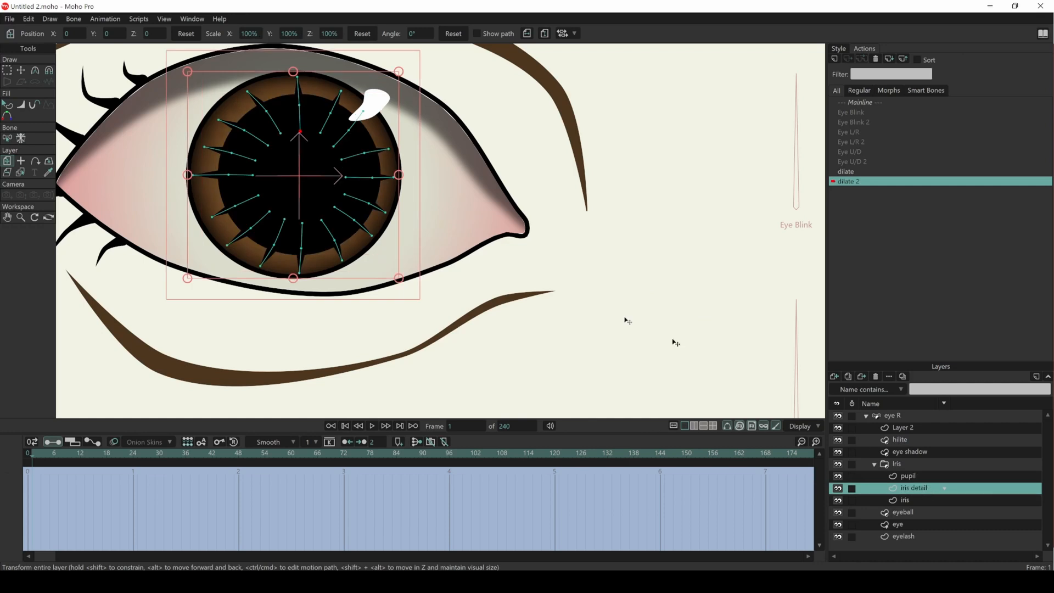
left_click(21, 70)
left_click_drag(270, 117, 258, 104)
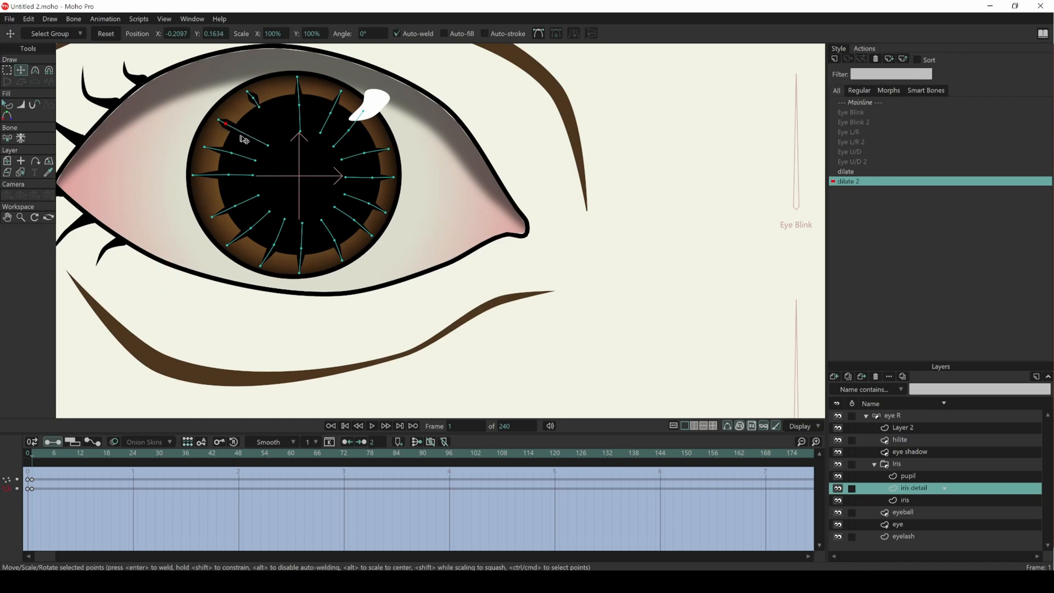
left_click_drag(270, 146, 225, 213)
left_click_drag(251, 229, 234, 242)
left_click_drag(269, 212, 265, 260)
left_click_drag(284, 219, 368, 233)
left_click_drag(335, 208, 381, 176)
left_click_drag(364, 153, 297, 87)
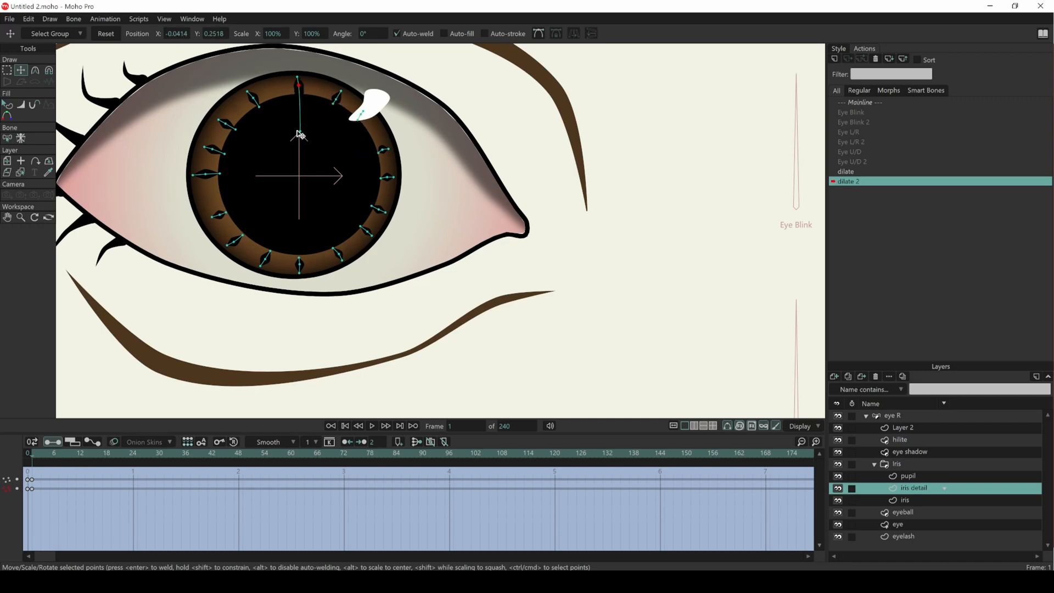
left_click_drag(300, 135, 301, 96)
Move the iris detail layer's frame 1 keyframes to frame 100 in the dilate 2 action and scrub the timeline.
mouse_move(26, 455)
left_mouse_down()
mouse_move(53, 456)
mouse_move(26, 460)
mouse_move(33, 468)
left_mouse_up()
left_click(32, 480)
left_click_drag(35, 479, 410, 479)
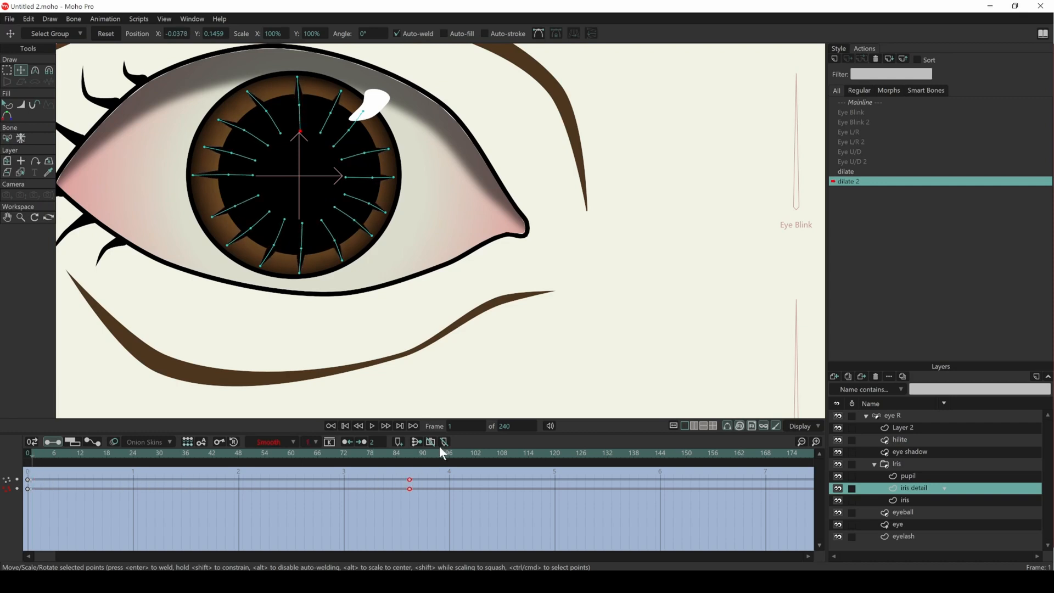
left_click(449, 452)
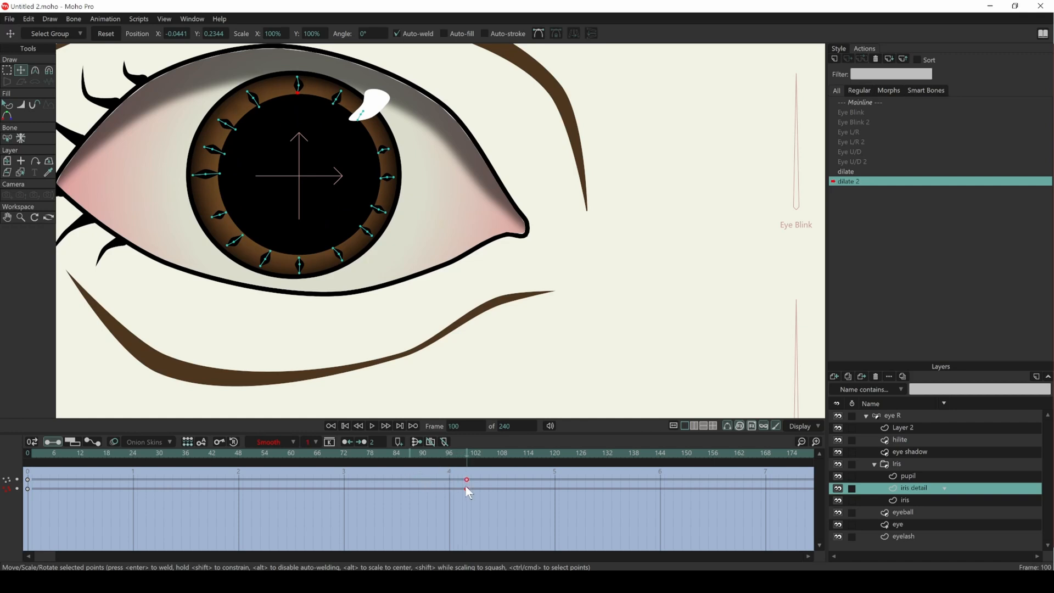
left_click_drag(466, 454, 132, 490)
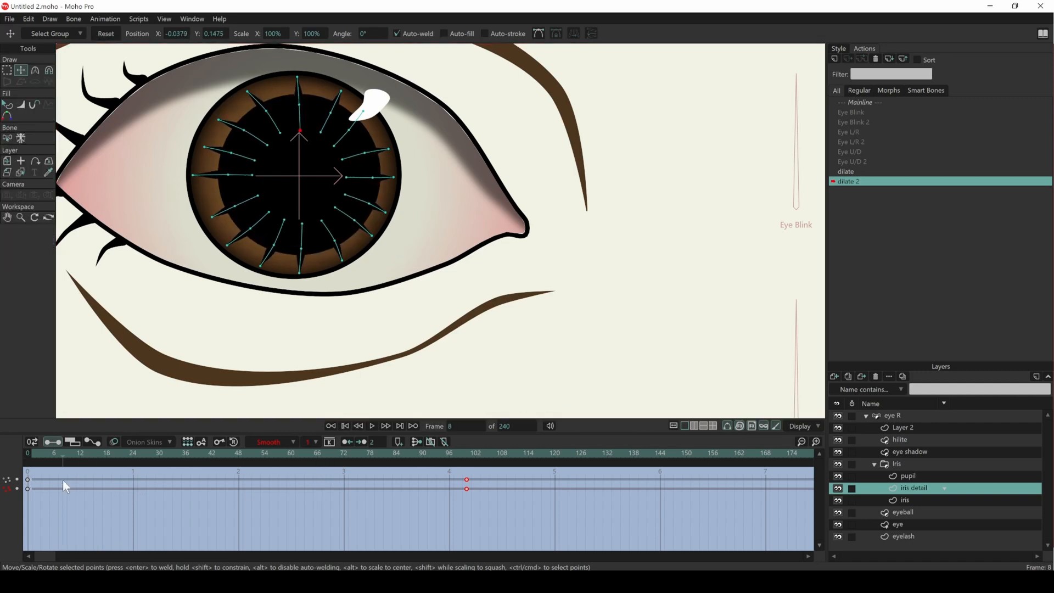
Move the pupil layer's frame 1 scale keyframe to frame 100 in the dilate 2 action and scrub the dilation.
left_click(917, 475)
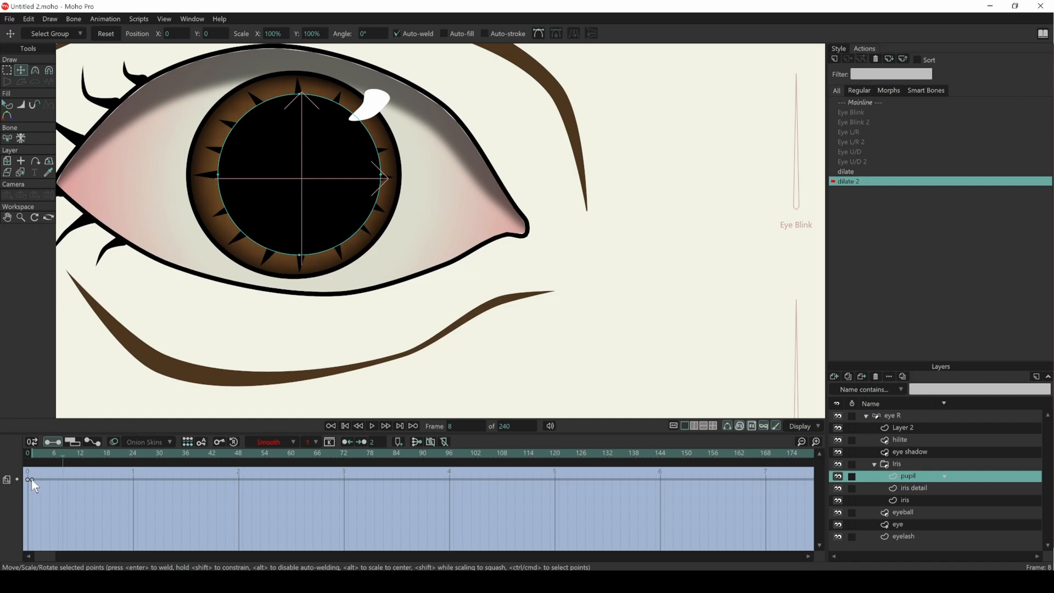
left_click_drag(31, 479, 460, 483)
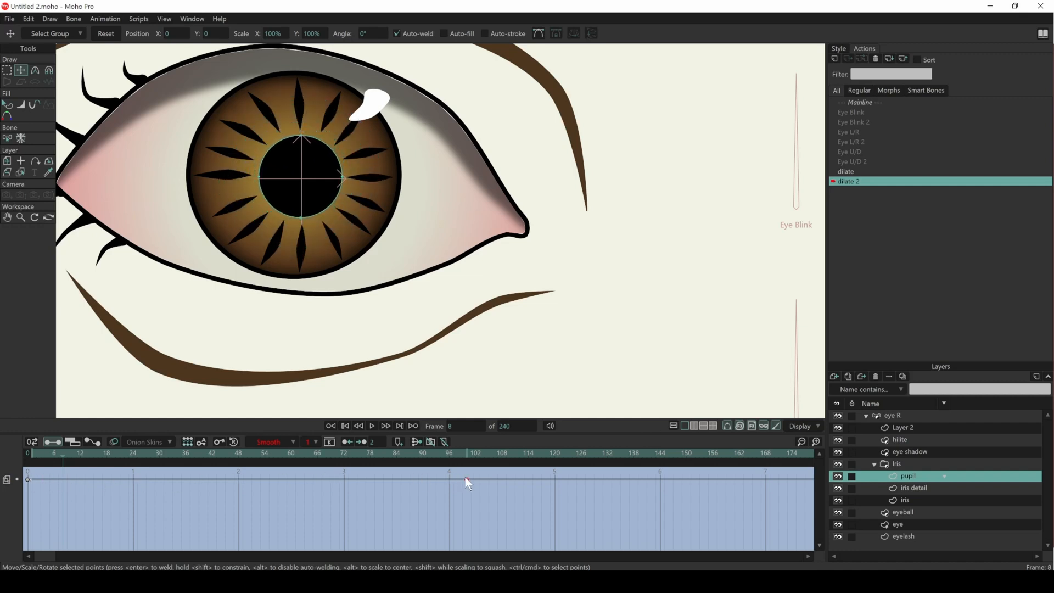
left_click(463, 453)
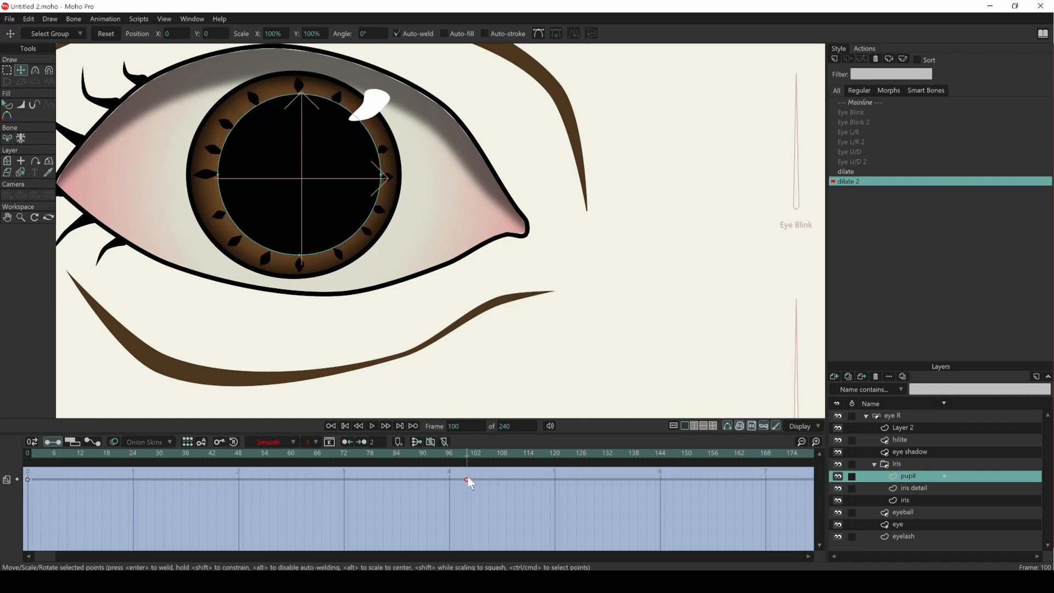
left_click_drag(467, 456, 29, 472)
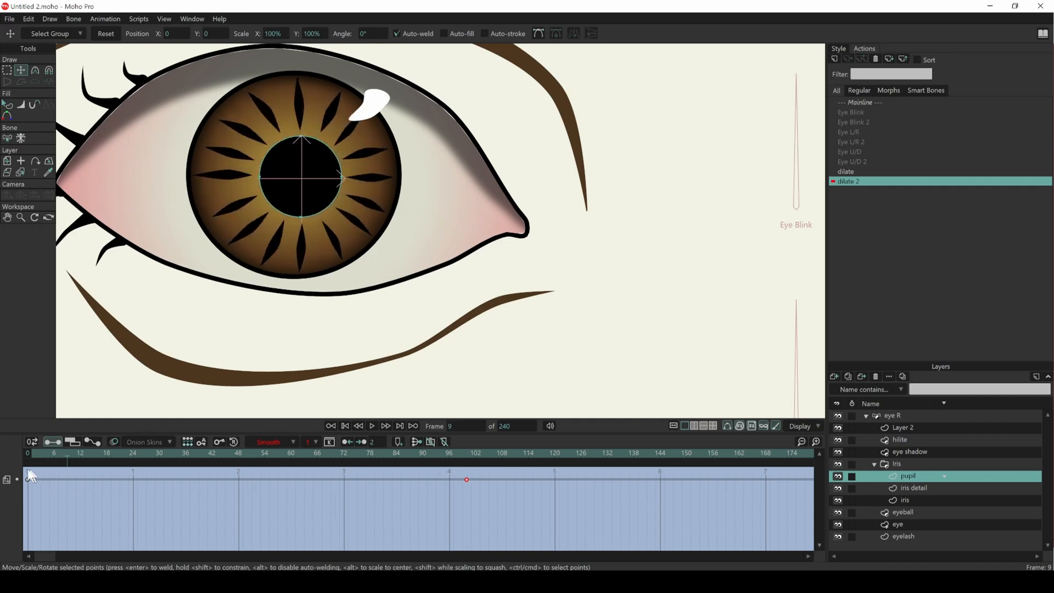
Return to the mainline and select the eye R bone layer.
scroll(399, 260, "down", 4)
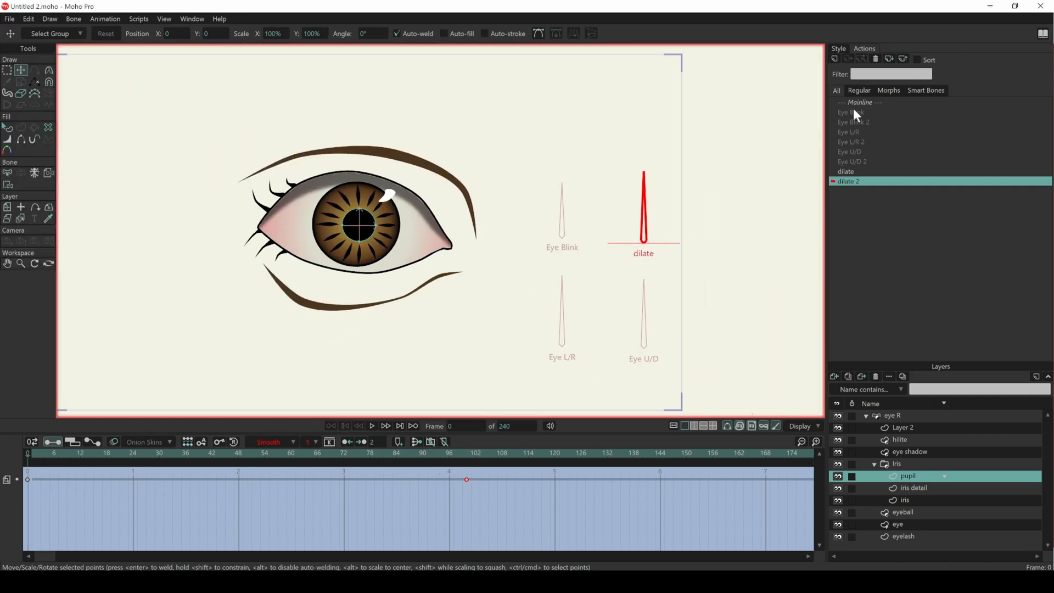
left_click(878, 103)
double_click(868, 102)
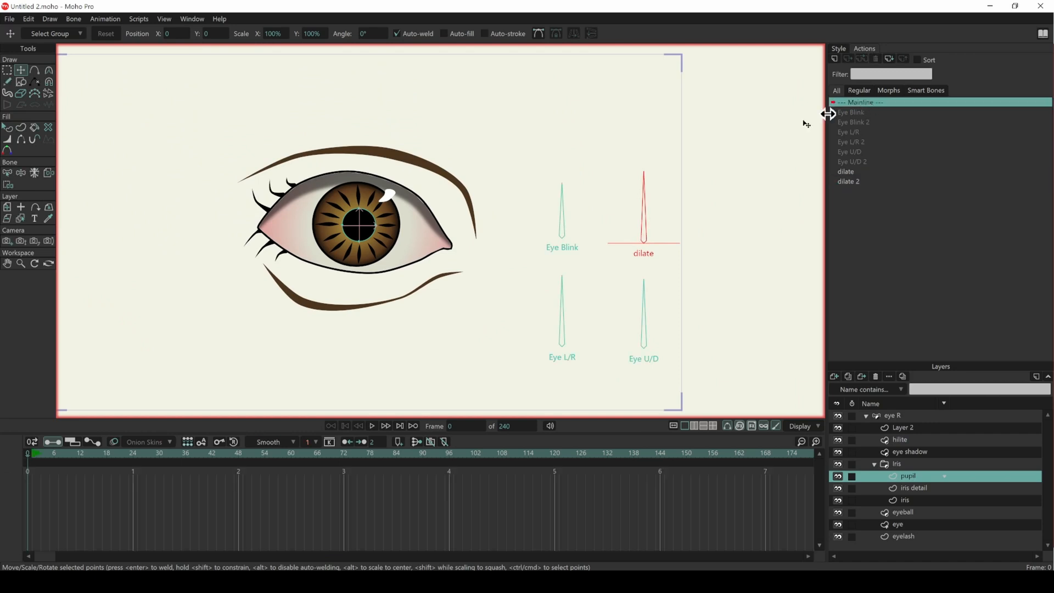
left_click_drag(553, 286, 458, 251)
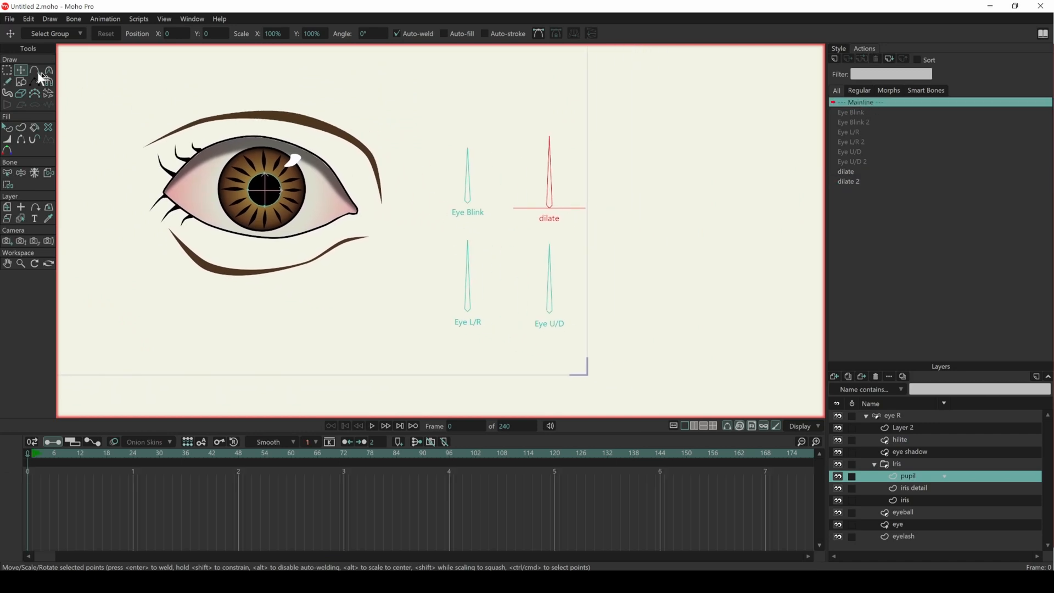
left_click(6, 70)
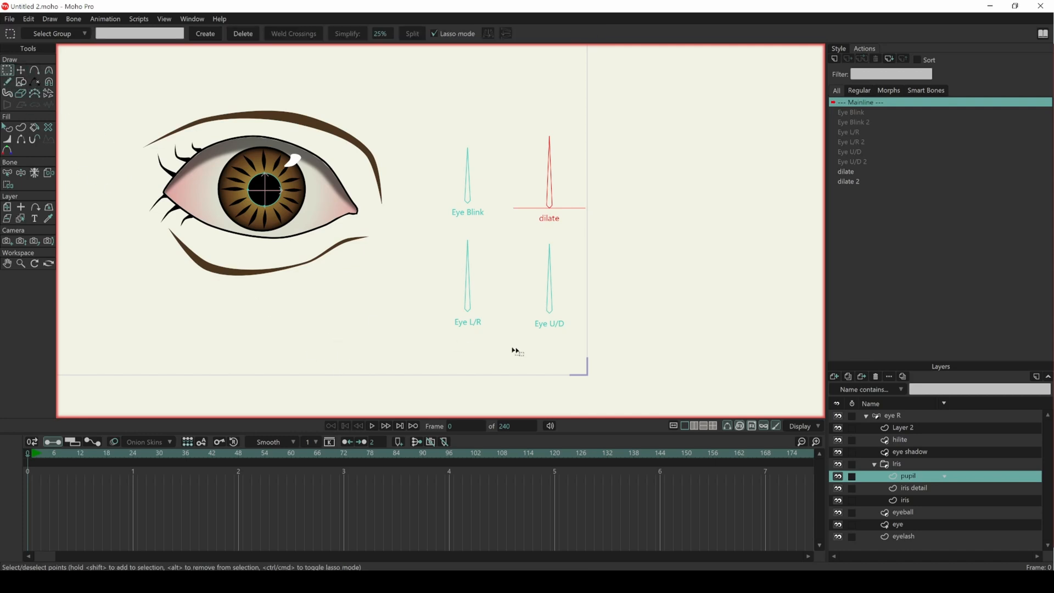
left_click(924, 415)
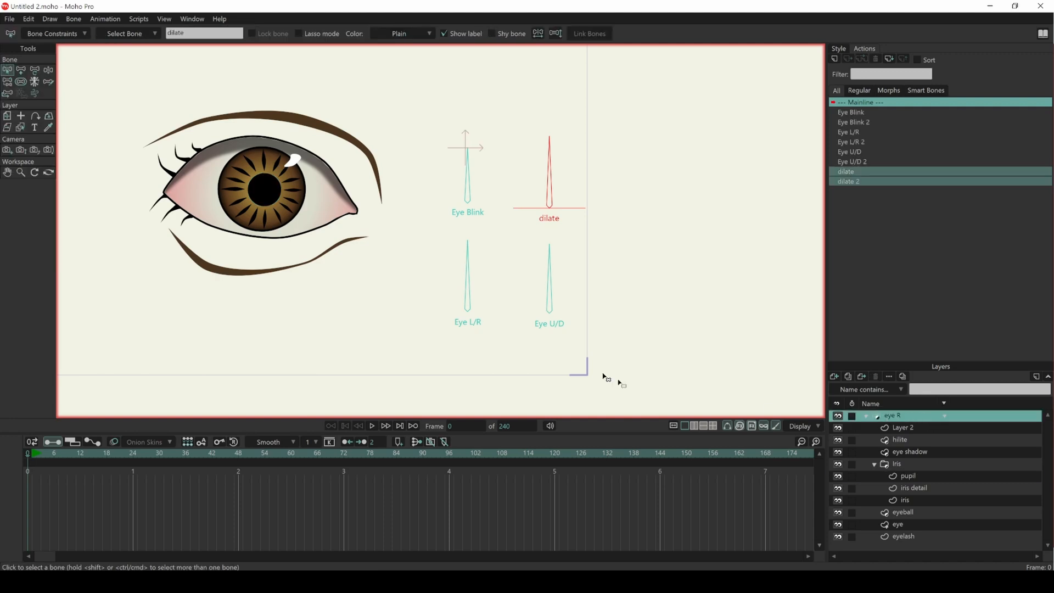
Test the rig by rotating the dilate, Eye Blink, Eye L/R and Eye U/D bones back and forth with Manipulate Bones.
left_click(50, 71)
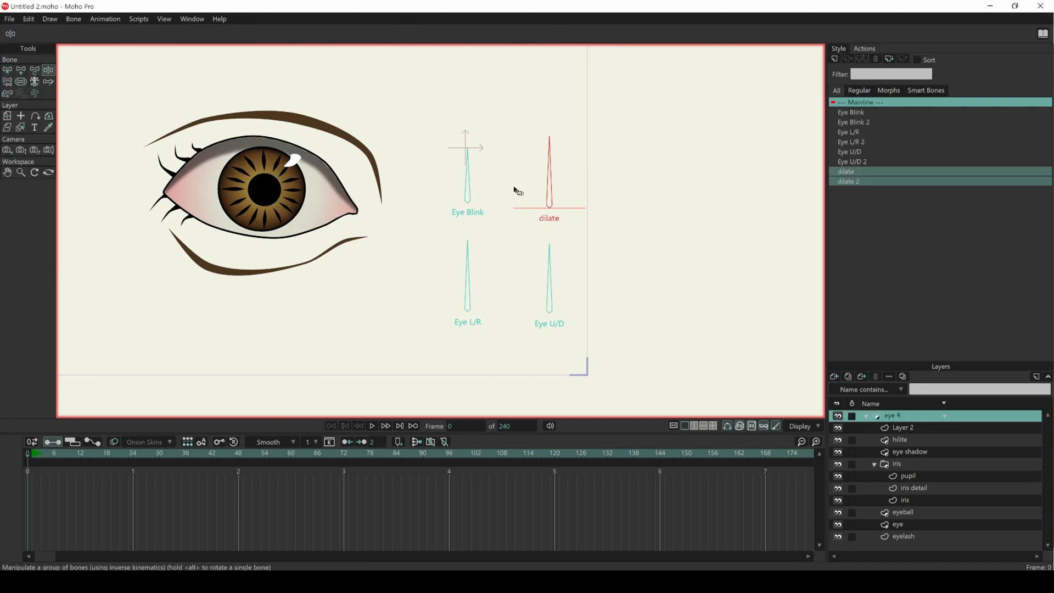
left_click_drag(552, 180, 571, 162)
mouse_move(462, 182)
left_mouse_down()
mouse_move(497, 170)
mouse_move(520, 188)
mouse_move(433, 172)
mouse_move(440, 182)
mouse_move(471, 170)
left_mouse_up()
left_click_drag(466, 254, 507, 278)
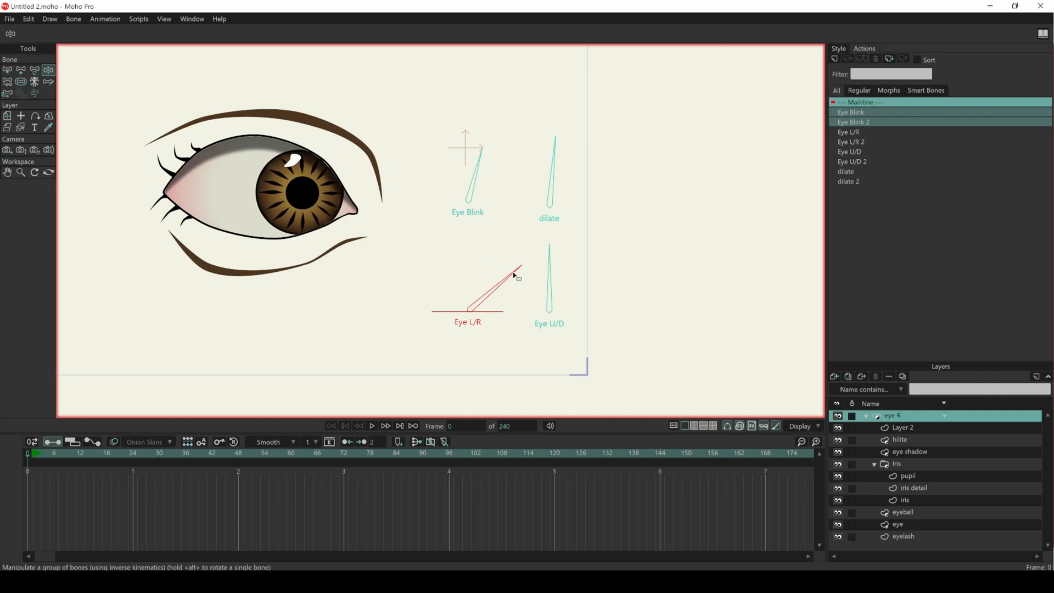
mouse_move(553, 184)
left_mouse_down()
mouse_move(534, 189)
mouse_move(616, 189)
mouse_move(555, 182)
left_mouse_up()
left_click_drag(555, 277, 593, 292)
left_click_drag(525, 297, 398, 302)
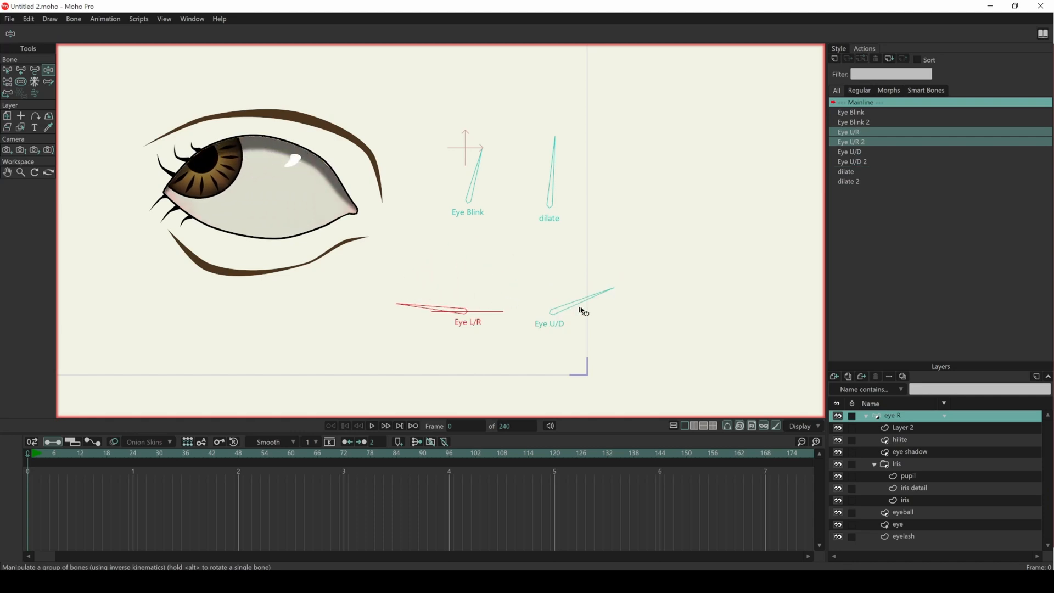
left_click_drag(582, 299, 497, 285)
left_click_drag(449, 312, 589, 278)
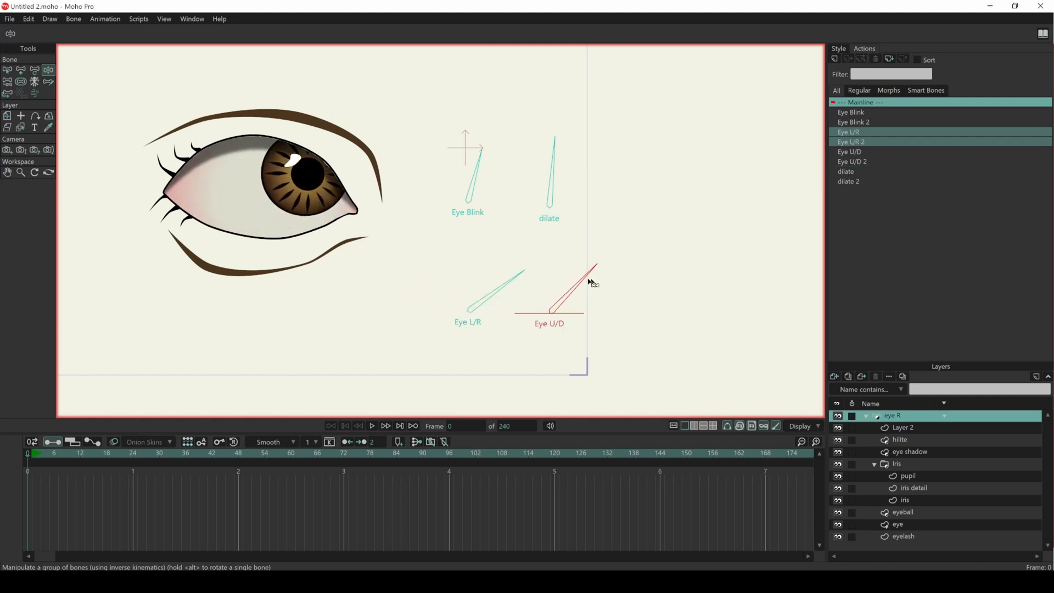
left_click_drag(497, 288, 468, 289)
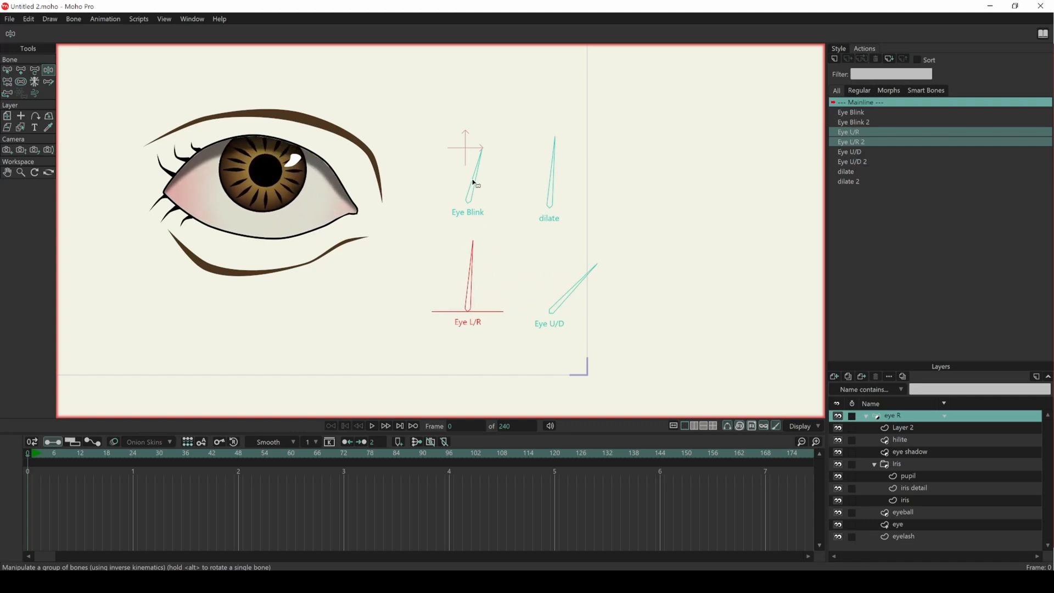
mouse_move(468, 189)
left_mouse_down()
mouse_move(439, 192)
mouse_move(467, 187)
left_mouse_up()
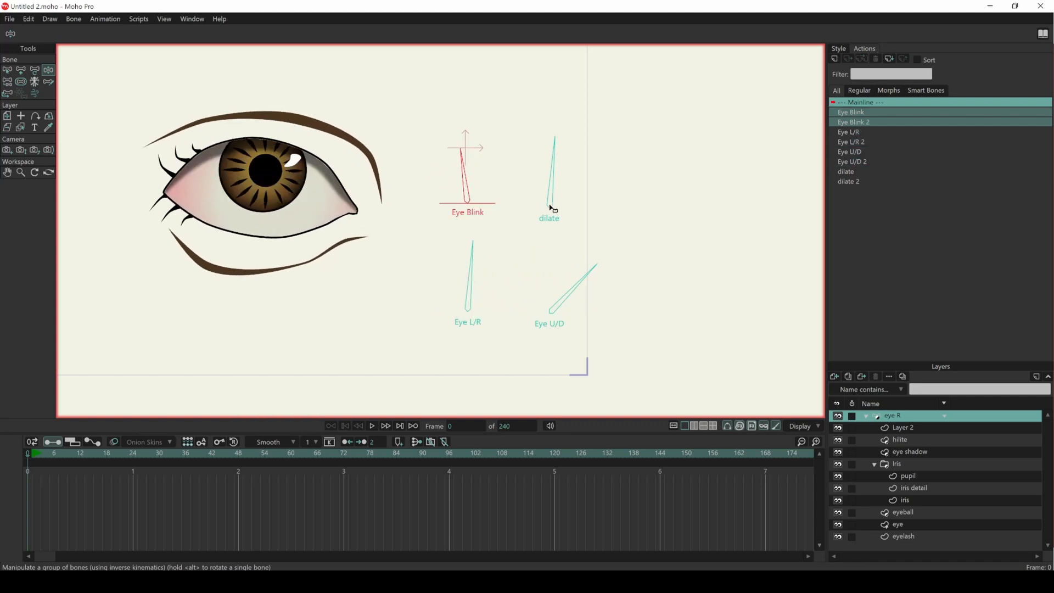
left_click_drag(583, 295, 556, 283)
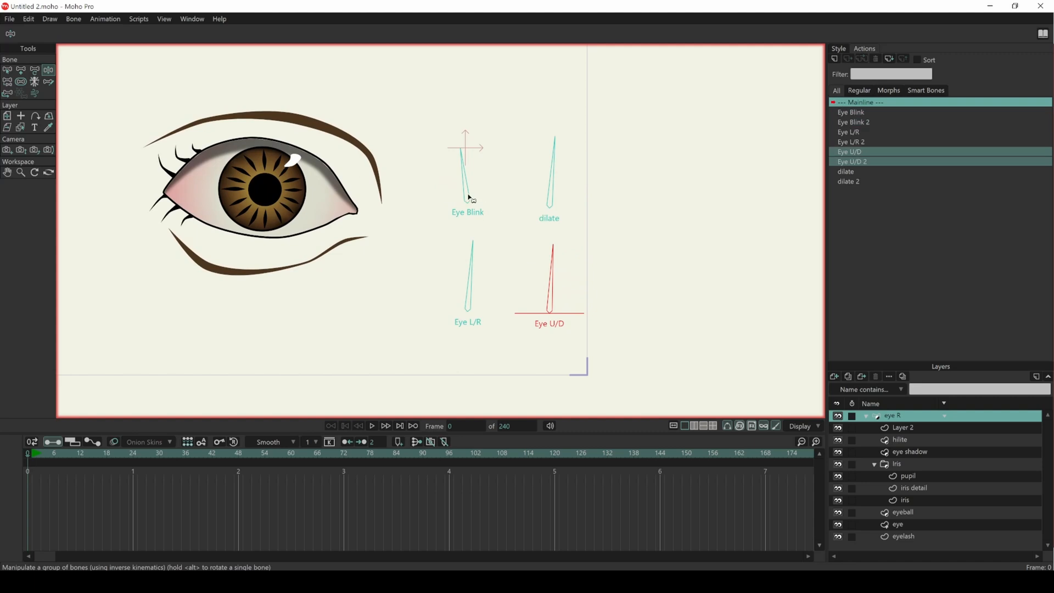
left_click_drag(467, 194, 457, 190)
mouse_move(485, 279)
left_mouse_down()
mouse_move(424, 278)
mouse_move(476, 289)
left_mouse_up()
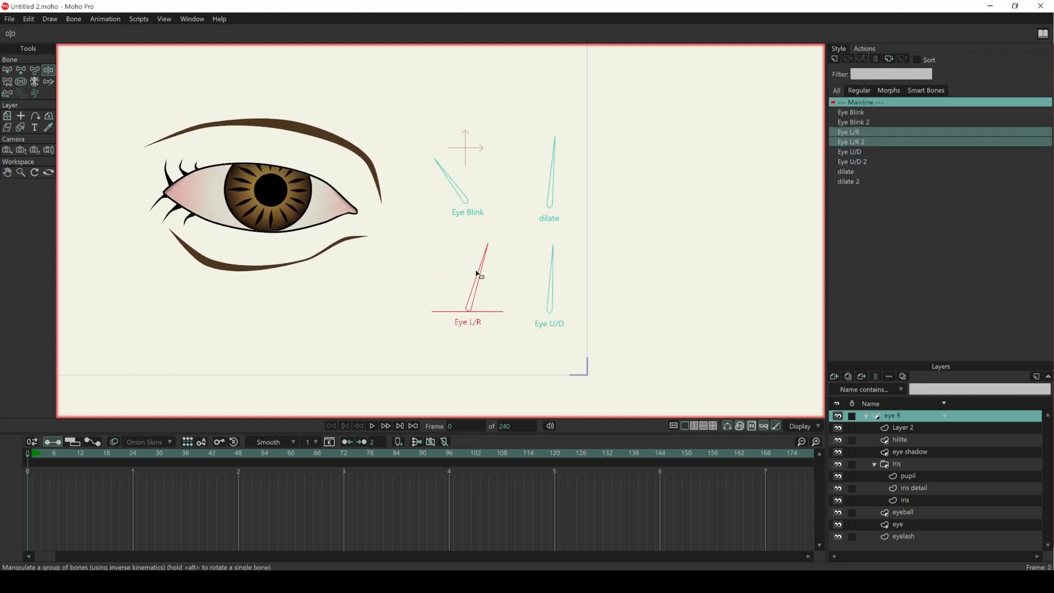